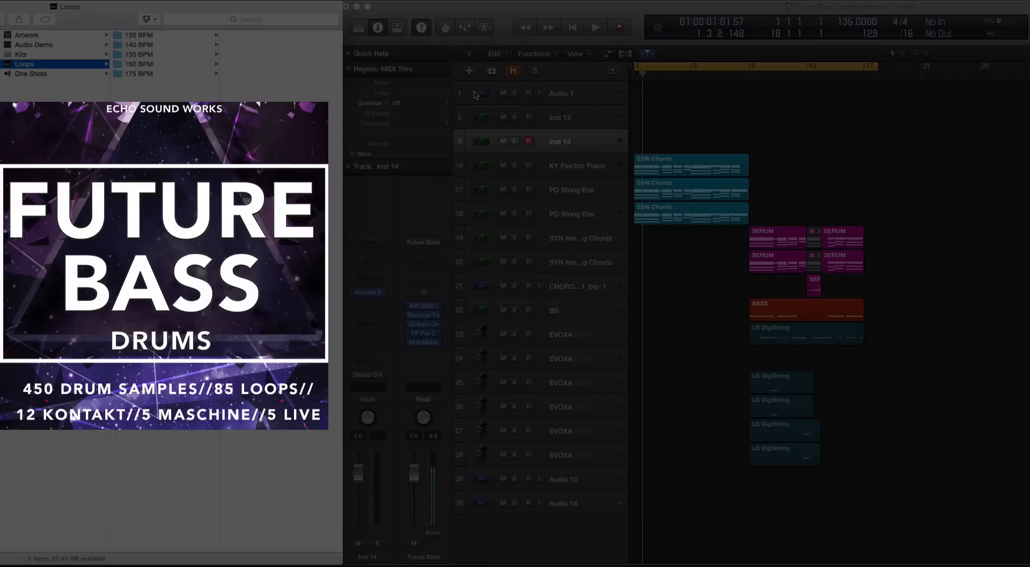
# Open the 135 BPM loops folder and check its tempo against the project tempo
pyautogui.click(164, 38)
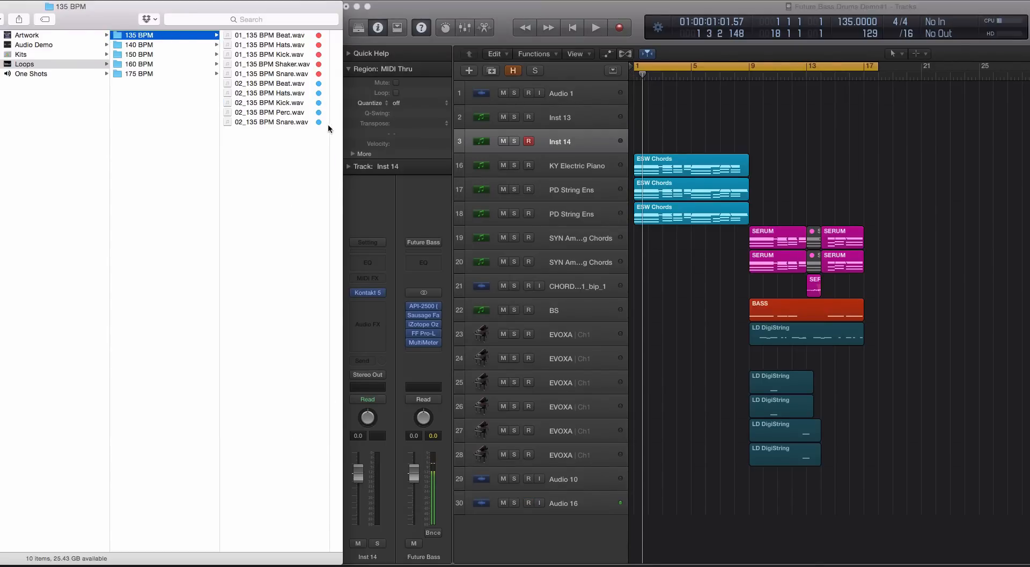
pyautogui.moveTo(329, 129); pyautogui.dragTo(448, 118)
pyautogui.click(843, 100)
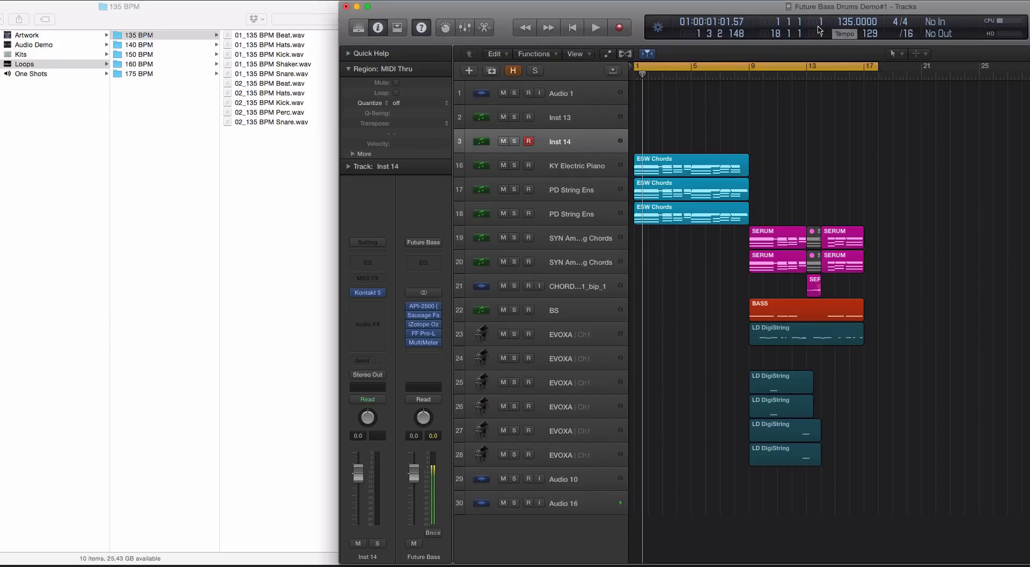
pyautogui.click(194, 12)
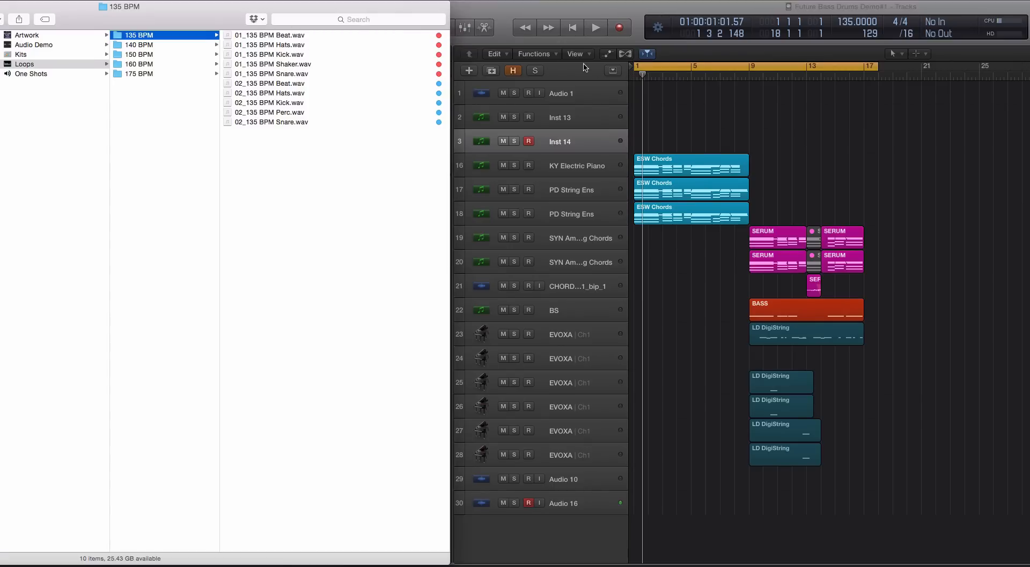
# Set the project tempo to 150 BPM and open the matching 150 BPM loops folder
pyautogui.click(707, 104)
pyautogui.click(172, 53)
pyautogui.click(172, 54)
pyautogui.click(757, 110)
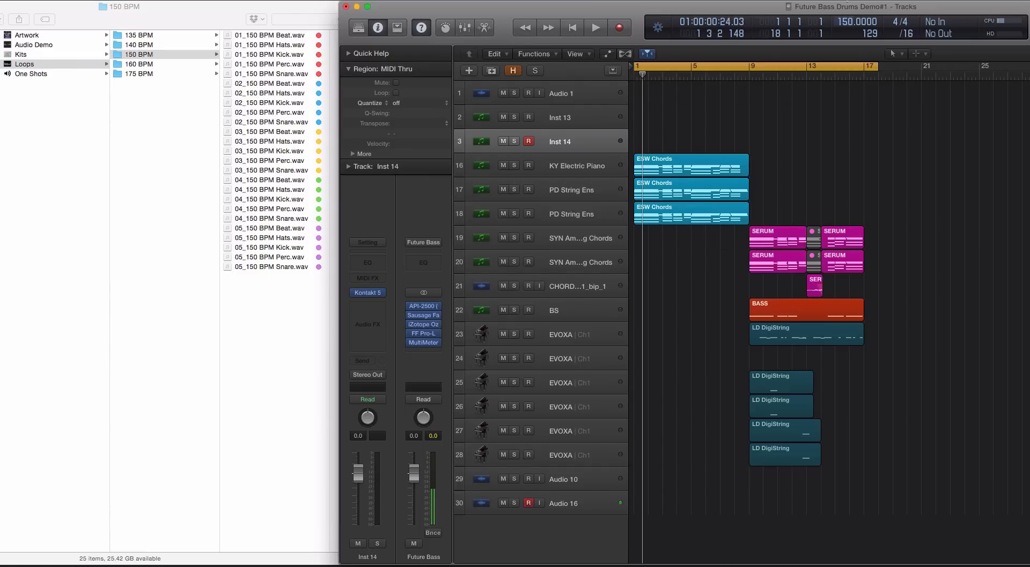
# Play the project from the start through the ESW Chords into the SERUM section
pyautogui.press('space')
pyautogui.scroll(2, 776, 79)
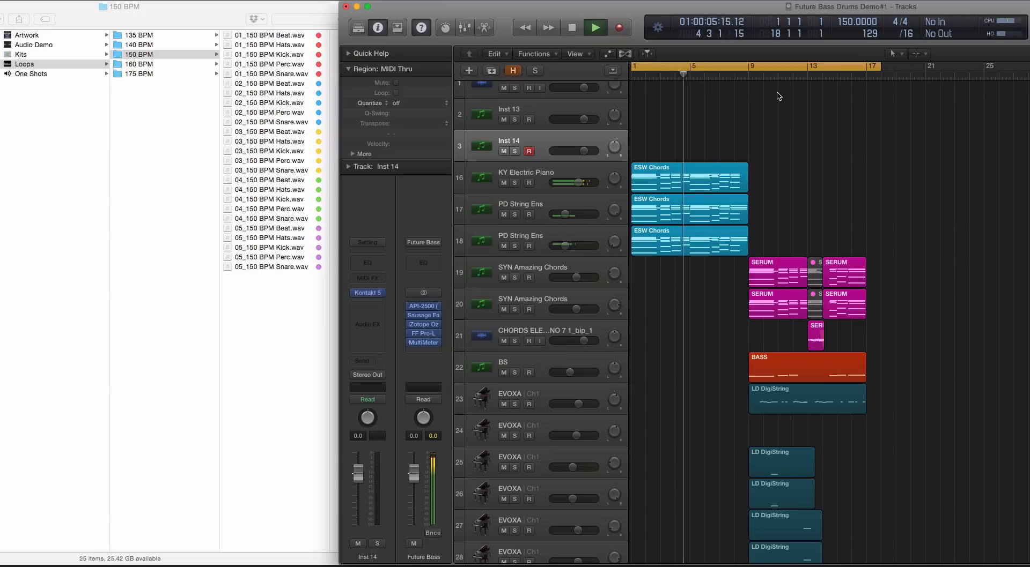
pyautogui.scroll(2, 755, 100)
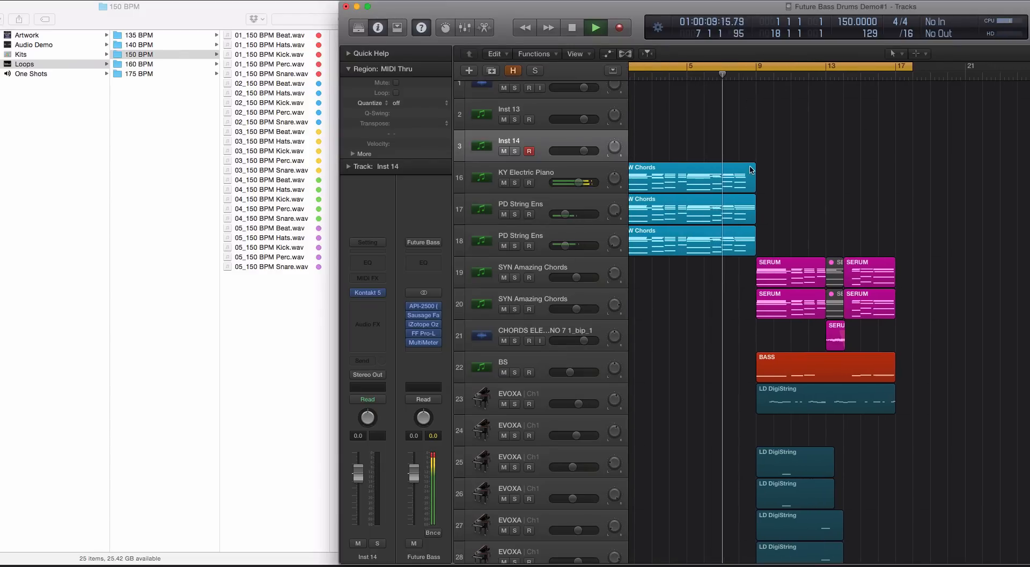
pyautogui.scroll(-3, 758, 159)
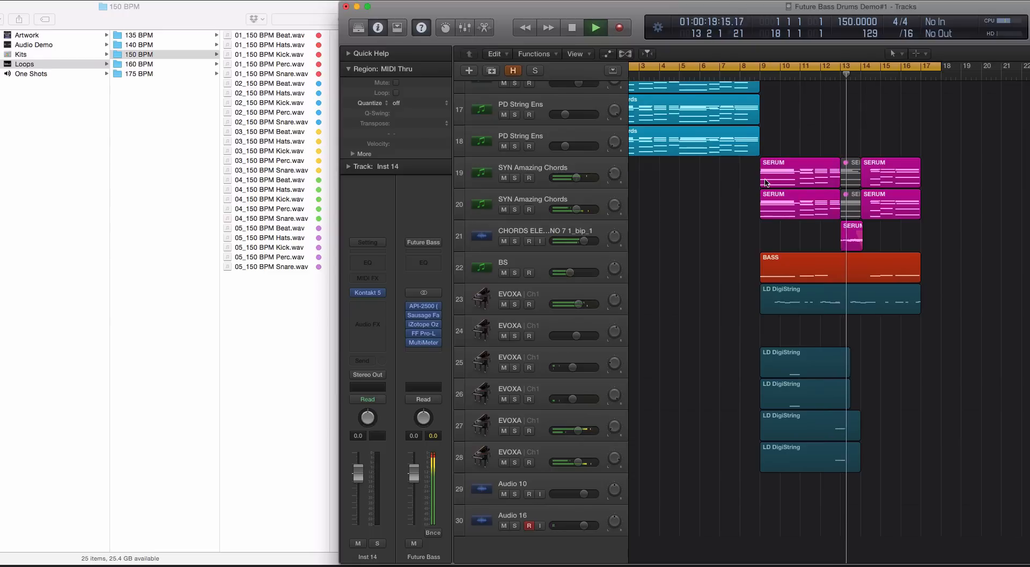
pyautogui.press('space')
# Import 01_150 BPM Beat.wav onto a new track below Audio 16, starting at bar 1
pyautogui.click(219, 18)
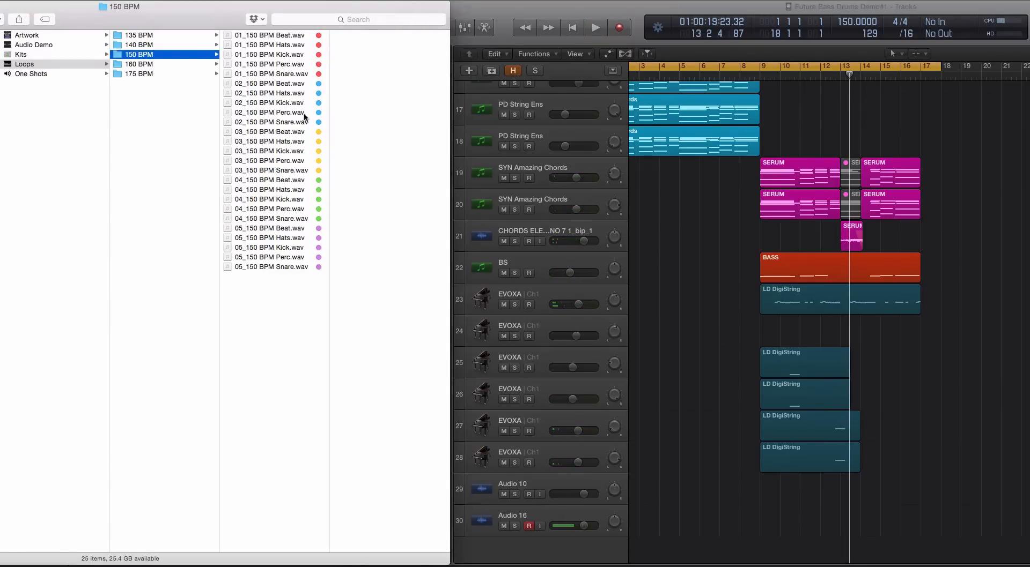
pyautogui.click(270, 35)
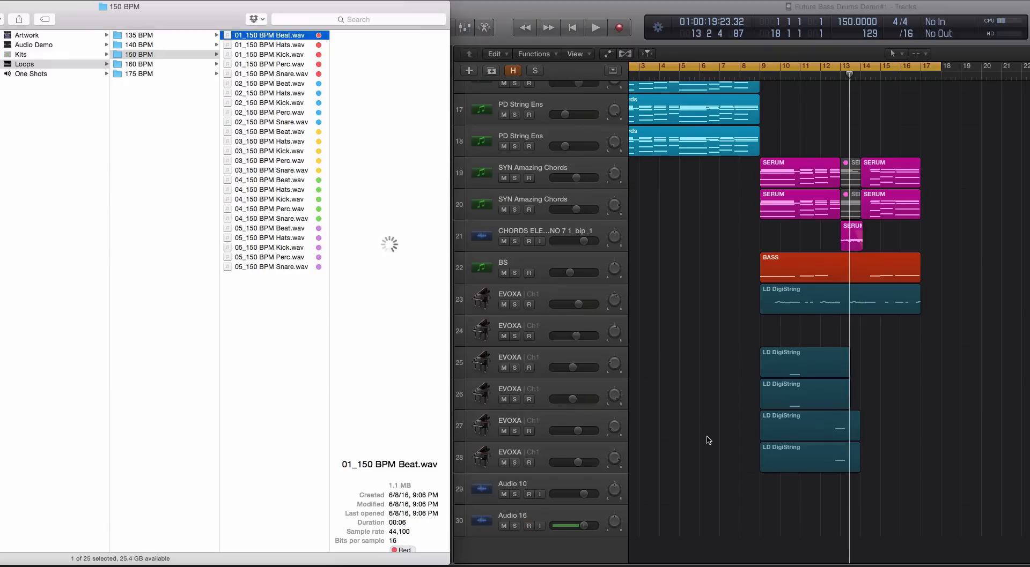
pyautogui.scroll(-8, 709, 441)
pyautogui.moveTo(264, 36); pyautogui.dragTo(635, 260)
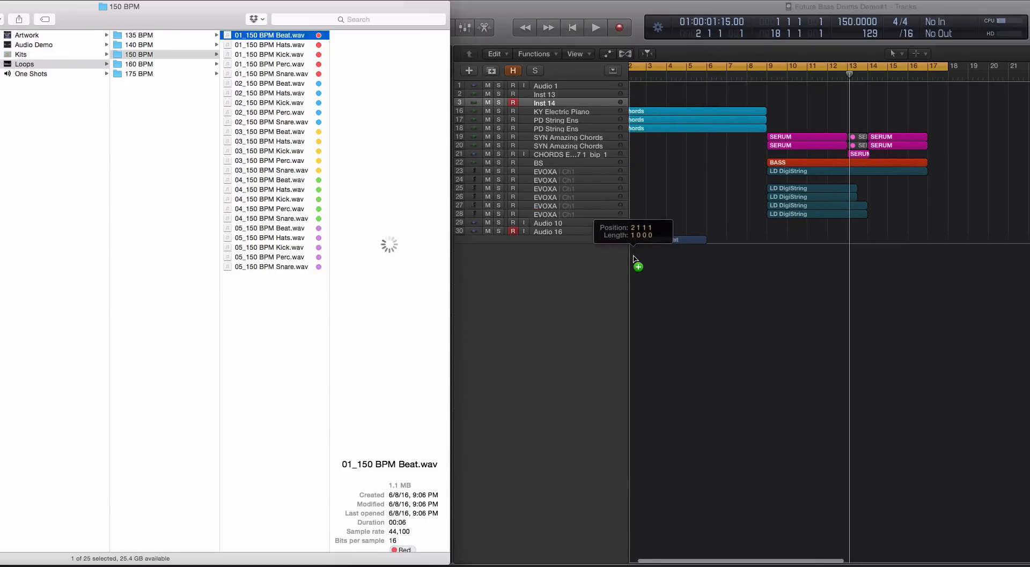
pyautogui.moveTo(704, 258); pyautogui.dragTo(699, 251)
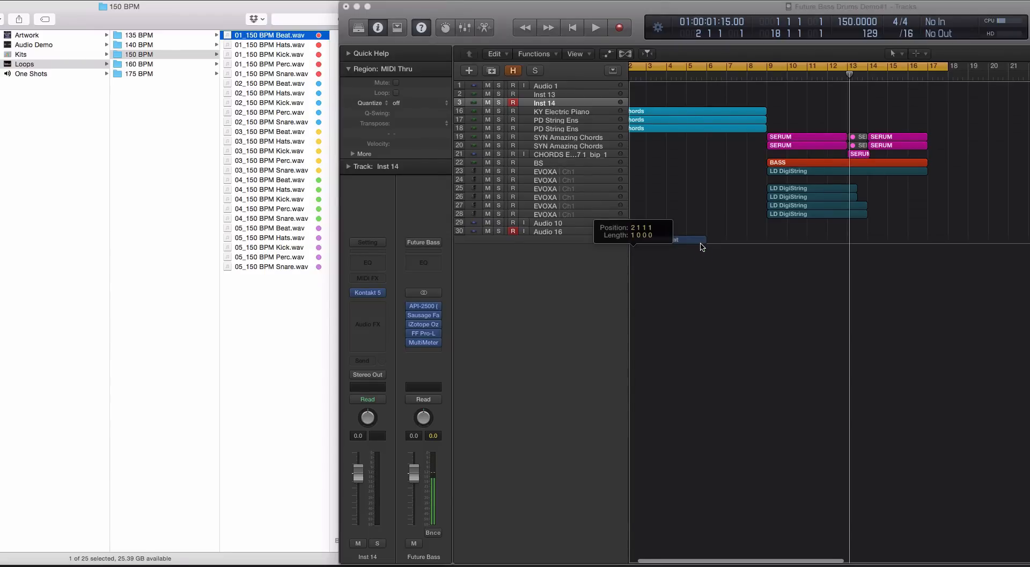
pyautogui.moveTo(702, 246); pyautogui.dragTo(661, 242)
pyautogui.scroll(4, 694, 267)
pyautogui.hscroll(-3, 694, 267)
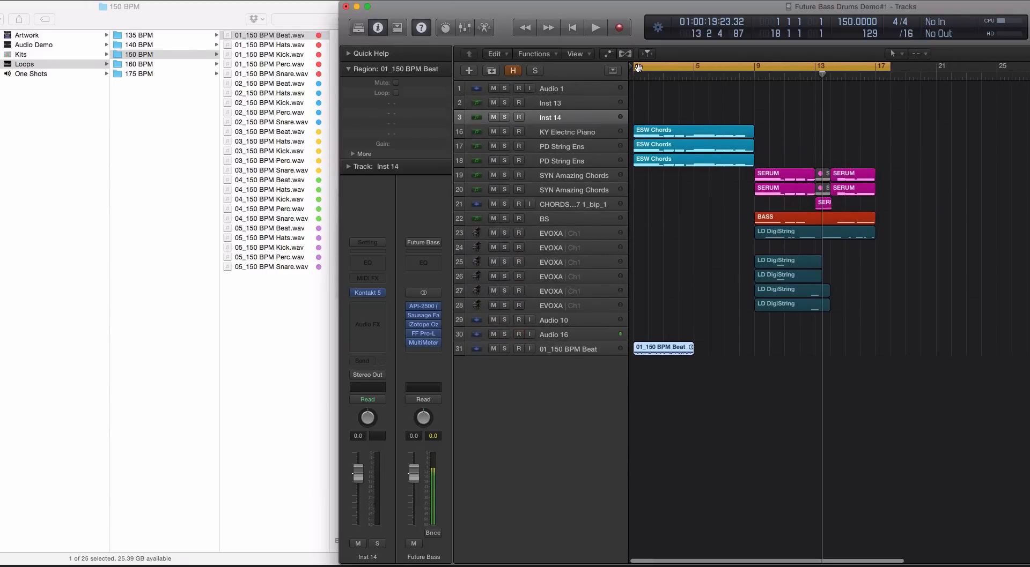
# Play the ESW Chords together with the 01_150 BPM Beat loop from bar 1
pyautogui.scroll(3, 661, 110)
pyautogui.press('space')
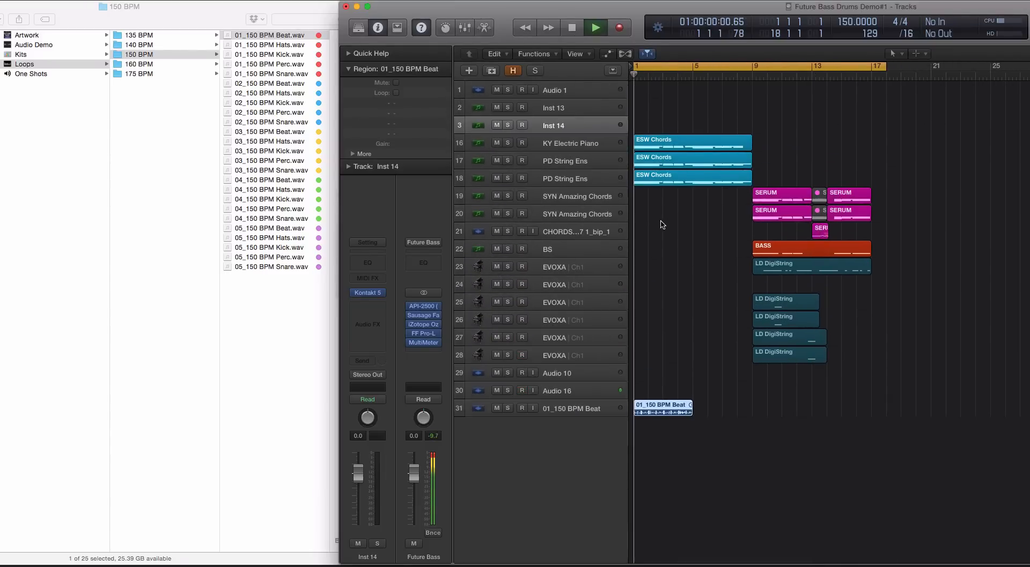
pyautogui.hscroll(5, 639, 397)
pyautogui.hscroll(-2, 638, 398)
pyautogui.scroll(3, 638, 398)
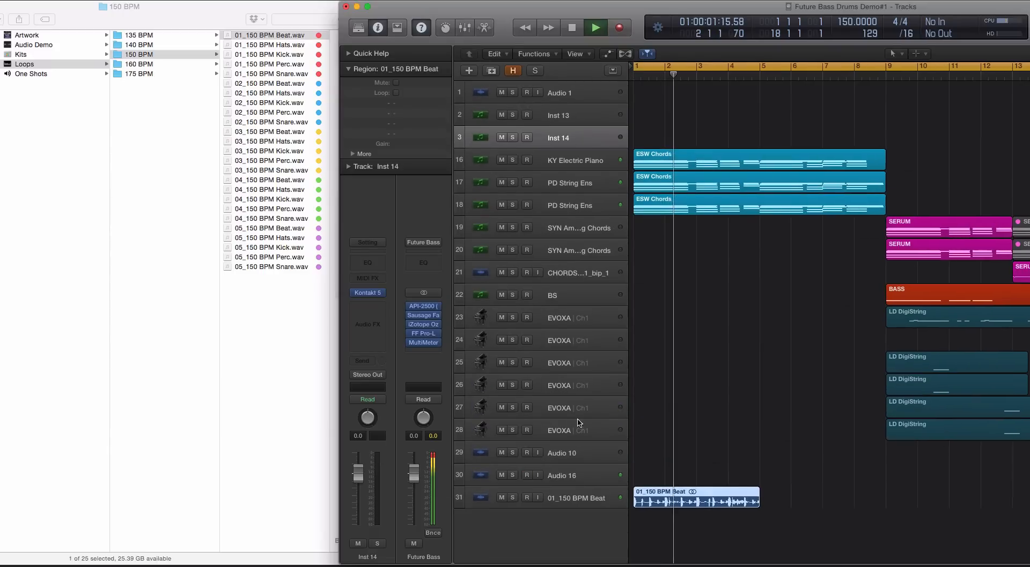
pyautogui.click(588, 498)
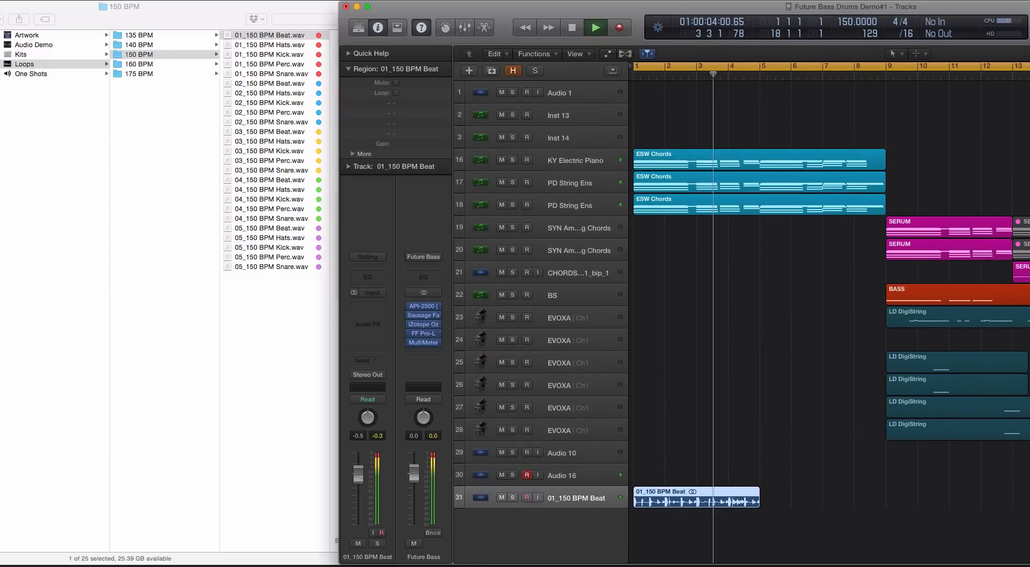
pyautogui.hscroll(-2, 717, 450)
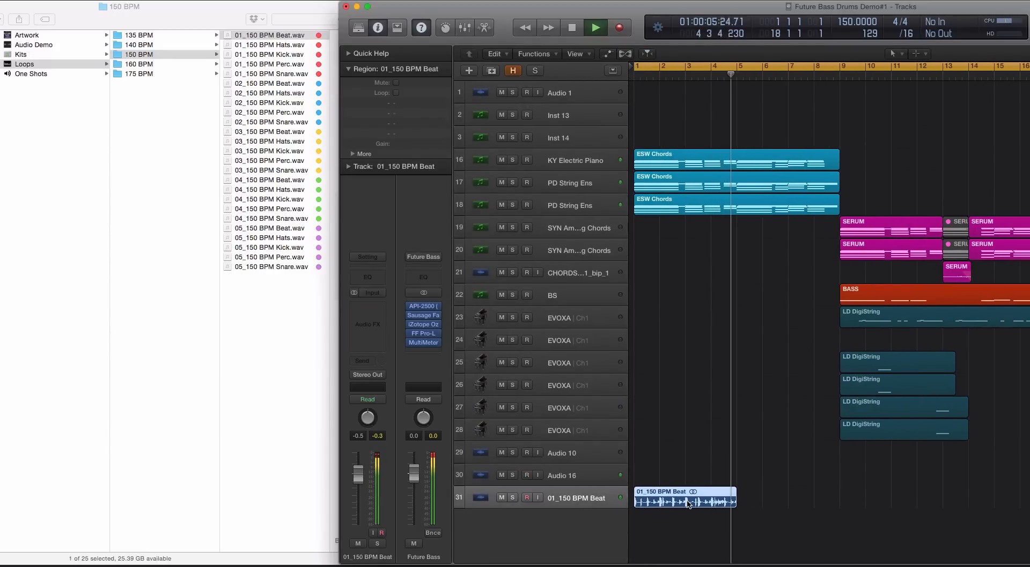
pyautogui.press('space')
# Delete the 01_150 BPM Beat region and solo the three ESW Chords regions for playback
pyautogui.press('Delete')
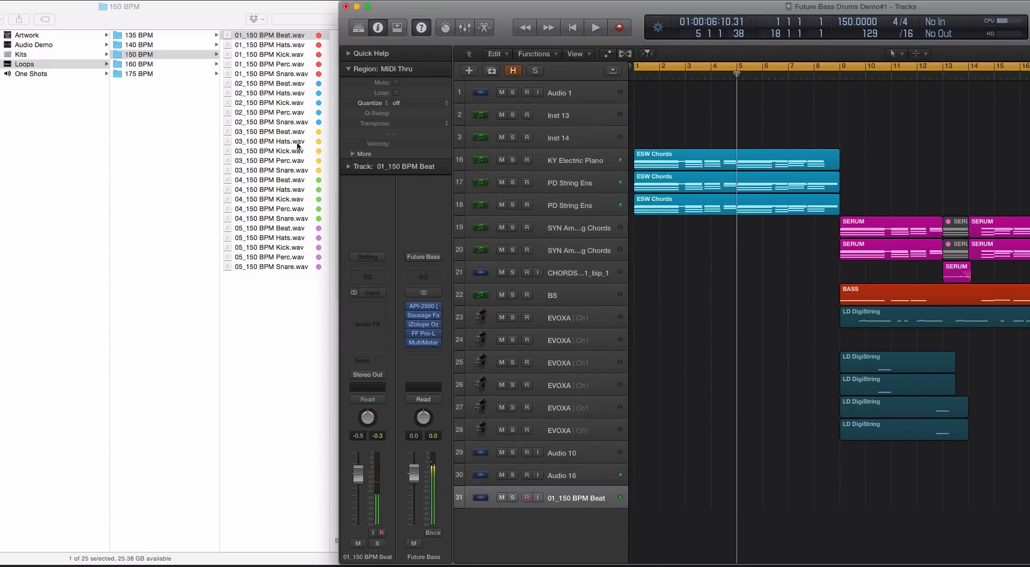
pyautogui.moveTo(676, 127); pyautogui.dragTo(699, 226)
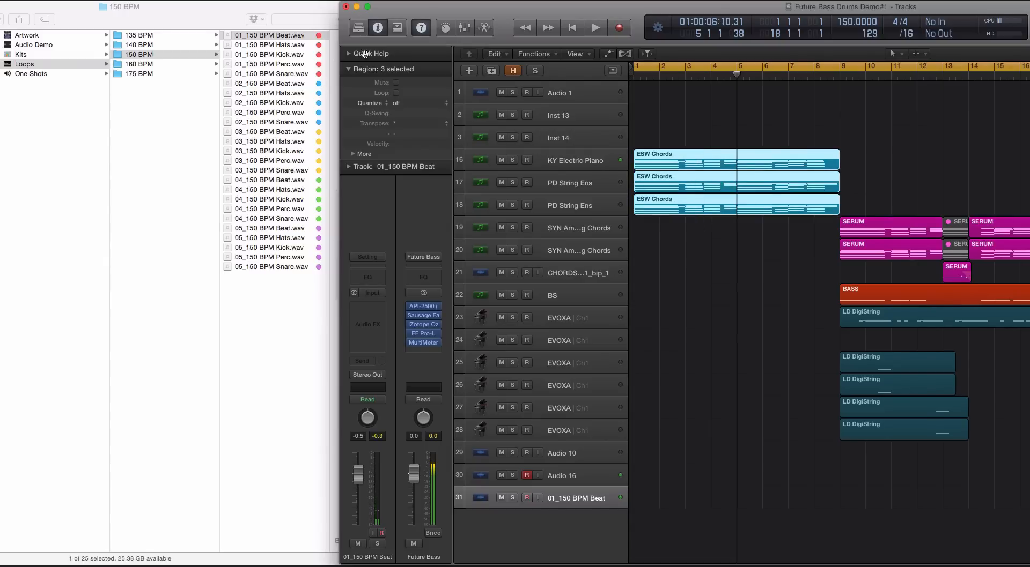
pyautogui.hotkey('ctrl', 's')
pyautogui.press('Return')
pyautogui.press('space')
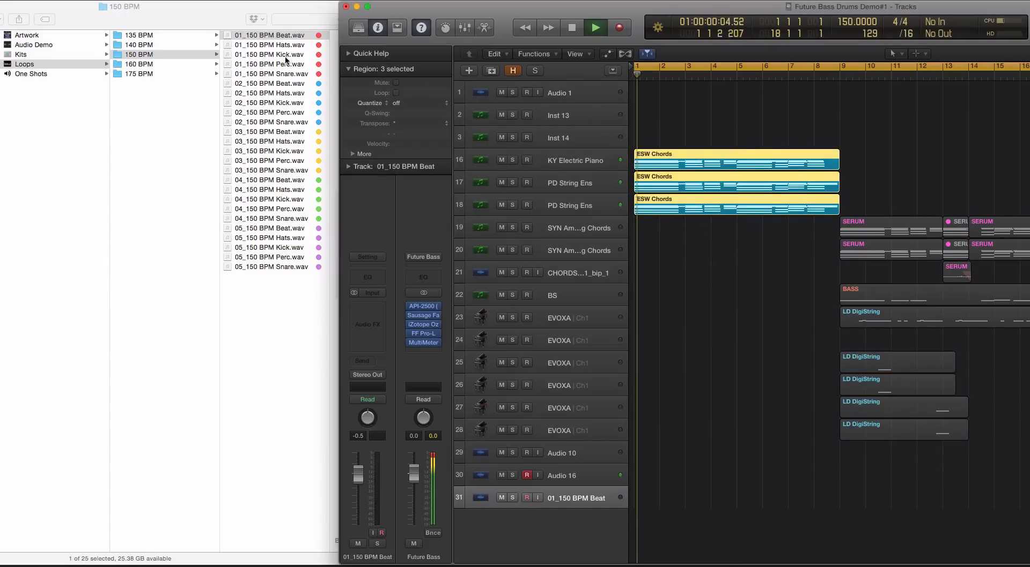
# Preview the 02, 03 and 04_150 BPM Beat loops in the 150 BPM folder
pyautogui.click(296, 86)
pyautogui.click(297, 85)
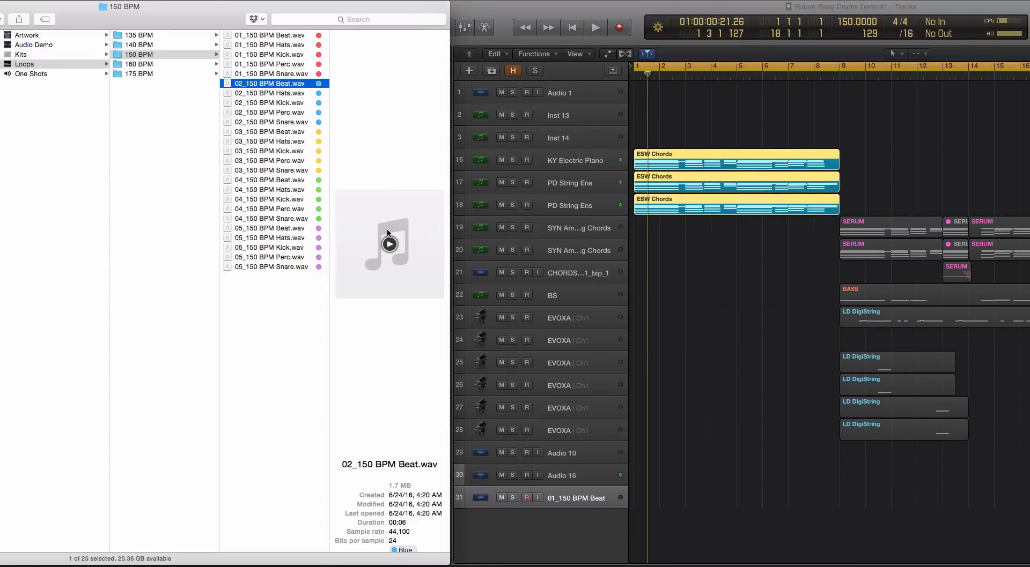
pyautogui.click(390, 245)
pyautogui.press('space')
pyautogui.press('space')
pyautogui.click(391, 245)
pyautogui.click(300, 132)
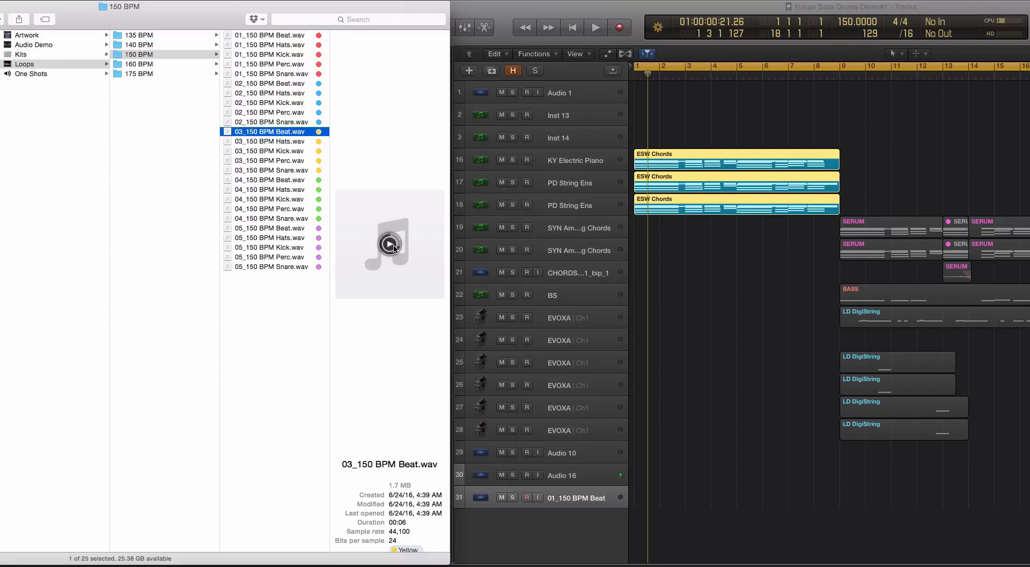
pyautogui.click(286, 182)
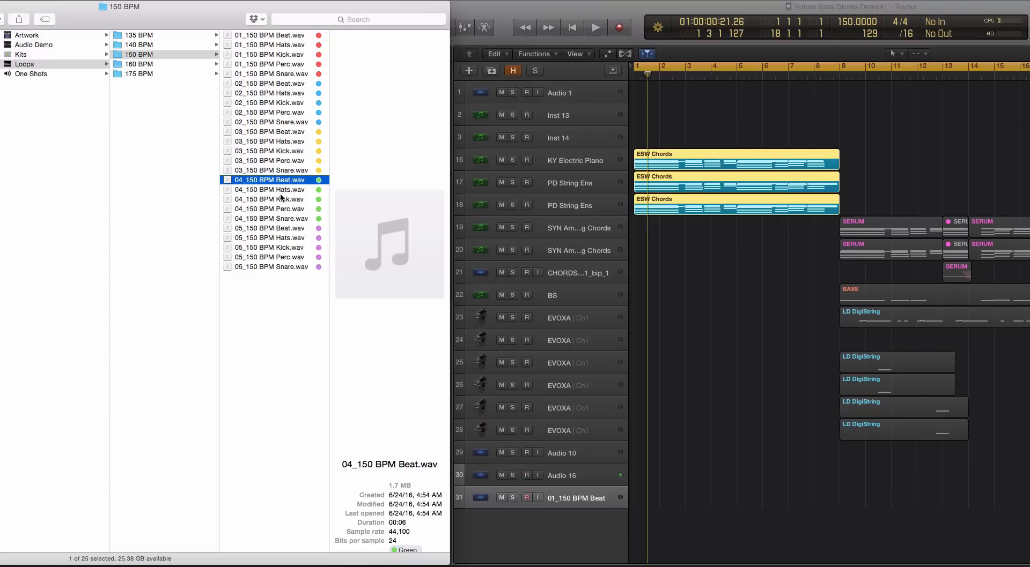
# Import 04_150 BPM Kick.wav at bar 1 on a new track, delete the empty 01_150 BPM Beat track and turn off solo
pyautogui.moveTo(280, 199); pyautogui.dragTo(633, 519)
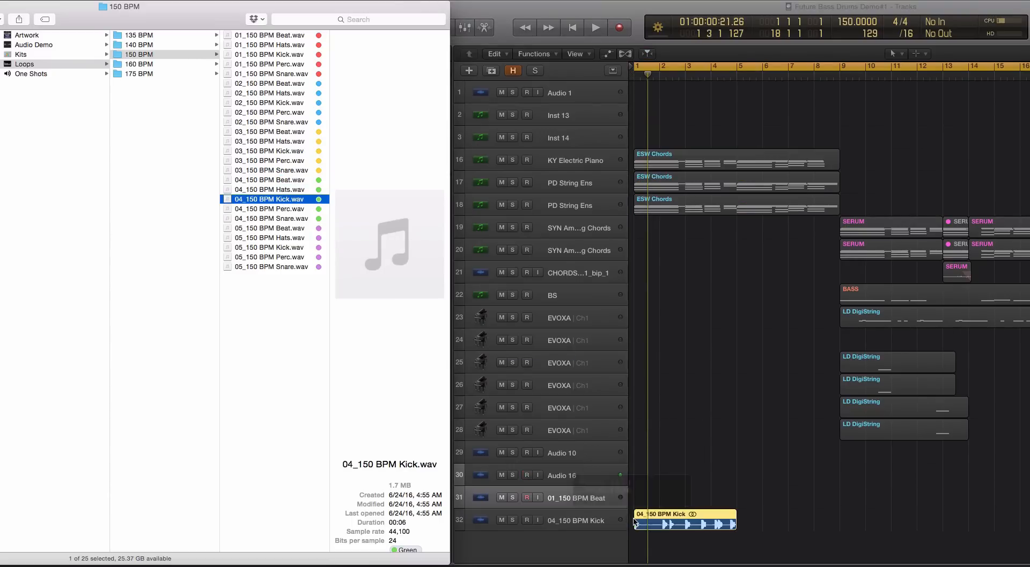
pyautogui.click(594, 498)
pyautogui.press('super+BackSpace')
pyautogui.hotkey('ctrl', 's')
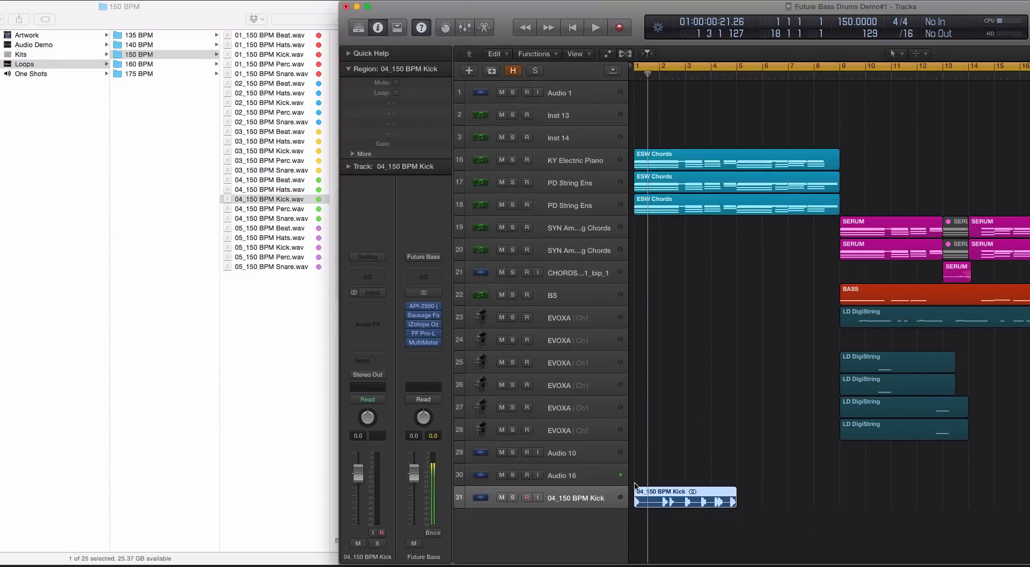
# Lower the 04_150 BPM Kick track's volume to -2.8 dB while playing it with the chords
pyautogui.press('space')
pyautogui.press('super+Down')
pyautogui.press('super+Down')
pyautogui.moveTo(584, 526); pyautogui.dragTo(578, 526)
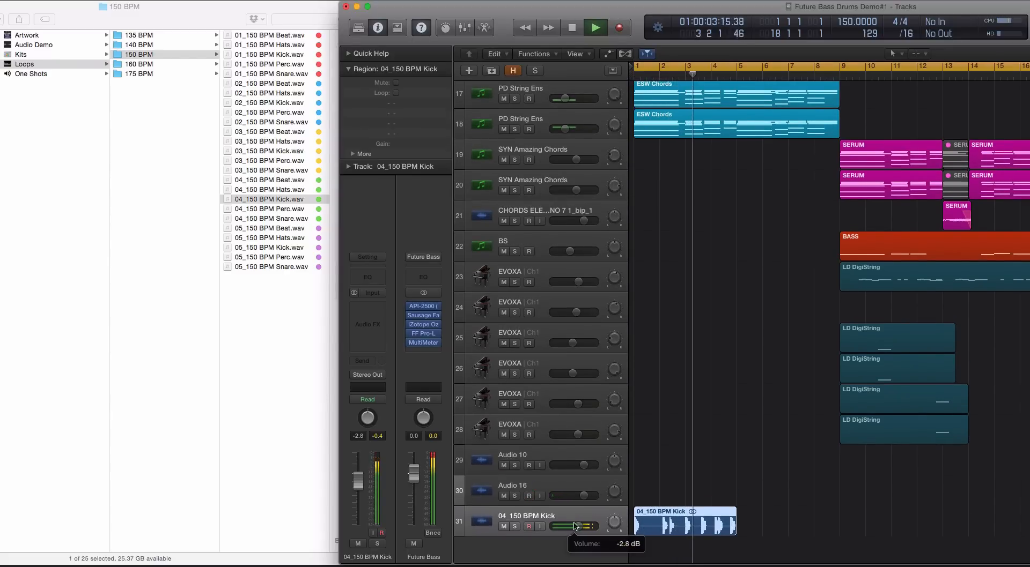
pyautogui.press('super+Right')
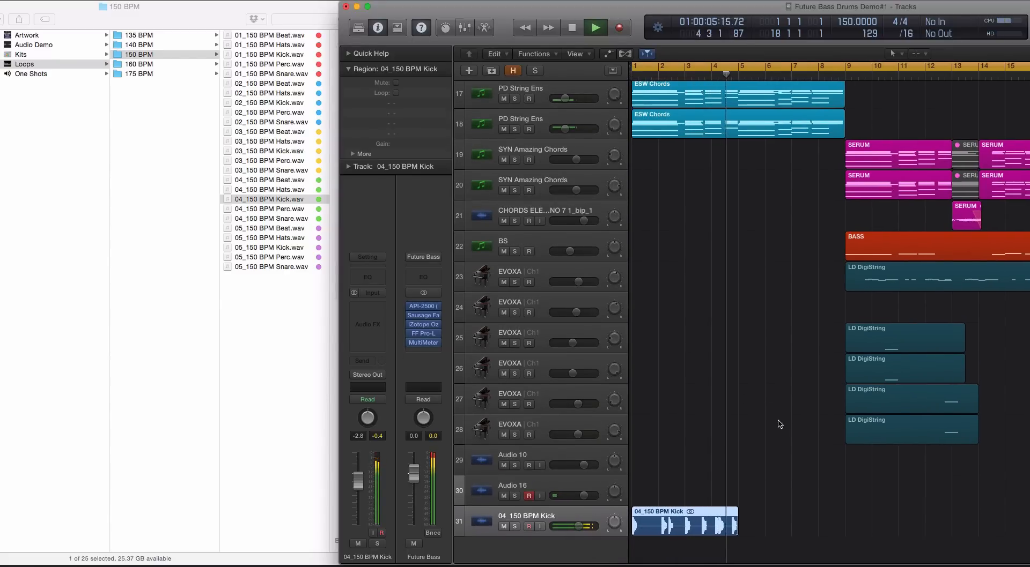
pyautogui.press('space')
# Import 04_150 BPM Snare.wav at bar 1 on a new track below the kick track
pyautogui.click(293, 287)
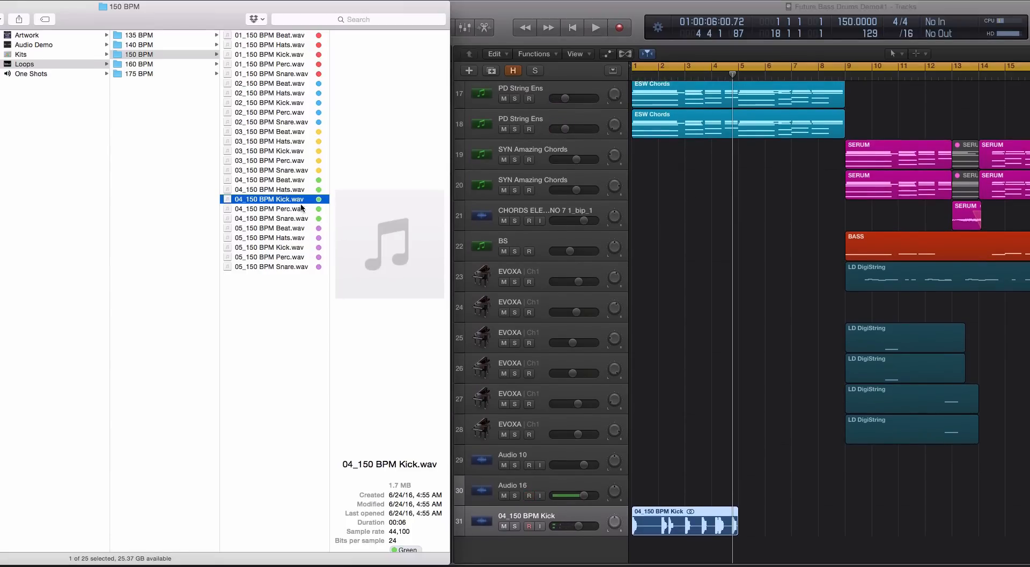
pyautogui.click(293, 218)
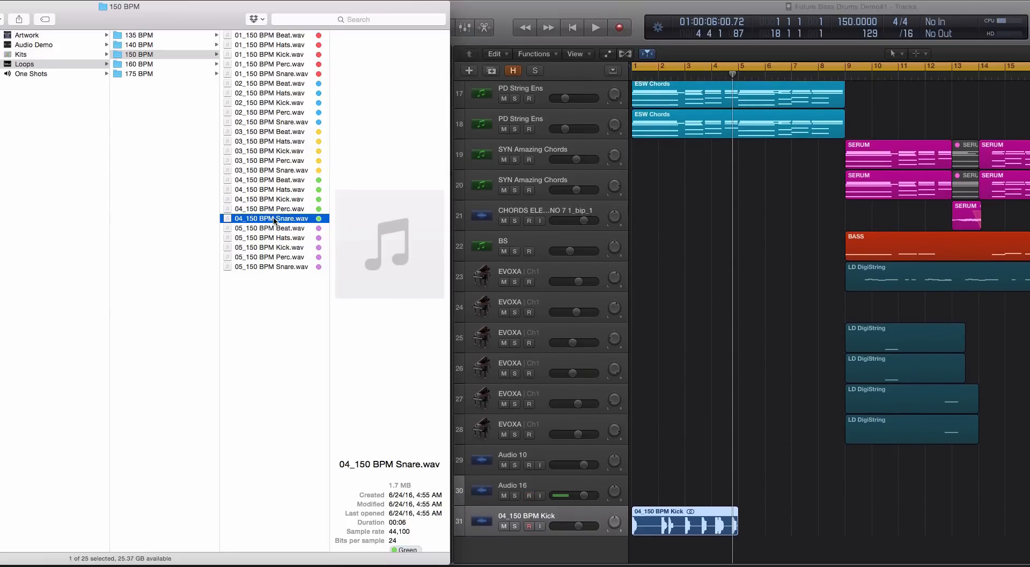
pyautogui.moveTo(274, 220); pyautogui.dragTo(646, 548)
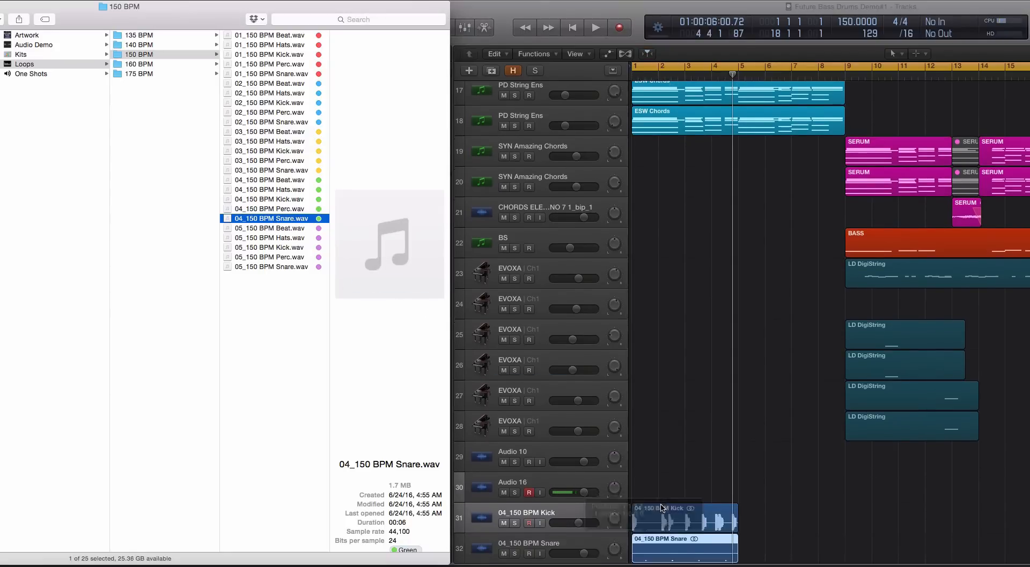
# Move the kick and snare tracks together to directly below the PD String Ens tracks
pyautogui.scroll(-5, 661, 508)
pyautogui.keyDown('shift'); pyautogui.click(566, 512); pyautogui.keyUp('shift')
pyautogui.moveTo(564, 494); pyautogui.dragTo(547, 172)
# Play the chords with the kick and snare loops from bar 1
pyautogui.press('space')
pyautogui.scroll(5, 684, 258)
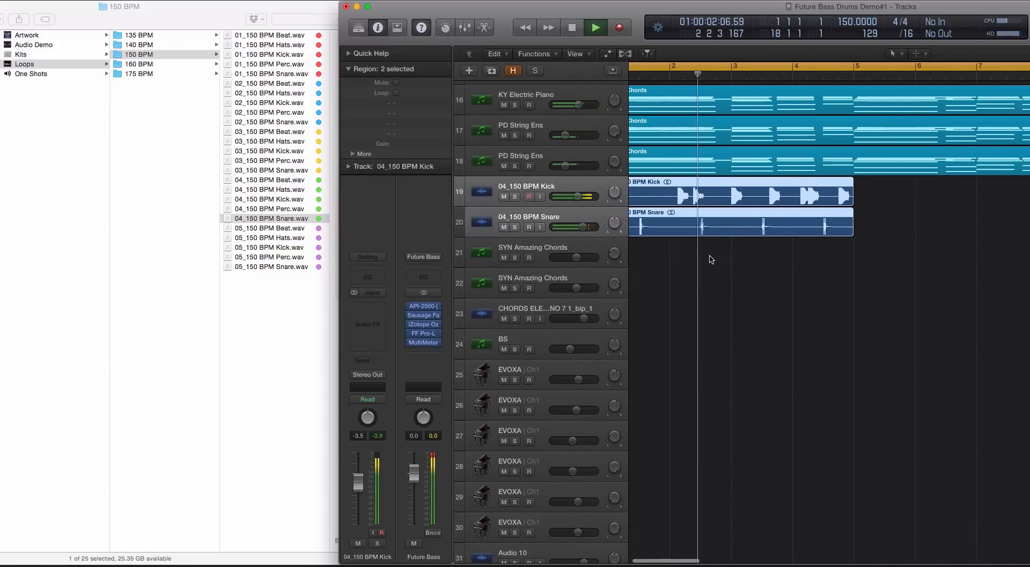
pyautogui.click(732, 270)
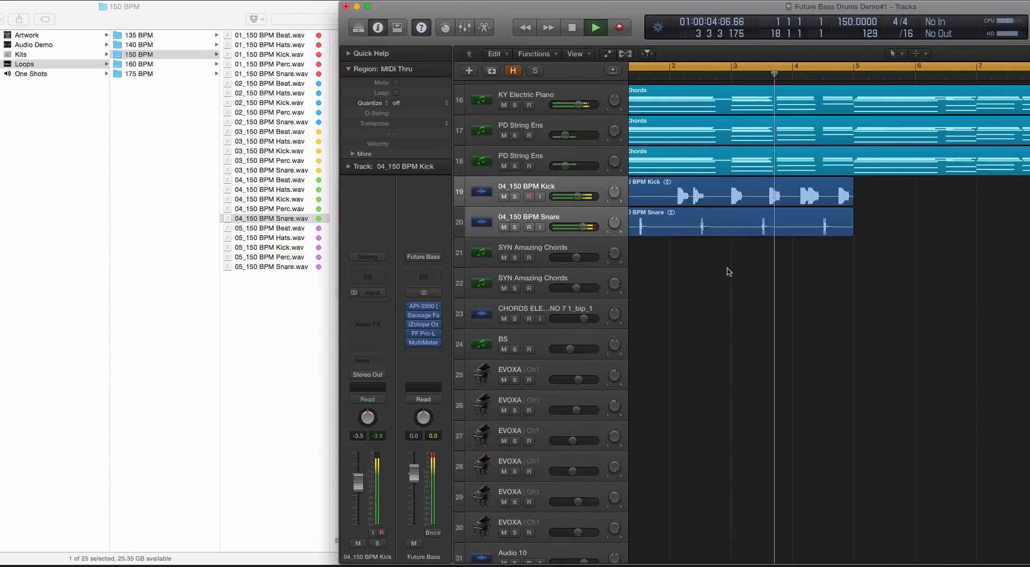
pyautogui.press('space')
# Split the 04_150 BPM Kick region just before the kick hit that follows bar 3 beat 3
pyautogui.click(778, 201)
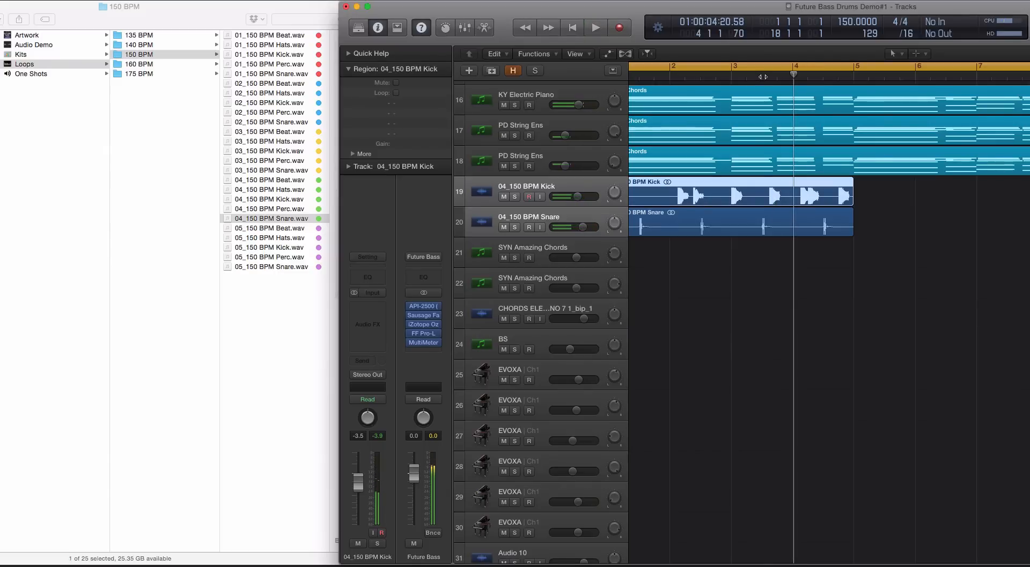
pyautogui.click(762, 77)
pyautogui.scroll(3, 788, 105)
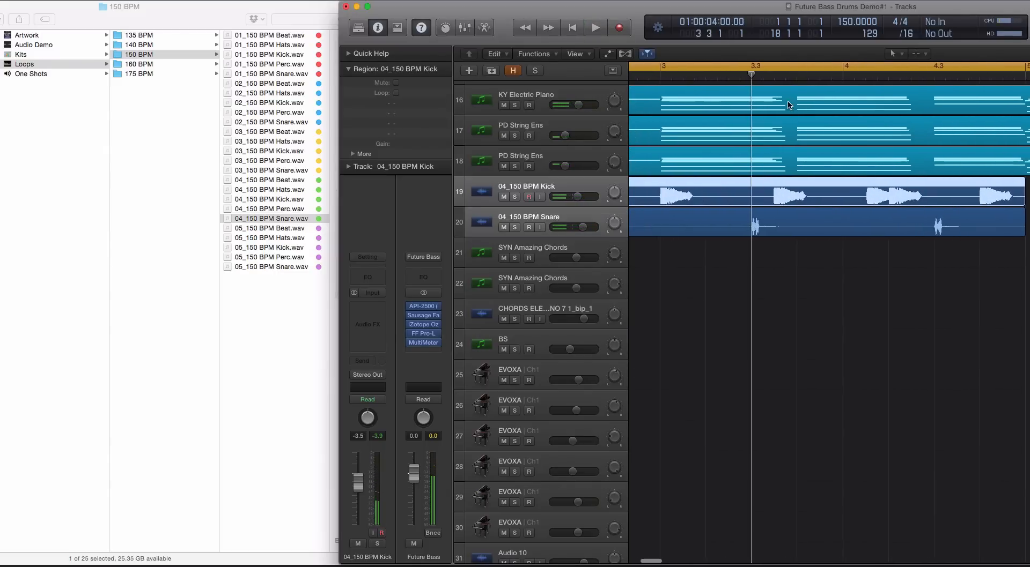
pyautogui.click(762, 77)
pyautogui.press('t')
pyautogui.click(799, 133)
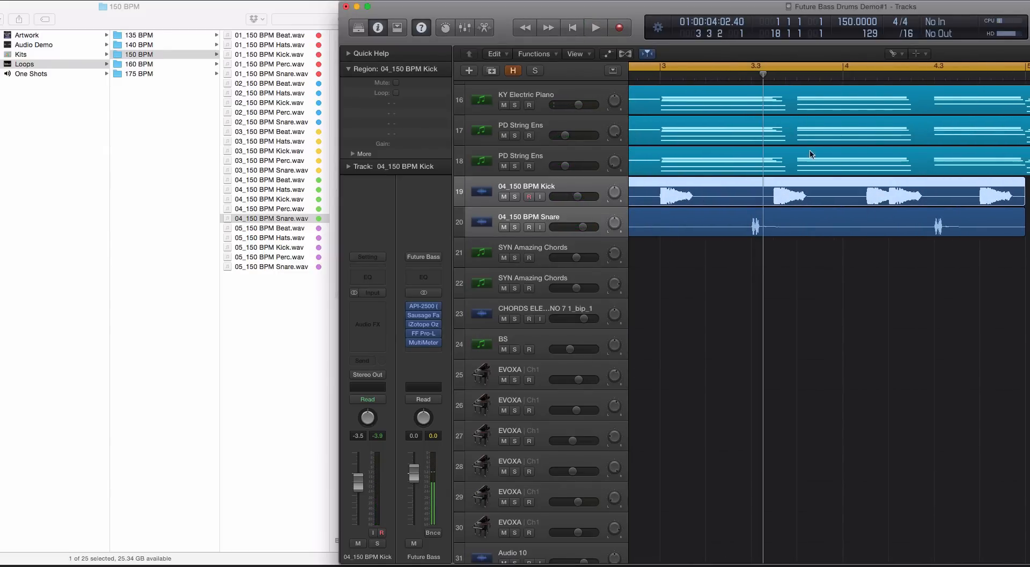
pyautogui.click(790, 199)
pyautogui.scroll(-5, 794, 201)
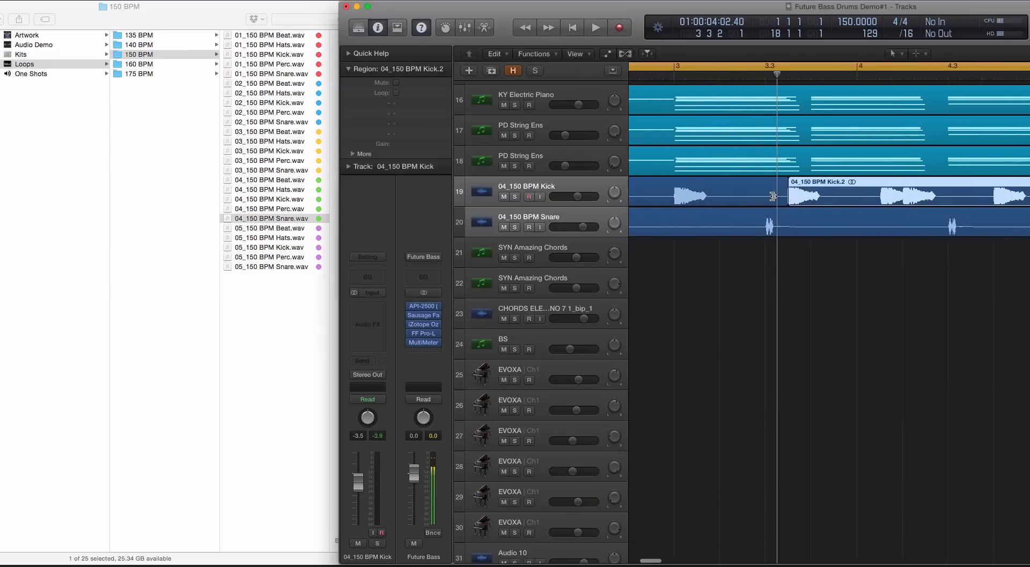
# Undo the last kick split and split the 04_150 BPM Kick region again exactly at the start of the hit just before 3.3.3
pyautogui.scroll(8, 801, 202)
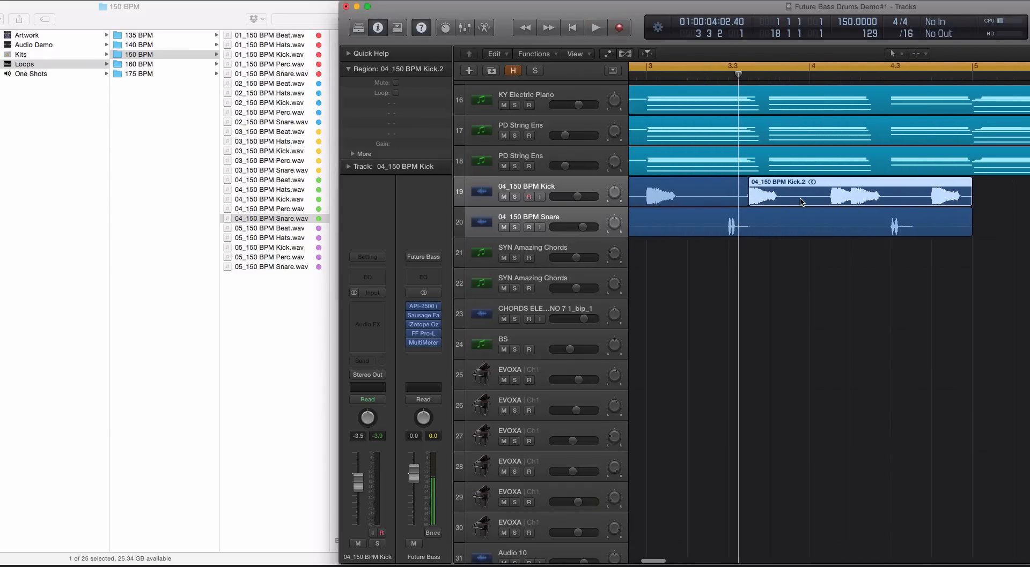
pyautogui.press('super+z')
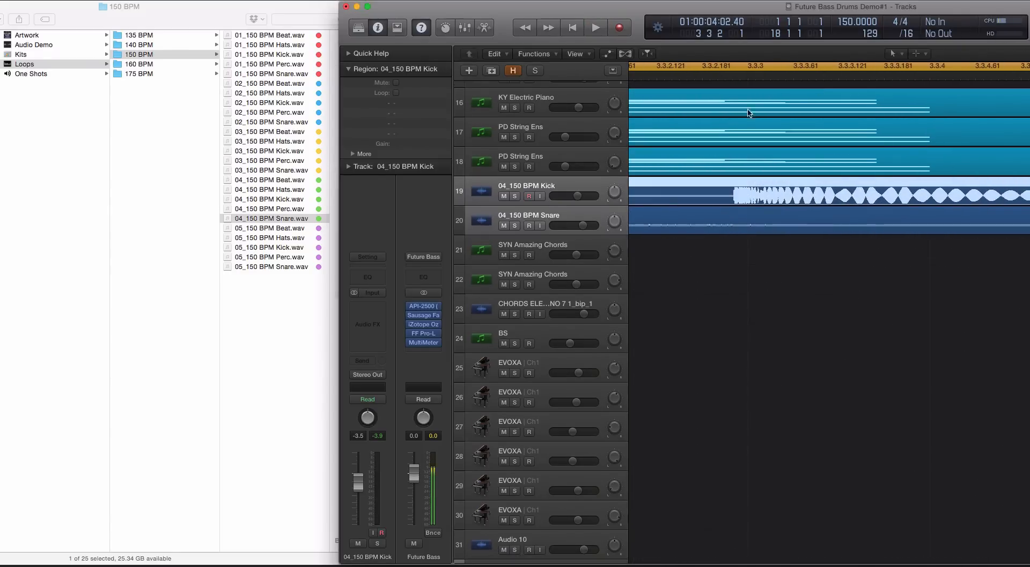
pyautogui.press('t')
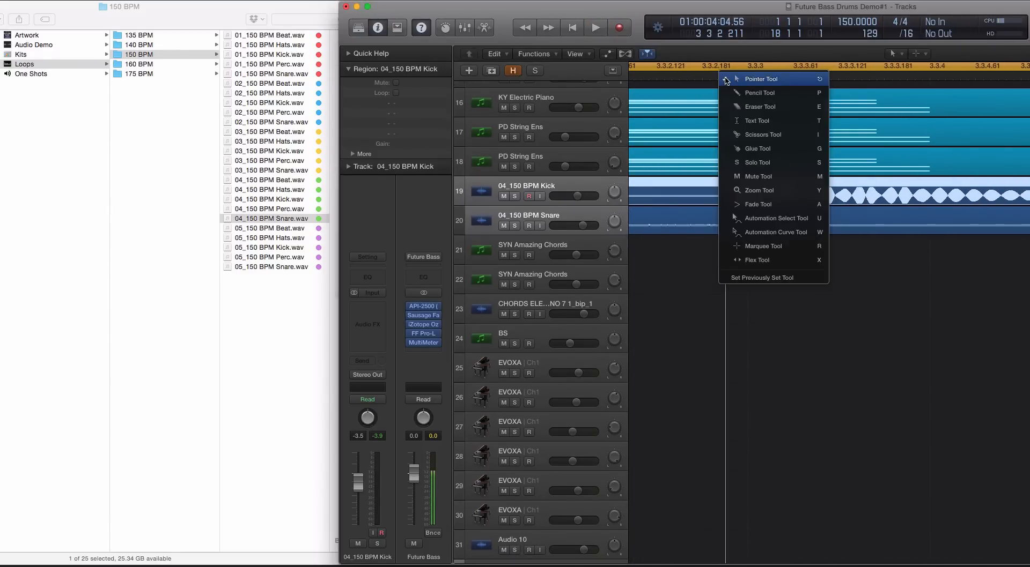
pyautogui.click(751, 135)
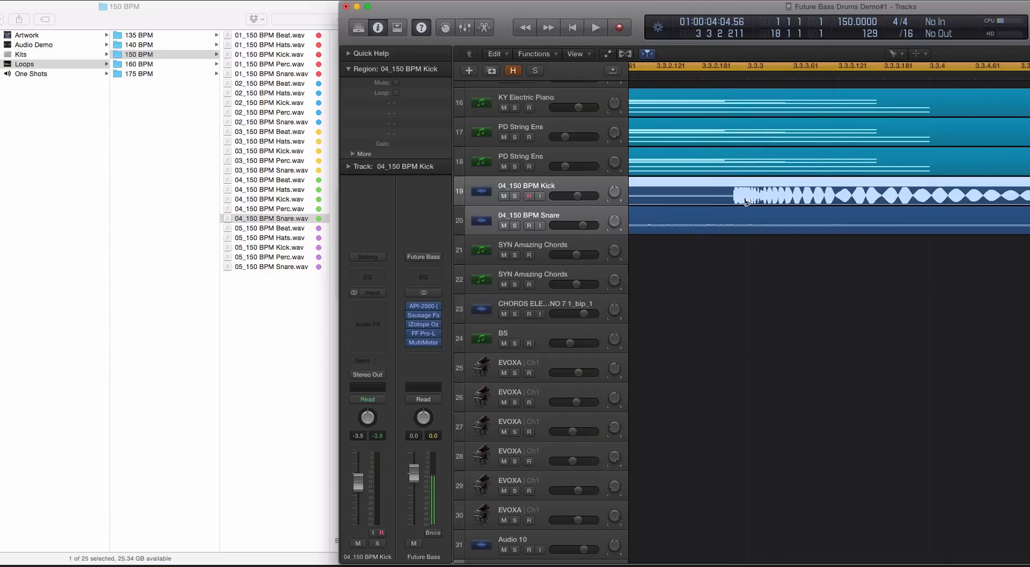
pyautogui.moveTo(745, 202); pyautogui.dragTo(732, 196)
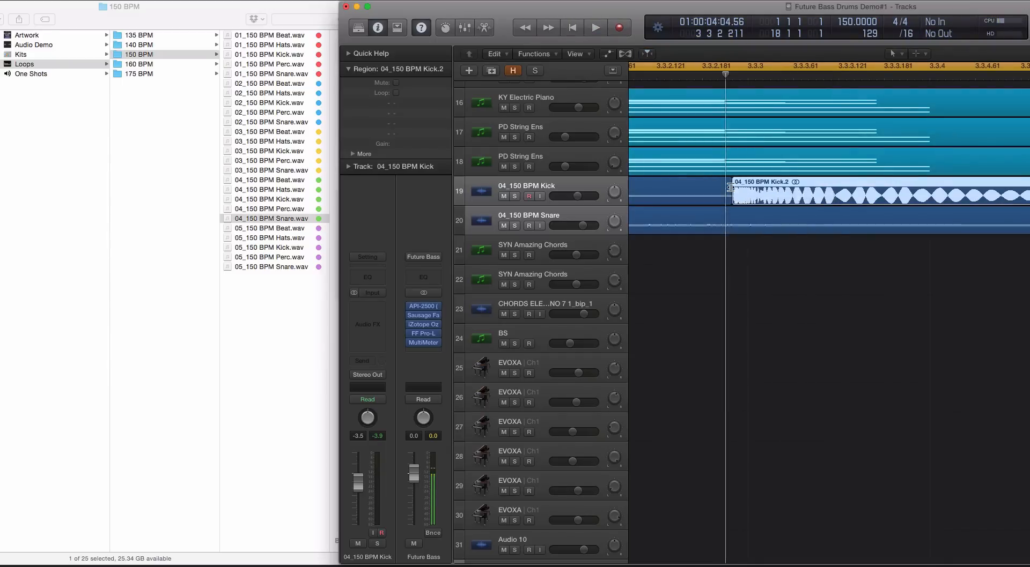
# Play the split-off kick region soloed and shorten the first kick region so it ends at bar 3 beat 2
pyautogui.press('space')
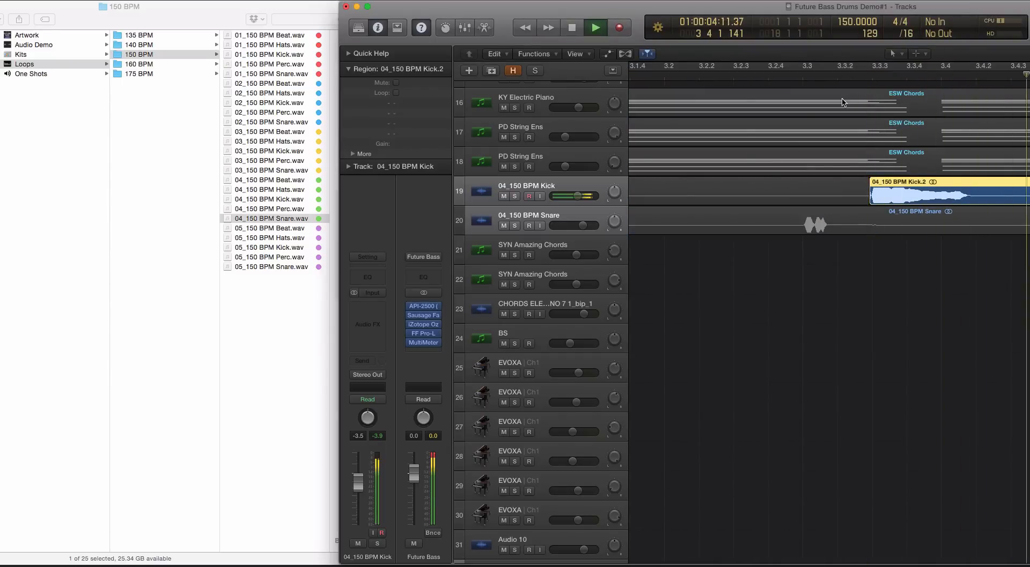
pyautogui.press('space')
pyautogui.press('super+Left')
pyautogui.press('super+Left')
pyautogui.press('super+Left')
pyautogui.click(934, 193)
pyautogui.moveTo(1000, 200); pyautogui.dragTo(922, 207)
pyautogui.hotkey('ctrl', 's')
pyautogui.click(781, 67)
# Play the edited kick with the snare and chords from bar 1
pyautogui.press('super+Left')
pyautogui.press('super+Left')
pyautogui.press('super+Left')
pyautogui.press('super+Left')
pyautogui.press('space')
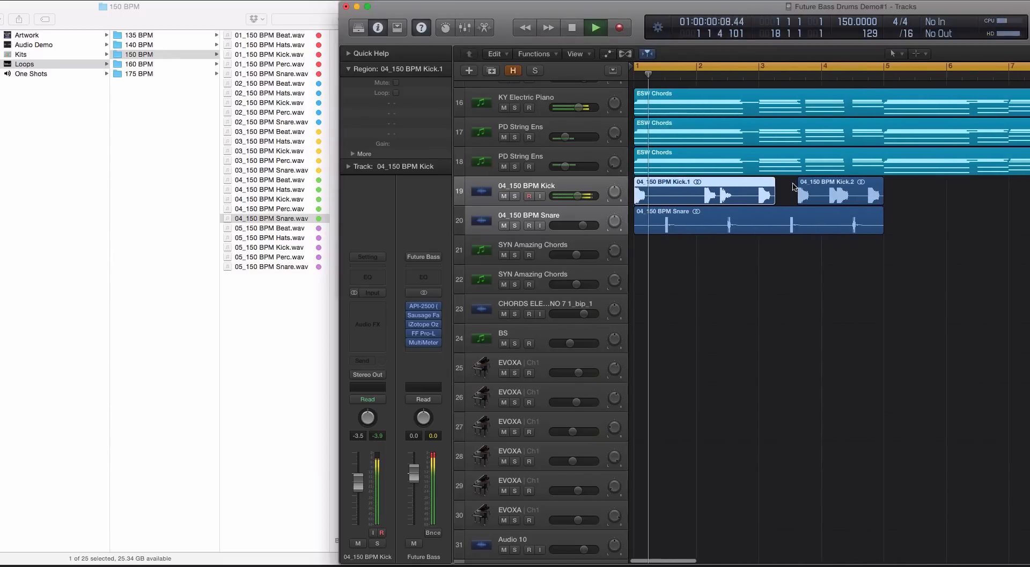
pyautogui.press('super+Right')
pyautogui.press('super+Right')
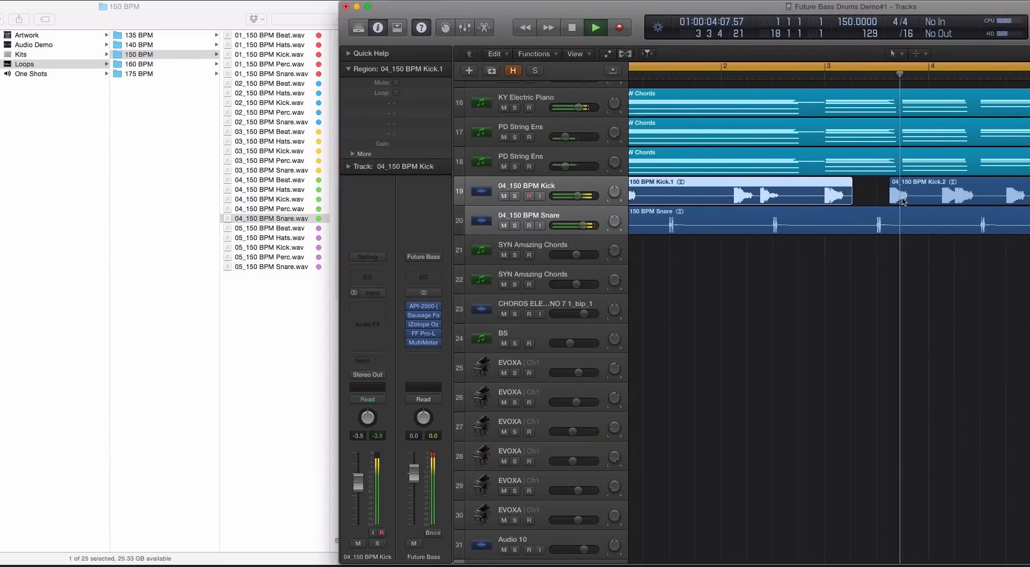
# Move the second kick region to start on bar 3 beat 4 and play the result from bar 1
pyautogui.press('space')
pyautogui.moveTo(915, 202); pyautogui.dragTo(929, 199)
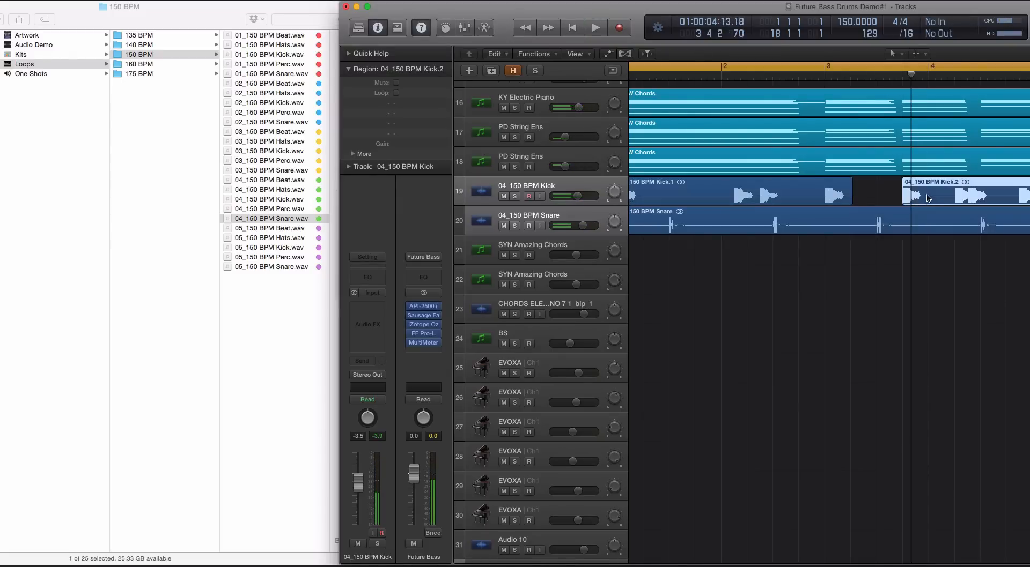
pyautogui.press('space')
pyautogui.press('super+Right')
pyautogui.press('super+Right')
pyautogui.press('XF86AudioRaiseVolume')
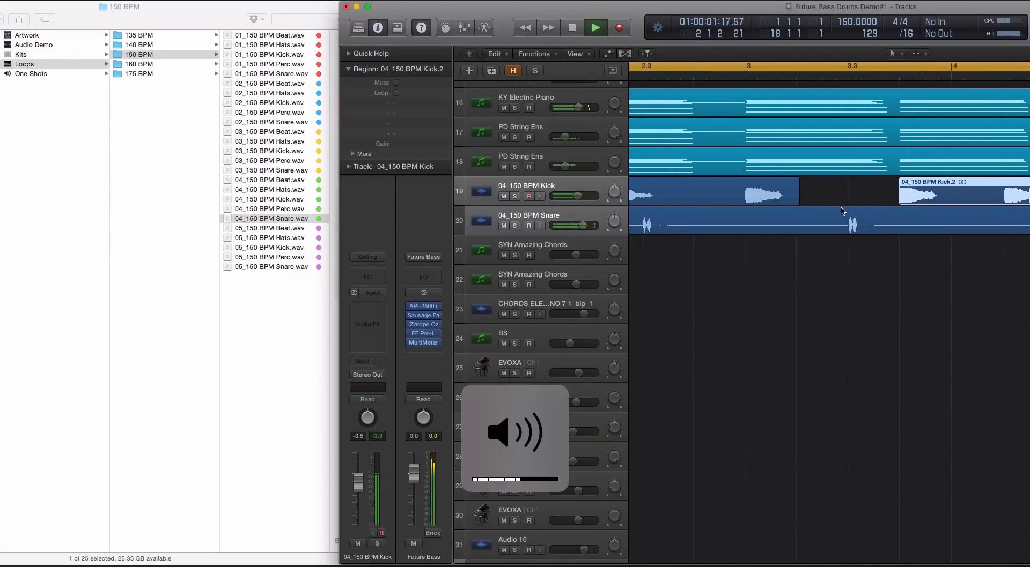
pyautogui.hscroll(-6, 797, 214)
pyautogui.press('super+Left')
pyautogui.press('super+Left')
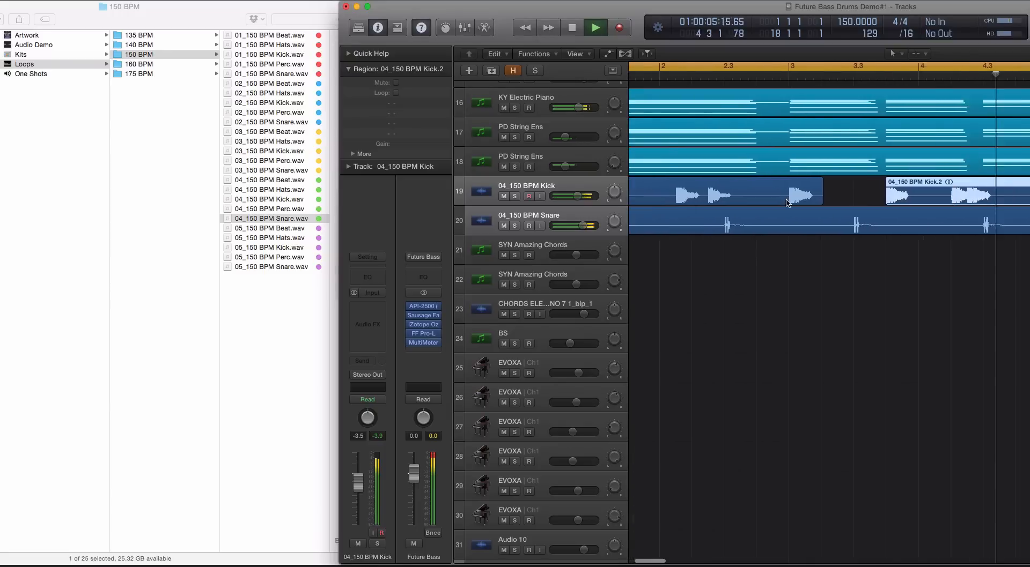
# Trim the end of the second kick region to remove its last kick hit before bar 5
pyautogui.press('space')
pyautogui.moveTo(975, 200); pyautogui.dragTo(934, 200)
pyautogui.press('t')
pyautogui.press('t')
# Copy all kick and snare regions of the first four bars to bar 5
pyautogui.press('super+Left')
pyautogui.press('super+Left')
pyautogui.press('super+Left')
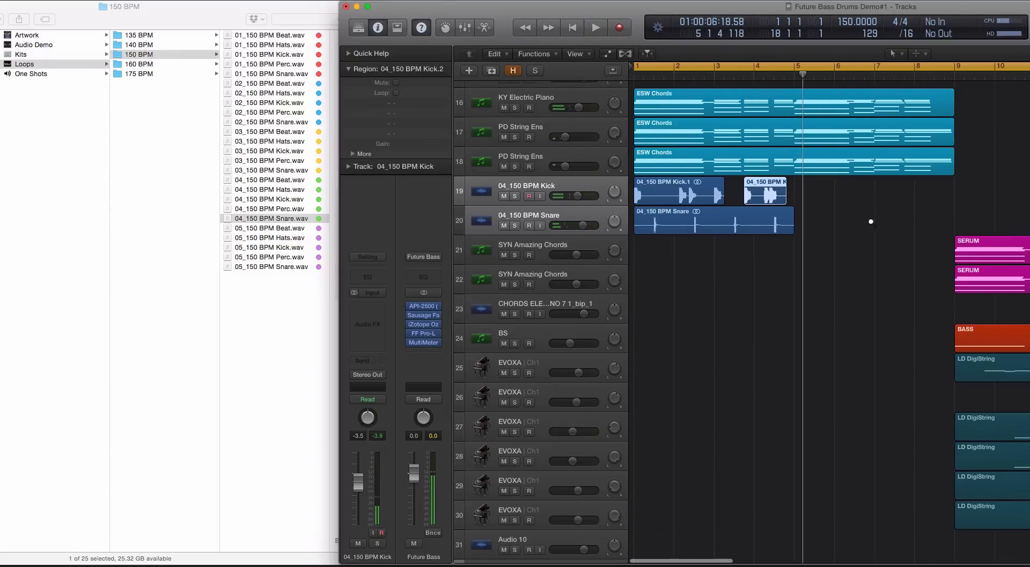
pyautogui.moveTo(885, 259); pyautogui.dragTo(702, 181)
pyautogui.moveTo(655, 189); pyautogui.dragTo(819, 193)
pyautogui.press('super+Down')
pyautogui.press('super+Down')
pyautogui.press('super+Down')
# Play the copied kick and snare pattern with the chords from bar 1 into bar 6
pyautogui.press('space')
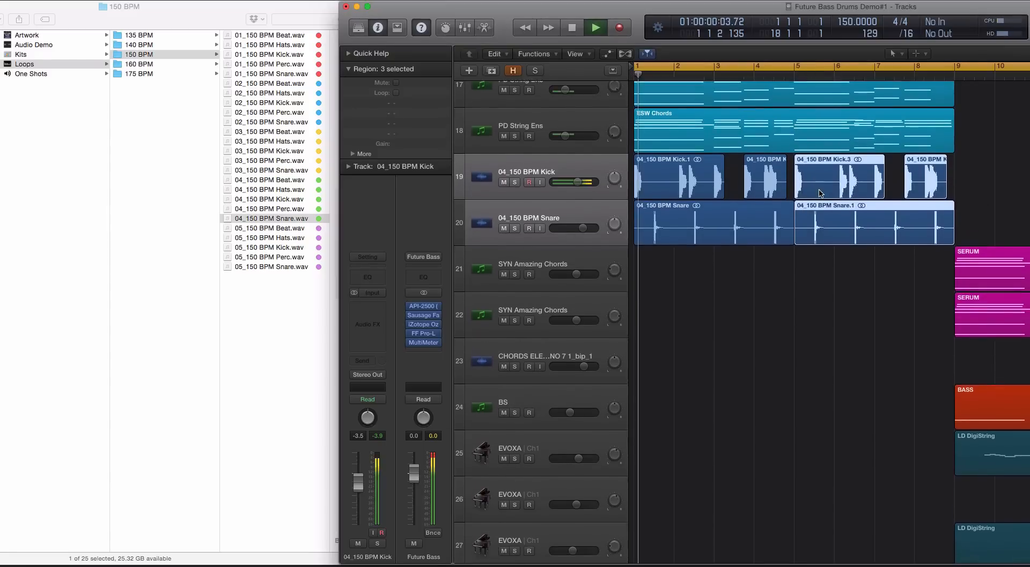
pyautogui.hscroll(2, 819, 194)
pyautogui.press('XF86AudioRaiseVolume')
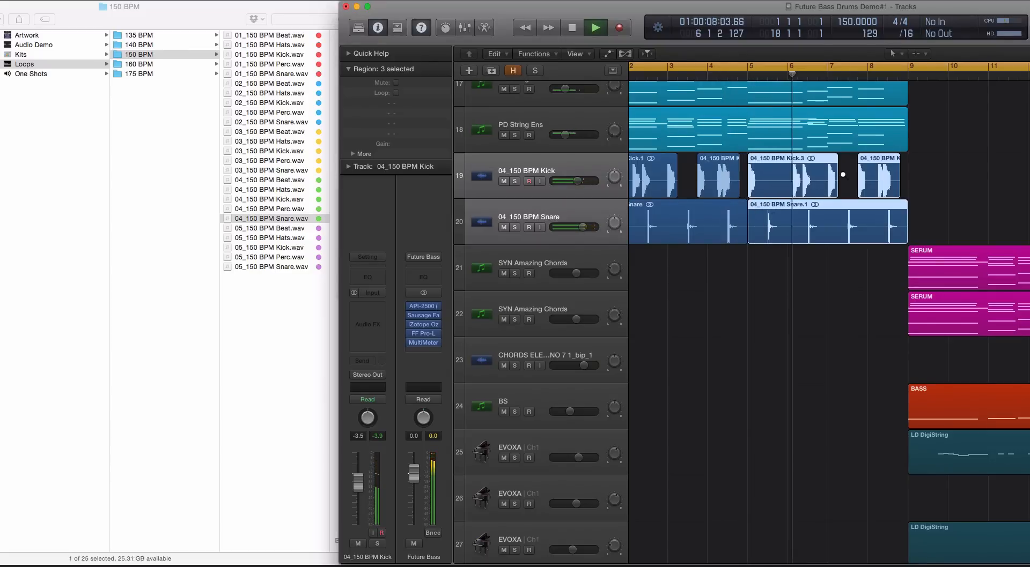
pyautogui.press('super+Right')
pyautogui.press('space')
pyautogui.hscroll(1, 793, 175)
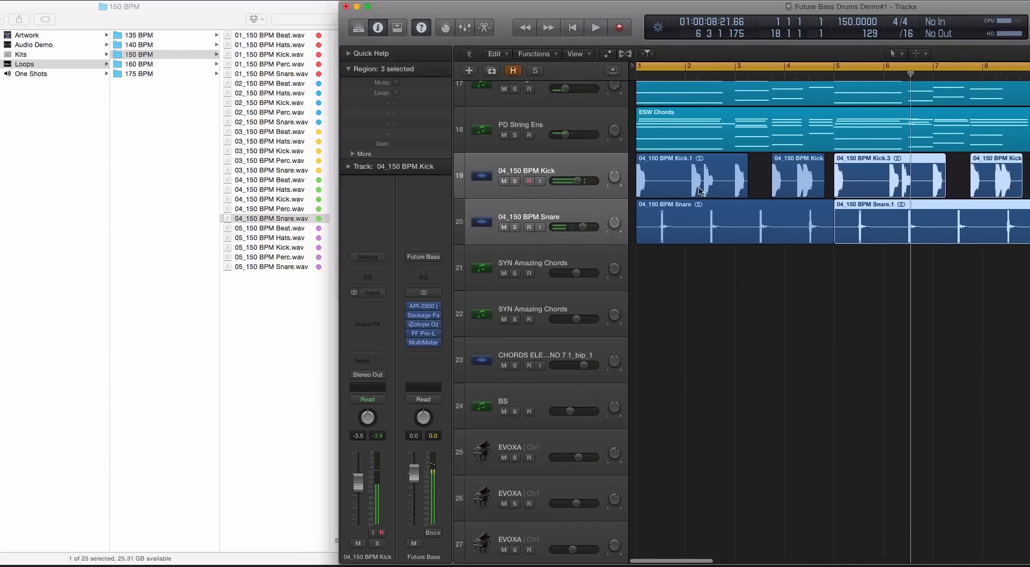
# Select the first kick region and play its hits in bars 1 and 2
pyautogui.click(719, 185)
pyautogui.press('super+Right')
pyautogui.press('super+Right')
pyautogui.press('super+Right')
pyautogui.press('space')
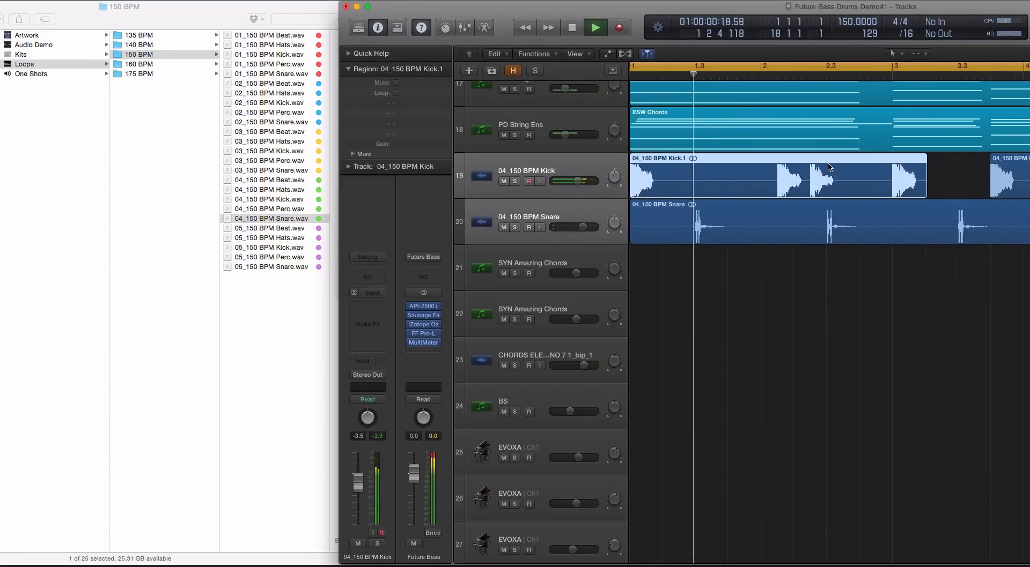
pyautogui.press('space')
# Split the first kick region before the last kick hit of bar 2 and trim that hit from the start of the second piece
pyautogui.press('t')
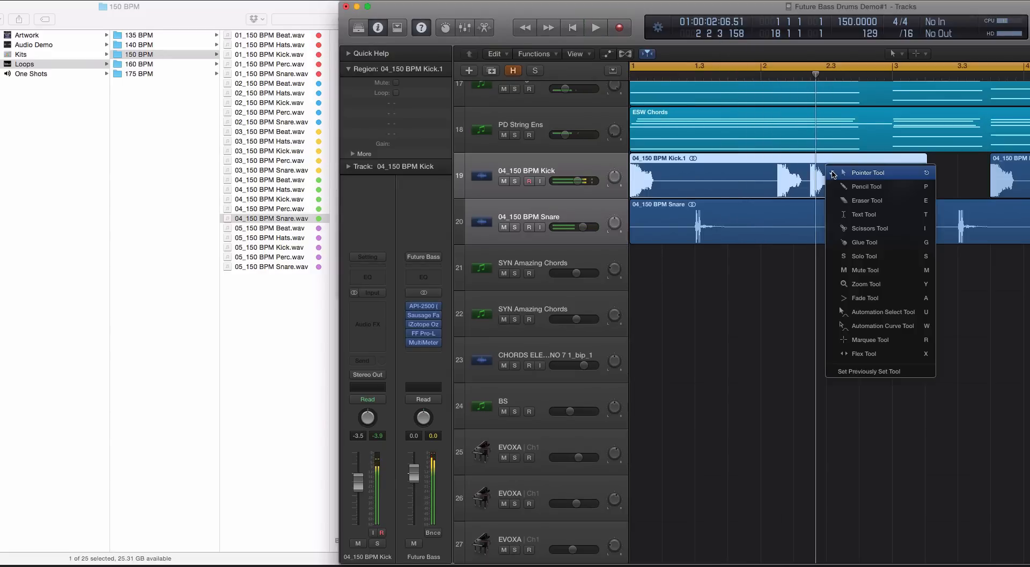
pyautogui.press('i')
pyautogui.click(811, 186)
pyautogui.press('Escape')
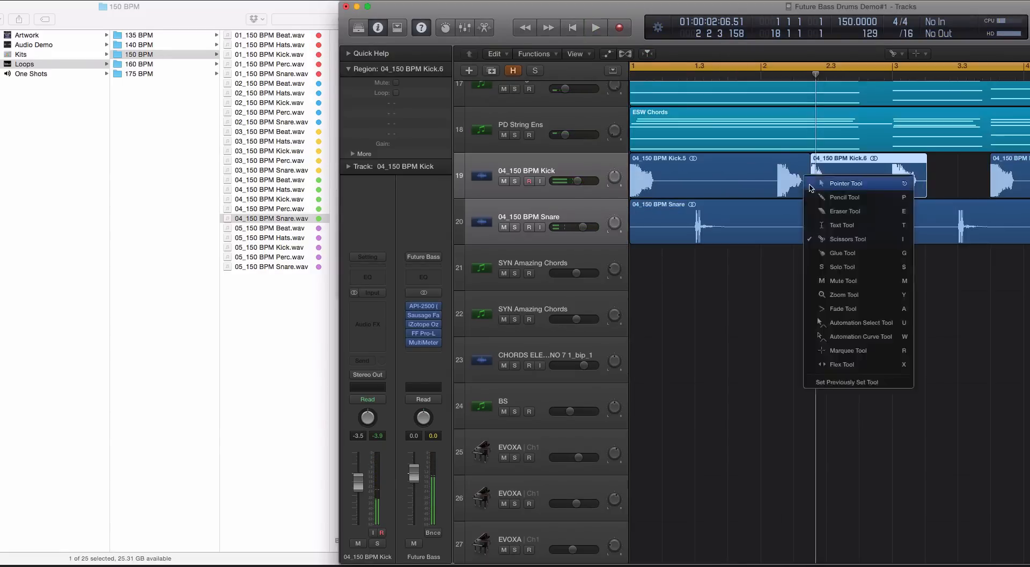
pyautogui.press('Escape')
pyautogui.moveTo(812, 194); pyautogui.dragTo(842, 194)
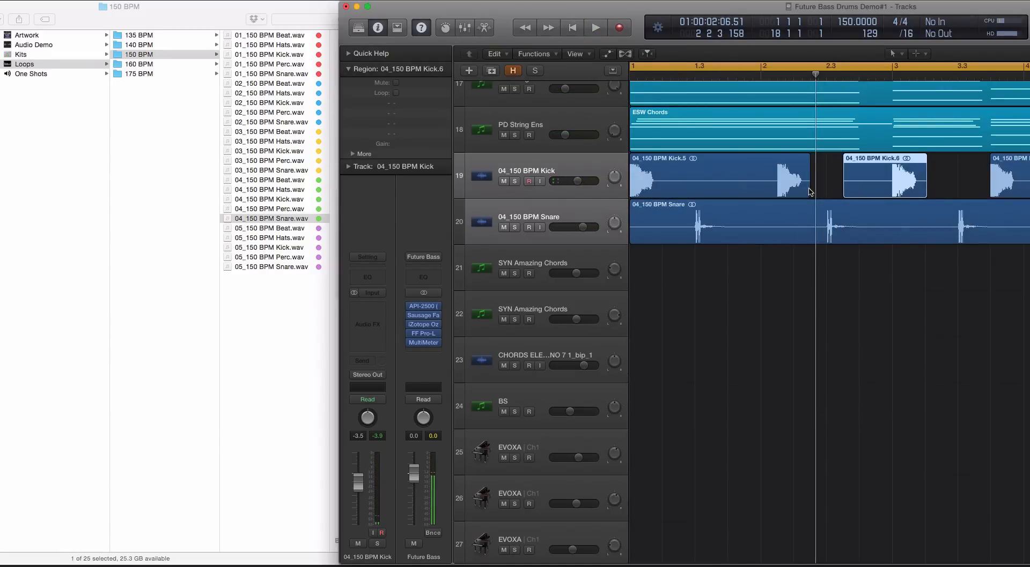
# Add short fades to the cut edges of the kick regions with the Fade tool
pyautogui.click(807, 191)
pyautogui.press('t')
pyautogui.press('Escape')
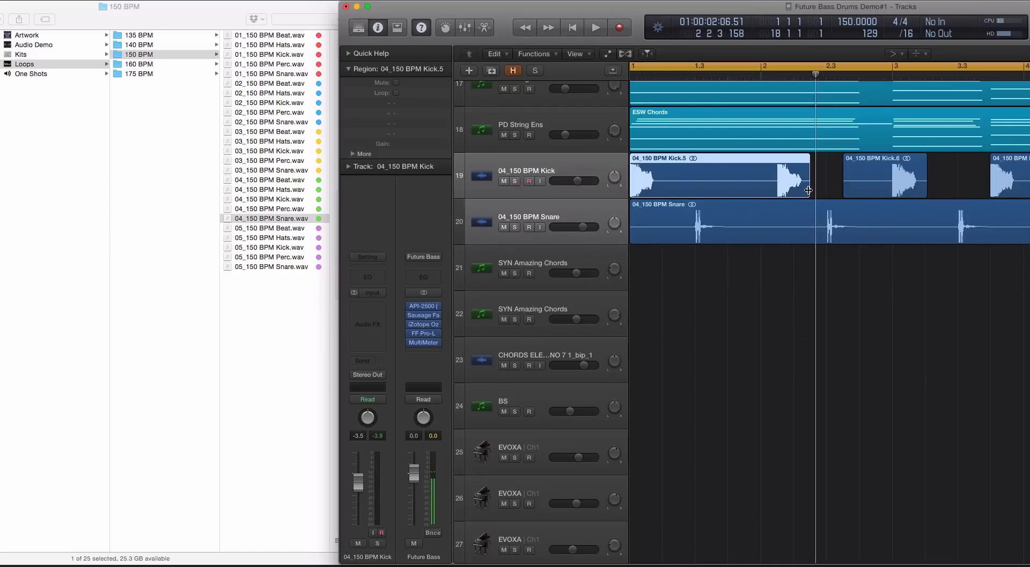
pyautogui.click(844, 190)
pyautogui.press('super+Left')
pyautogui.press('super+Left')
pyautogui.press('super+Left')
pyautogui.press('super+Left')
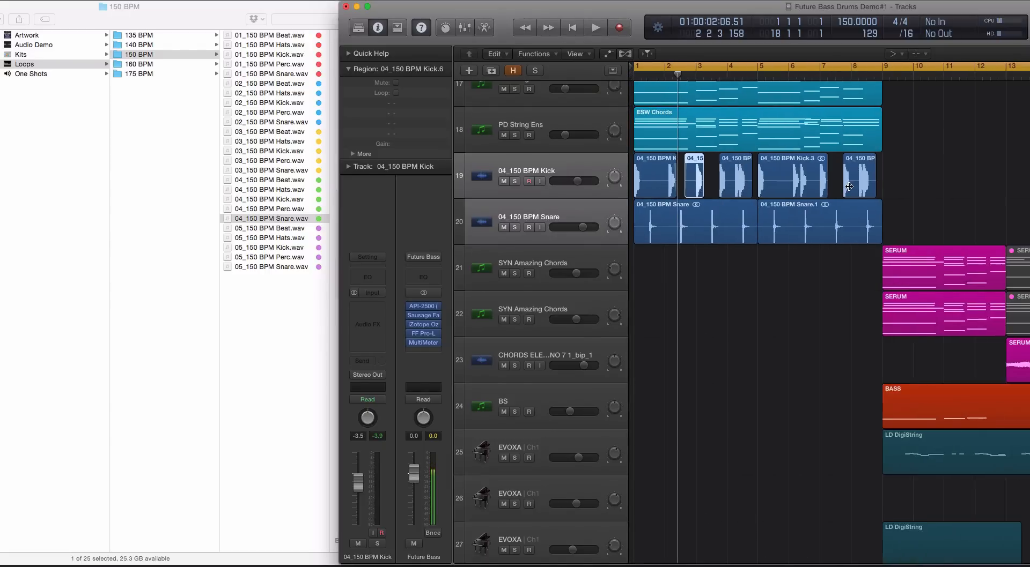
pyautogui.press('super+Up')
pyautogui.press('super+Up')
pyautogui.moveTo(910, 162); pyautogui.dragTo(676, 204)
pyautogui.scroll(-1, 633, 224)
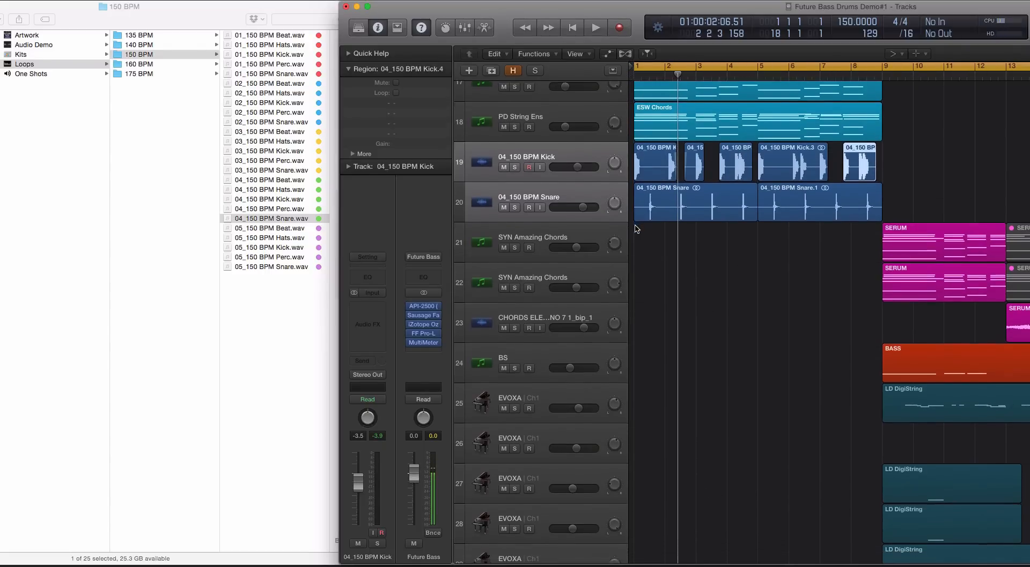
# Select all kick and snare regions with the Pointer tool and play them soloed
pyautogui.press('t')
pyautogui.press('t')
pyautogui.moveTo(954, 157); pyautogui.dragTo(754, 199)
pyautogui.press('space')
pyautogui.press('super+Right')
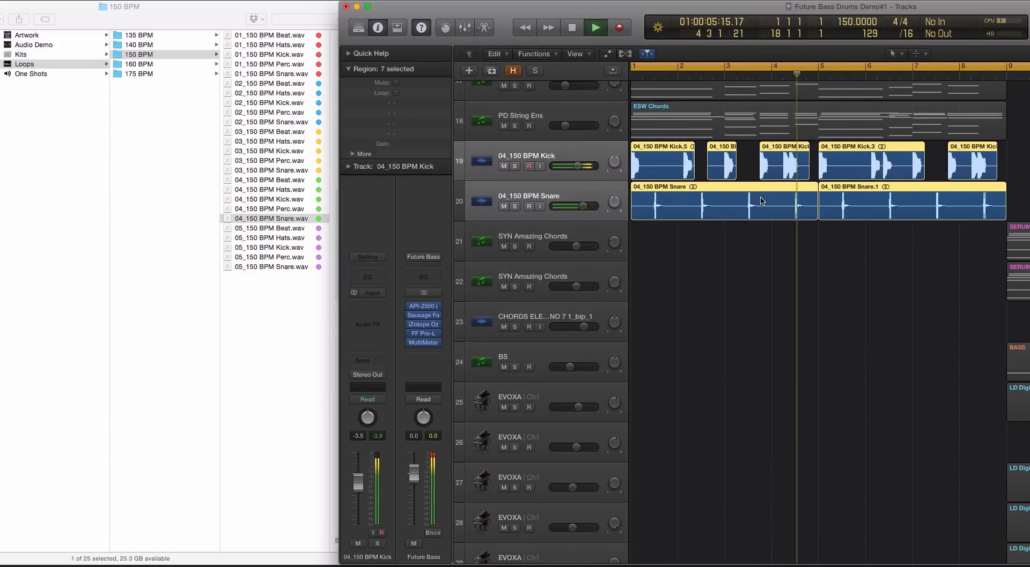
# Turn off solo, play everything from bar 1 and lower the 04_150 BPM Kick track's volume to -3.9 dB
pyautogui.hotkey('ctrl', 's')
pyautogui.press('Return')
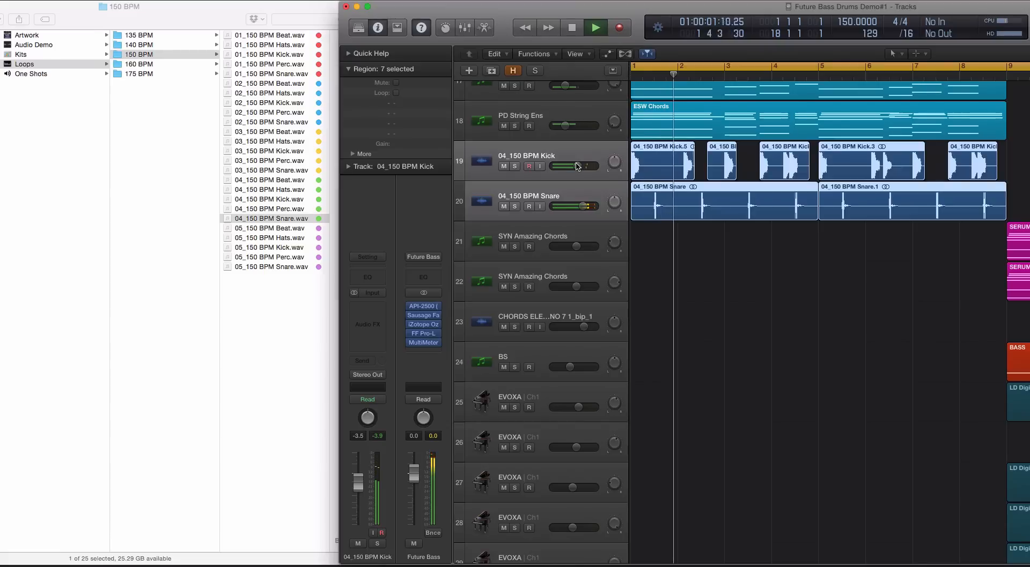
pyautogui.moveTo(578, 166); pyautogui.dragTo(575, 167)
pyautogui.scroll(-2, 588, 174)
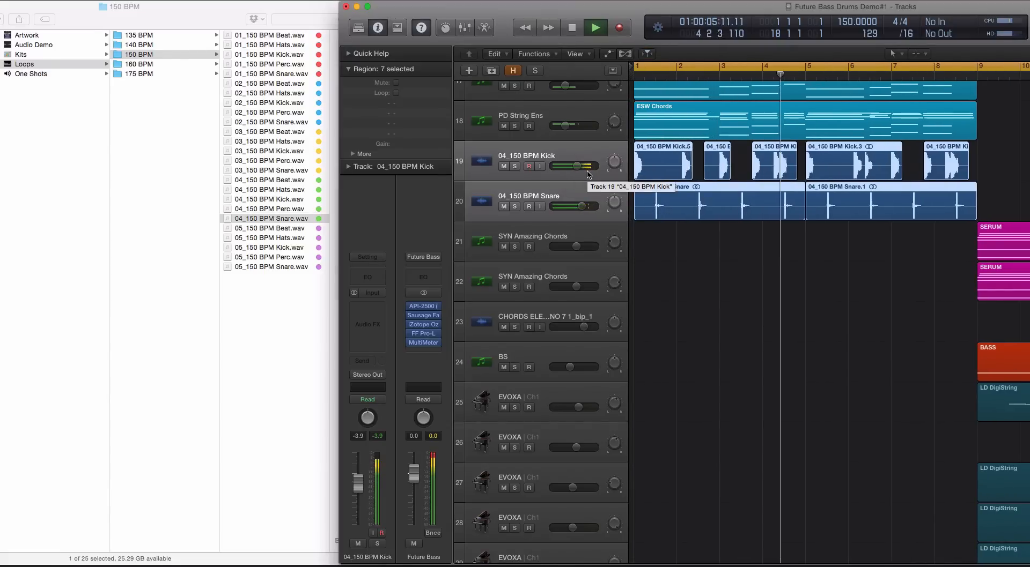
pyautogui.scroll(-2, 623, 178)
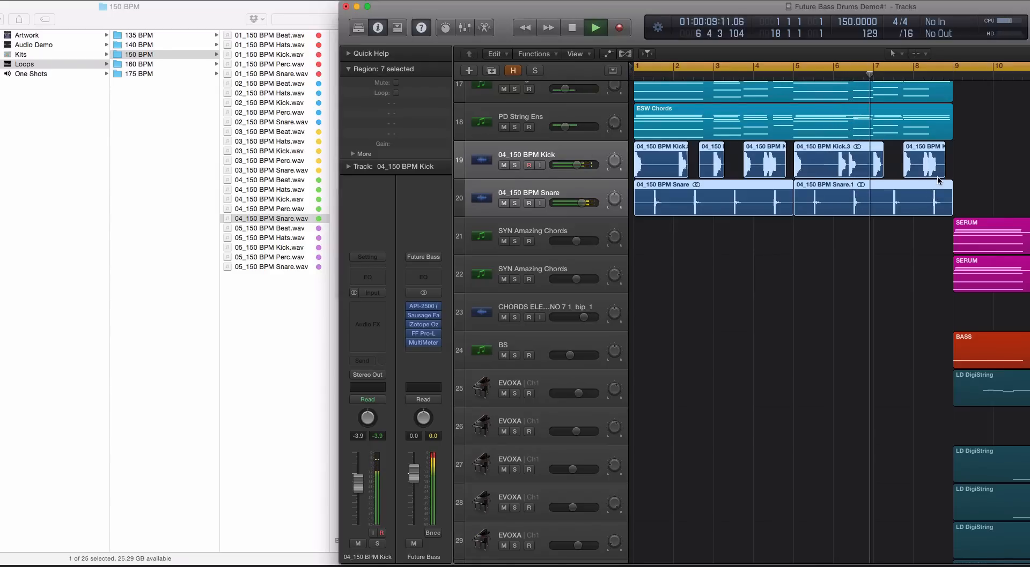
pyautogui.scroll(-1, 938, 180)
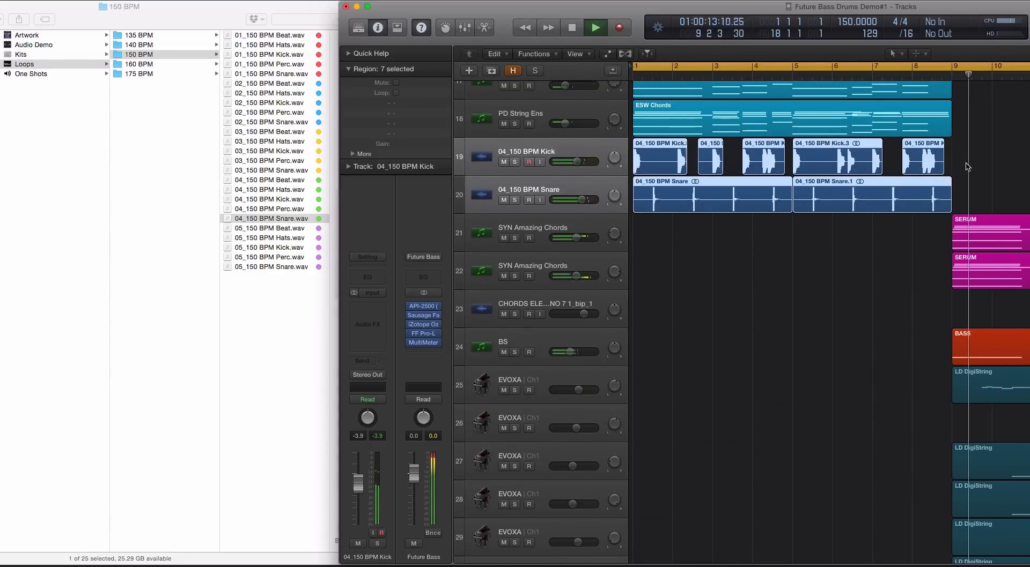
pyautogui.scroll(-1, 949, 173)
pyautogui.press('space')
# Shorten the last snare region to end at bar 8 beat 3 and the last kick region to end at bar 8 beat 2
pyautogui.scroll(3, 957, 162)
pyautogui.hscroll(10, 957, 163)
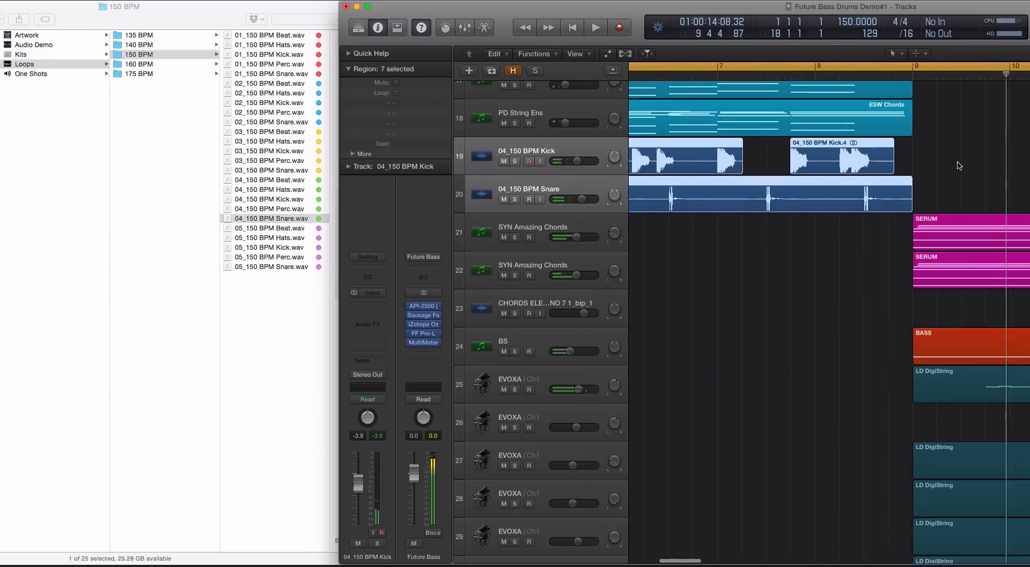
pyautogui.moveTo(957, 163); pyautogui.dragTo(863, 207)
pyautogui.click(875, 220)
pyautogui.moveTo(889, 168); pyautogui.dragTo(830, 172)
# Add fade-outs to the ends of the last snare region and the last kick region
pyautogui.scroll(-3, 837, 171)
pyautogui.scroll(-3, 835, 171)
pyautogui.scroll(2, 816, 202)
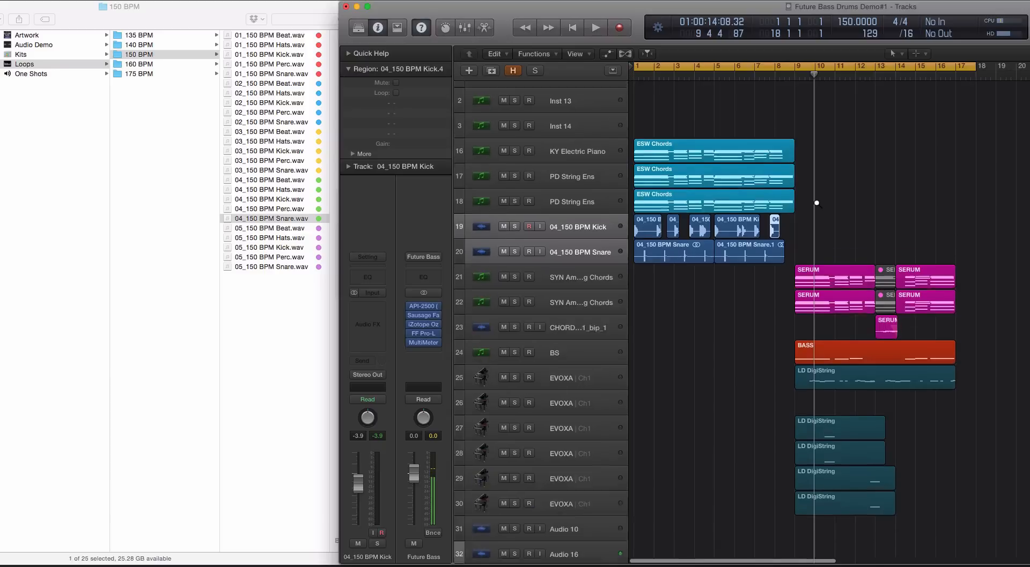
pyautogui.scroll(5, 797, 227)
pyautogui.click(764, 253)
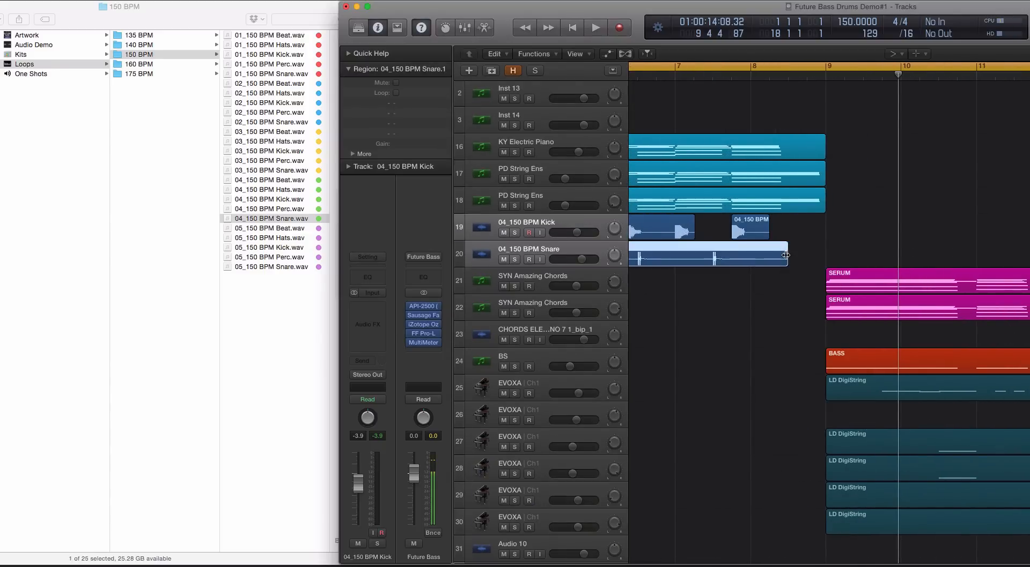
pyautogui.click(766, 236)
pyautogui.scroll(-4, 767, 231)
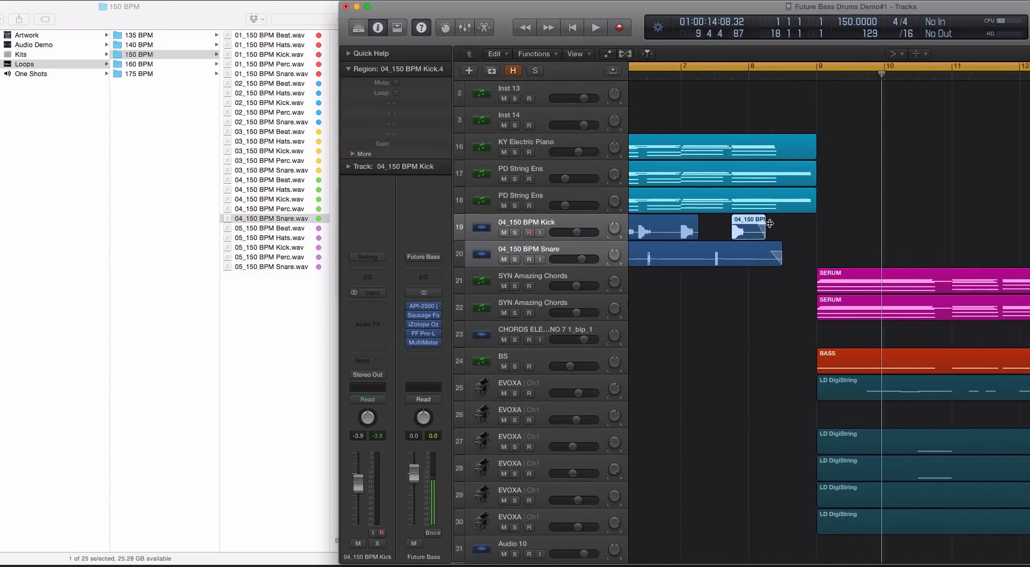
pyautogui.scroll(3, 769, 226)
pyautogui.scroll(-4, 770, 224)
pyautogui.scroll(4, 768, 225)
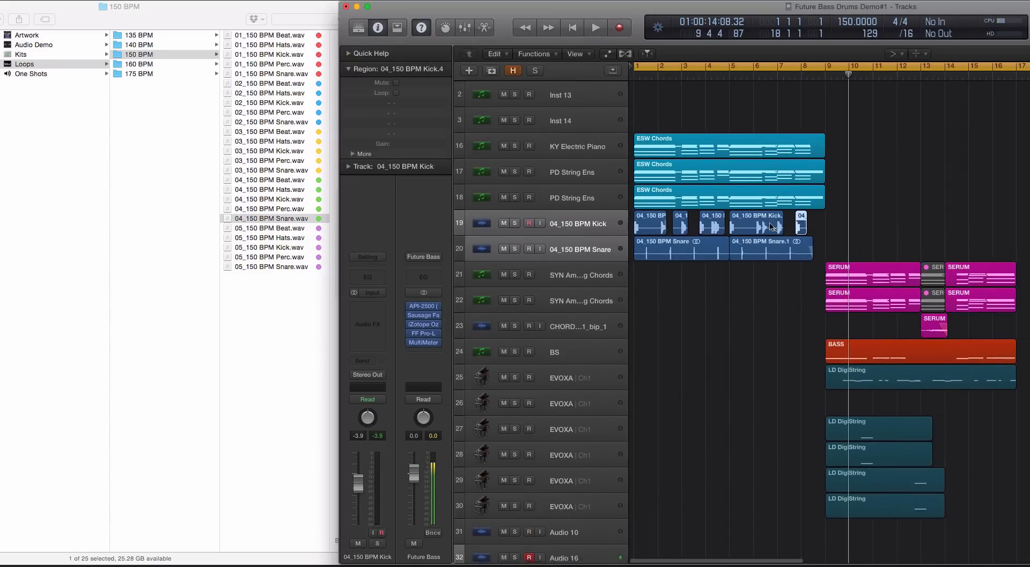
pyautogui.scroll(2, 766, 227)
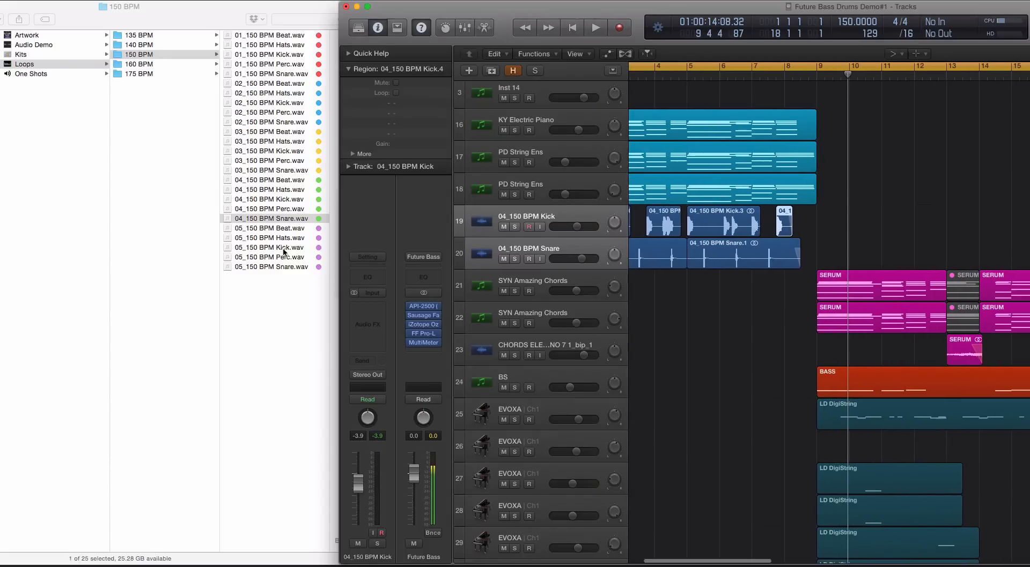
# Switch to the Finder window and preview 04_150 BPM Hats.wav
pyautogui.click(280, 189)
pyautogui.click(299, 190)
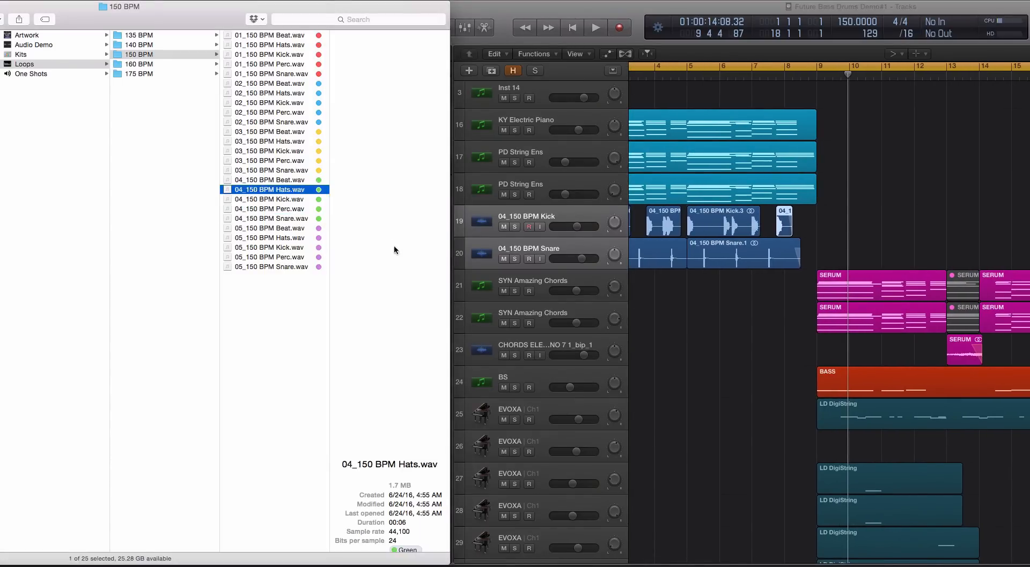
pyautogui.moveTo(394, 248)
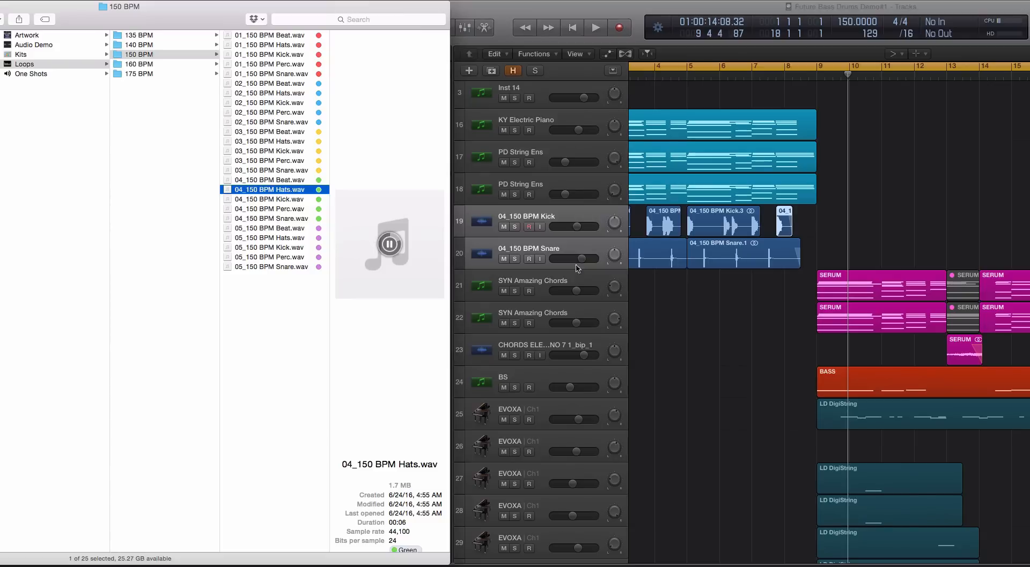
# Import 04_150 BPM Hats.wav onto a new track below the existing tracks and move its region to start at bar 1
pyautogui.scroll(-2, 679, 282)
pyautogui.scroll(-5, 678, 272)
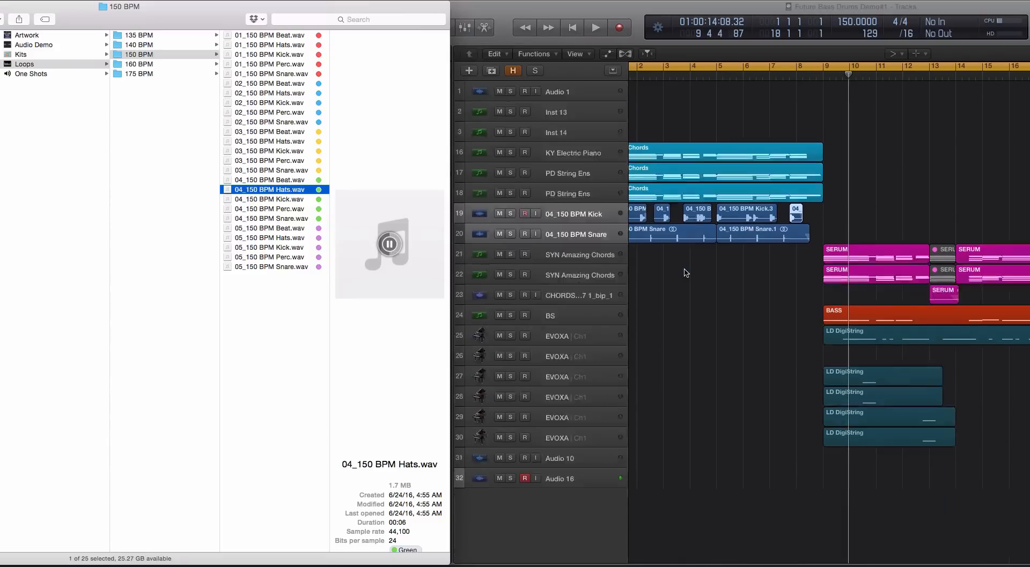
pyautogui.moveTo(285, 189); pyautogui.dragTo(645, 280)
pyautogui.moveTo(659, 236); pyautogui.dragTo(654, 236)
pyautogui.hscroll(-2, 654, 236)
pyautogui.scroll(-2, 682, 236)
pyautogui.scroll(2, 676, 241)
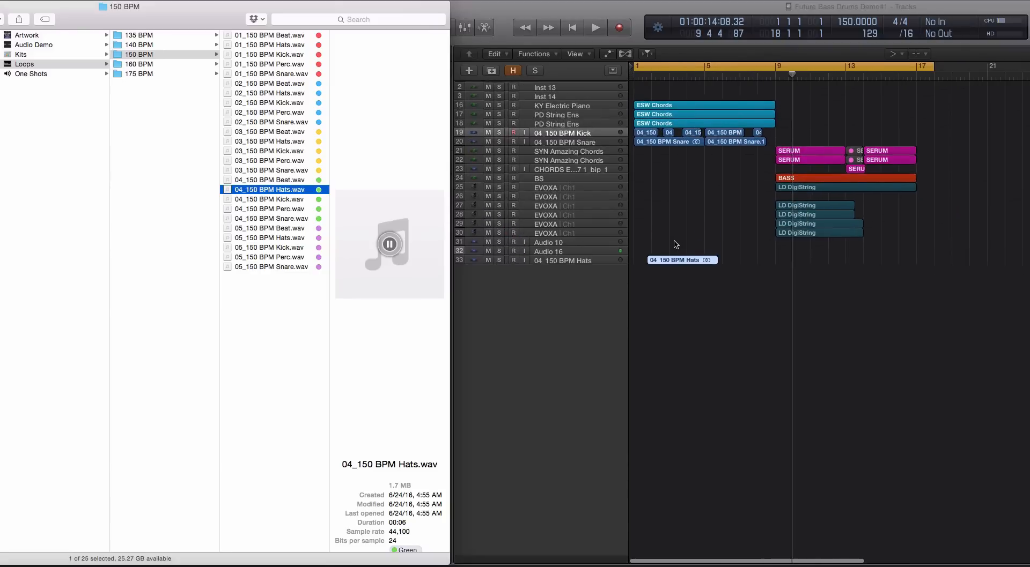
pyautogui.moveTo(676, 272); pyautogui.dragTo(657, 268)
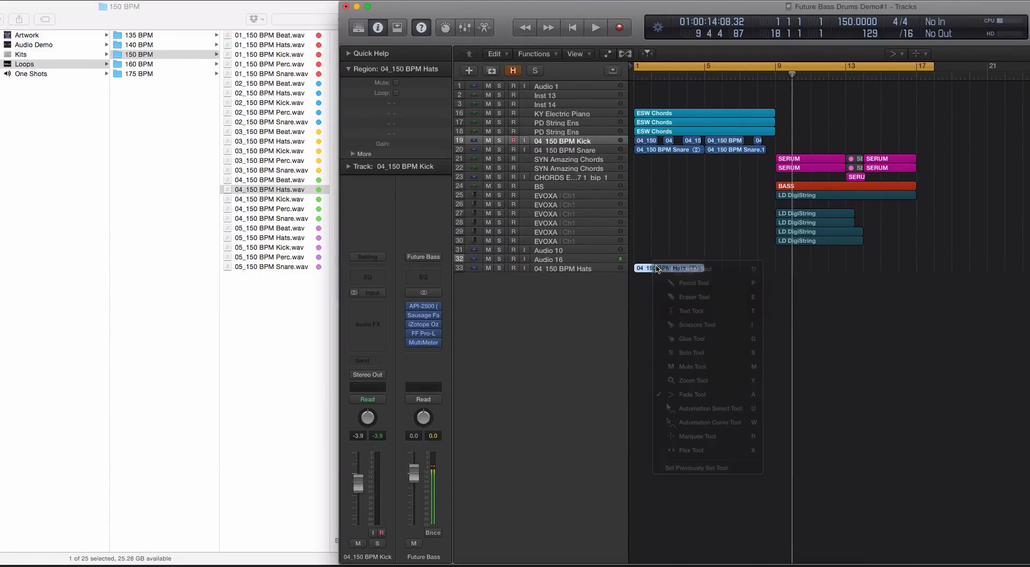
# Move the 04_150 BPM Hats track directly below the 04_150 BPM Snare track and copy its region to bar 5
pyautogui.moveTo(590, 259); pyautogui.dragTo(589, 159)
pyautogui.press('z')
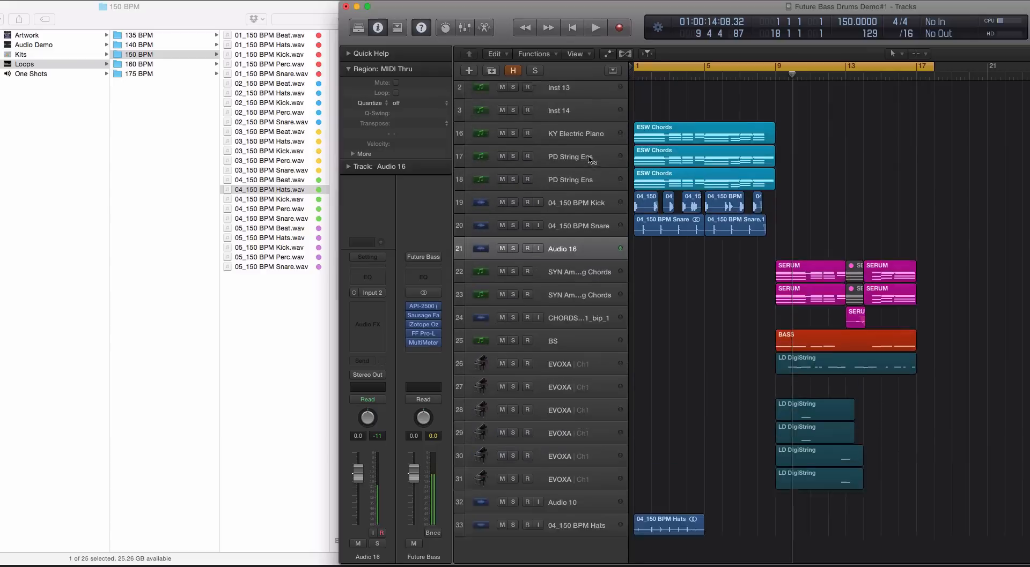
pyautogui.click(574, 537)
pyautogui.moveTo(594, 468); pyautogui.dragTo(618, 212)
pyautogui.moveTo(674, 226); pyautogui.dragTo(732, 219)
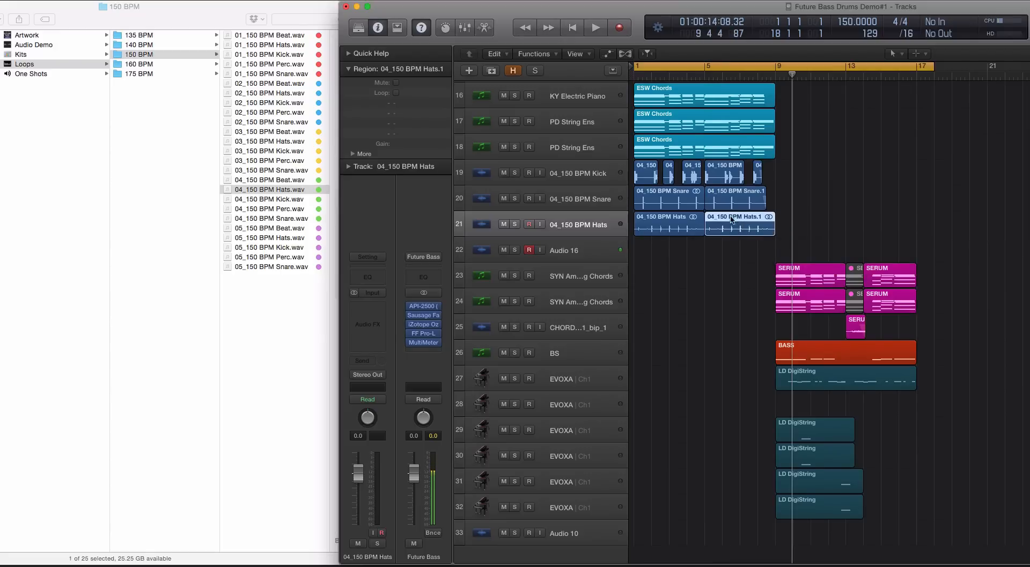
# Solo all kick, snare and hats regions during playback, lower the 04_150 BPM Hats track's volume to -3.9 dB, and turn solo off
pyautogui.moveTo(774, 169); pyautogui.dragTo(633, 243)
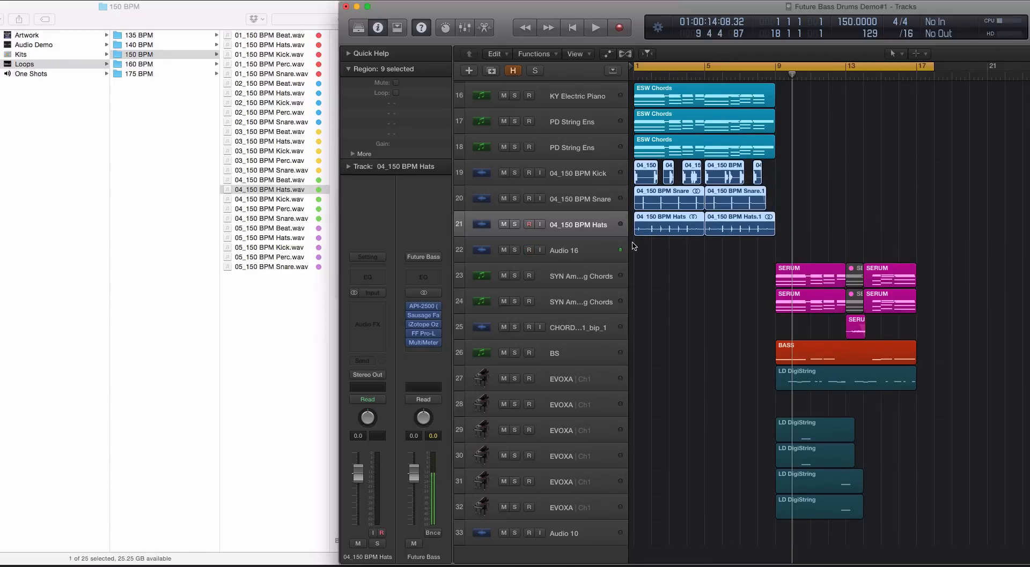
pyautogui.hotkey('ctrl', 's')
pyautogui.press('space')
pyautogui.press('super+Right')
pyautogui.press('super+Right')
pyautogui.press('super+Down')
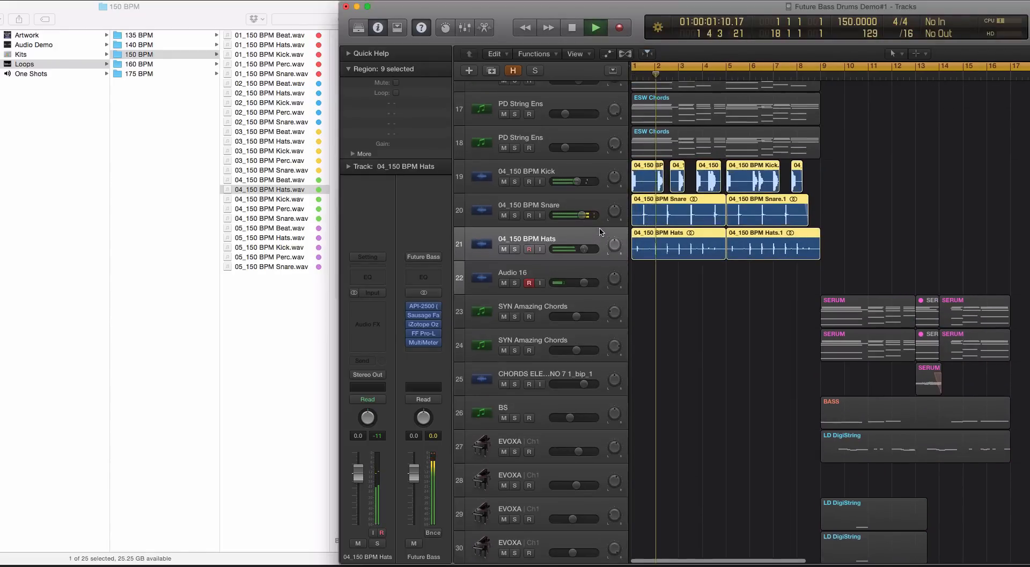
pyautogui.moveTo(568, 250); pyautogui.dragTo(561, 250)
pyautogui.press('space')
pyautogui.hotkey('ctrl', 's')
pyautogui.press('super+Up')
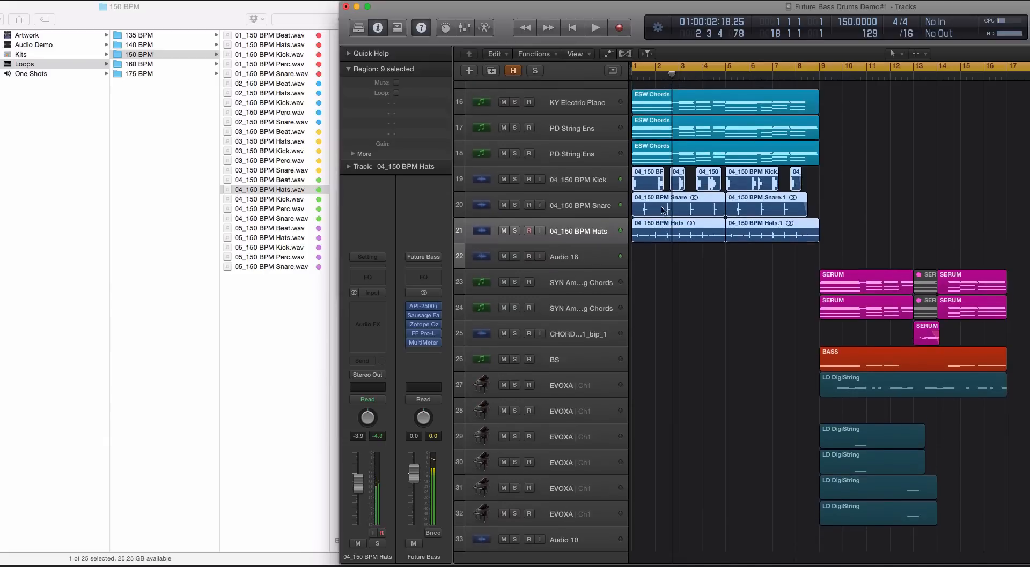
# Mute the three ESW Chords regions and play the drums from bar 1
pyautogui.click(586, 111)
pyautogui.moveTo(935, 110); pyautogui.dragTo(642, 149)
pyautogui.hotkey('ctrl', 'm')
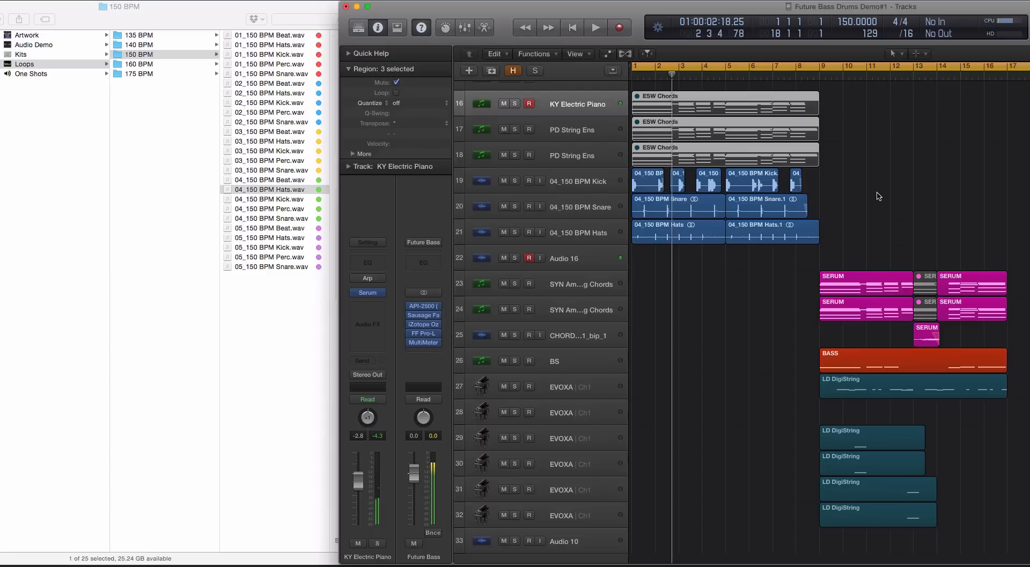
pyautogui.press('Return')
pyautogui.press('space')
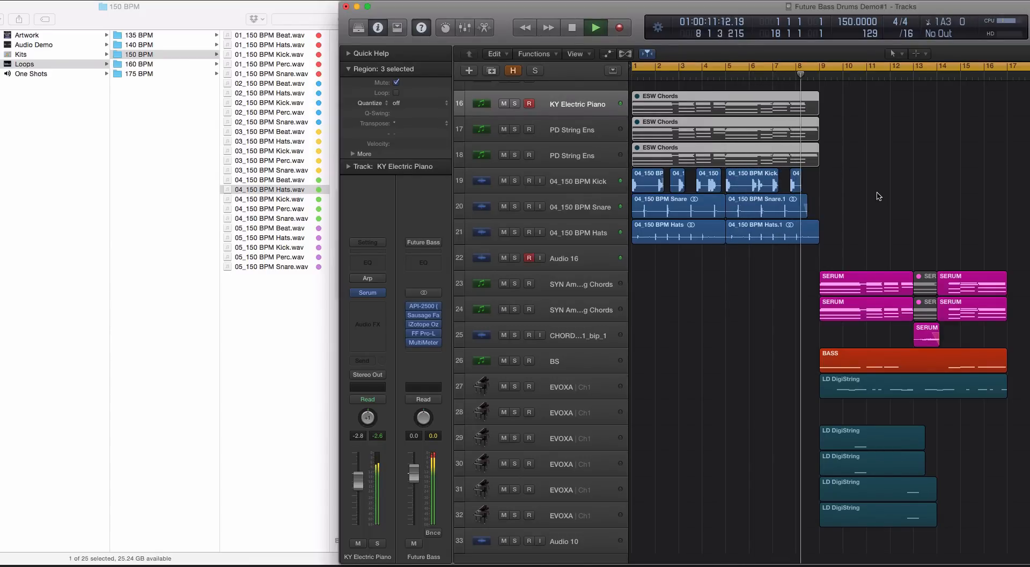
pyautogui.hscroll(1, 858, 215)
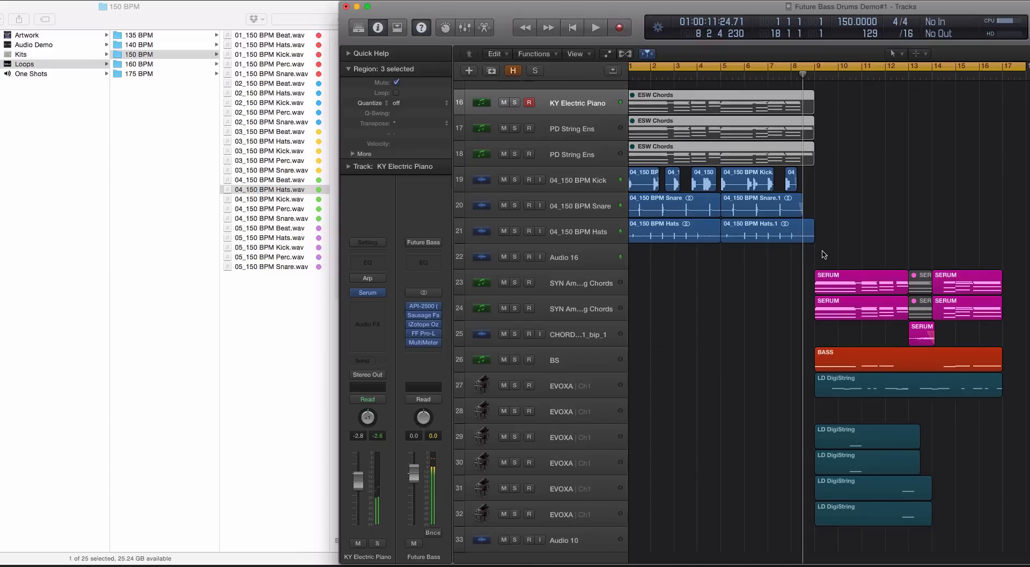
# Unmute the three ESW Chords regions
pyautogui.moveTo(860, 176); pyautogui.dragTo(608, 233)
pyautogui.press('super+Left')
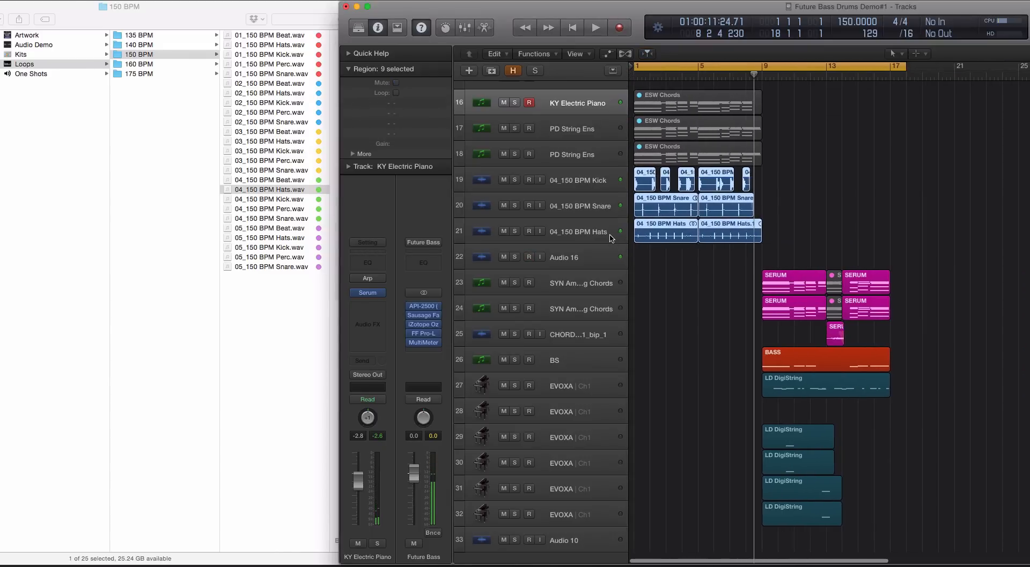
pyautogui.press('super+Right')
pyautogui.moveTo(895, 108); pyautogui.dragTo(714, 150)
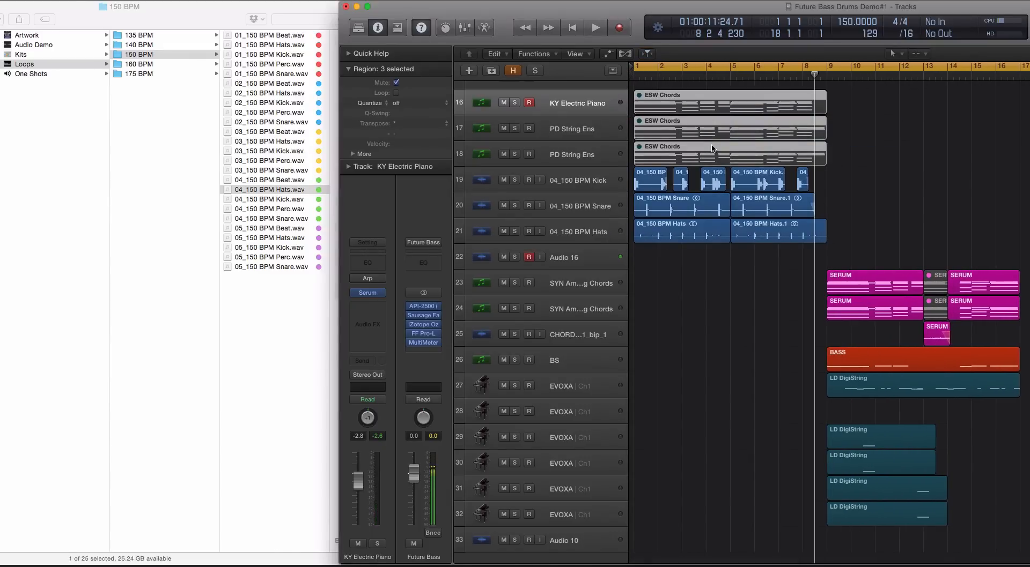
pyautogui.hotkey('ctrl', 'm')
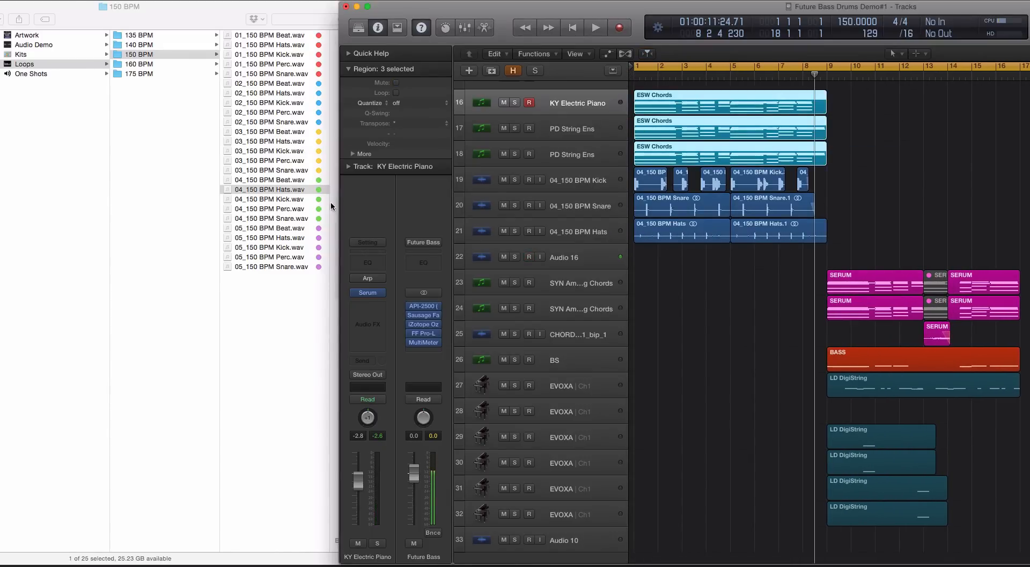
# Solo the two hats regions, play them on their own from bar 1, and turn solo off
pyautogui.click(699, 207)
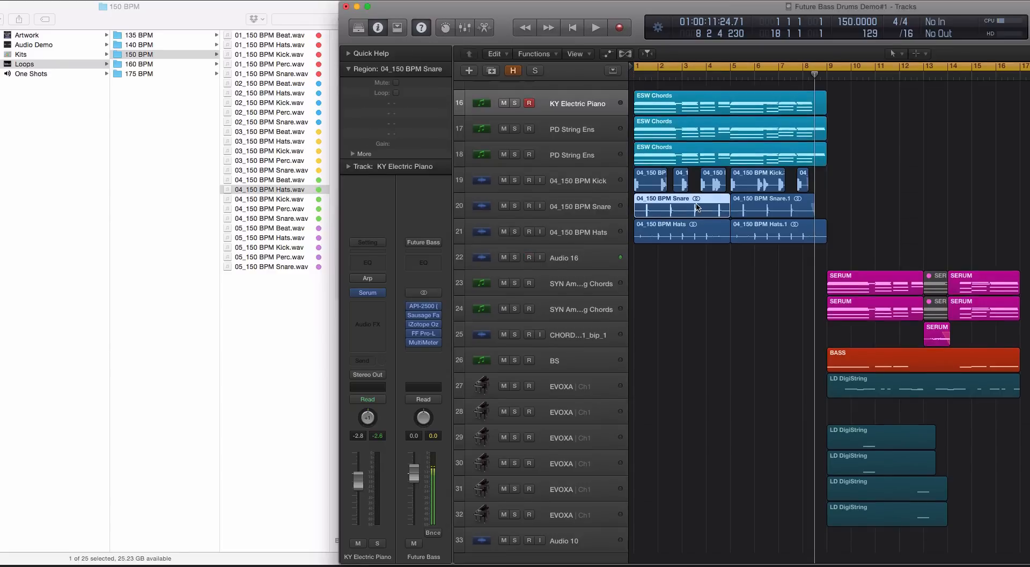
pyautogui.press('super+Left')
pyautogui.moveTo(800, 208); pyautogui.dragTo(653, 205)
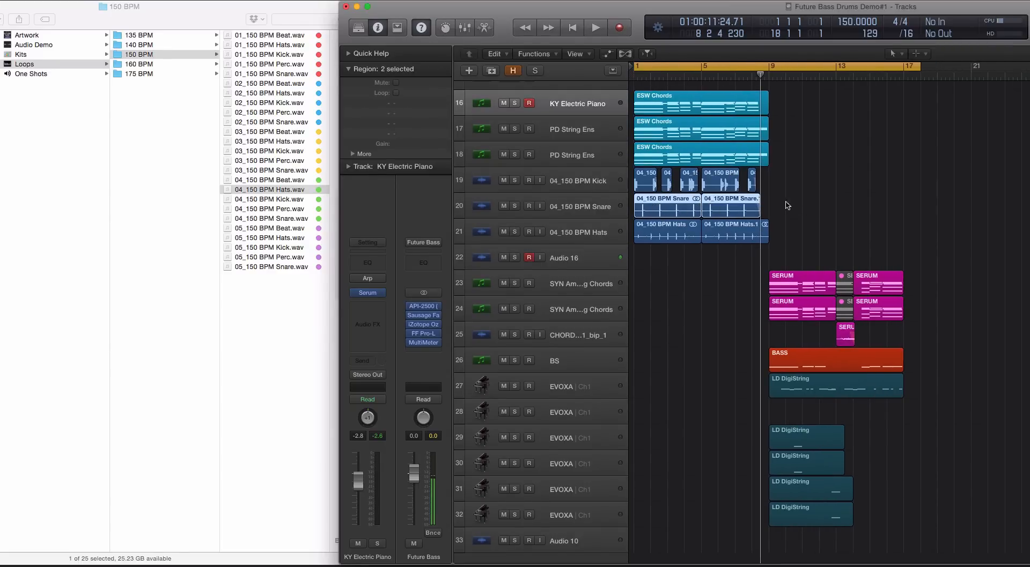
pyautogui.moveTo(777, 246); pyautogui.dragTo(654, 227)
pyautogui.hotkey('ctrl', 's')
pyautogui.press('space')
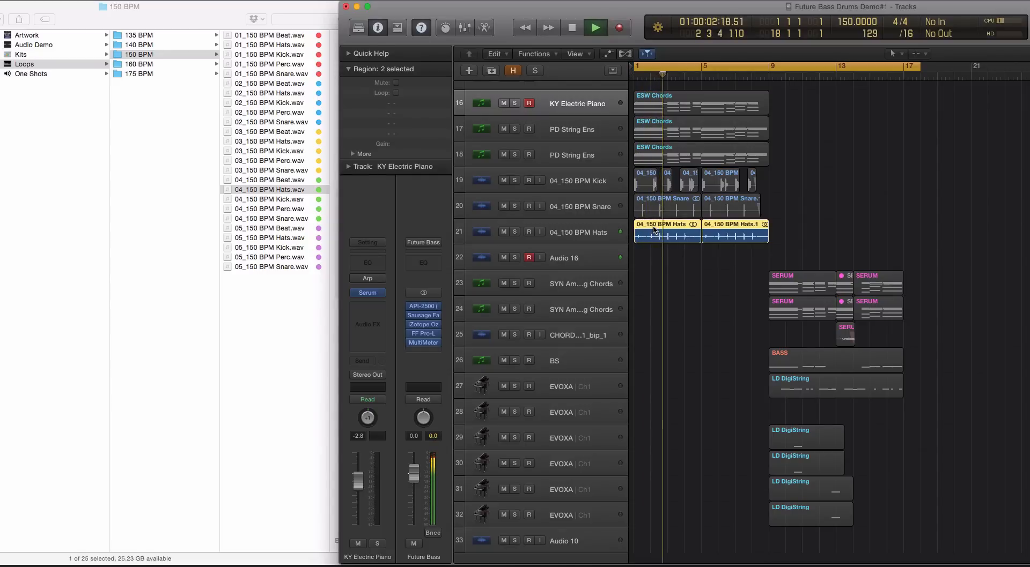
pyautogui.press('space')
pyautogui.hotkey('ctrl', 's')
# Select all kick, snare and hats regions and play them together with the chords from bar 1
pyautogui.press('super+Down')
pyautogui.press('super+Down')
pyautogui.moveTo(785, 172); pyautogui.dragTo(639, 227)
pyautogui.press('super+Up')
pyautogui.press('super+Up')
pyautogui.press('space')
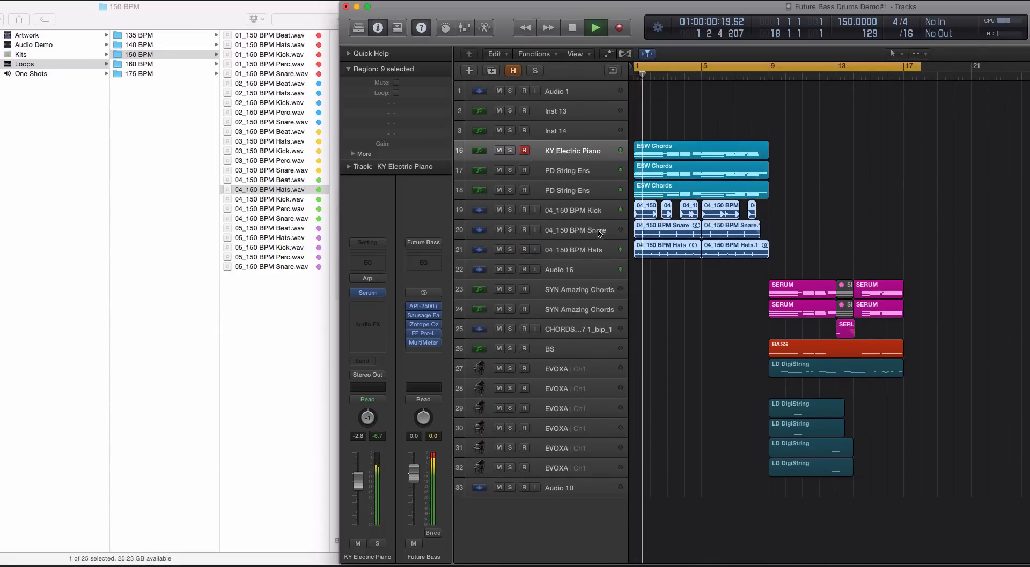
pyautogui.press('super+Down')
pyautogui.press('super+Down')
pyautogui.press('super+Right')
pyautogui.press('super+Right')
pyautogui.press('super+Right')
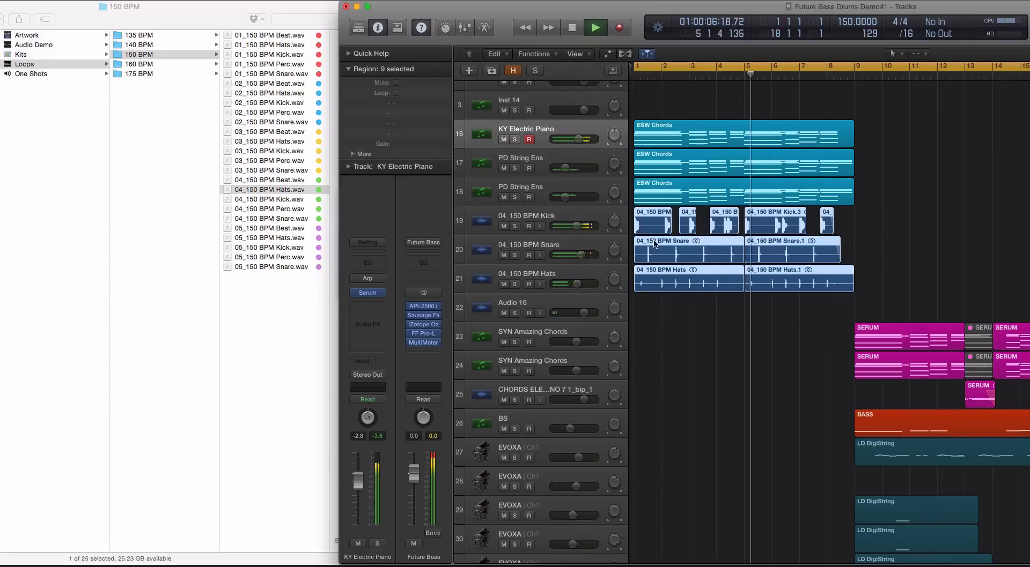
# Shorten the last hats region to end at bar 8 beat 3
pyautogui.press('super+Up')
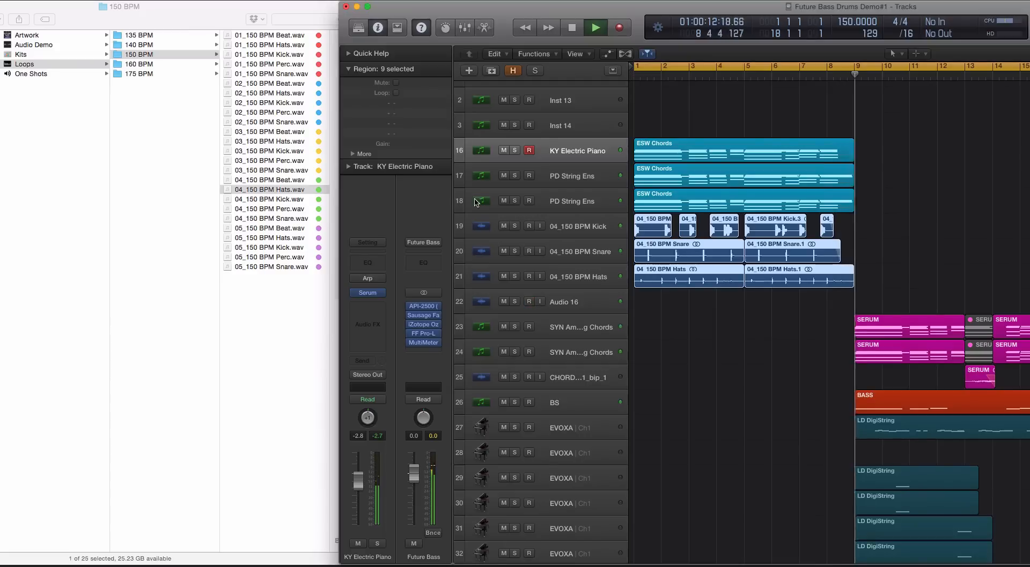
pyautogui.click(819, 306)
pyautogui.moveTo(852, 281); pyautogui.dragTo(838, 282)
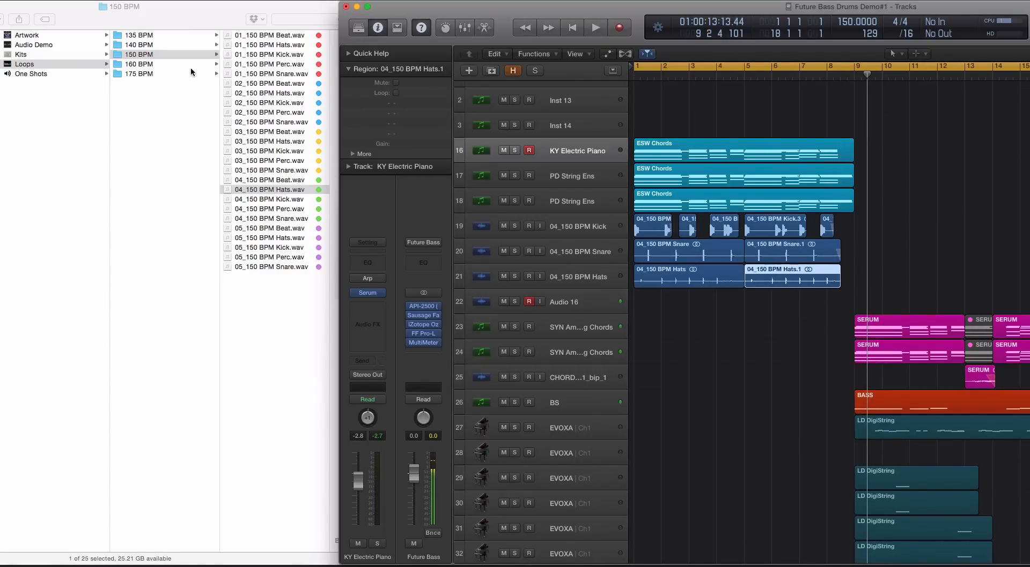
# Switch to the Finder window, open One Shots > Snares > Tonal Snares, and preview ESWFB Pitch Snare 08, 07, 06, 05 and 04
pyautogui.click(54, 74)
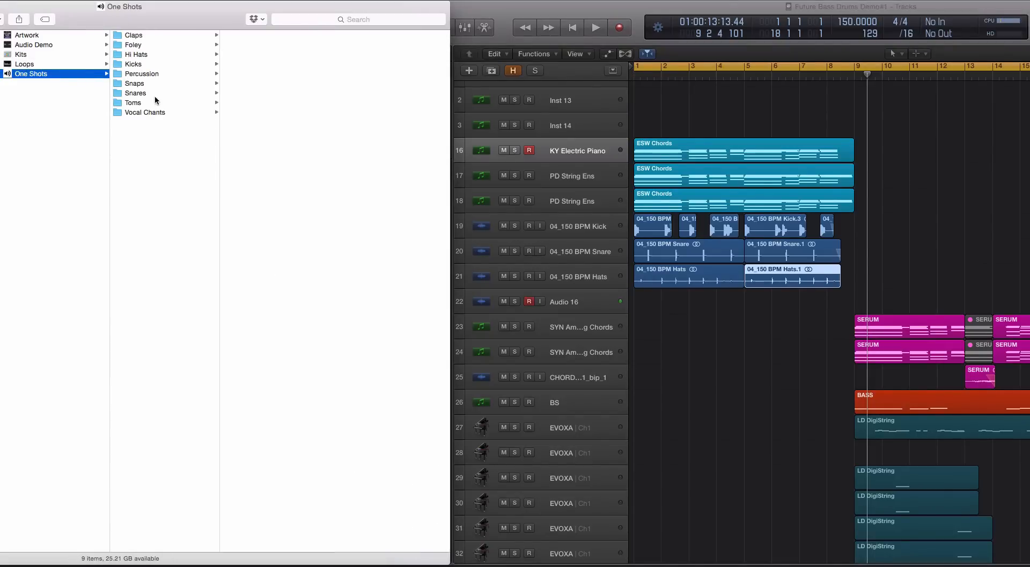
pyautogui.click(156, 94)
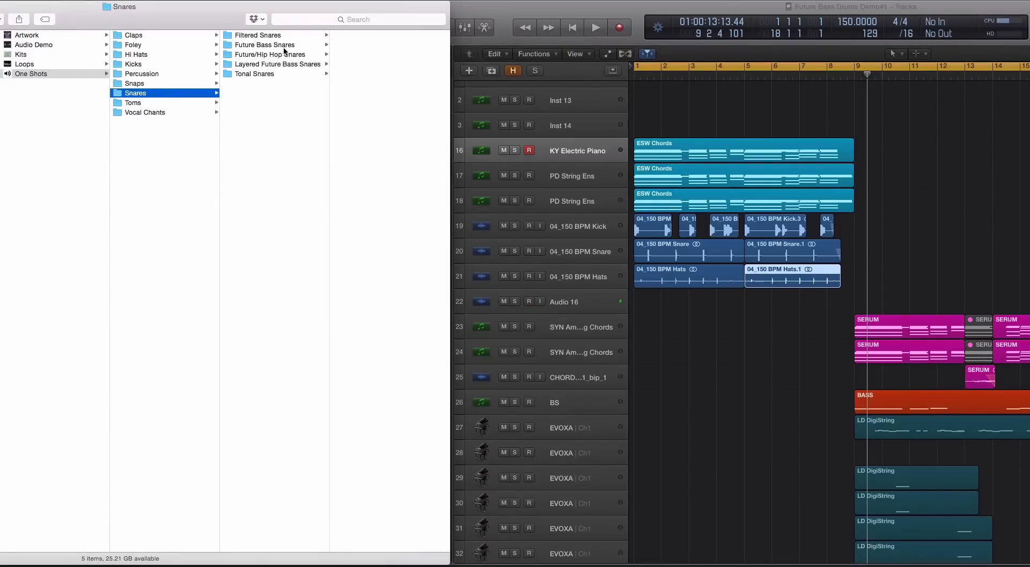
pyautogui.click(274, 73)
pyautogui.click(421, 102)
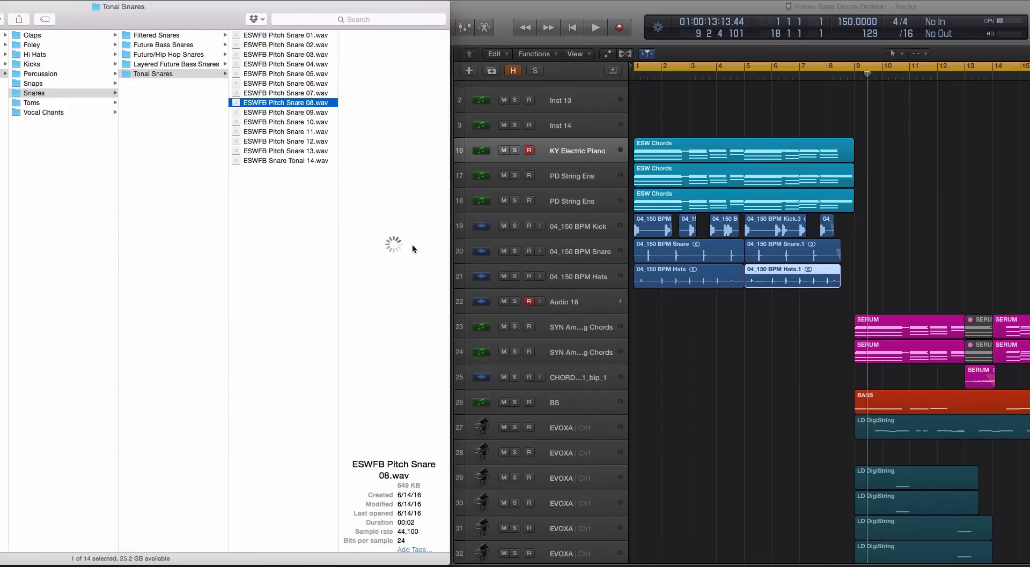
pyautogui.moveTo(392, 244)
pyautogui.click(298, 94)
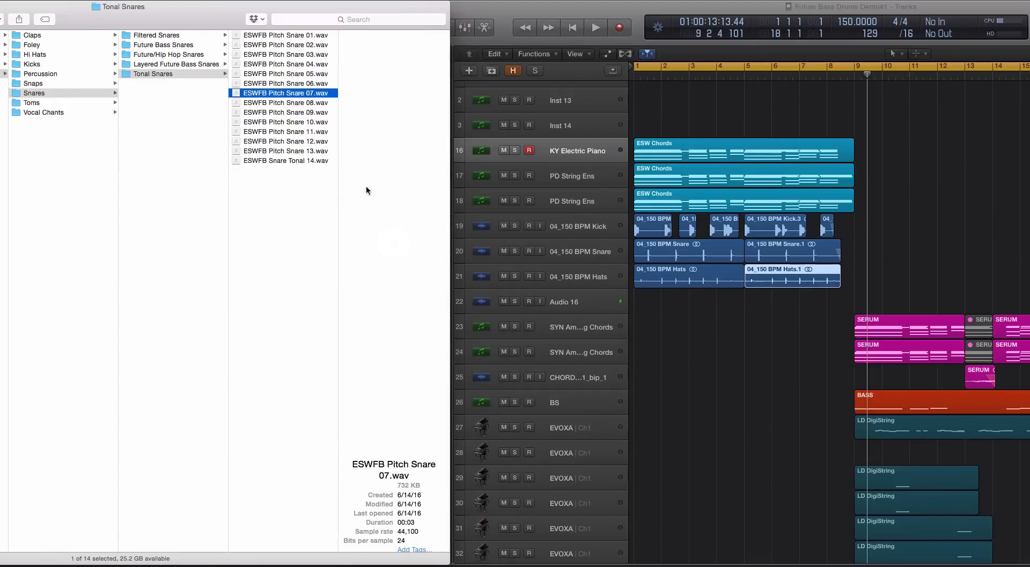
pyautogui.press('Up')
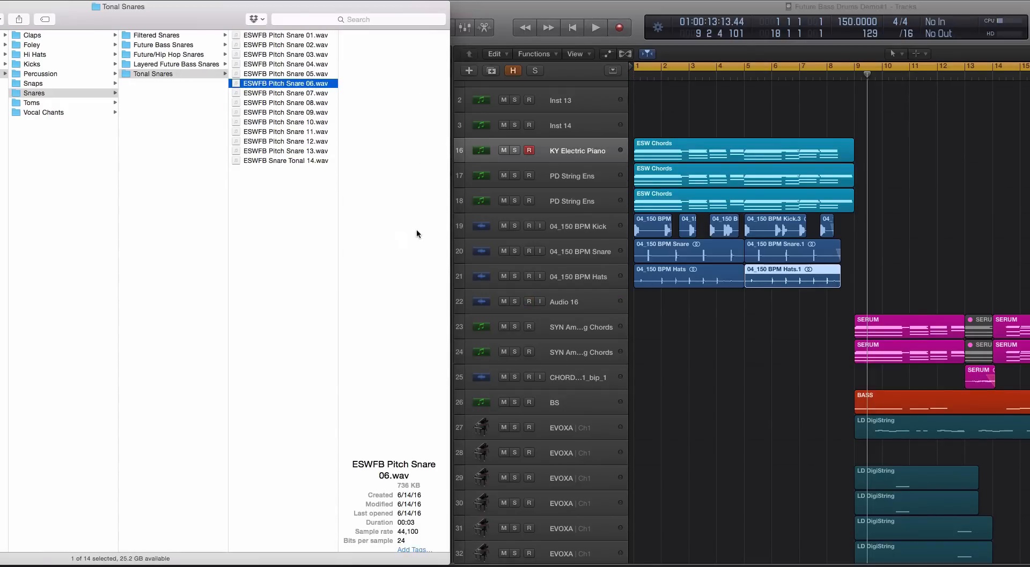
pyautogui.press('Up')
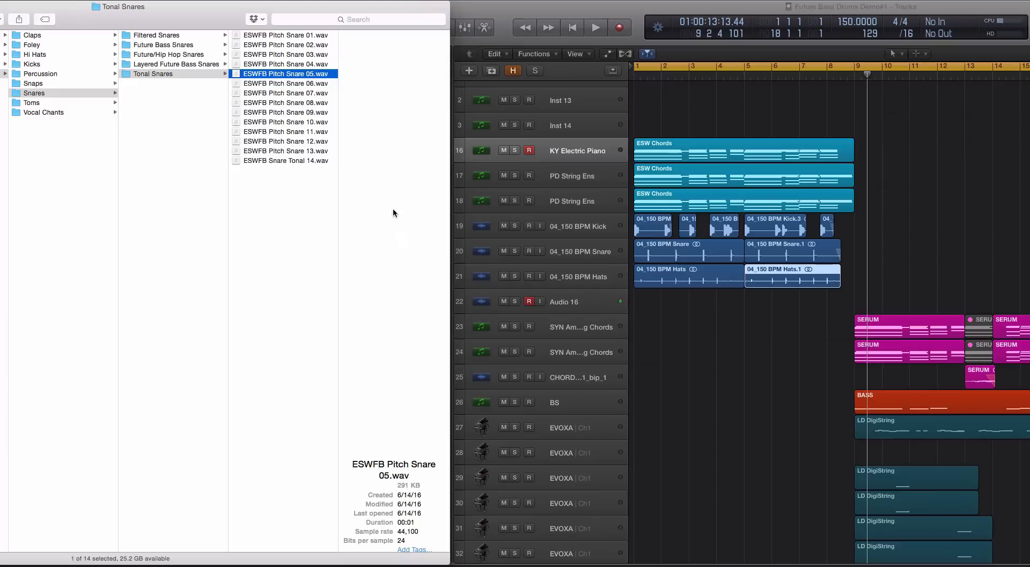
pyautogui.click(295, 65)
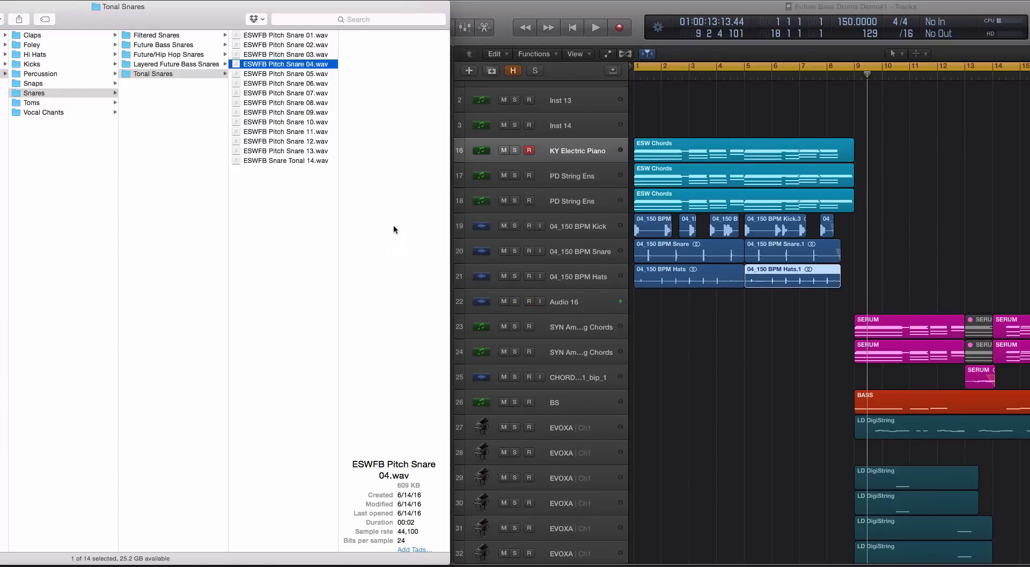
pyautogui.click(308, 78)
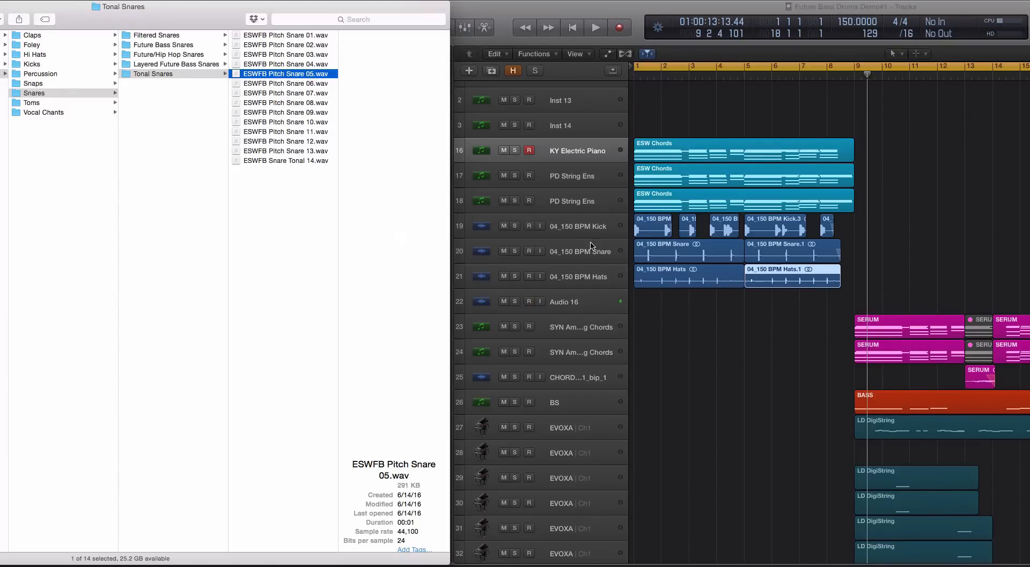
# Add a new audio track below 04_150 BPM Hats and place ESWFB Pitch Snare 05.wav on it at bar 8 beat 3
pyautogui.click(590, 277)
pyautogui.press('super+d')
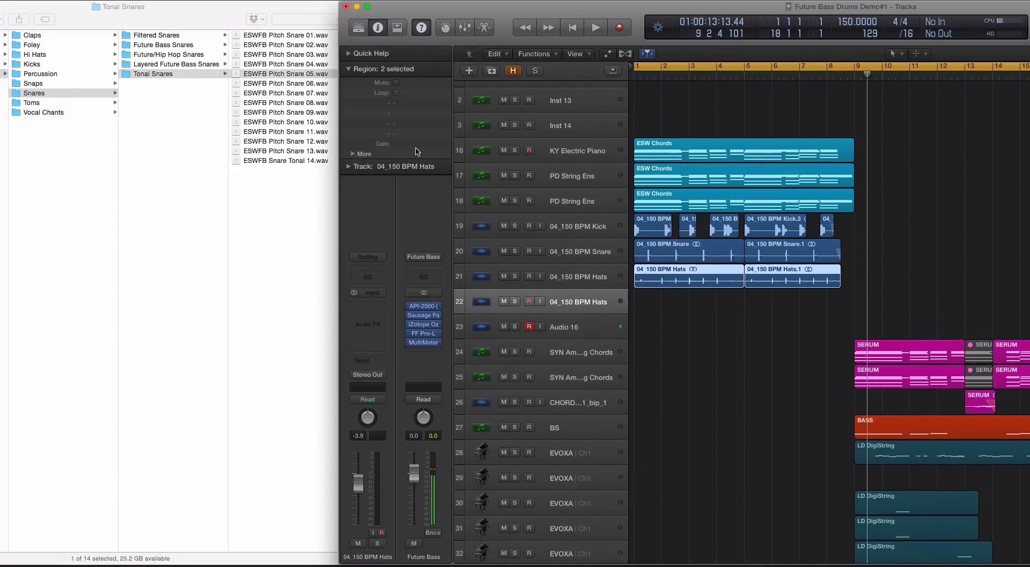
pyautogui.moveTo(680, 228); pyautogui.dragTo(848, 306)
pyautogui.press('super+Right')
pyautogui.press('super+Right')
pyautogui.press('super+Right')
pyautogui.press('super+Right')
pyautogui.press('super+Right')
pyautogui.press('super+Left')
pyautogui.press('super+Down')
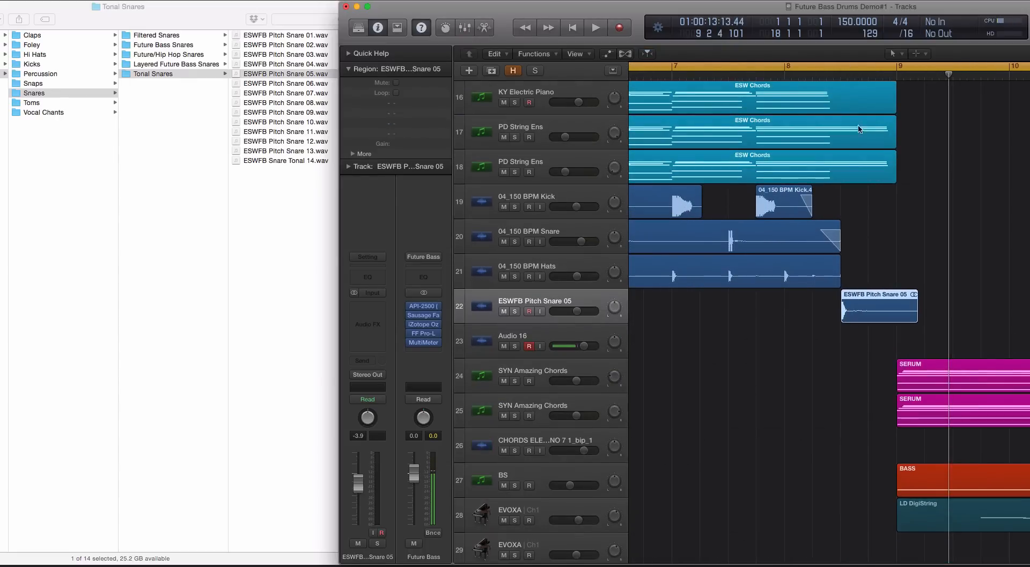
# Play the pitch snare transition from bar 8 into bar 9 and restart playback from bar 1
pyautogui.click(821, 68)
pyautogui.click(785, 75)
pyautogui.press('space')
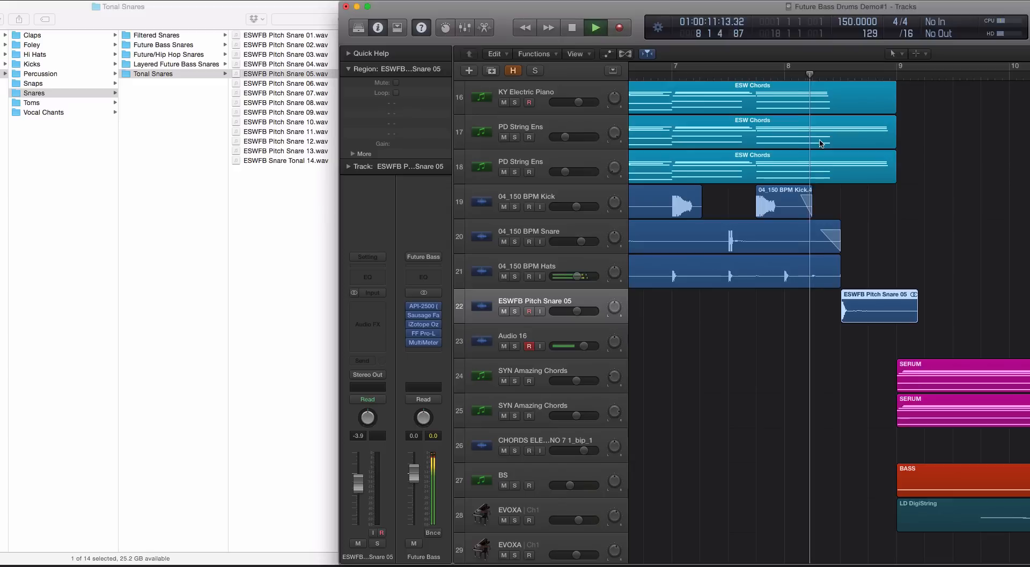
pyautogui.press('super+Left')
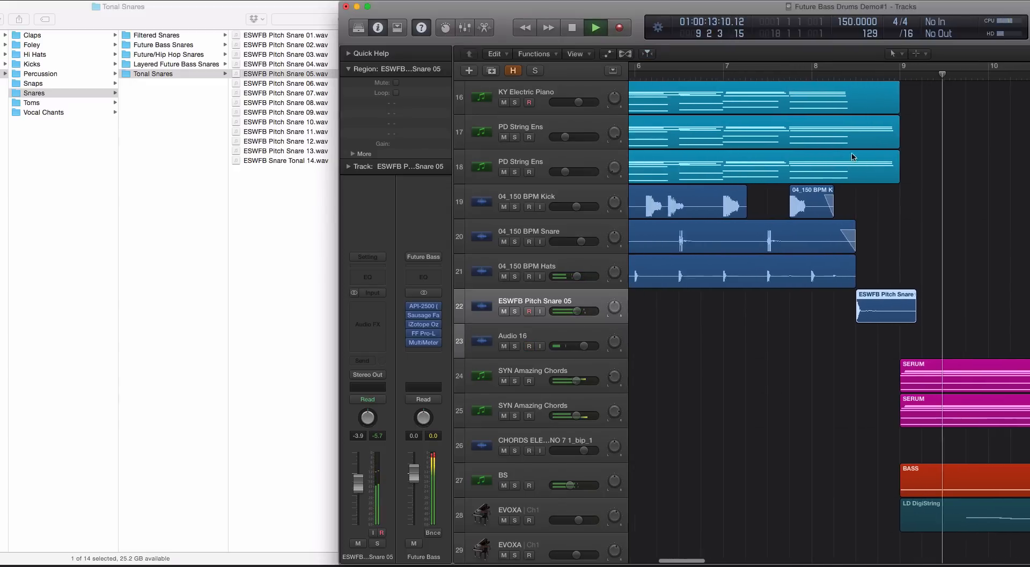
pyautogui.hscroll(-1, 851, 152)
pyautogui.press('super+Left')
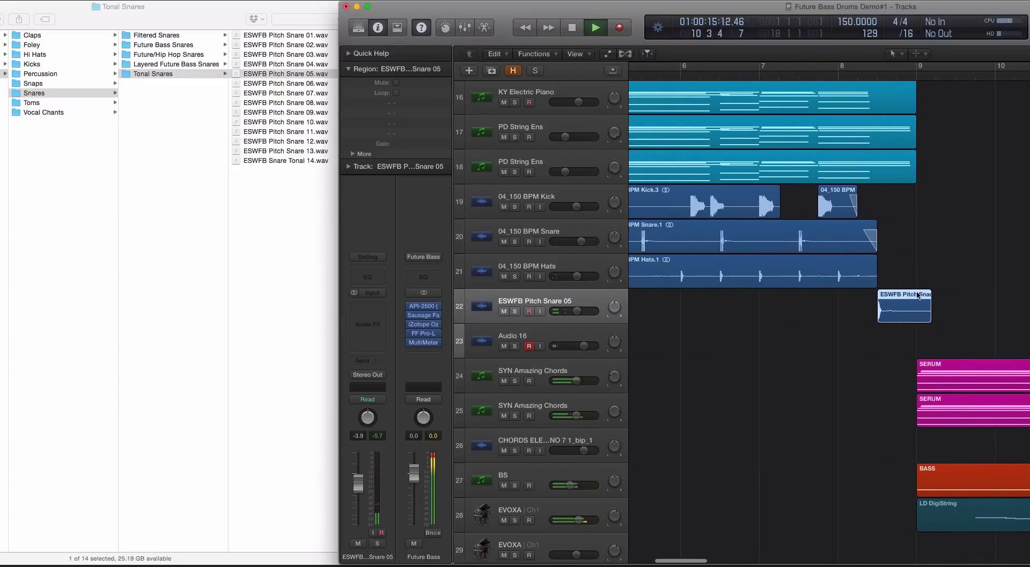
pyautogui.click(728, 66)
pyautogui.press('space')
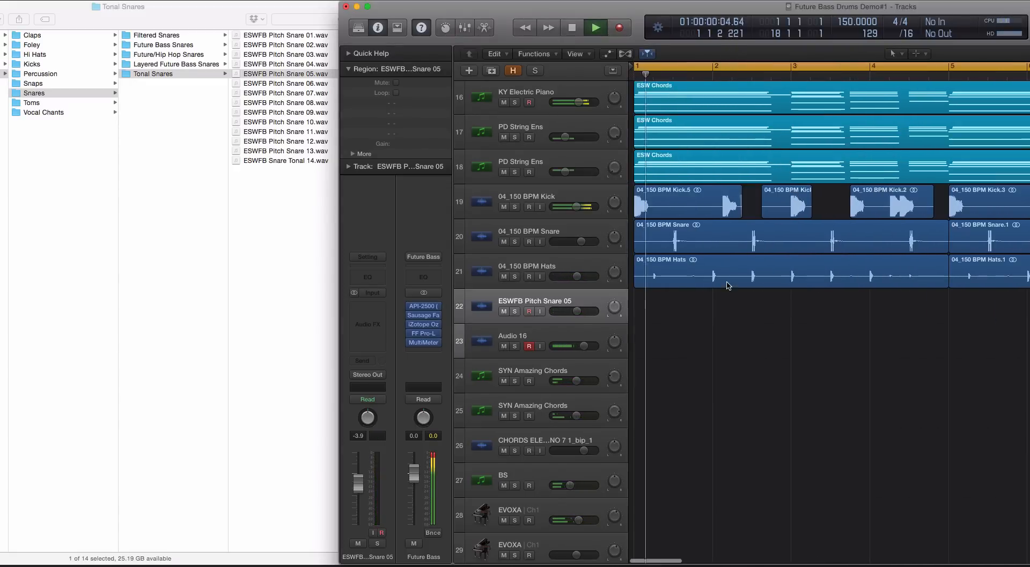
# Try the ESWFB Pitch Snare 05 region at bar 8 beat 4 during playback, and return it to bar 8 beat 3
pyautogui.press('super+Left')
pyautogui.press('super+Left')
pyautogui.press('super+Left')
pyautogui.press('super+Left')
pyautogui.press('super+Left')
pyautogui.press('super+Right')
pyautogui.press('super+Right')
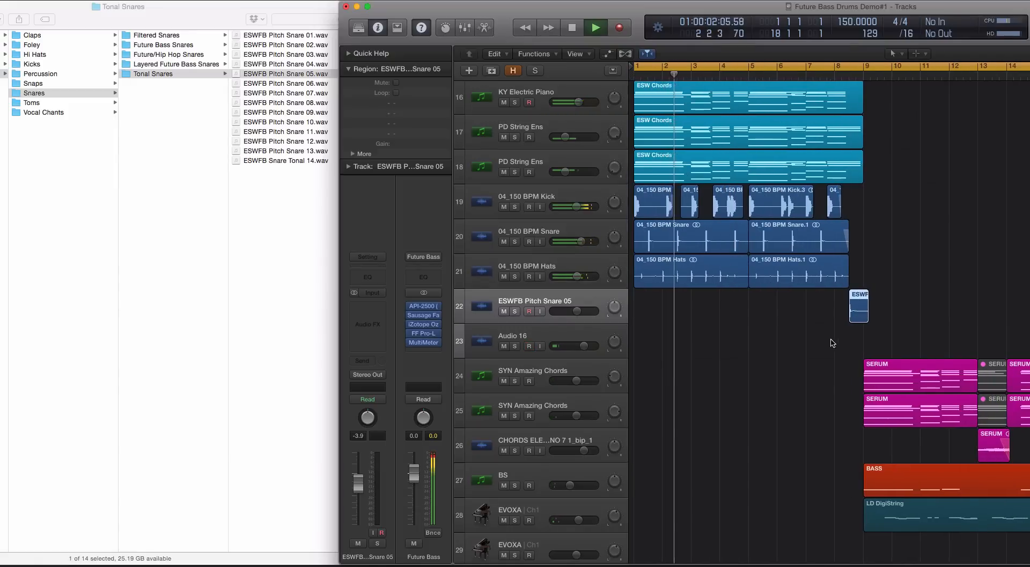
pyautogui.hscroll(1, 850, 352)
pyautogui.press('super+Right')
pyautogui.press('super+Right')
pyautogui.press('super+Right')
pyautogui.press('super+Right')
pyautogui.press('super+Right')
pyautogui.press('super+Right')
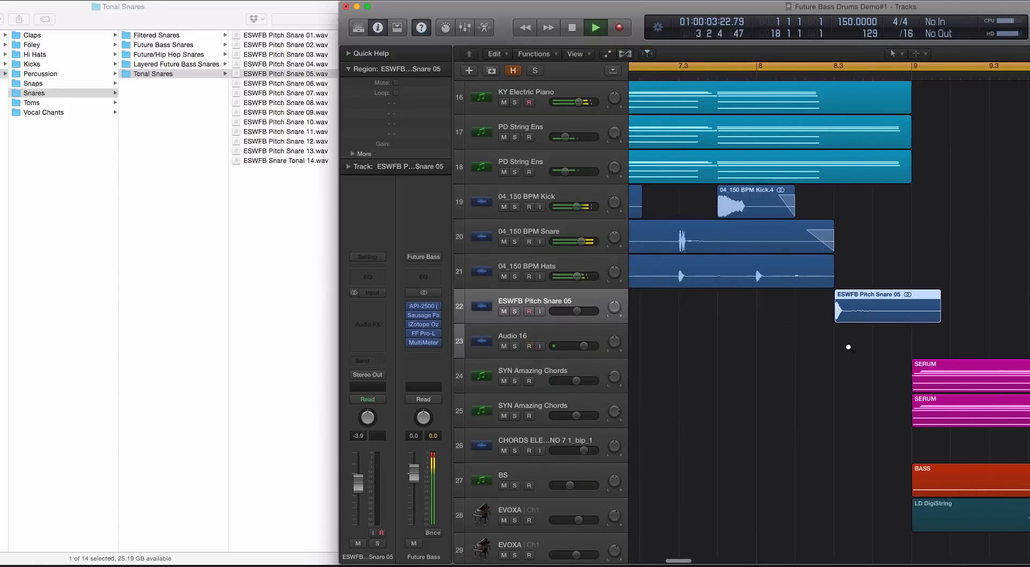
pyautogui.moveTo(872, 306); pyautogui.dragTo(910, 306)
pyautogui.press('super+Left')
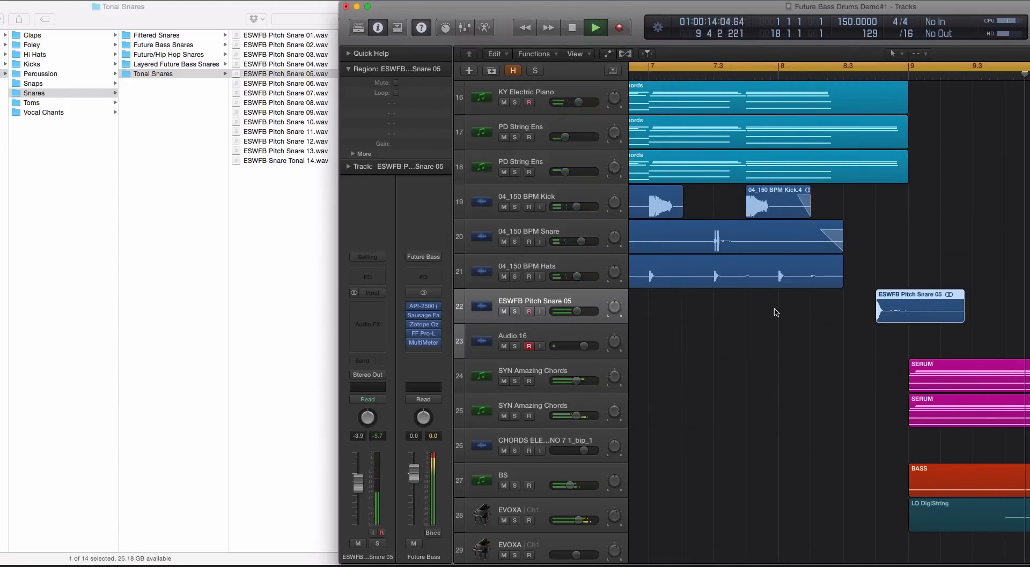
pyautogui.moveTo(906, 300); pyautogui.dragTo(862, 301)
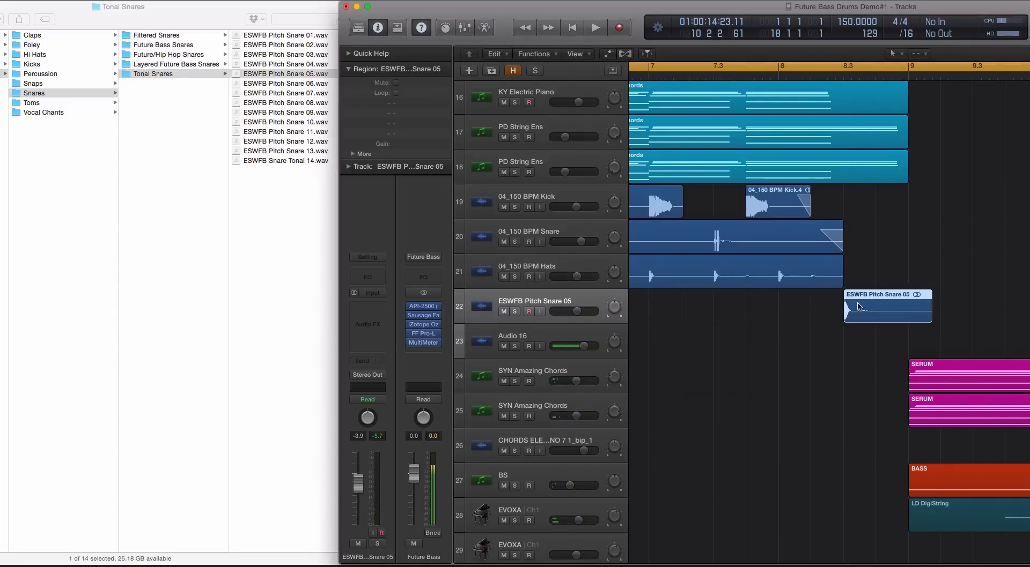
# Insert a stereo ValhallaVintageVerb from the Echo Sound Works effects on the ESWFB Pitch Snare 05 track
pyautogui.click(362, 309)
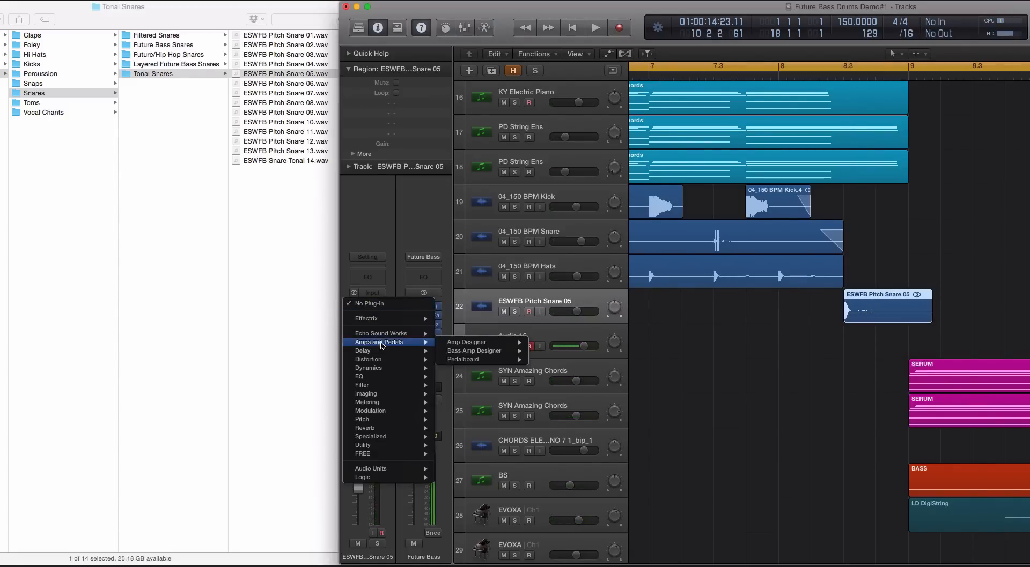
pyautogui.moveTo(396, 334)
pyautogui.moveTo(527, 501)
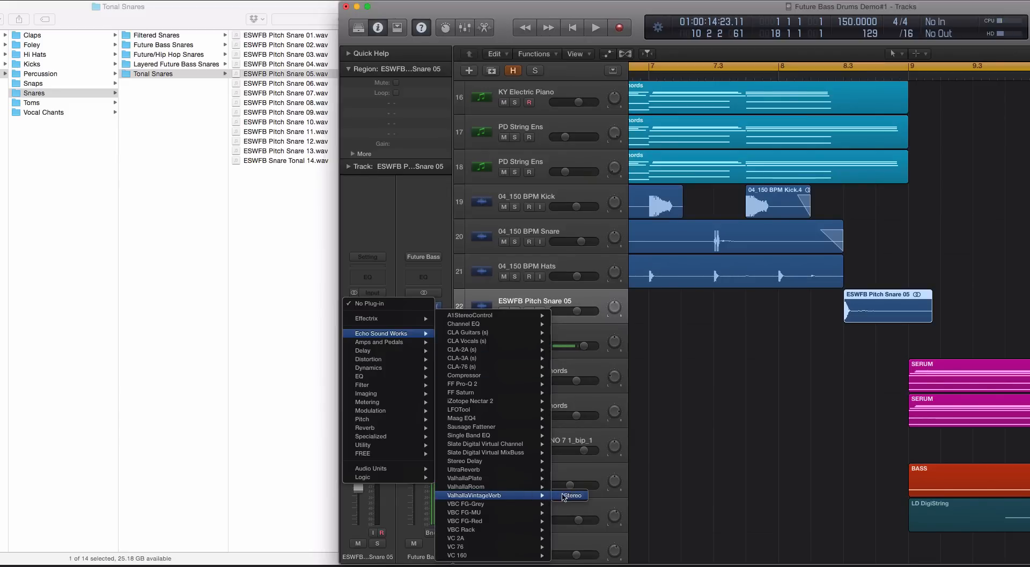
pyautogui.click(566, 497)
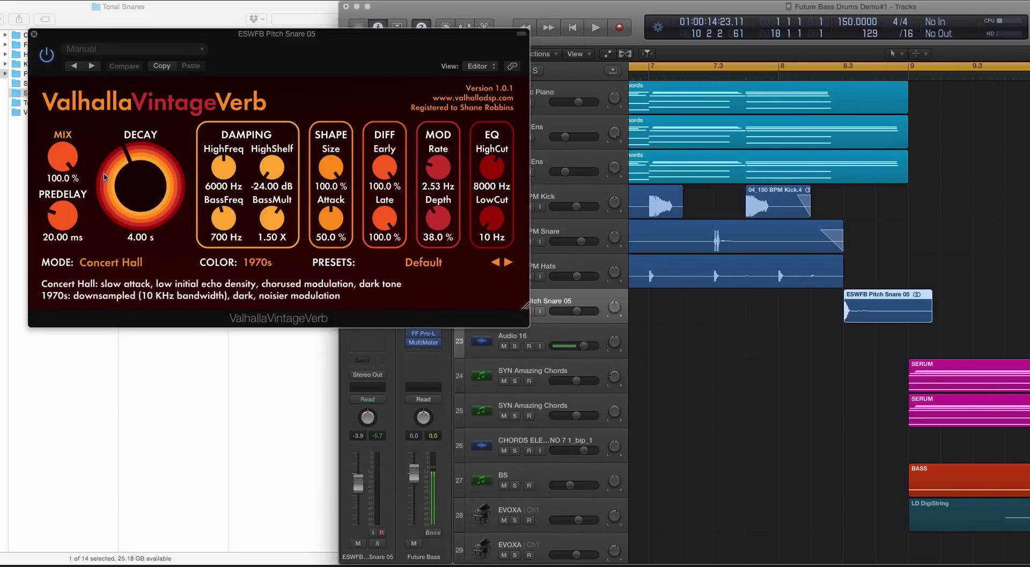
# Set the reverb's color to NOW, its decay to 0.81 s and its mix to 49.6 %
pyautogui.click(255, 264)
pyautogui.click(263, 303)
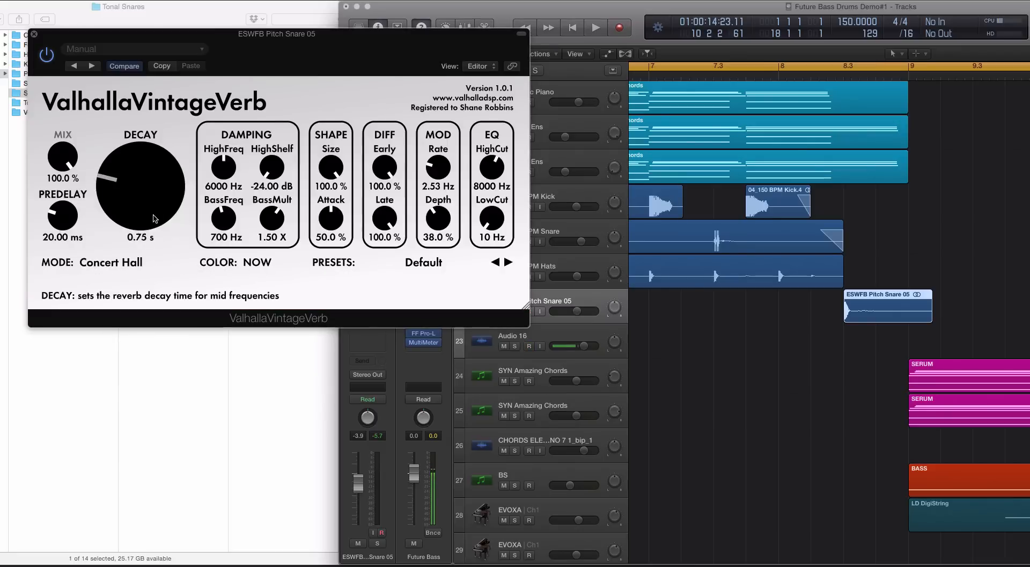
pyautogui.moveTo(153, 215); pyautogui.dragTo(154, 213)
pyautogui.moveTo(66, 163); pyautogui.dragTo(68, 219)
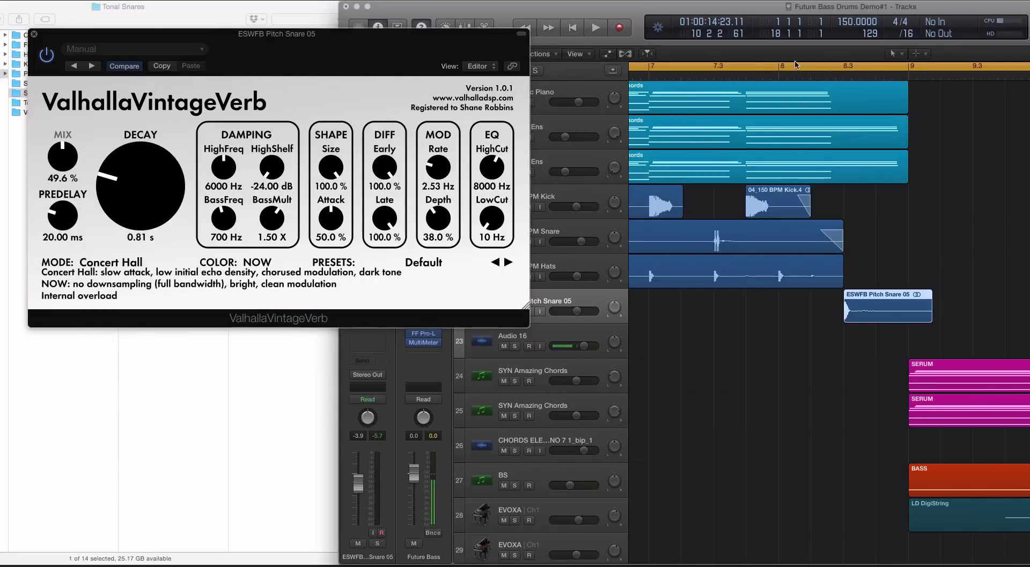
# Play the transition from bar 8 into bar 9 with the reverb on the pitch snare, and close the reverb window
pyautogui.click(775, 76)
pyautogui.click(776, 69)
pyautogui.press('space')
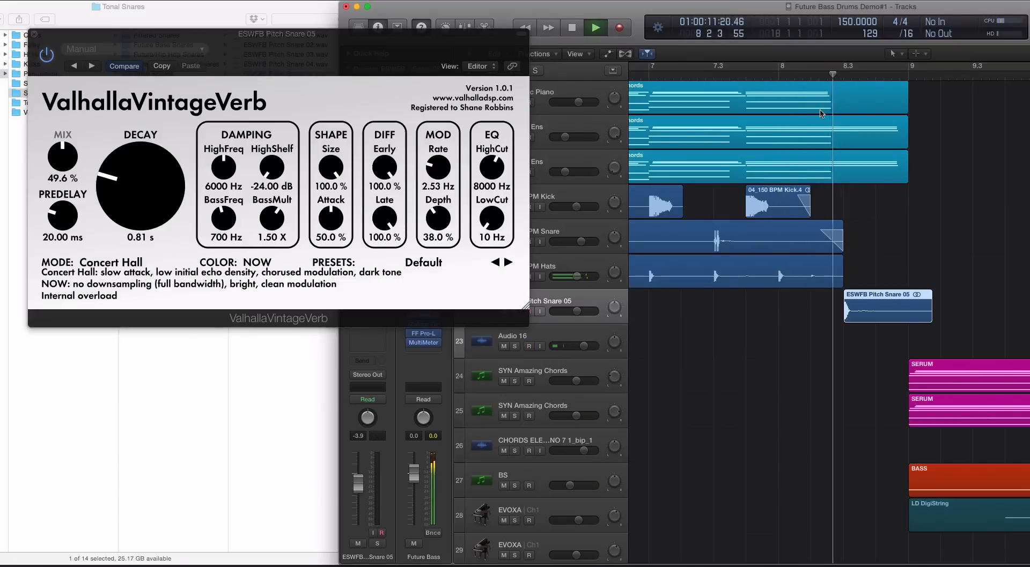
pyautogui.press('super+Left')
pyautogui.press('super+Left')
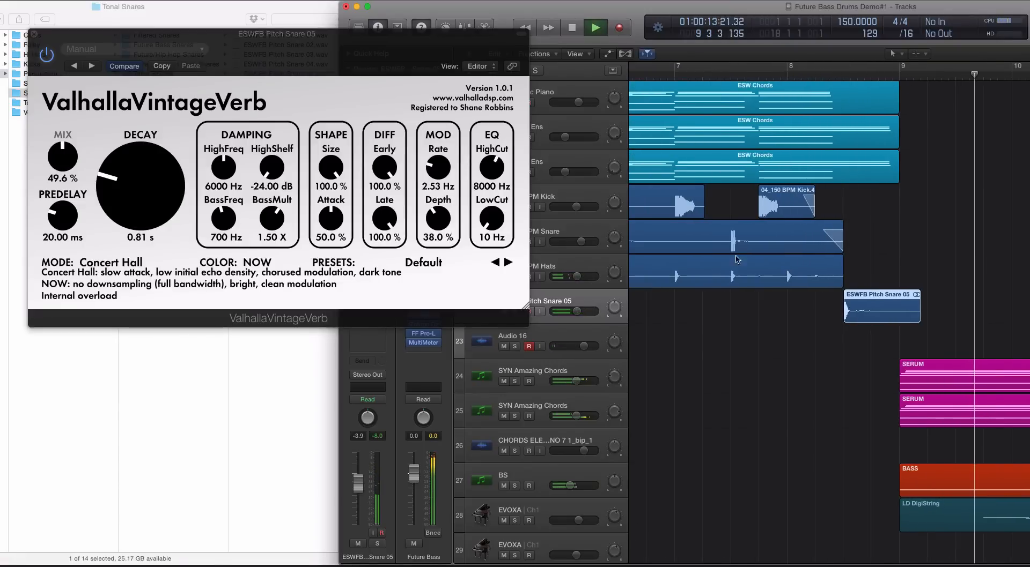
pyautogui.press('space')
pyautogui.click(35, 34)
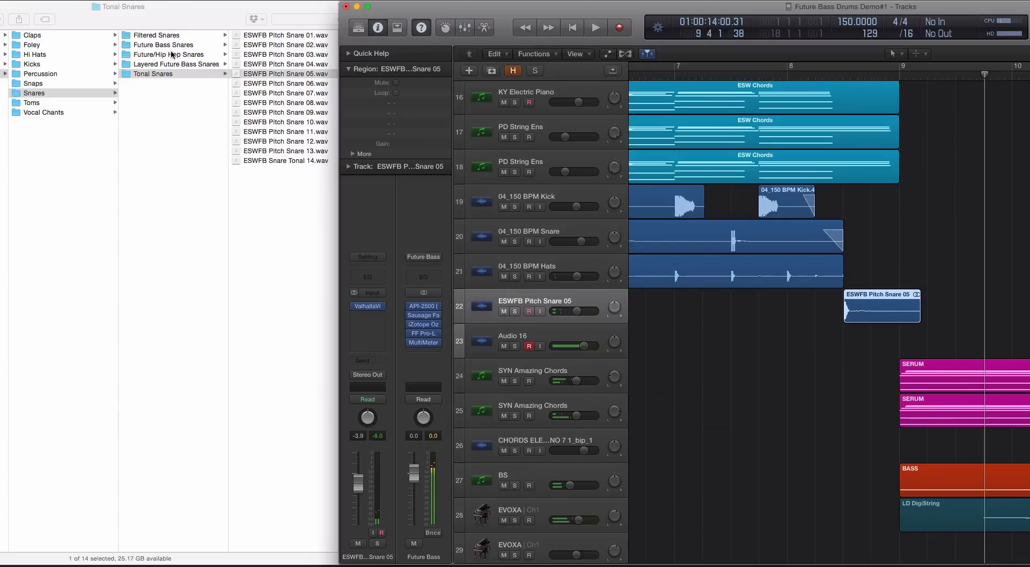
# Switch to the Finder window, open Percussion > REVERSE PERCUSSION, and preview ESWFB Reverse 09.wav
pyautogui.click(55, 83)
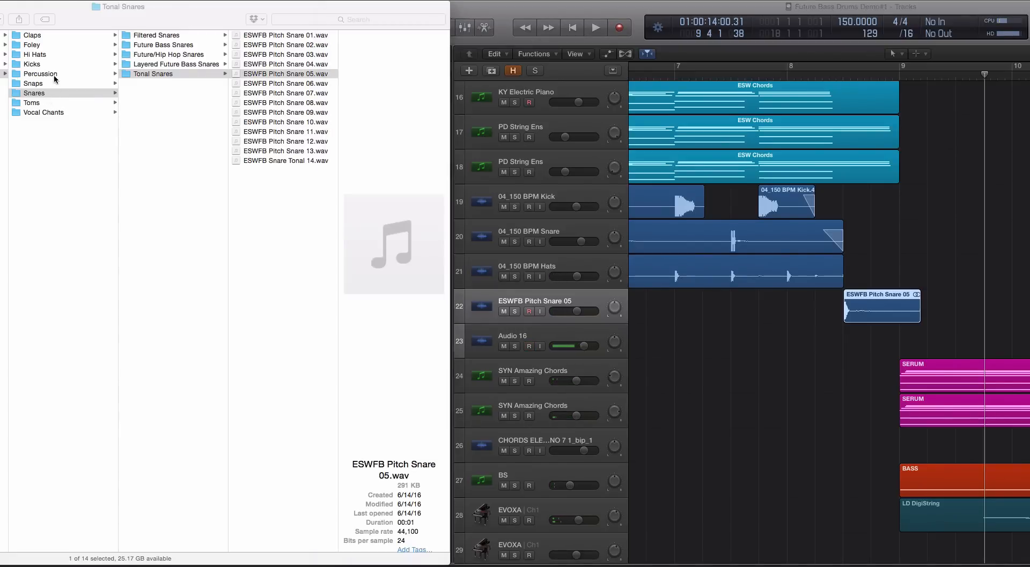
pyautogui.click(58, 75)
pyautogui.click(195, 35)
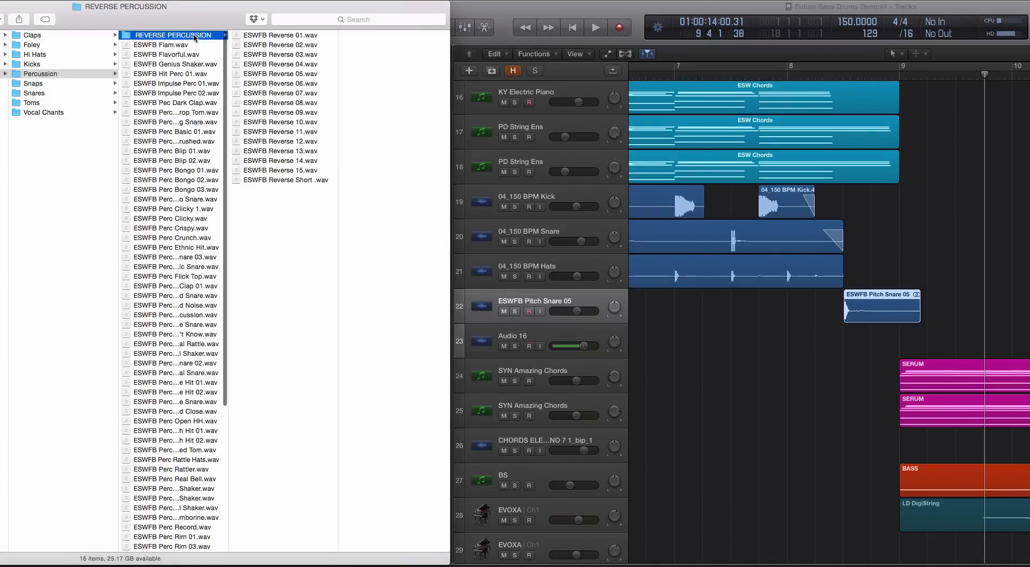
pyautogui.click(282, 111)
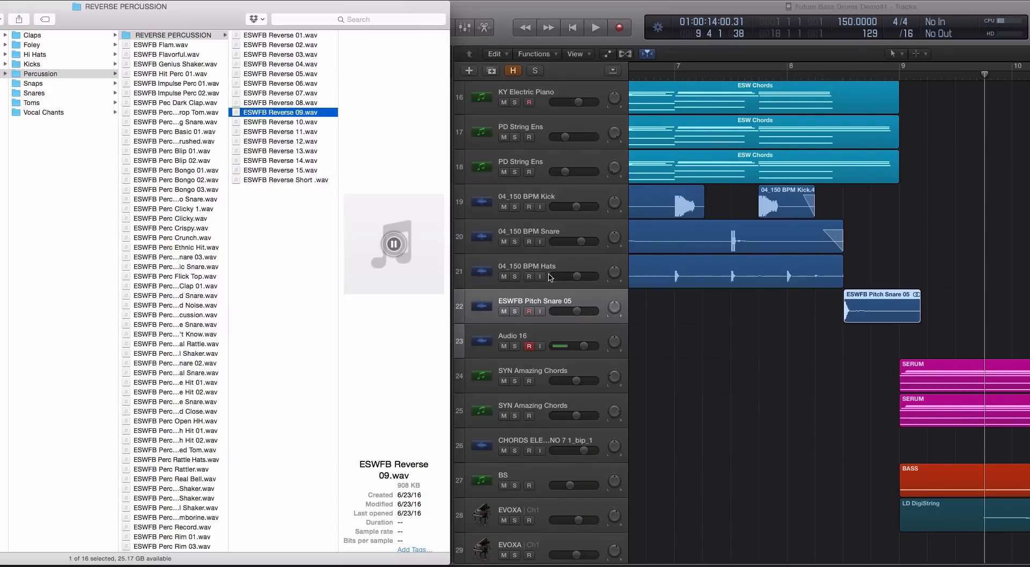
pyautogui.press('super+d')
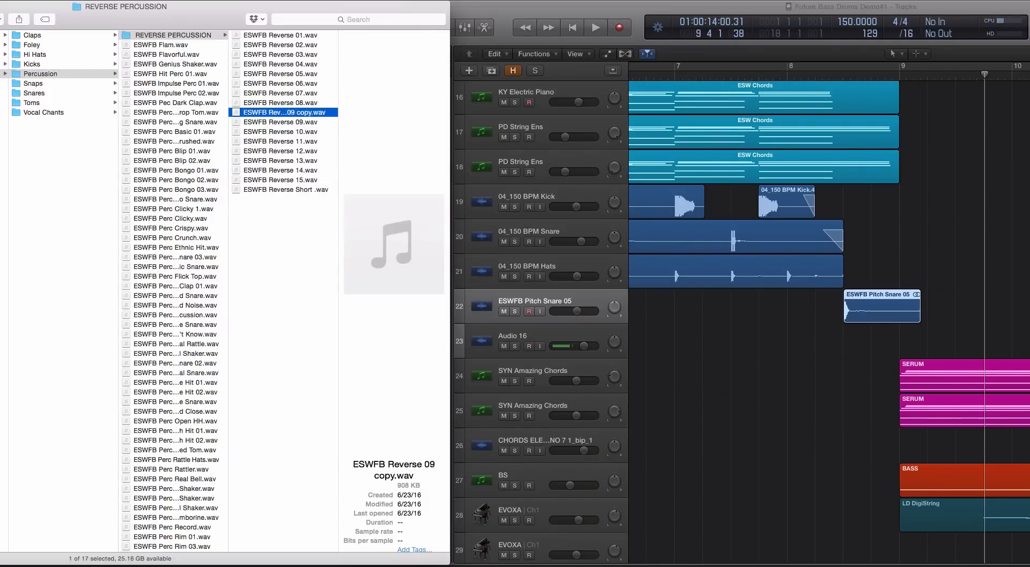
pyautogui.click(87, 1)
pyautogui.click(103, 6)
pyautogui.moveTo(295, 140); pyautogui.dragTo(295, 117)
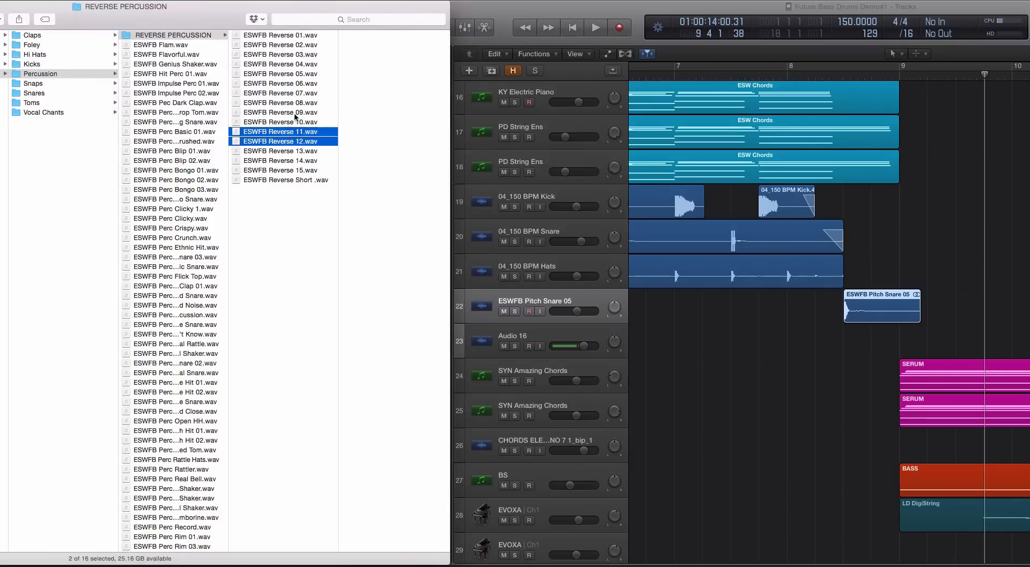
pyautogui.click(295, 113)
# Duplicate the ESWFB Pitch Snare 05 track with its settings and place ESWFB Reverse 09.wav on the new track at bar 7
pyautogui.click(560, 301)
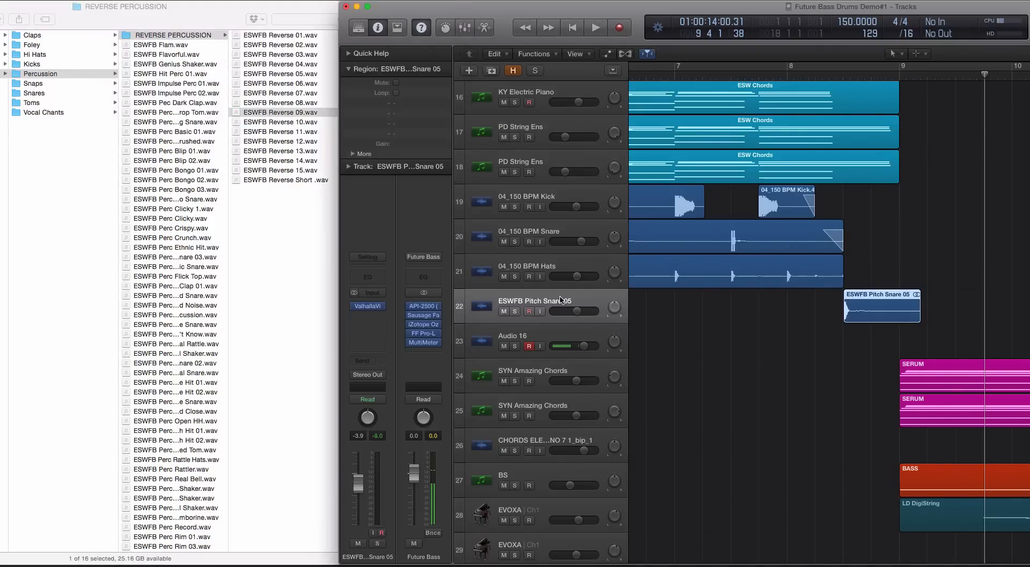
pyautogui.press('super+d')
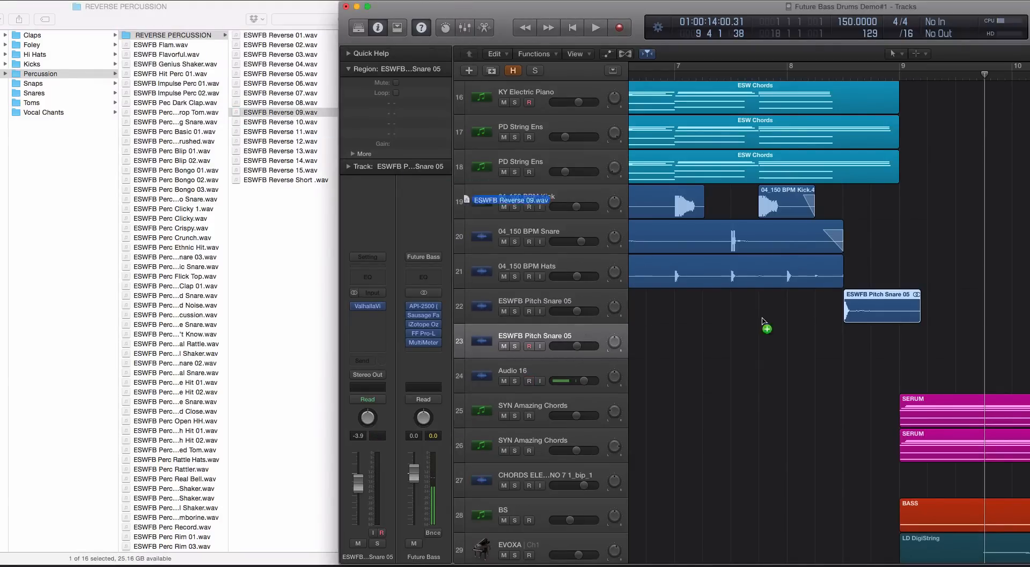
pyautogui.moveTo(761, 322); pyautogui.dragTo(712, 323)
pyautogui.scroll(-4, 768, 316)
# Solo the ESWFB Reverse 09 region and play it from bar 7 beat 3
pyautogui.click(745, 74)
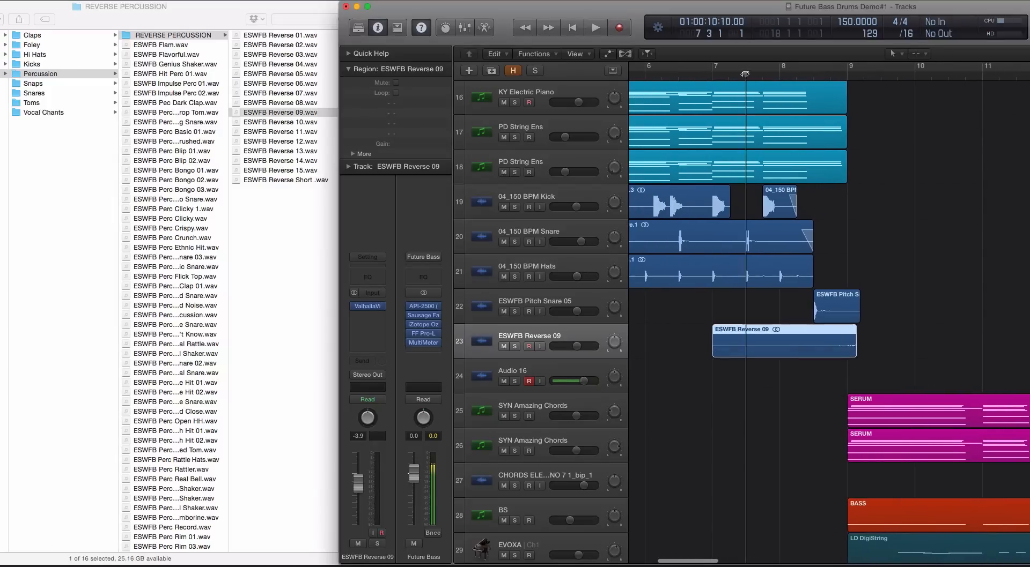
pyautogui.hotkey('ctrl', 's')
pyautogui.press('space')
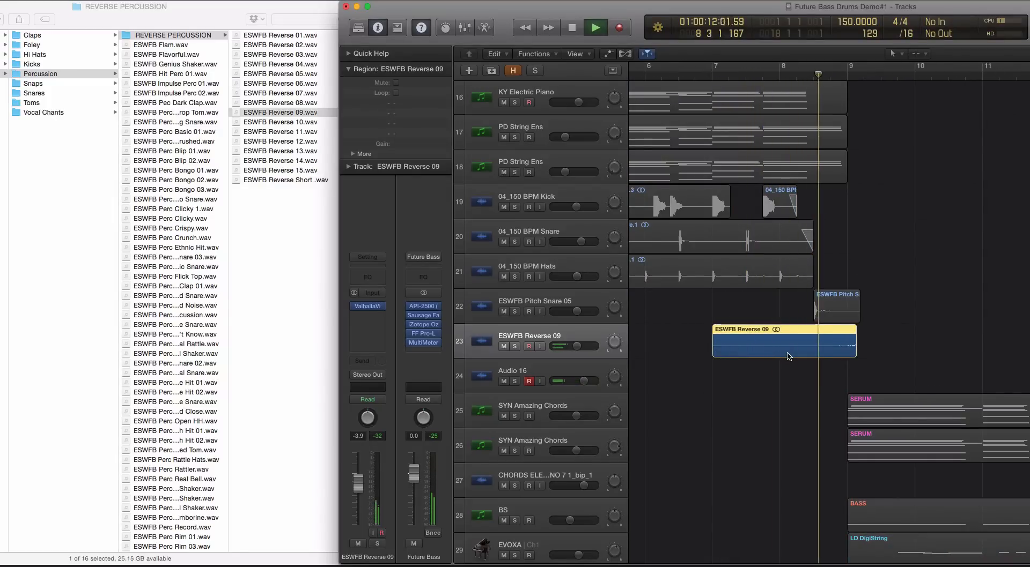
pyautogui.press('space')
# Move the ESWFB Reverse 09 region earlier so that it ends at bar 8 beat 4
pyautogui.moveTo(788, 356); pyautogui.dragTo(788, 349)
pyautogui.click(831, 75)
pyautogui.press('super+Right')
pyautogui.press('super+Right')
pyautogui.press('super+Right')
pyautogui.press('super+Right')
pyautogui.press('super+Right')
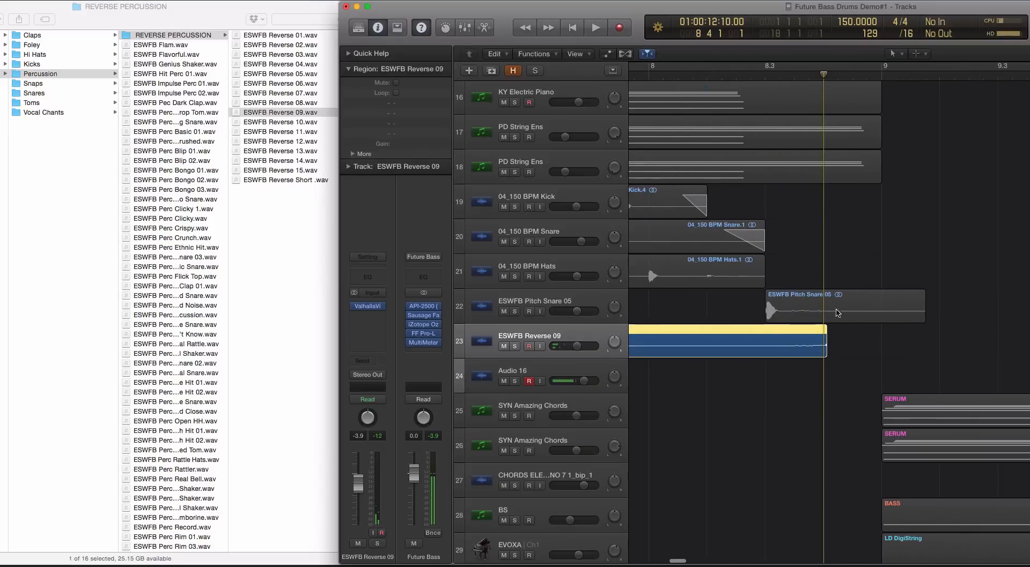
pyautogui.press('super+Right')
pyautogui.moveTo(813, 353); pyautogui.dragTo(802, 352)
# Move the ESWFB Pitch Snare 05 region to start at bar 8 beat 4, directly after the reverse sound
pyautogui.press('super+Left')
pyautogui.press('super+Left')
pyautogui.moveTo(797, 307); pyautogui.dragTo(850, 307)
# Select the reverse and pitch snare regions together and play them soloed from bar 8
pyautogui.keyDown('shift'); pyautogui.click(805, 337); pyautogui.keyUp('shift')
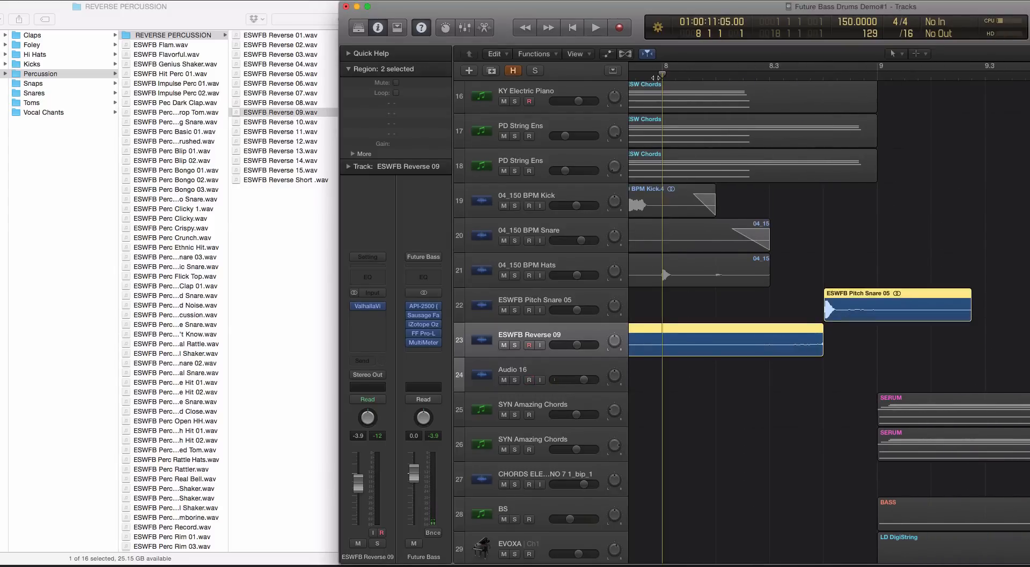
pyautogui.press('space')
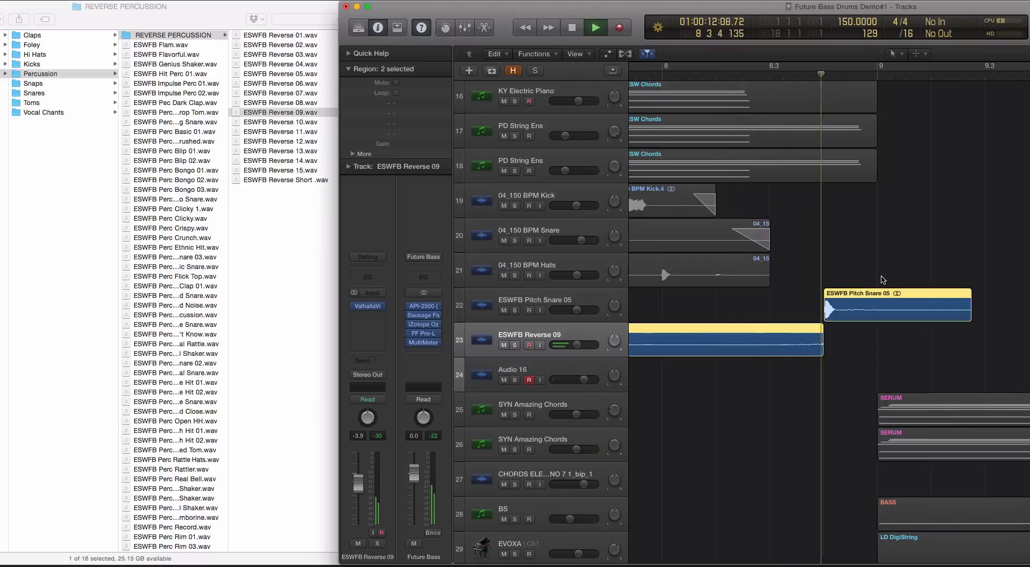
pyautogui.press('super+Left')
pyautogui.press('super+Left')
pyautogui.press('super+Left')
pyautogui.press('space')
pyautogui.click(691, 69)
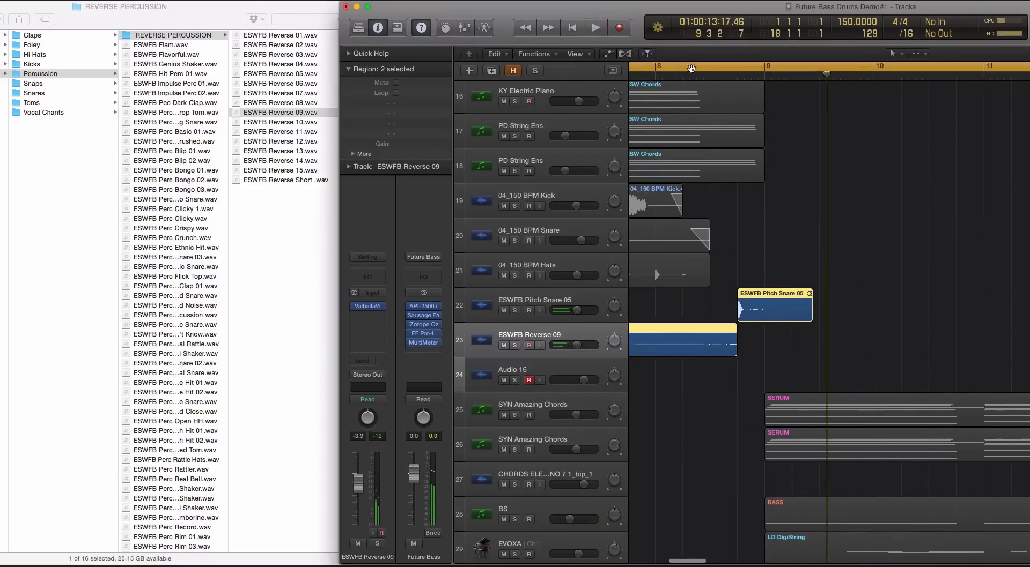
# Turn off solo mode and play the full arrangement from bar 1
pyautogui.press('space')
pyautogui.press('super+Left')
pyautogui.press('super+Left')
pyautogui.hotkey('ctrl', 's')
pyautogui.press('super+Left')
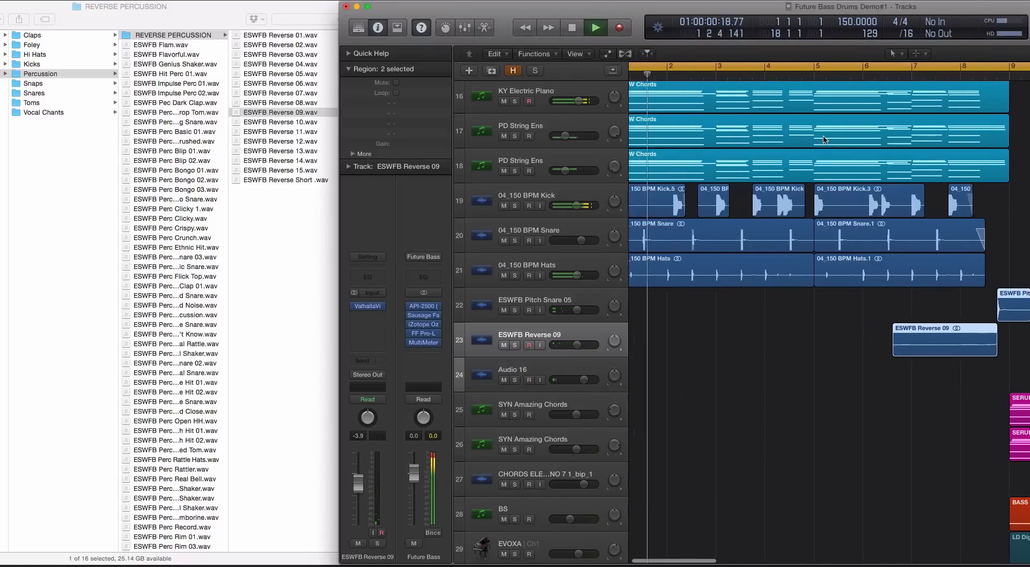
# Move both regions one beat earlier so the reverse ends and the pitch snare starts at bar 8 beat 3, and deselect them
pyautogui.hscroll(8, 823, 140)
pyautogui.press('super+Down')
pyautogui.press('super+Down')
pyautogui.press('super+Down')
pyautogui.press('super+Right')
pyautogui.press('super+Right')
pyautogui.press('super+Right')
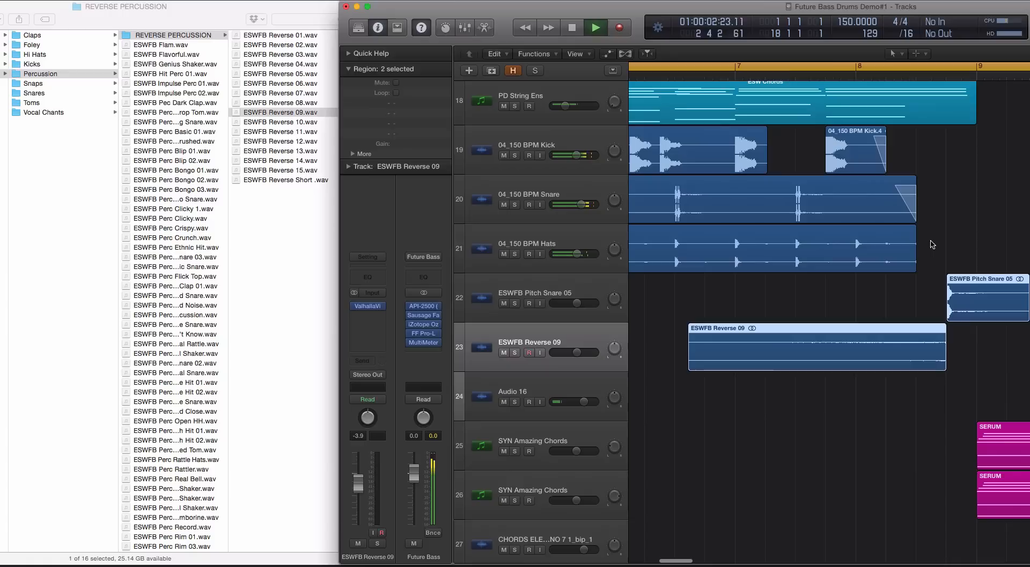
pyautogui.moveTo(968, 283); pyautogui.dragTo(938, 282)
pyautogui.click(713, 306)
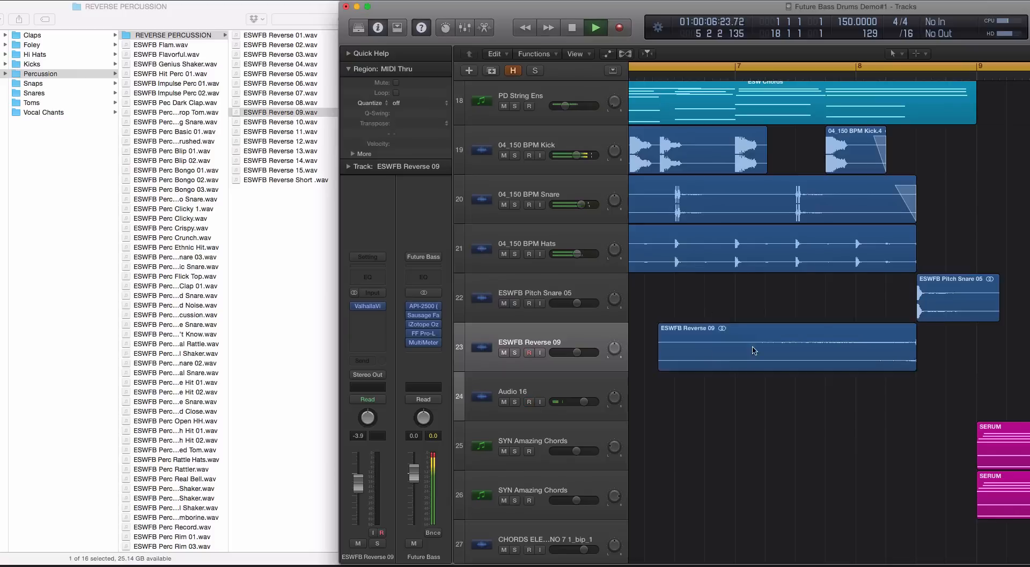
# Select the ESWFB Reverse 09 region and listen to the reverse and pitch snare transition into bar 9
pyautogui.click(754, 351)
pyautogui.hscroll(1, 829, 353)
pyautogui.press('super+Right')
pyautogui.press('super+Left')
pyautogui.press('super+Left')
pyautogui.press('super+Left')
pyautogui.press('super+Right')
pyautogui.press('super+Right')
pyautogui.press('super+Right')
pyautogui.press('super+Right')
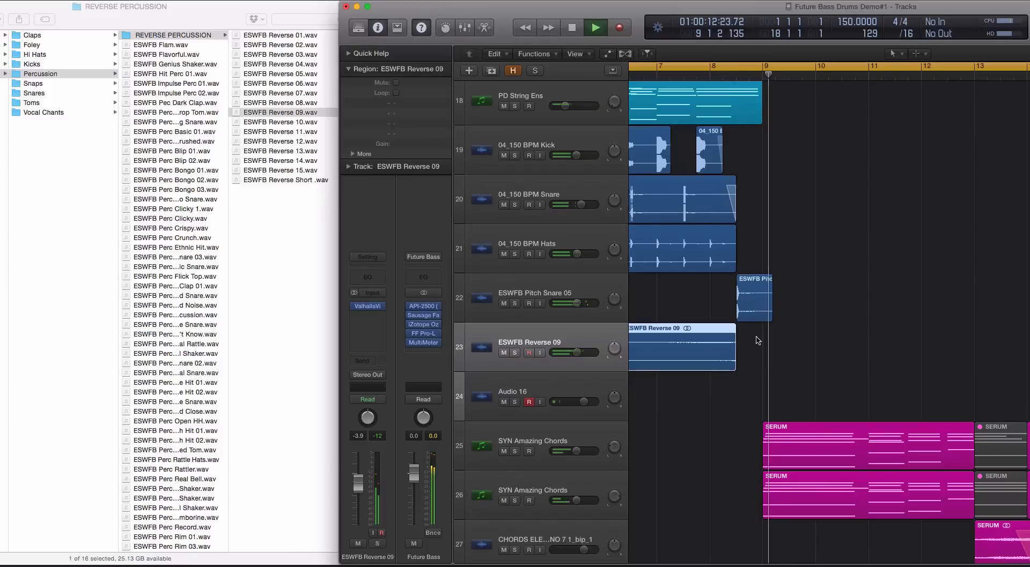
# Stop playback, raise the ESWFB Pitch Snare 05 track's volume slightly, and check the ESWFB Reverse 09 track's volume
pyautogui.click(568, 292)
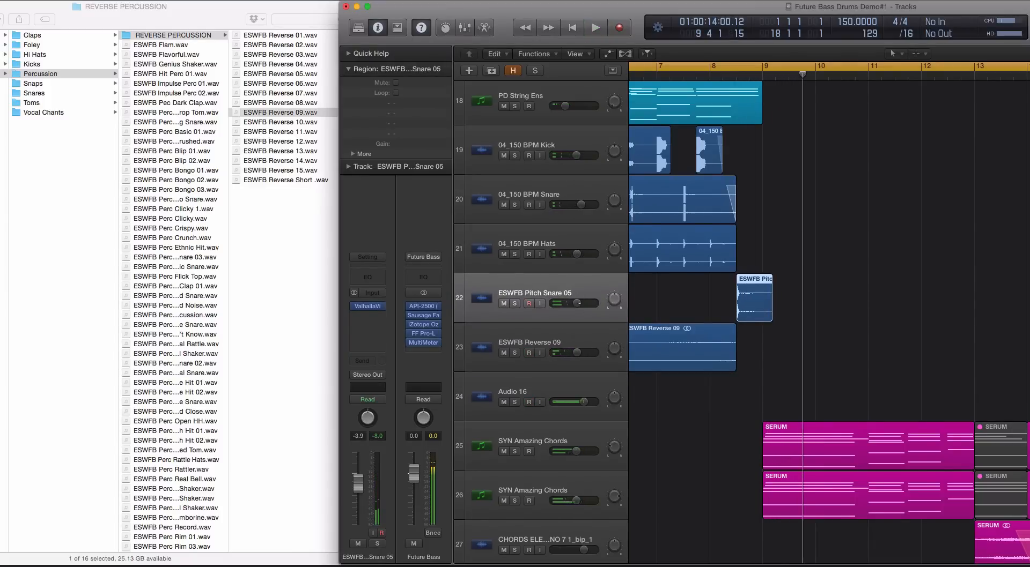
pyautogui.click(578, 353)
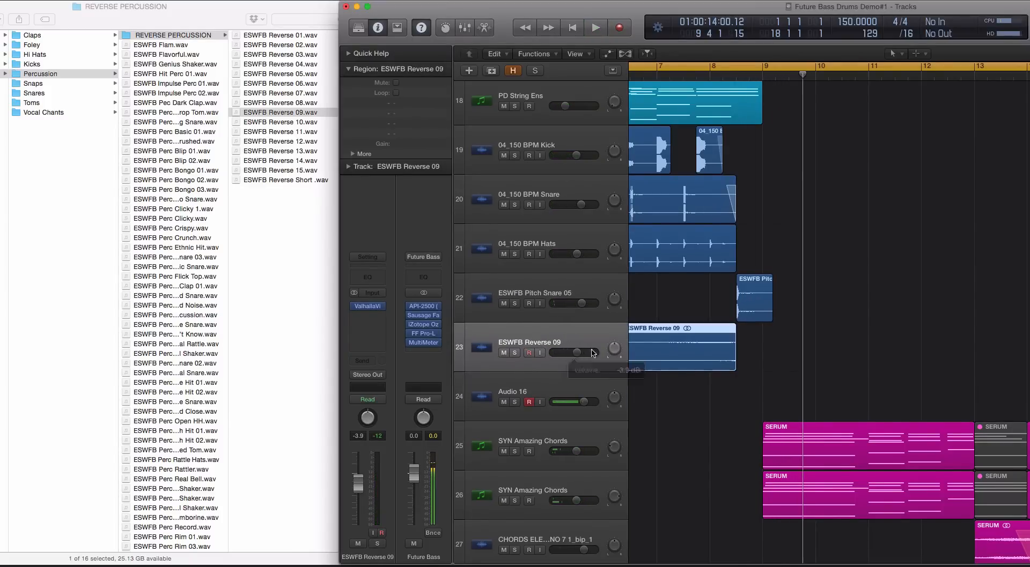
# Review the whole arrangement from bar 1 to bar 16, from the chord and drum tracks down to the SERUM, BASS and LD DigiString regions
pyautogui.press('super+Left')
pyautogui.press('super+Up')
pyautogui.press('super+Left')
pyautogui.press('super+Left')
pyautogui.press('super+Left')
pyautogui.press('super+Up')
pyautogui.press('super+Left')
pyautogui.press('super+Left')
pyautogui.press('super+Left')
pyautogui.press('super+Up')
pyautogui.press('super+Up')
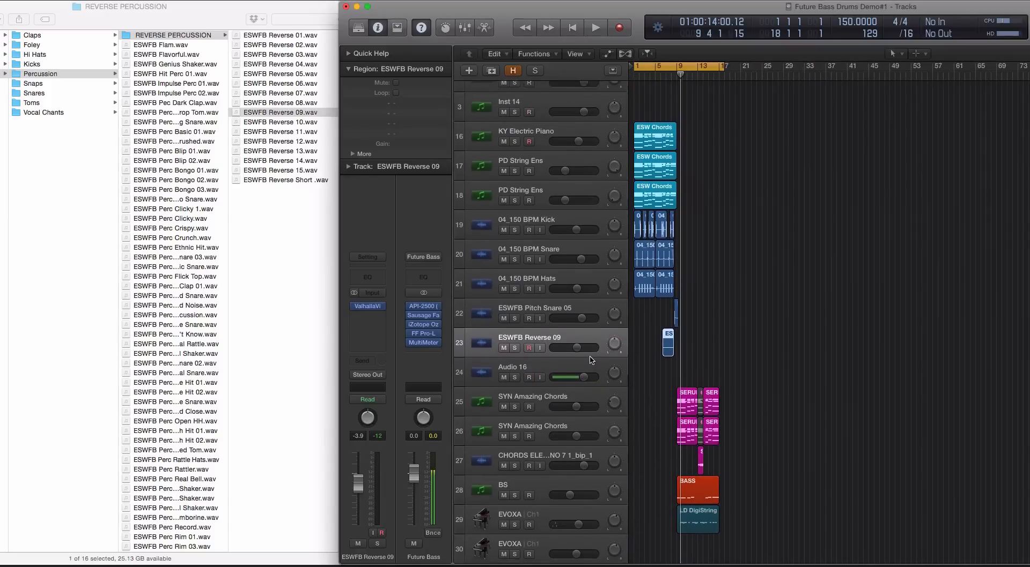
pyautogui.press('super+Right')
pyautogui.press('super+Right')
pyautogui.press('super+Right')
pyautogui.press('super+Right')
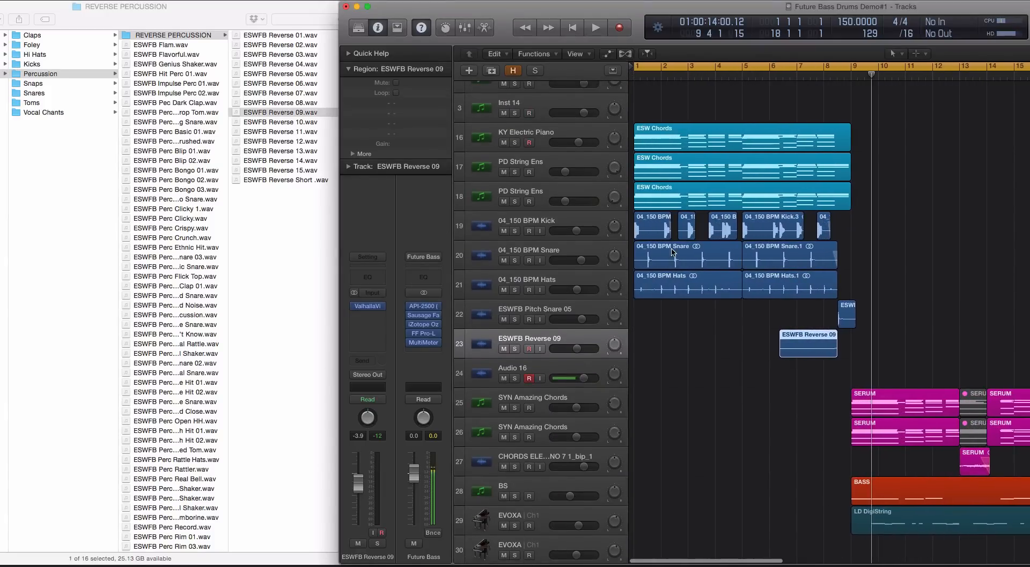
pyautogui.press('super+Left')
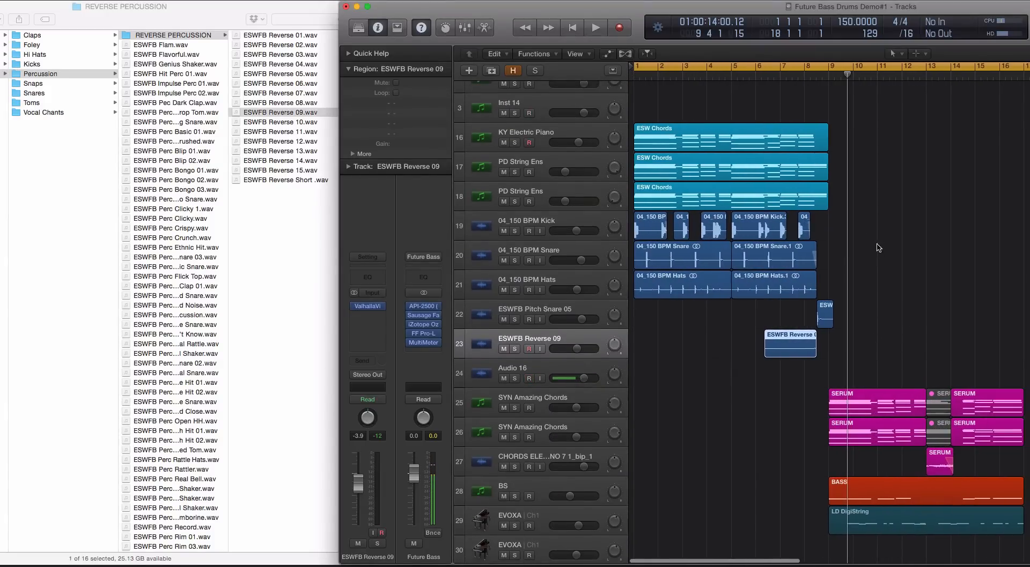
pyautogui.scroll(-6, 813, 200)
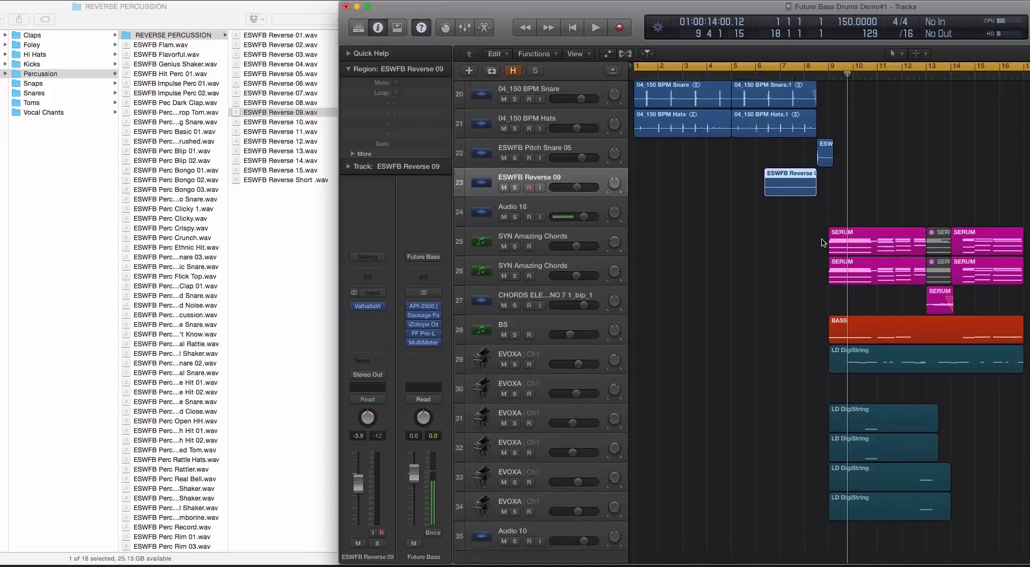
# Select all SERUM, BASS and LD DigiString regions and set the cycle range from bar 9 to bar 17
pyautogui.moveTo(813, 200); pyautogui.dragTo(858, 515)
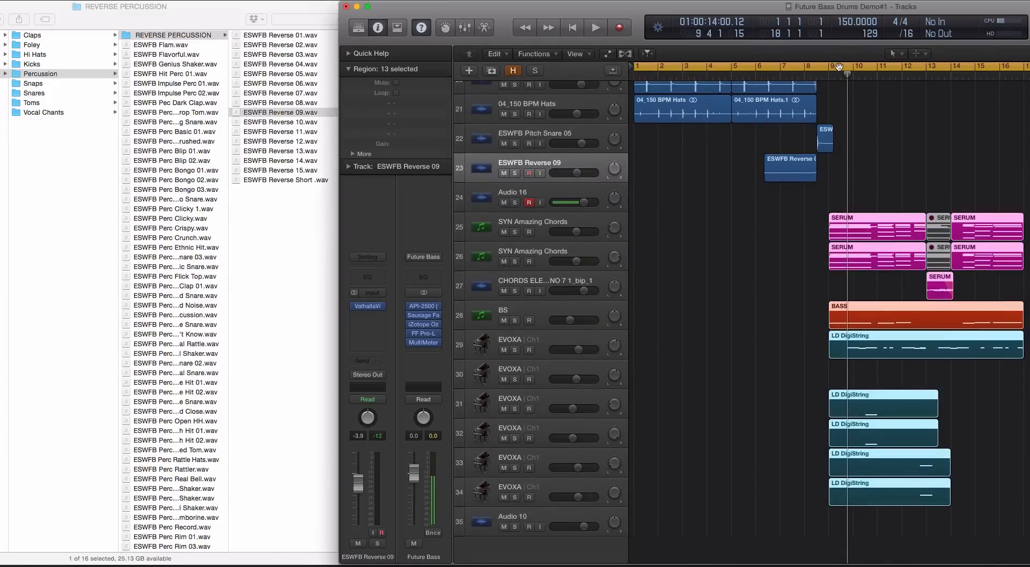
pyautogui.moveTo(834, 66); pyautogui.dragTo(878, 67)
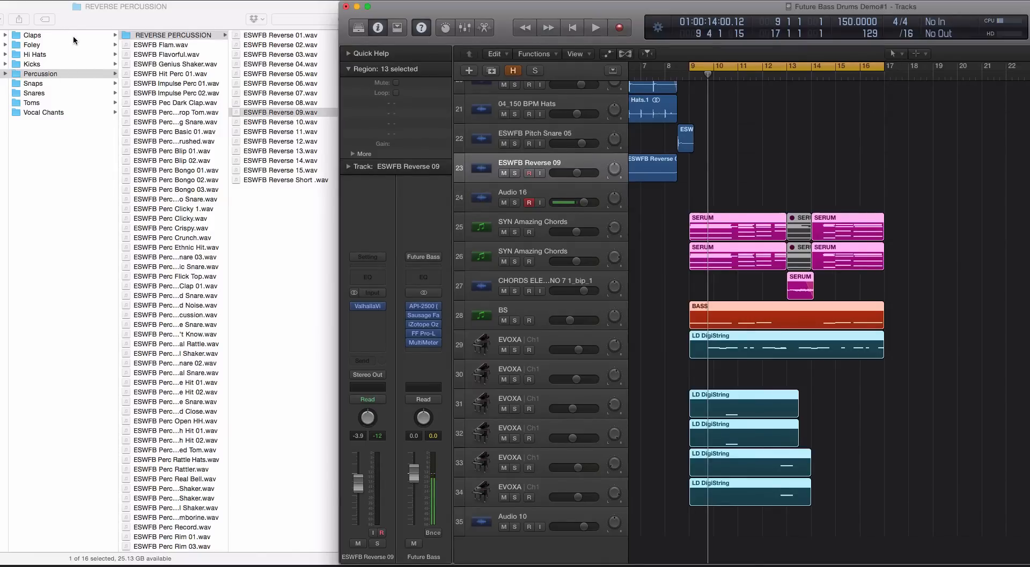
# Switch to the Finder window and open the sample pack's Loops folder
pyautogui.hscroll(-5, 86, 43)
pyautogui.click(109, 62)
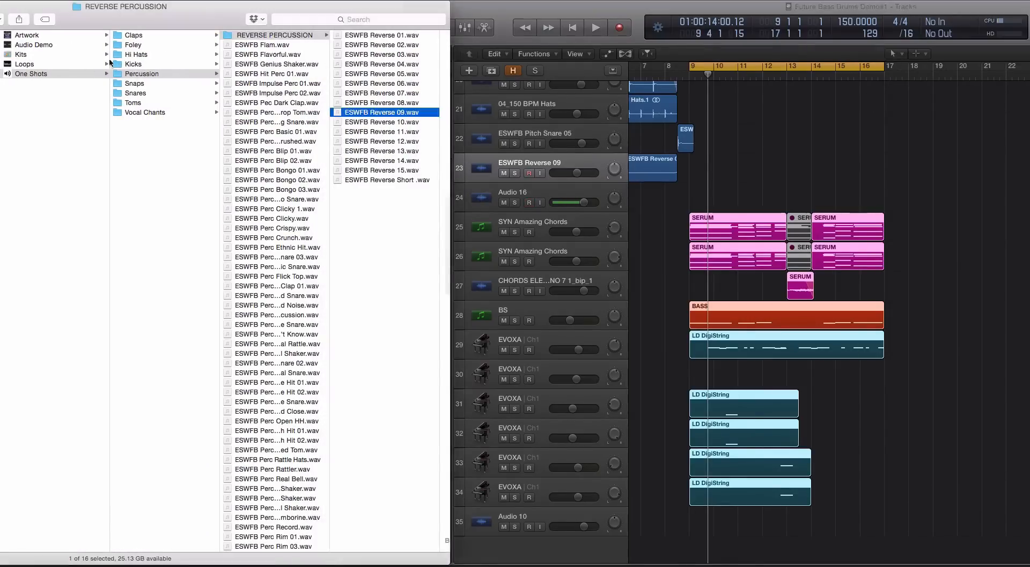
pyautogui.click(109, 62)
# Deselect the regions and listen to the section from bar 9 to bar 17, reviewing its tracks alongside the preceding drum part
pyautogui.press('super+Down')
pyautogui.press('super+Down')
pyautogui.press('super+Down')
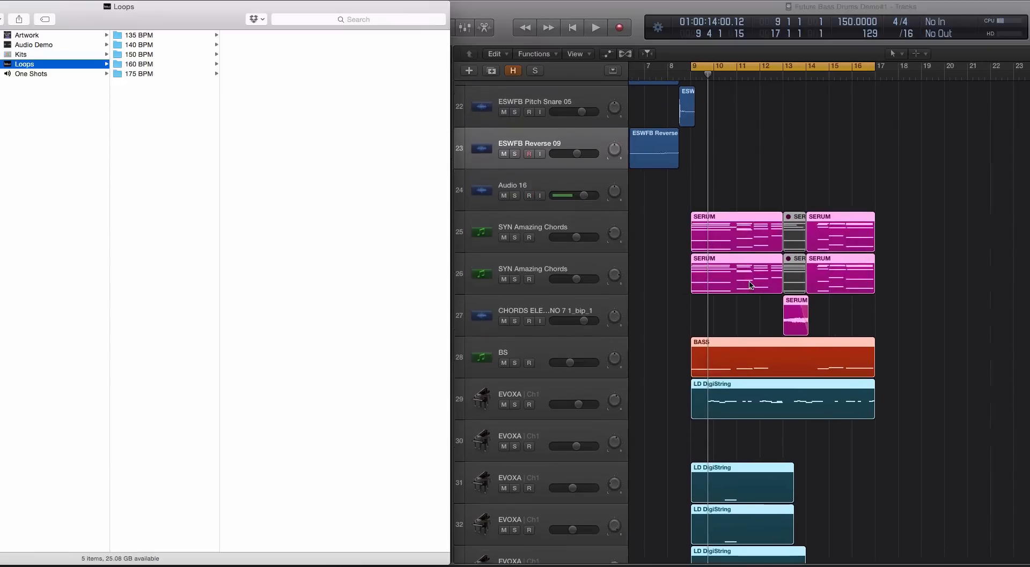
pyautogui.press('super+Right')
pyautogui.press('super+Right')
pyautogui.press('super+Right')
pyautogui.press('space')
pyautogui.press('space')
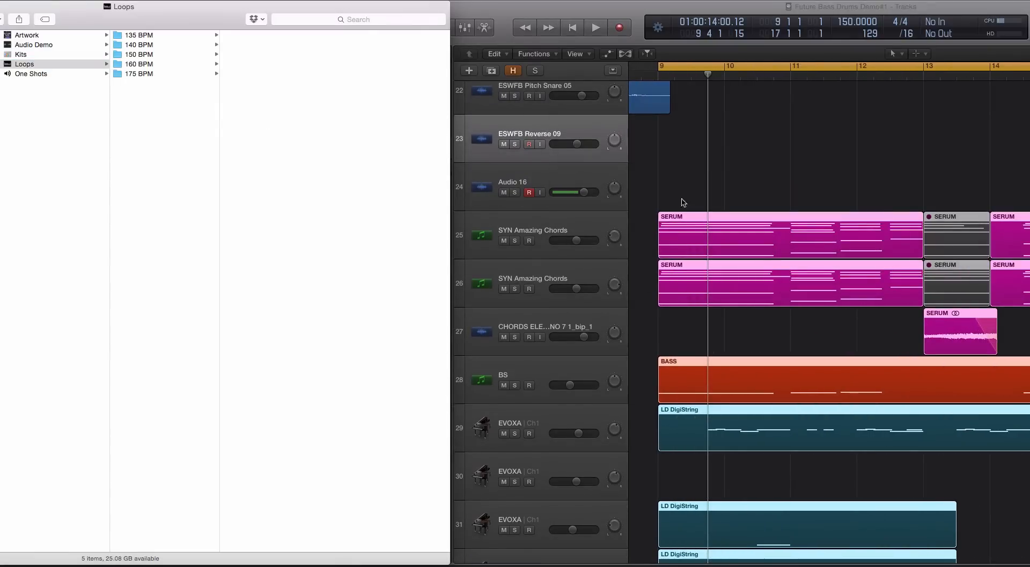
pyautogui.click(680, 197)
pyautogui.press('space')
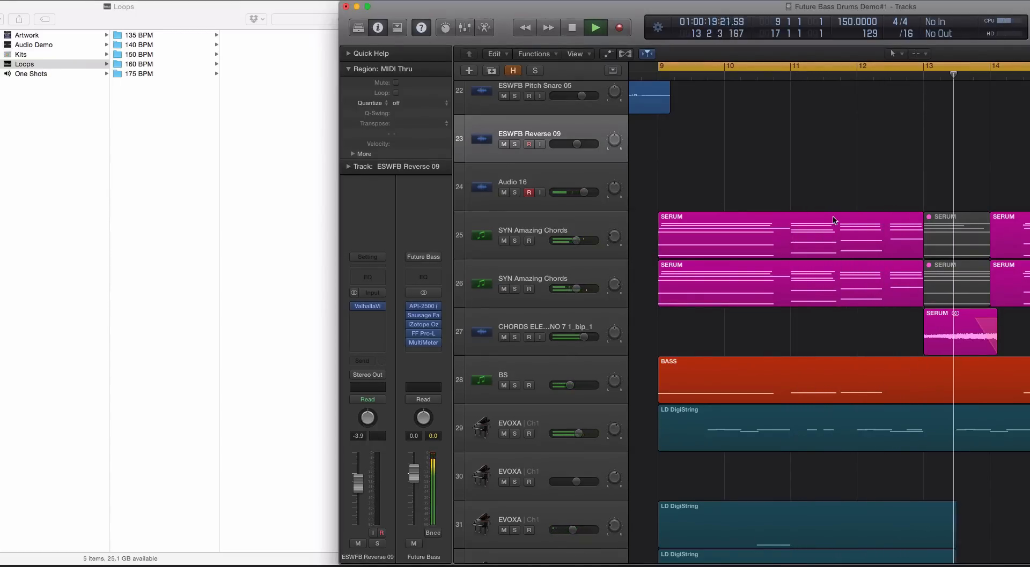
pyautogui.scroll(7, 834, 225)
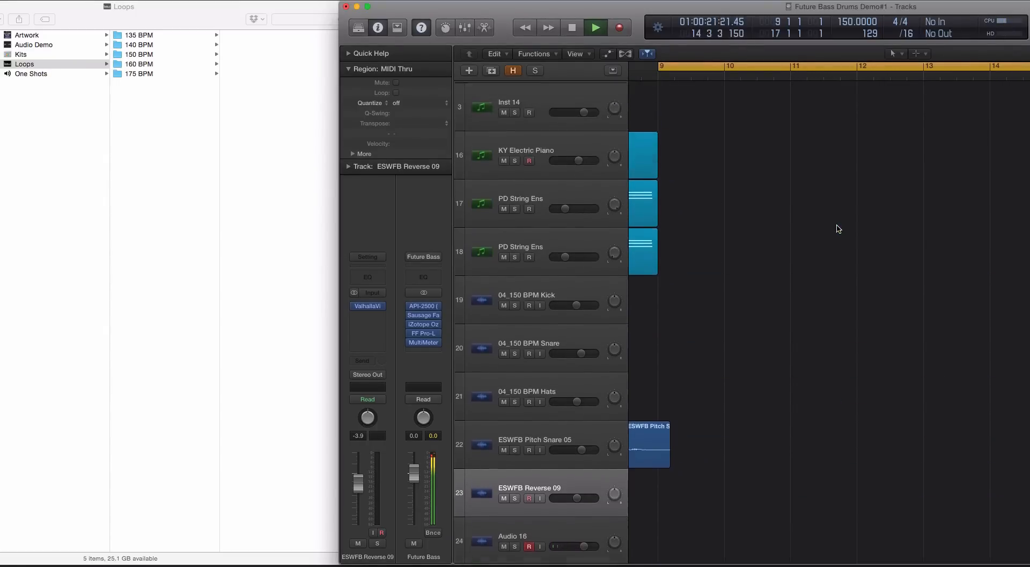
pyautogui.scroll(-5, 842, 228)
pyautogui.scroll(-6, 847, 232)
pyautogui.hscroll(-3, 847, 231)
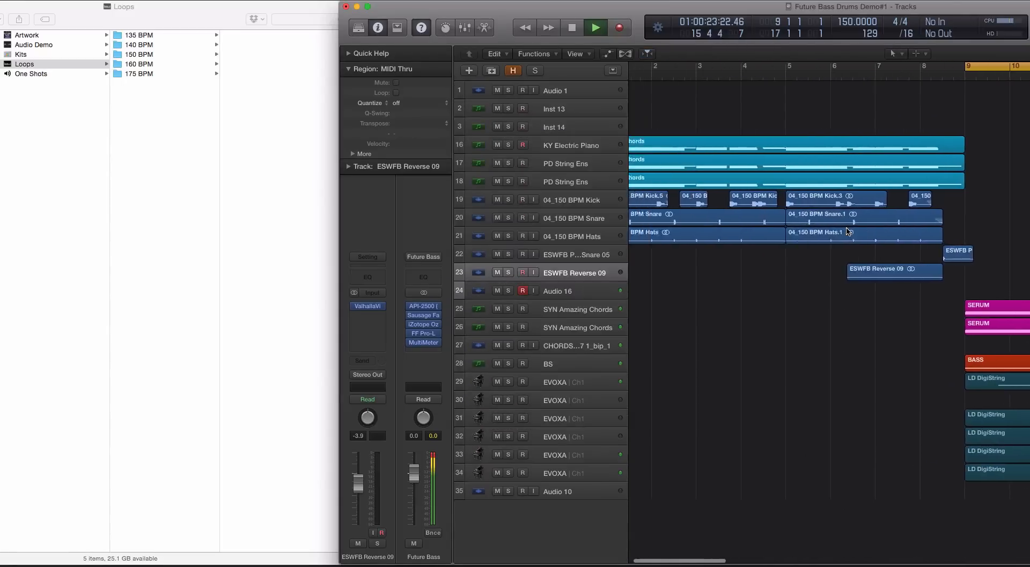
pyautogui.hscroll(7, 848, 231)
pyautogui.scroll(4, 841, 236)
pyautogui.press('space')
pyautogui.hscroll(-5, 802, 277)
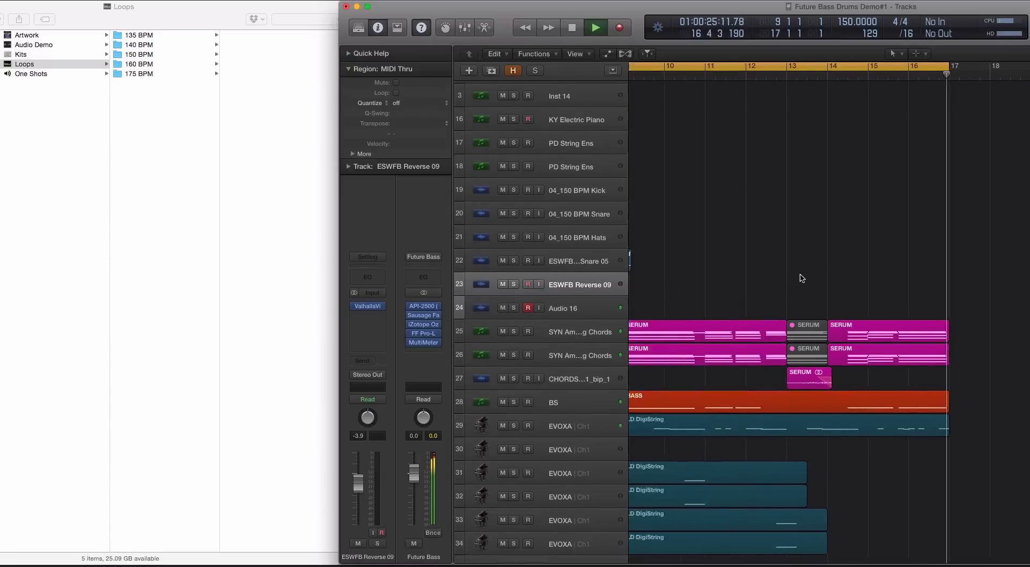
# Try to copy and reposition the four short LD DigiString regions directly after the originals, and undo the copies
pyautogui.scroll(-3, 811, 341)
pyautogui.click(893, 386)
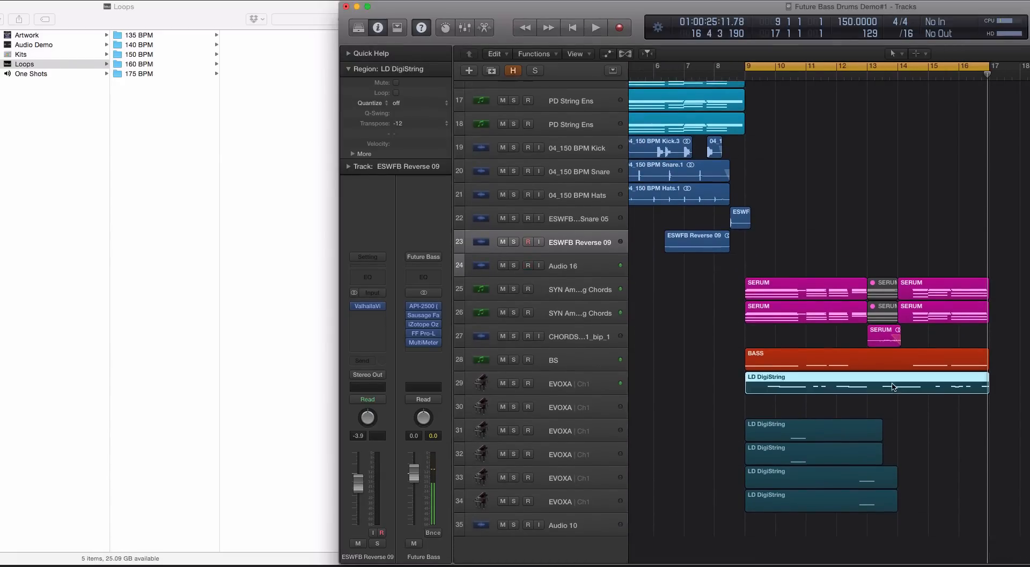
pyautogui.press('t')
pyautogui.press('t')
pyautogui.moveTo(720, 416); pyautogui.dragTo(887, 519)
pyautogui.moveTo(785, 440); pyautogui.dragTo(922, 425)
pyautogui.click(868, 77)
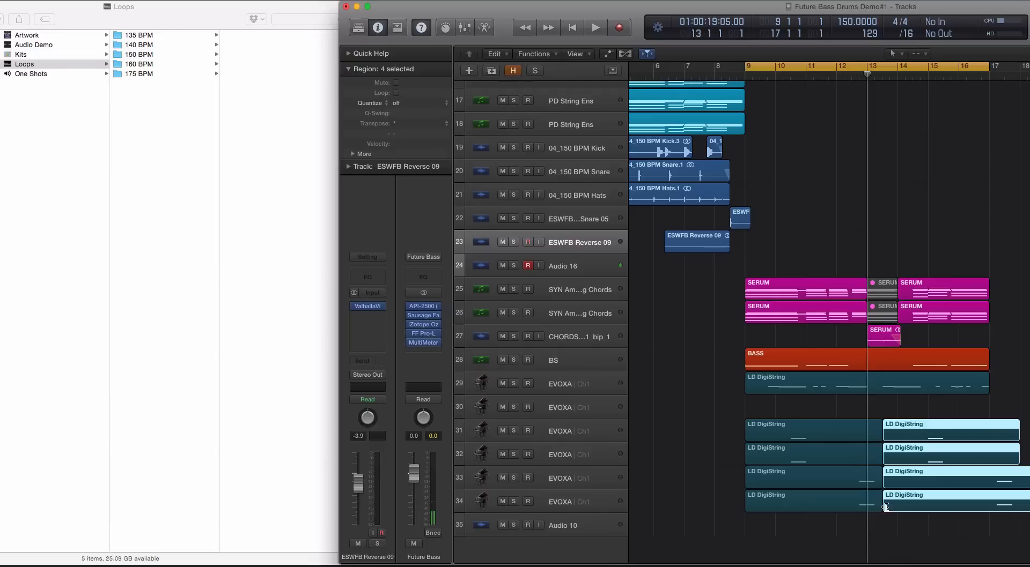
pyautogui.moveTo(885, 507); pyautogui.dragTo(915, 506)
pyautogui.moveTo(932, 431); pyautogui.dragTo(895, 430)
pyautogui.press('super+z')
pyautogui.press('super+z')
pyautogui.press('super+z')
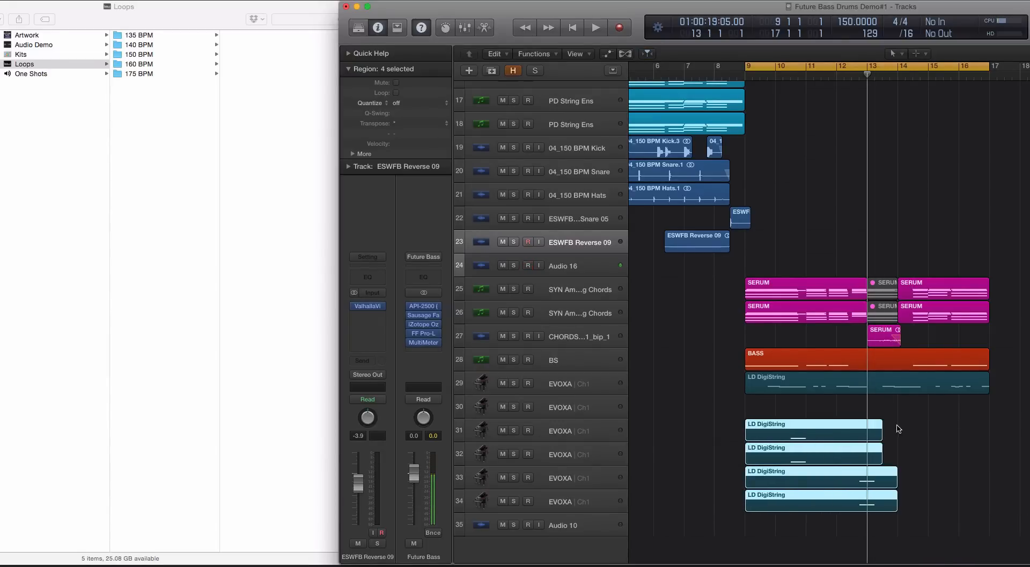
# Open the 150 BPM loops folder and preview 02_150 BPM Beat.wav and 05_150 BPM Beat.wav
pyautogui.moveTo(755, 261); pyautogui.dragTo(923, 504)
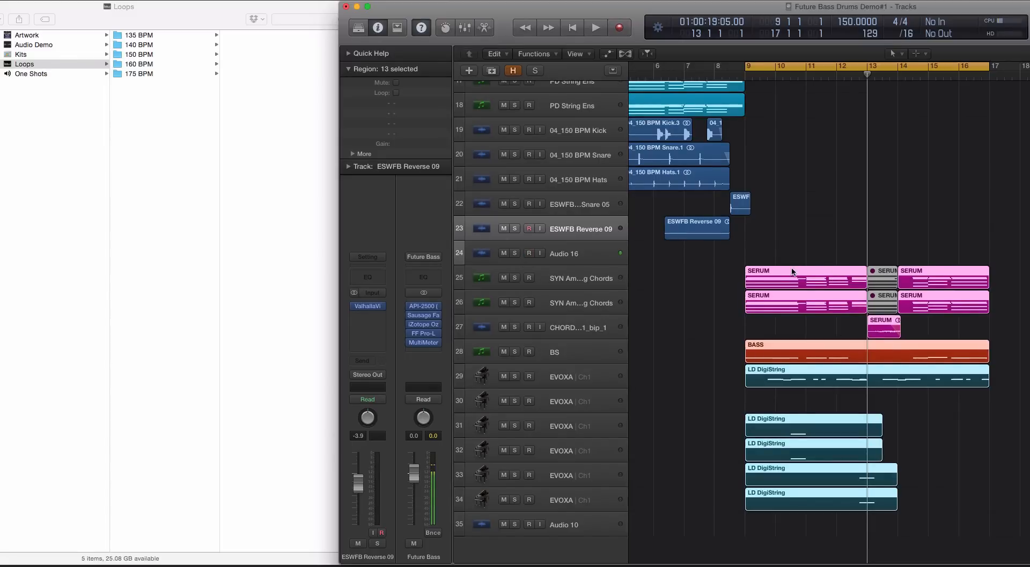
pyautogui.click(166, 54)
pyautogui.click(173, 56)
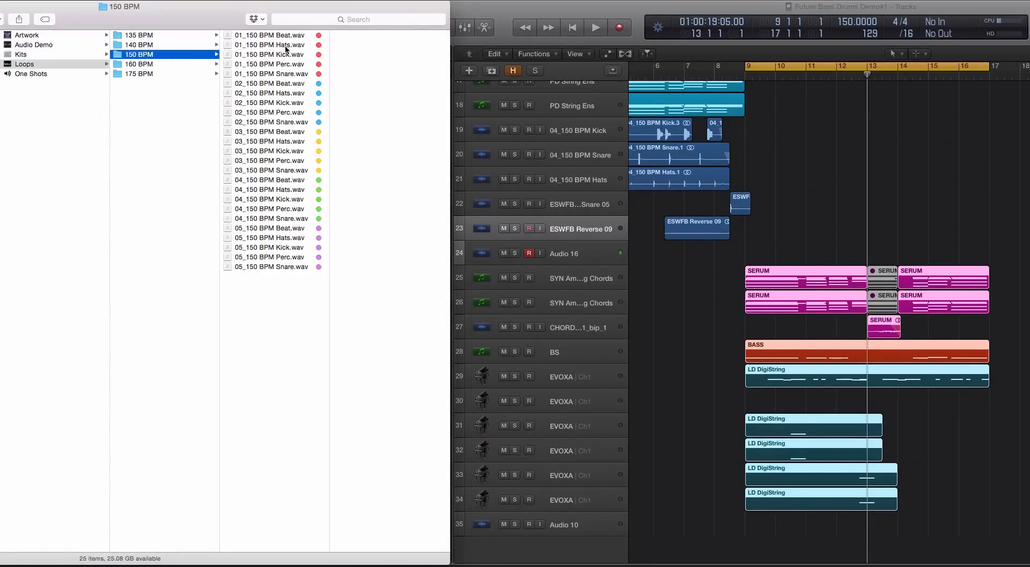
pyautogui.click(289, 83)
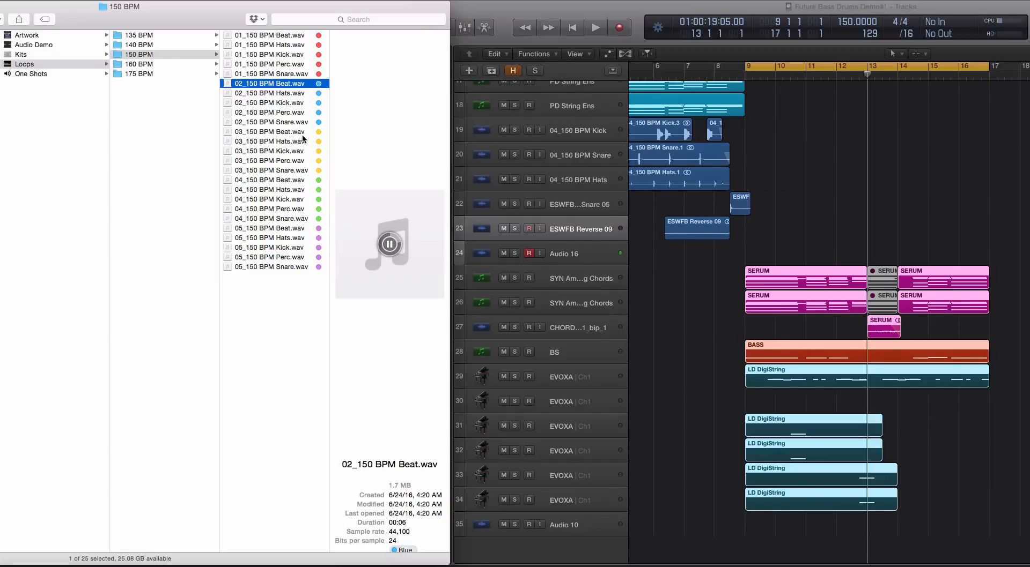
pyautogui.click(303, 230)
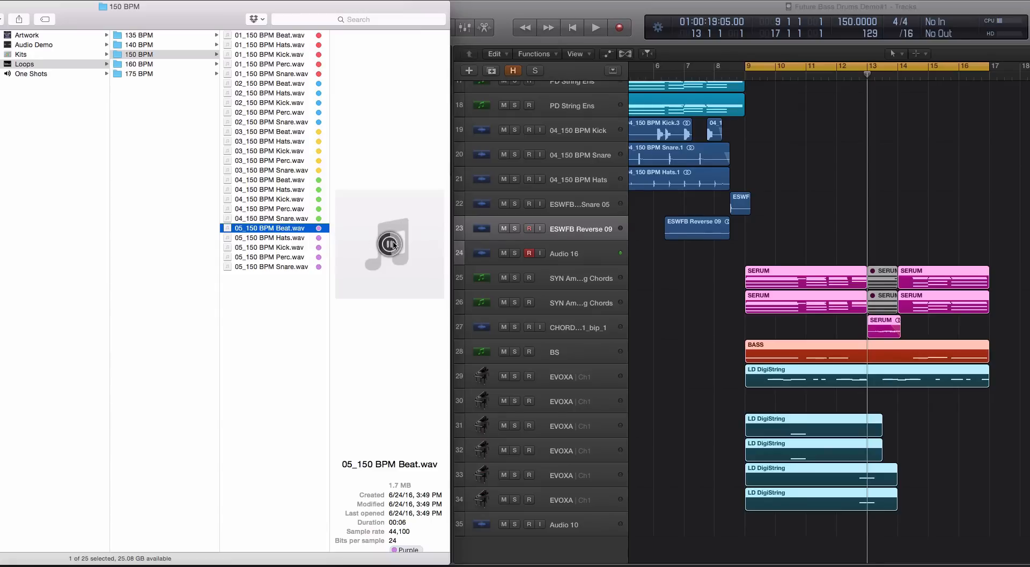
# Place 05_150 BPM Beat.wav at bar 9 on a new track below Audio 10 and lower its volume slightly during playback
pyautogui.moveTo(675, 420); pyautogui.dragTo(751, 539)
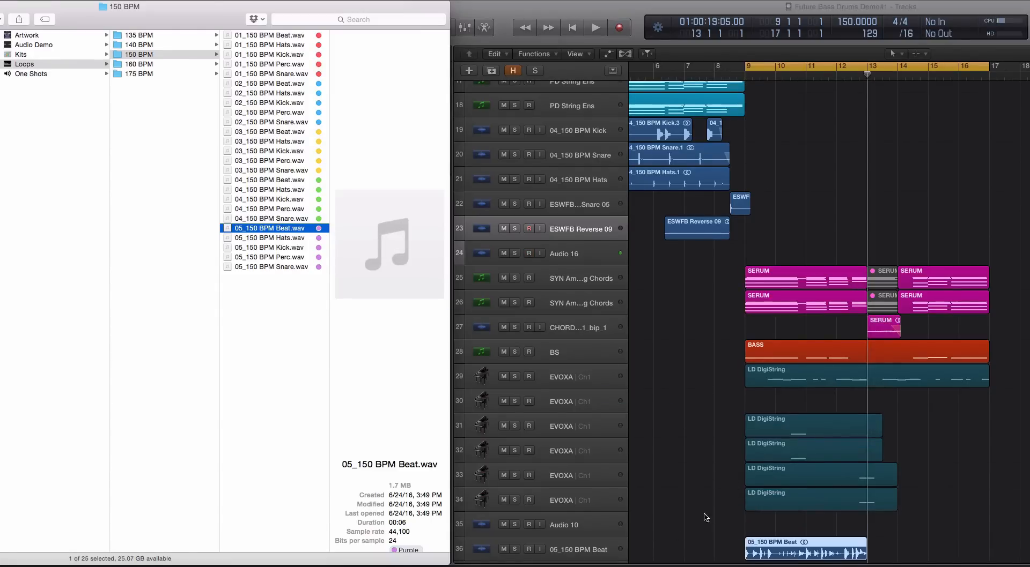
pyautogui.click(803, 203)
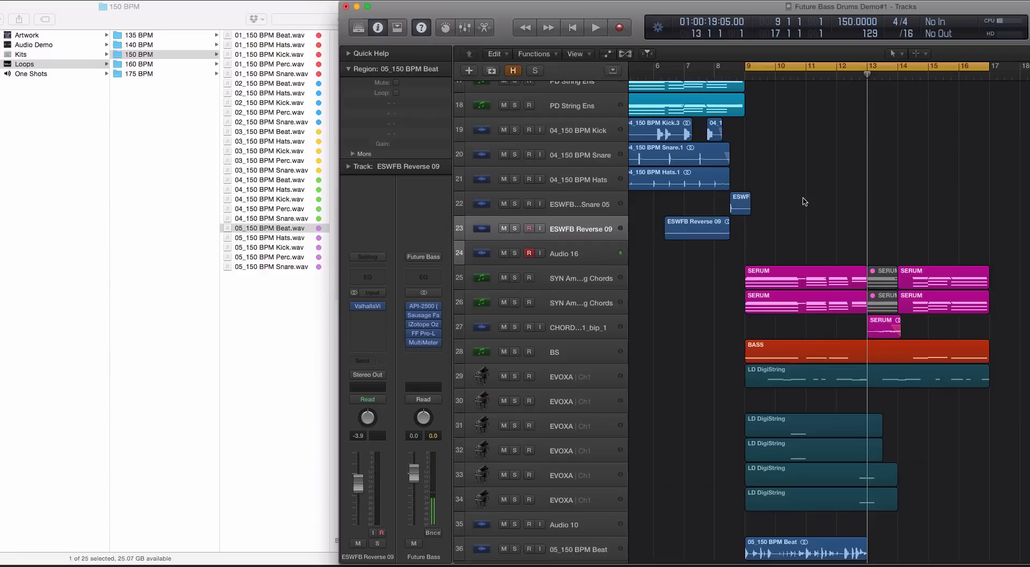
pyautogui.press('space')
pyautogui.scroll(2, 799, 235)
pyautogui.scroll(-4, 713, 472)
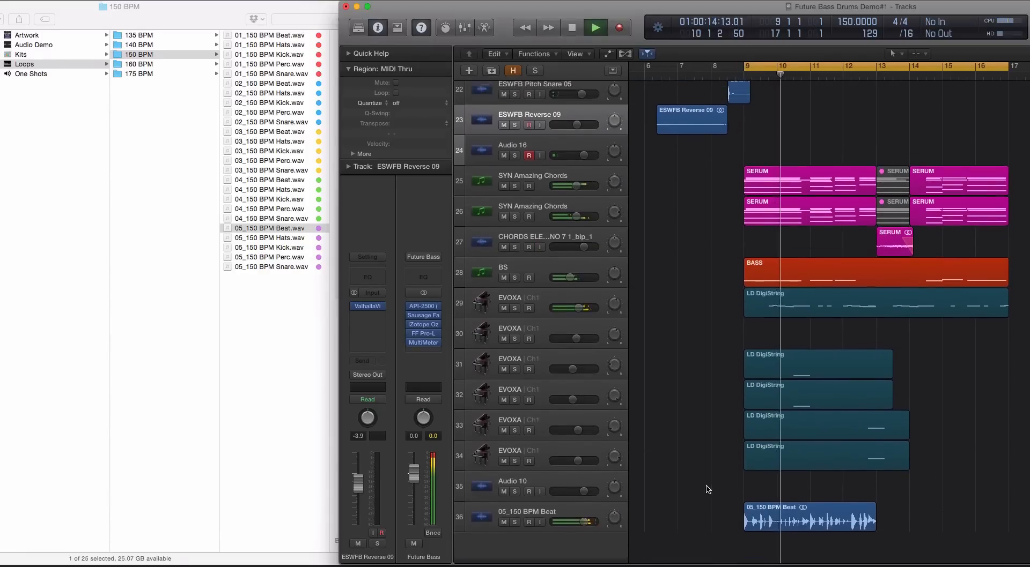
pyautogui.moveTo(586, 526); pyautogui.dragTo(584, 526)
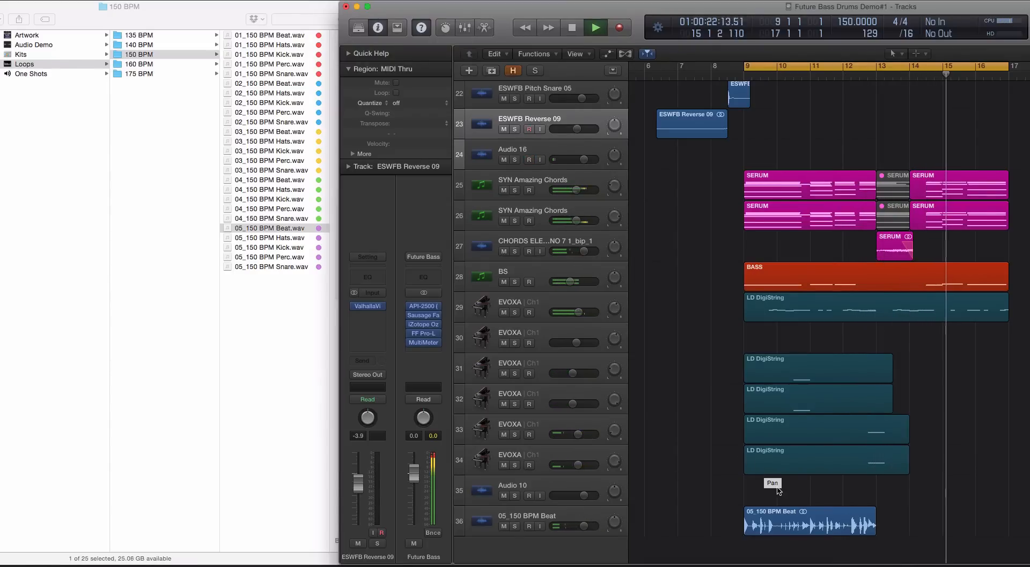
# Stop playback and mute both SYN Amazing Chords tracks
pyautogui.click(761, 518)
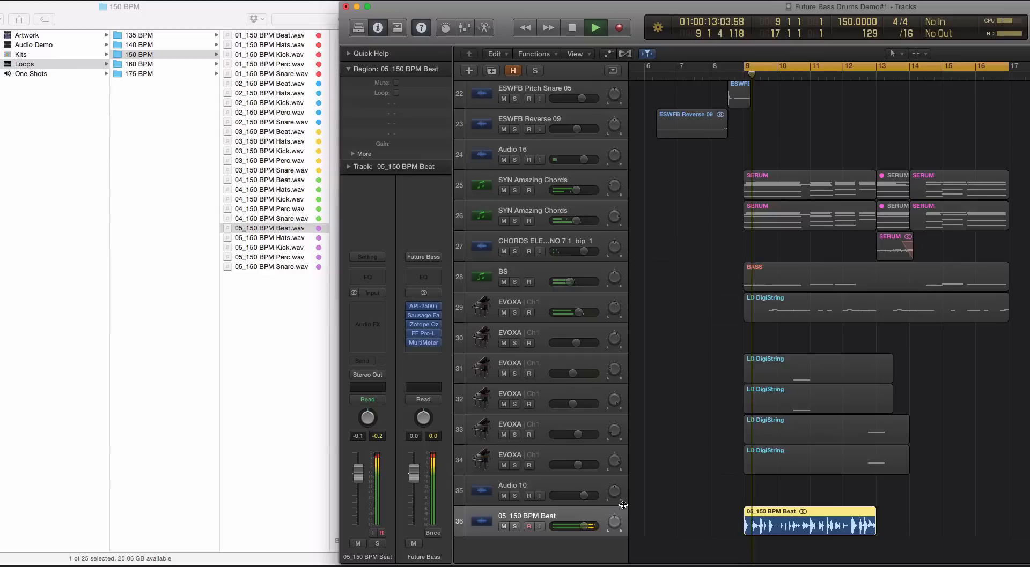
pyautogui.press('space')
pyautogui.click(552, 189)
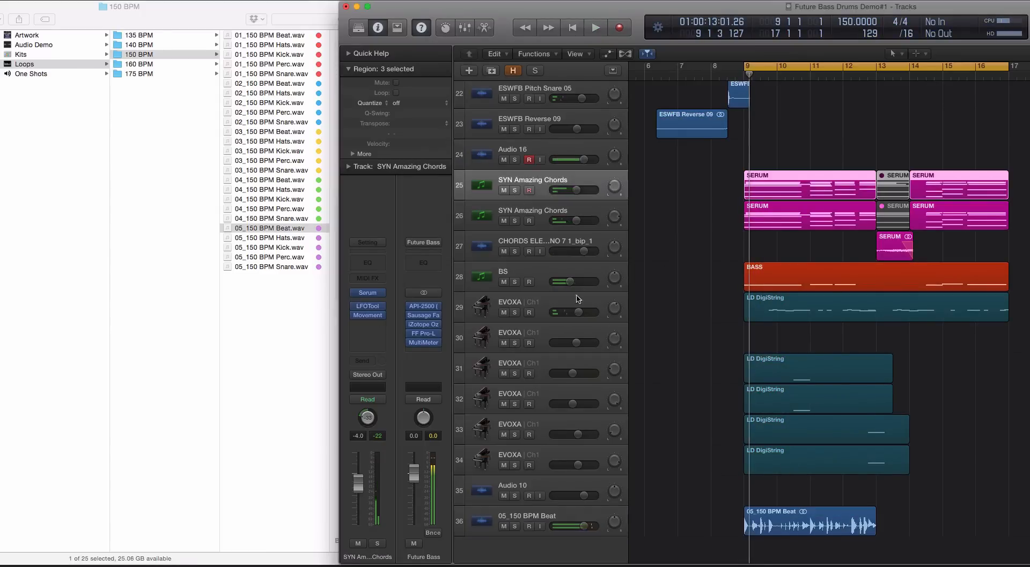
pyautogui.moveTo(503, 190); pyautogui.dragTo(504, 213)
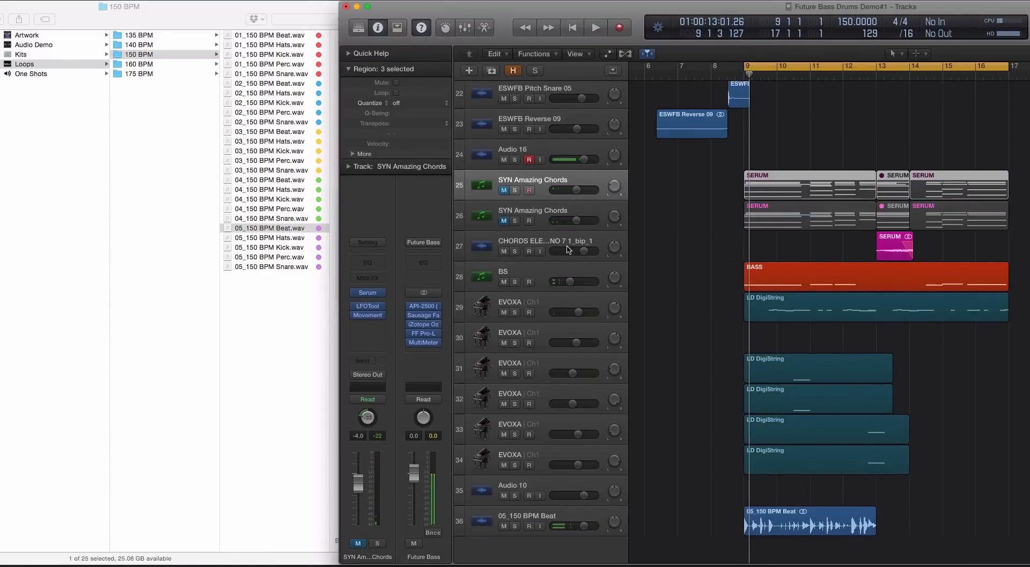
# Listen to the 05_150 BPM Beat loop against the bass and lead with the chords muted, and stop playback after bar 13
pyautogui.press('space')
pyautogui.press('super+Down')
pyautogui.scroll(-4, 653, 345)
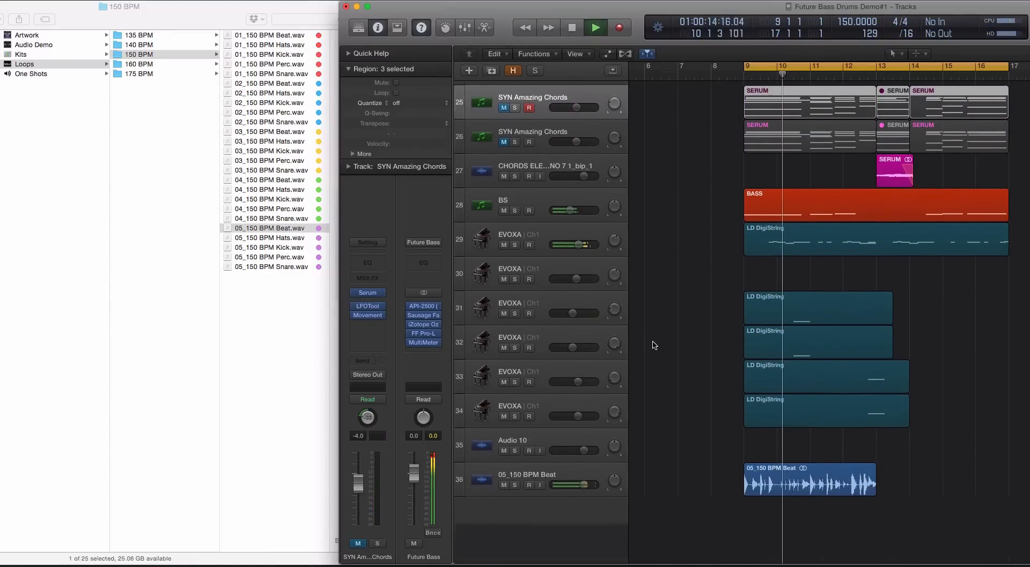
pyautogui.scroll(4, 653, 344)
pyautogui.hscroll(3, 653, 343)
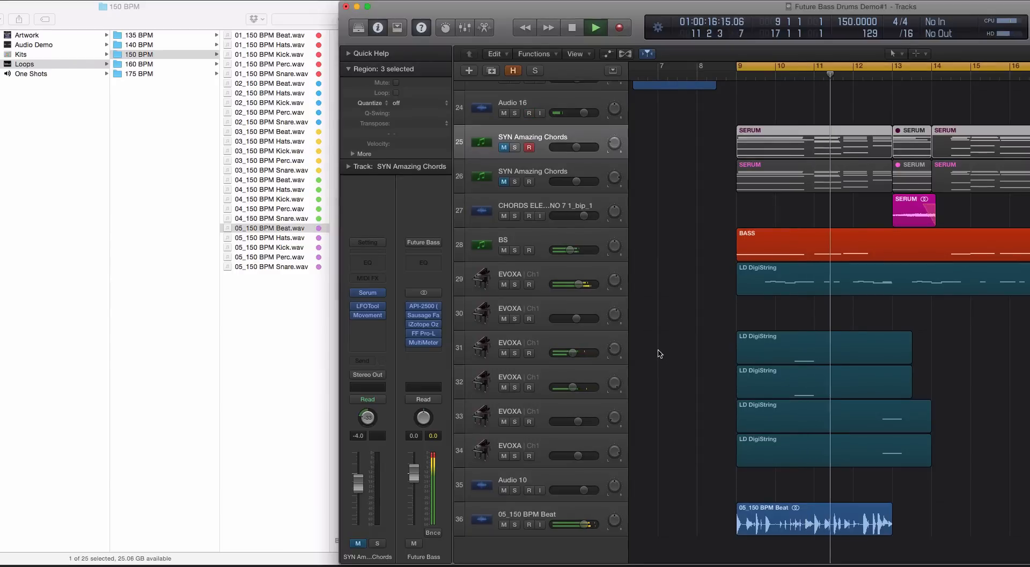
pyautogui.press('super+Right')
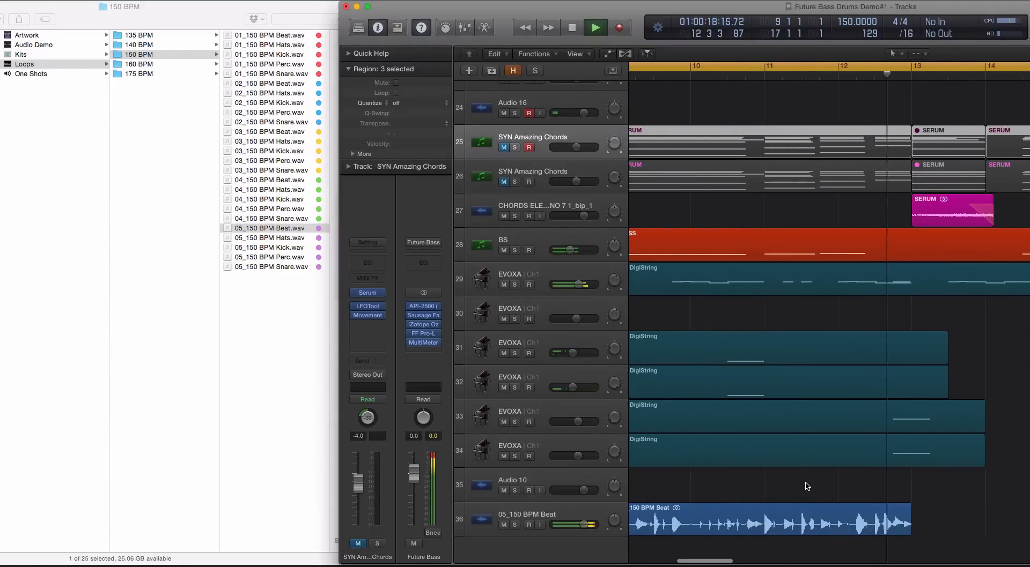
pyautogui.press('super+Left')
pyautogui.press('space')
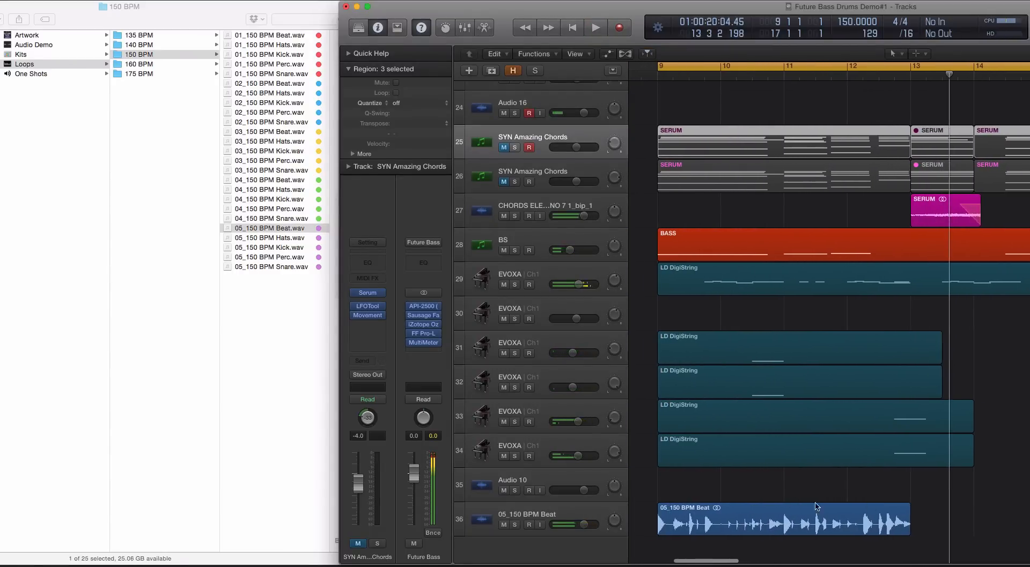
# Delete the 05_150 BPM Beat region and select its empty track
pyautogui.click(692, 480)
pyautogui.click(709, 515)
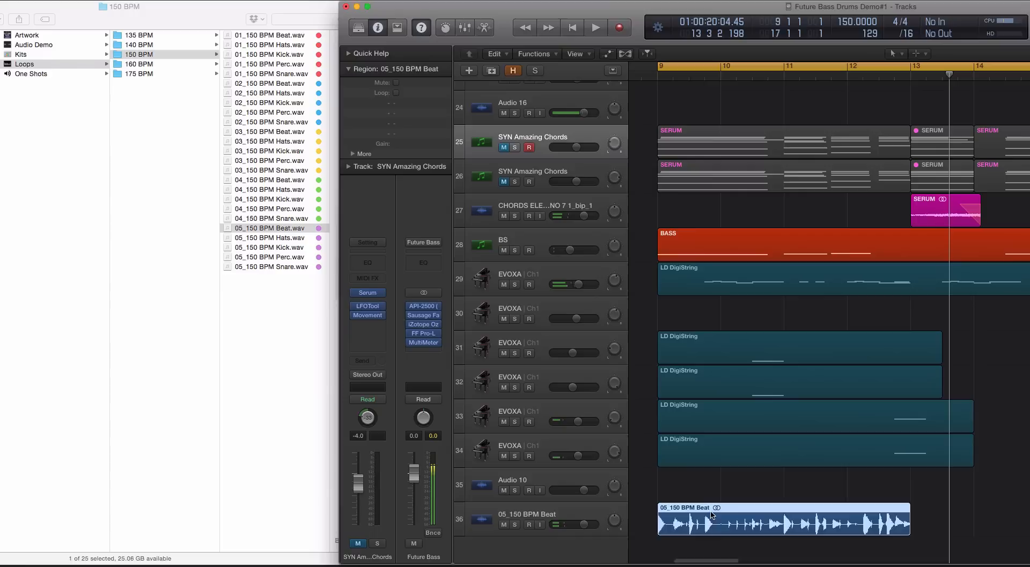
pyautogui.press('BackSpace')
pyautogui.click(557, 519)
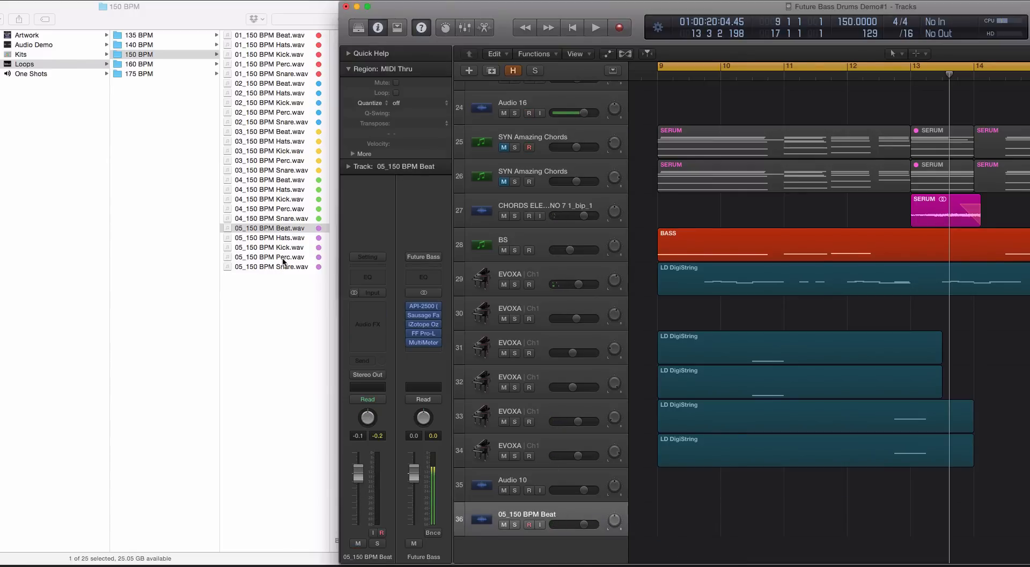
# Import the 05_150 BPM Hats, Kick, Perc and Snare loops at bar 9, each on a new track
pyautogui.click(281, 238)
pyautogui.click(284, 238)
pyautogui.keyDown('shift'); pyautogui.click(287, 266); pyautogui.keyUp('shift')
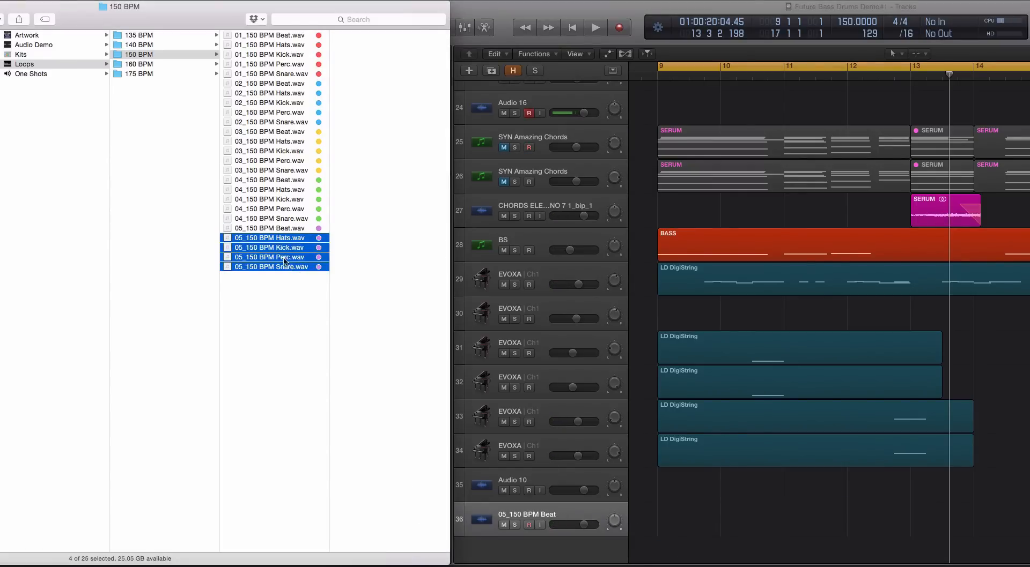
pyautogui.moveTo(280, 245); pyautogui.dragTo(665, 518)
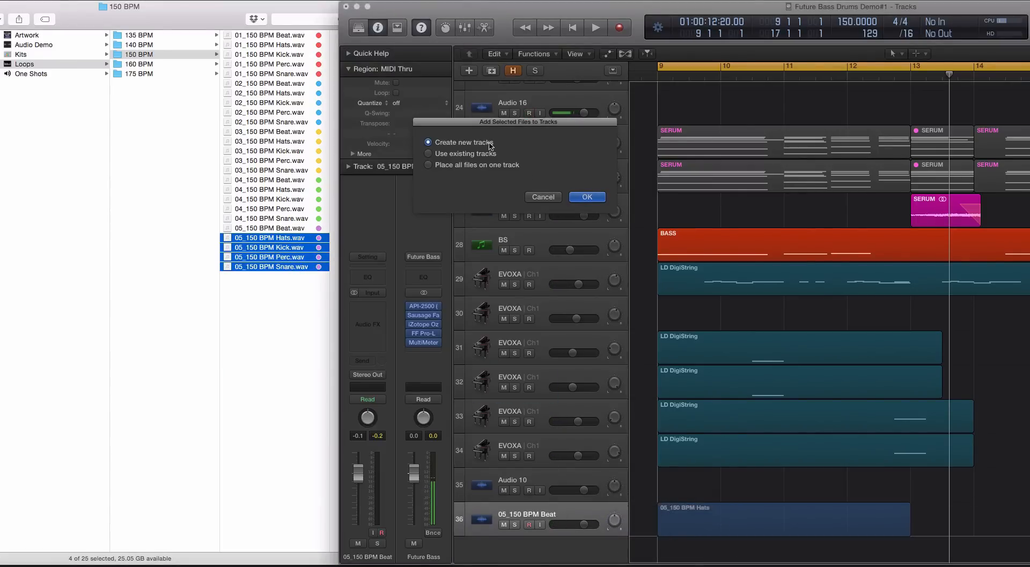
pyautogui.click(588, 198)
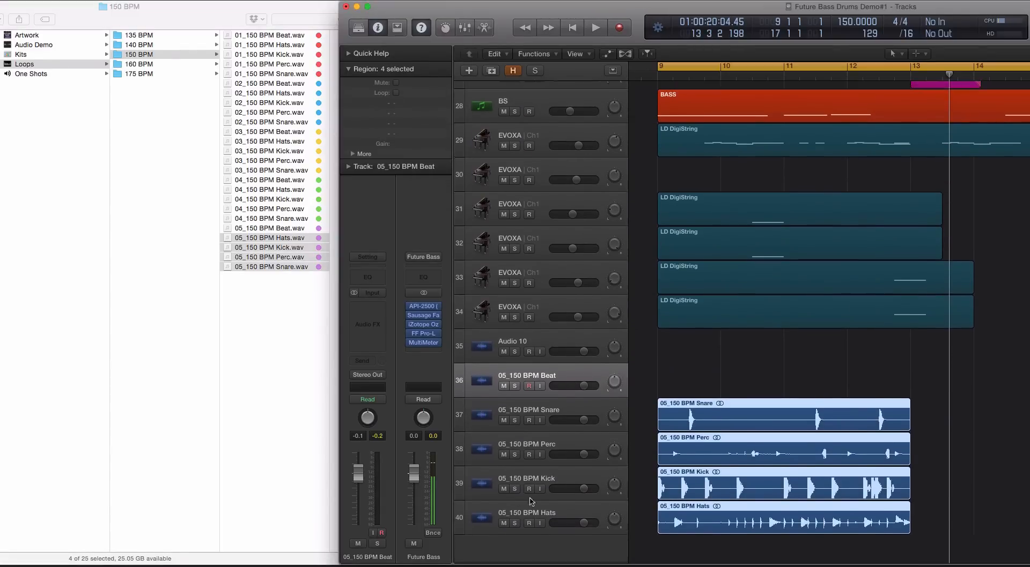
# Reorder the new 05_150 BPM tracks to Kick, Snare, Hats and Perc
pyautogui.click(537, 483)
pyautogui.moveTo(537, 485); pyautogui.dragTo(555, 395)
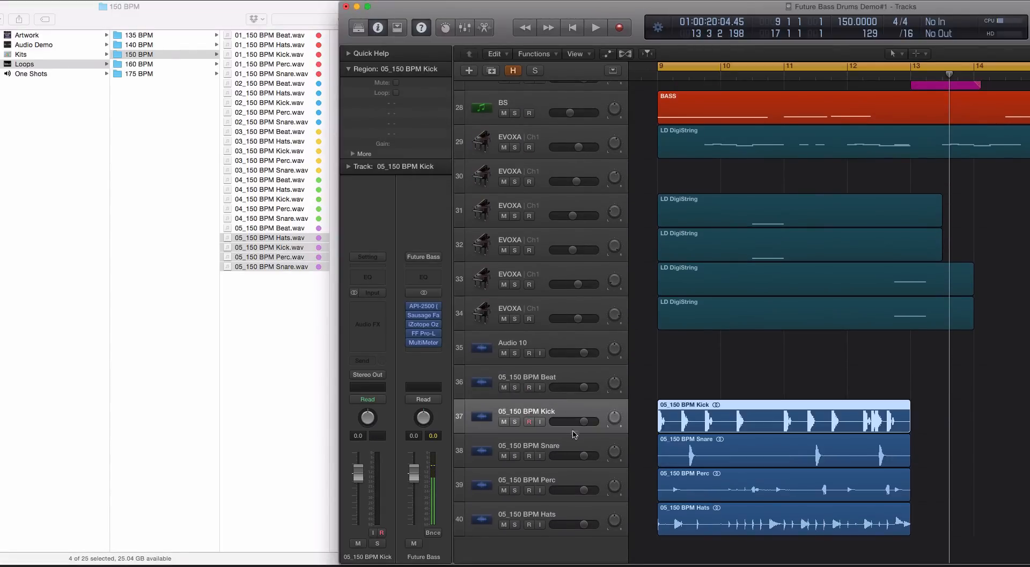
pyautogui.moveTo(552, 519); pyautogui.dragTo(557, 465)
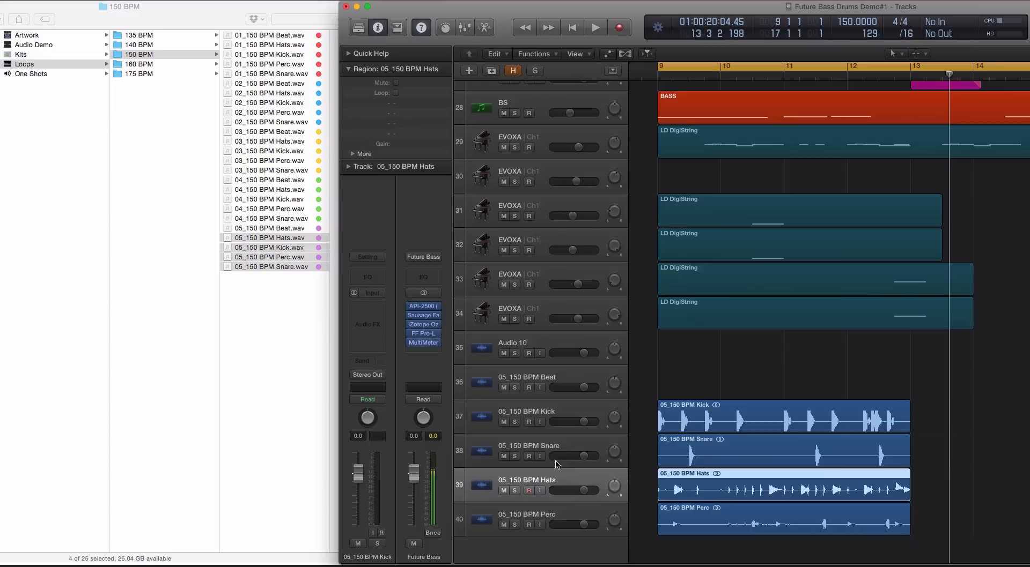
# Mute the 05_150 BPM Snare, Hats and Perc regions and play the Kick loop with the music from bar 9 past bar 13
pyautogui.moveTo(656, 462); pyautogui.dragTo(795, 528)
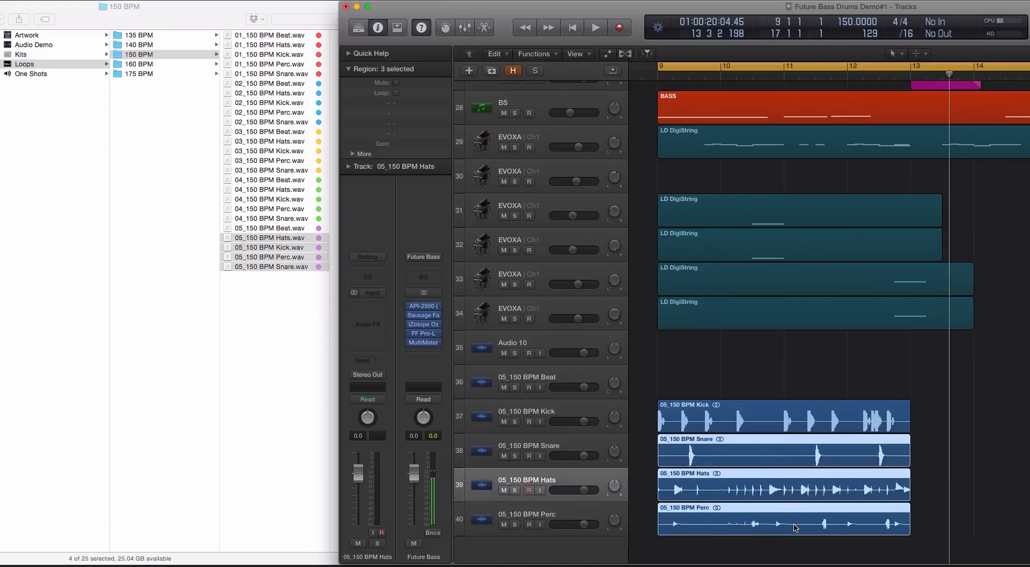
pyautogui.hotkey('ctrl', 'm')
pyautogui.press('space')
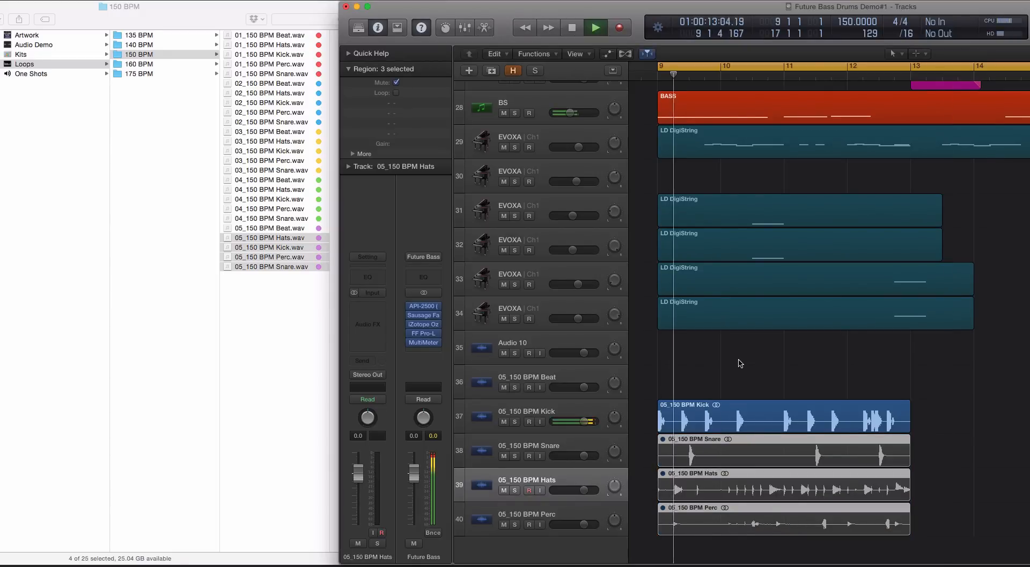
pyautogui.scroll(2, 740, 364)
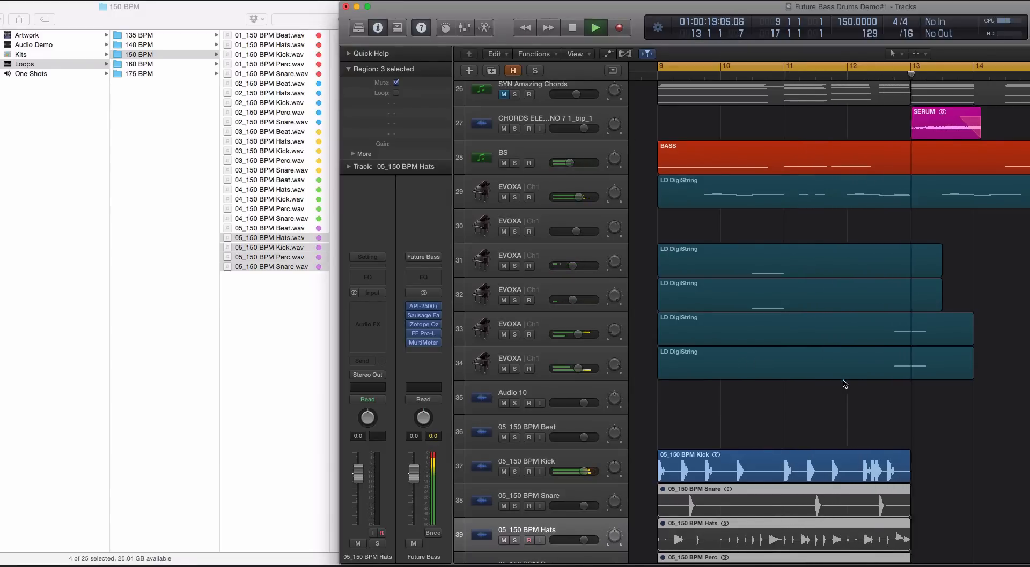
pyautogui.press('space')
pyautogui.scroll(1, 621, 500)
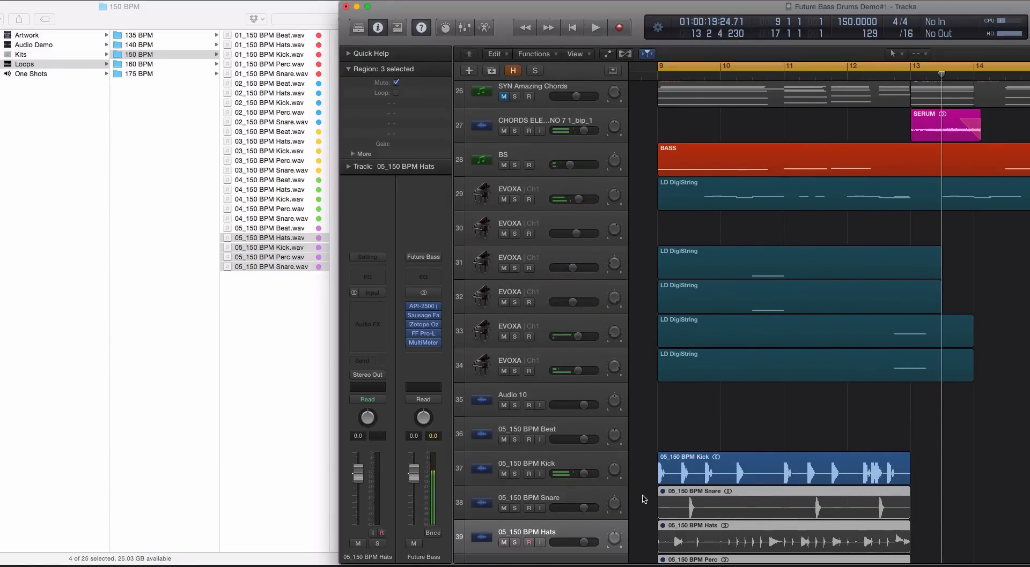
# Unmute the 05_150 BPM Snare region and listen to it with the Kick and the music from bar 9
pyautogui.click(757, 503)
pyautogui.hotkey('ctrl', 'm')
pyautogui.press('space')
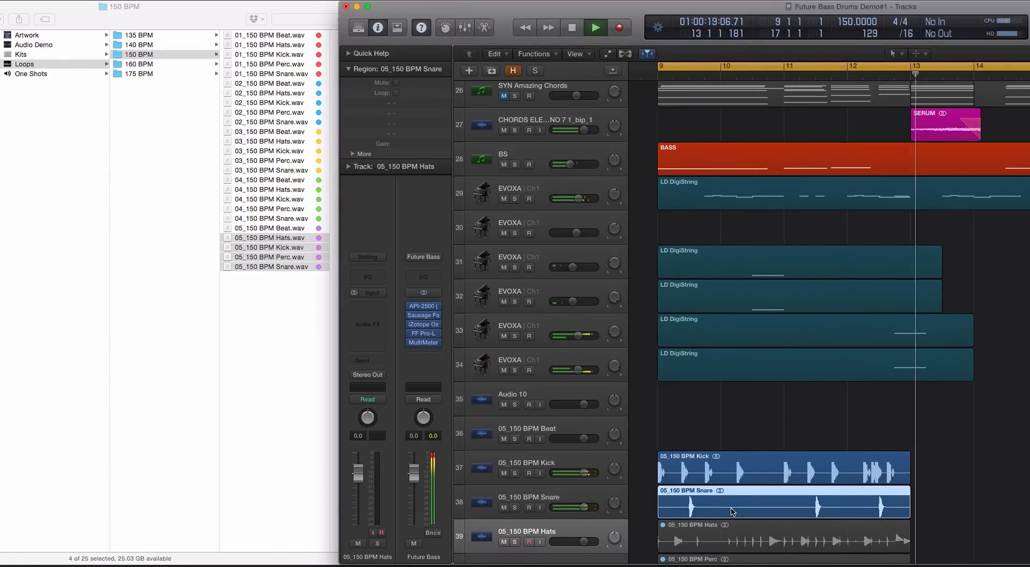
pyautogui.press('Return')
pyautogui.hscroll(5, 778, 464)
pyautogui.scroll(-5, 780, 458)
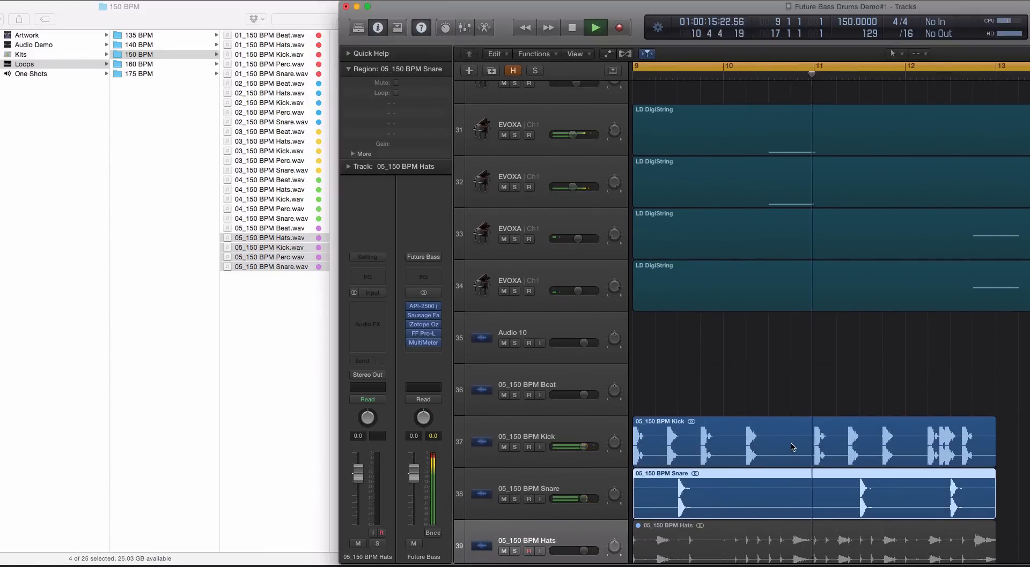
pyautogui.press('space')
# Unmute the 05_150 BPM Perc region, leaving the Hats region muted
pyautogui.scroll(-3, 670, 461)
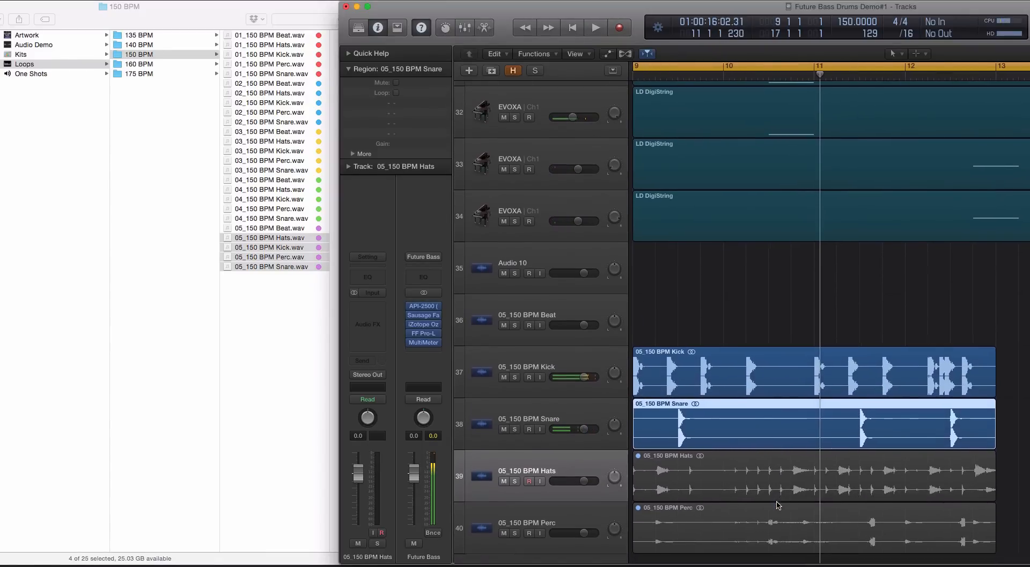
pyautogui.click(698, 479)
pyautogui.click(722, 531)
pyautogui.hotkey('ctrl', 'm')
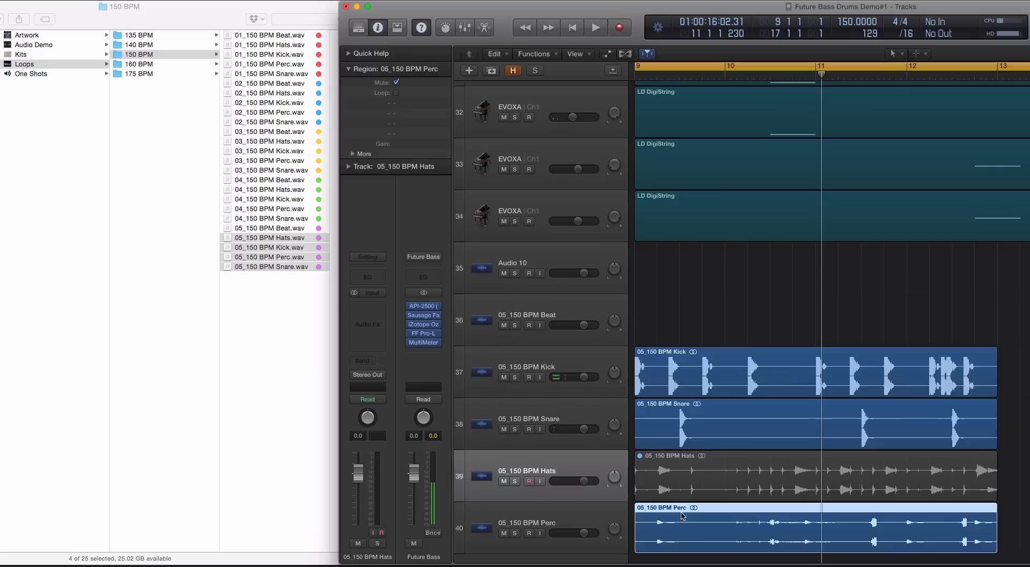
# Solo the Perc region, turn cycling off and listen to the percussion hit at 10 3 1
pyautogui.hotkey('ctrl', 's')
pyautogui.hotkey('shift', 'Return')
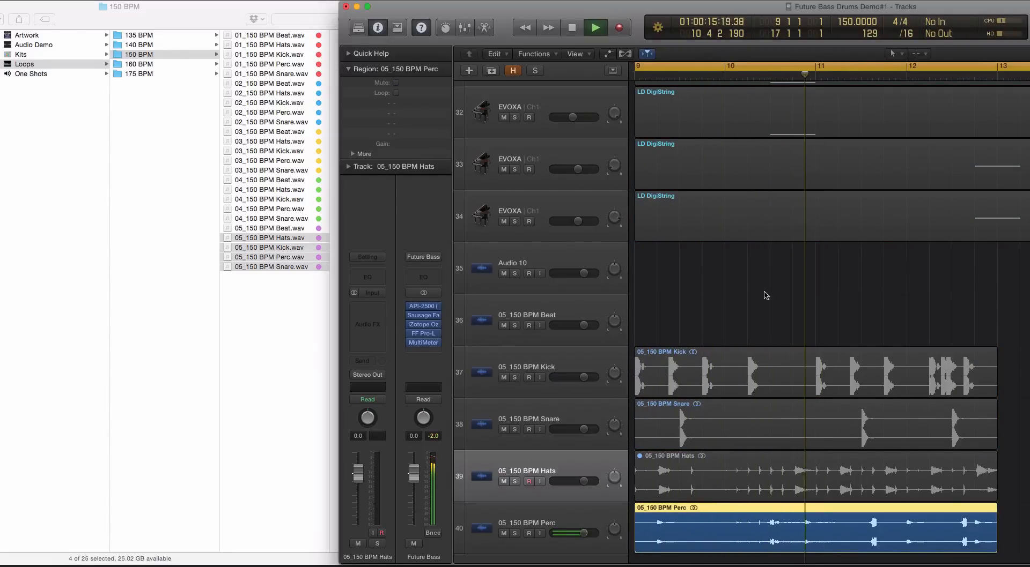
pyautogui.click(768, 75)
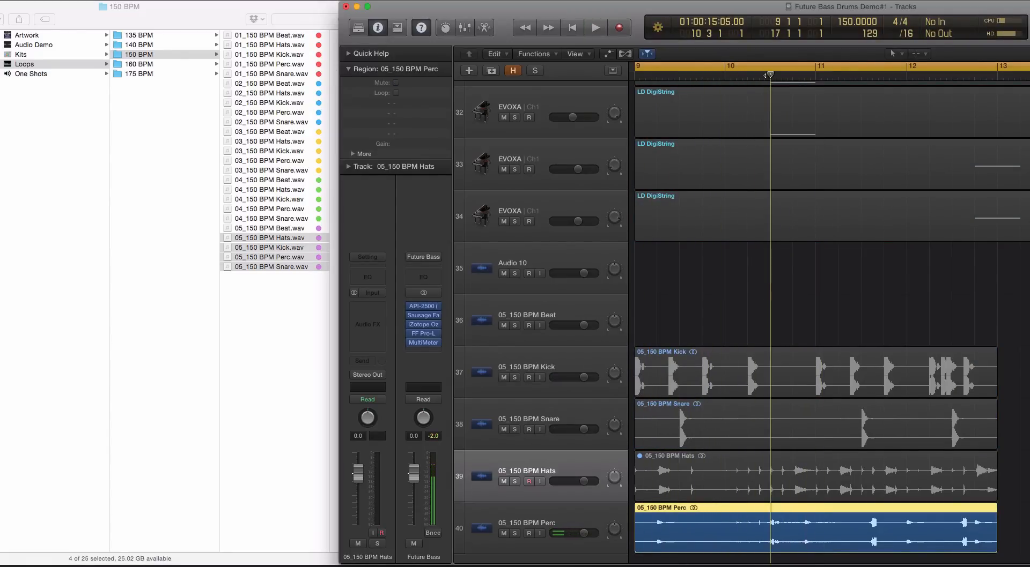
pyautogui.press('space')
pyautogui.press('space')
pyautogui.click(766, 69)
pyautogui.click(769, 76)
pyautogui.press('space')
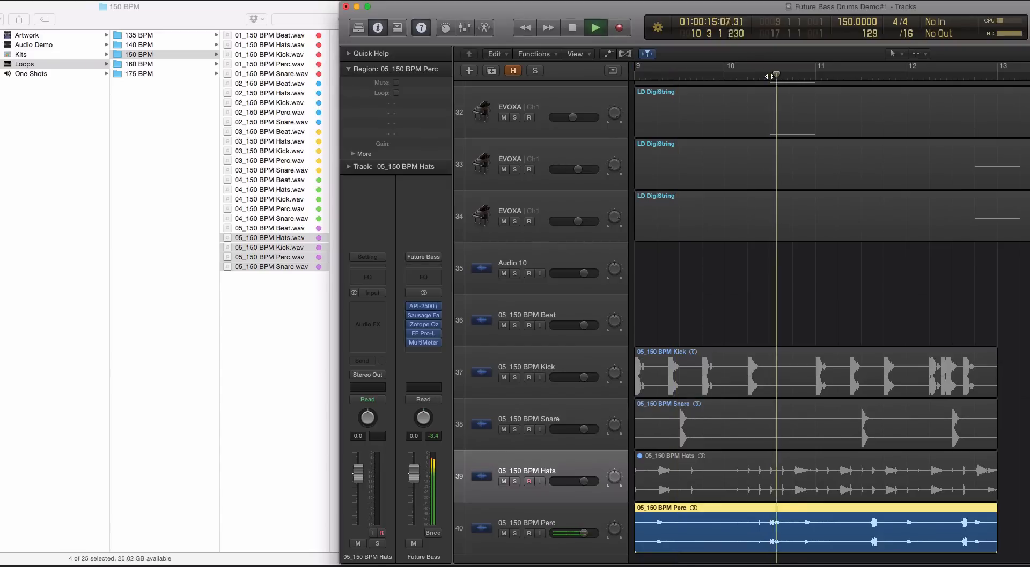
pyautogui.press('space')
# Listen to the two LD DigiString regions on tracks 31 and 32 in solo, and inspect the Kontakt instrument on track 31
pyautogui.scroll(4, 777, 116)
pyautogui.click(781, 130)
pyautogui.moveTo(786, 110); pyautogui.dragTo(801, 210)
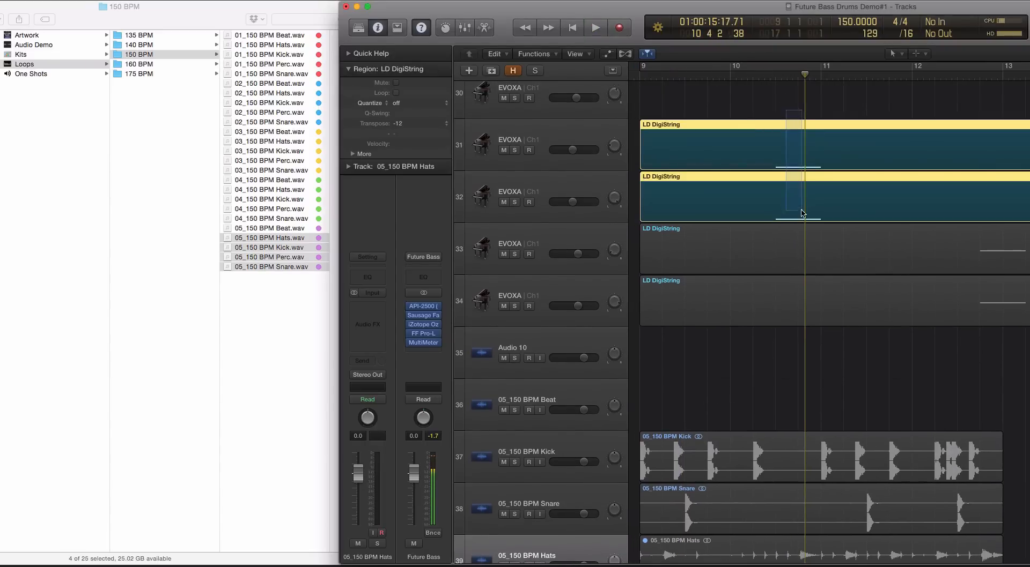
pyautogui.press('space')
pyautogui.click(503, 140)
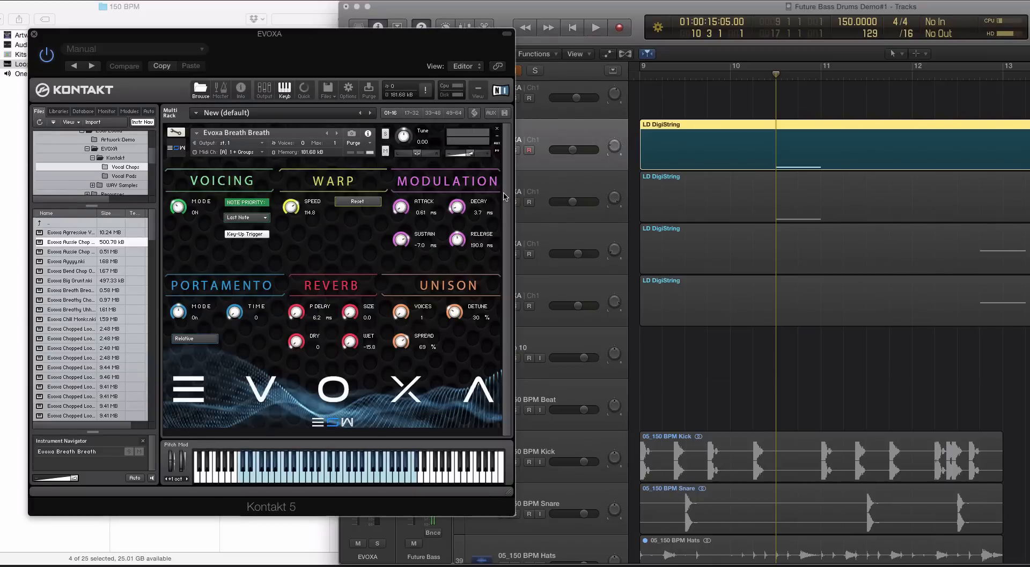
pyautogui.click(34, 34)
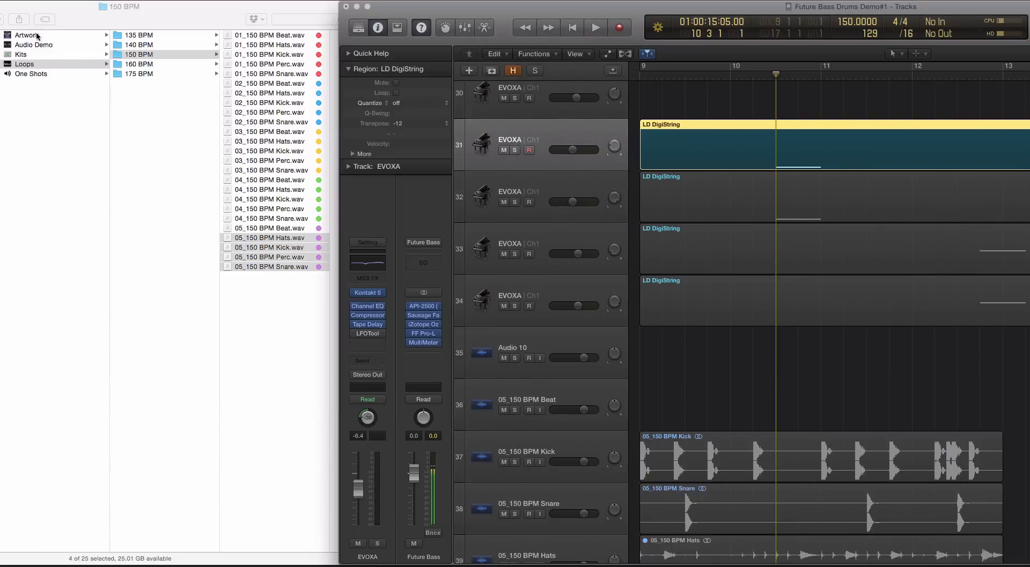
# Turn solo off and listen to the Perc region in the full mix from 10 3 1
pyautogui.hotkey('ctrl', 's')
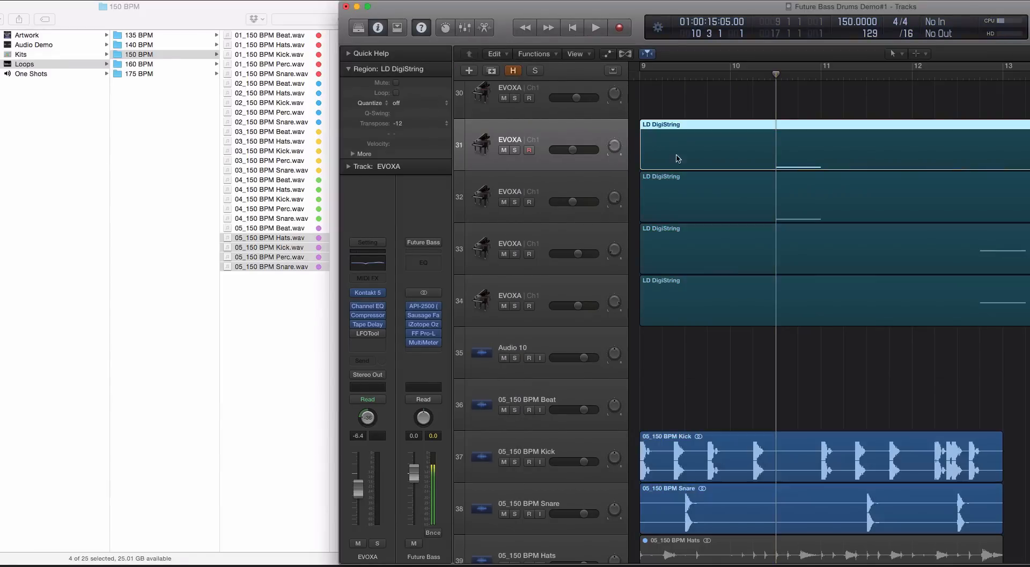
pyautogui.scroll(-5, 811, 431)
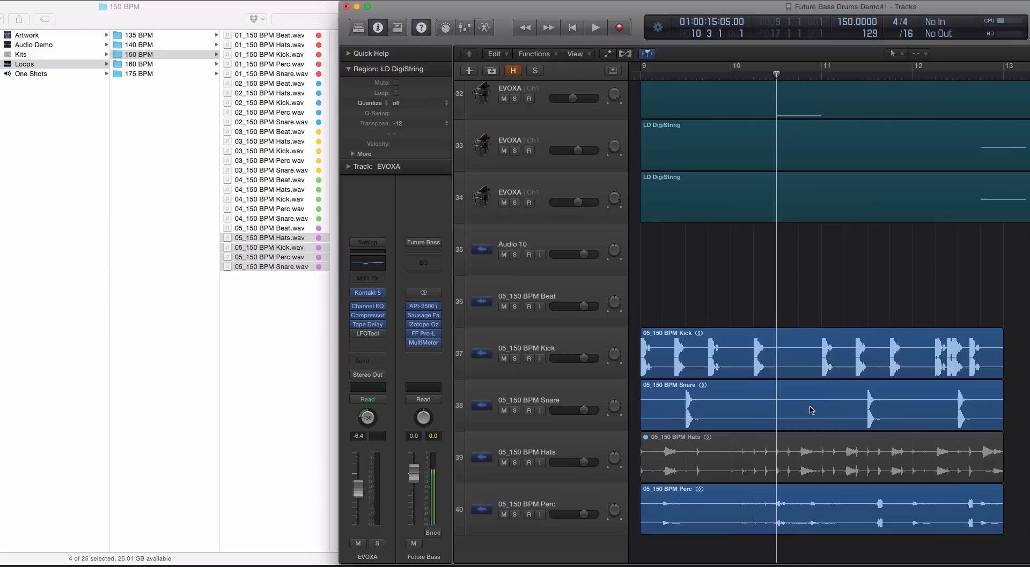
pyautogui.click(783, 460)
pyautogui.click(783, 503)
pyautogui.press('space')
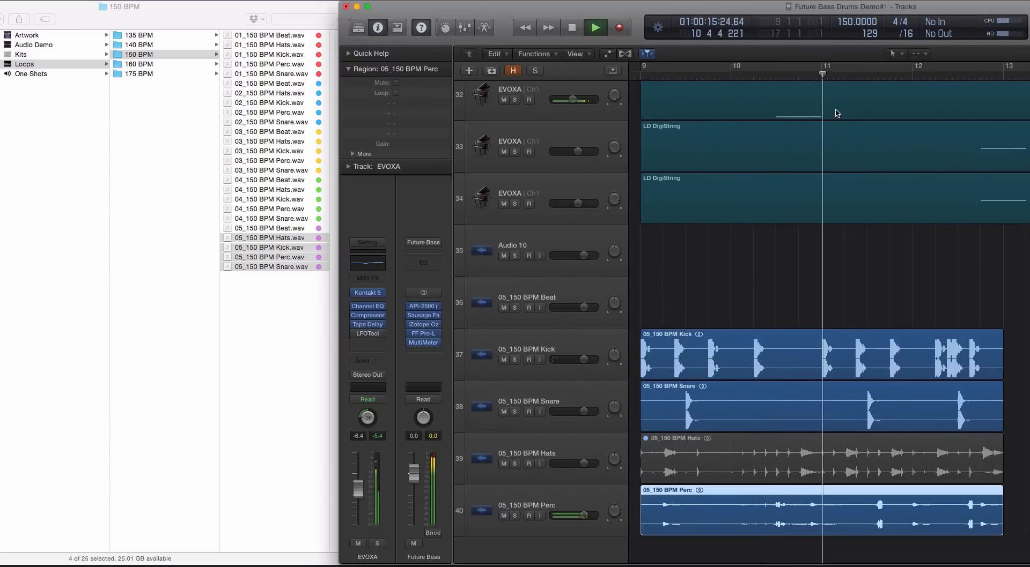
# Place the playhead at 10 4 1 and duplicate the 05_150 BPM Perc track without its region
pyautogui.click(799, 78)
pyautogui.press('super+Right')
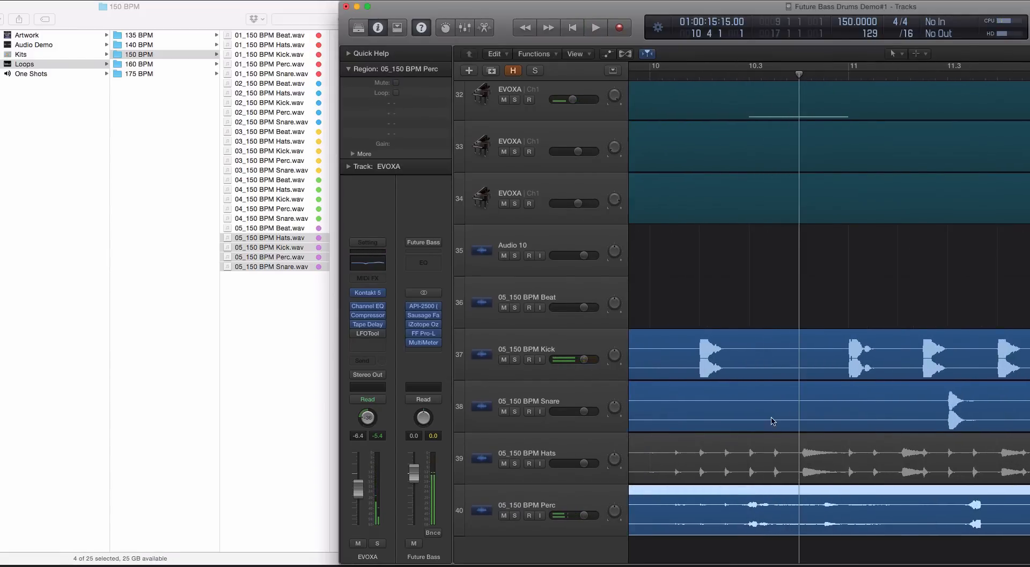
pyautogui.click(612, 499)
pyautogui.press('super+d')
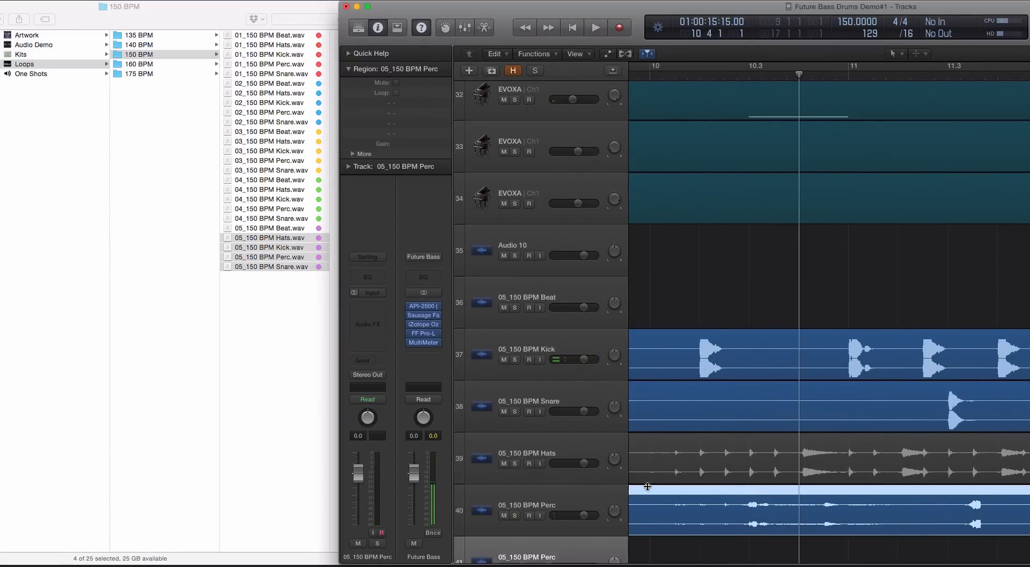
# Split the Perc region at 10 3 1 with the Scissors tool
pyautogui.press('t')
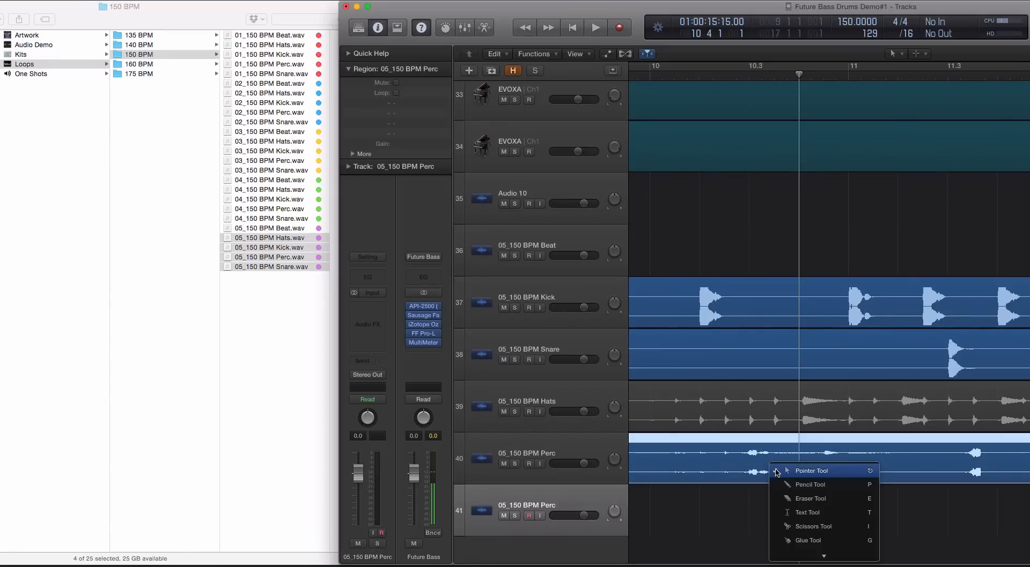
pyautogui.press('i')
pyautogui.press('t')
pyautogui.press('t')
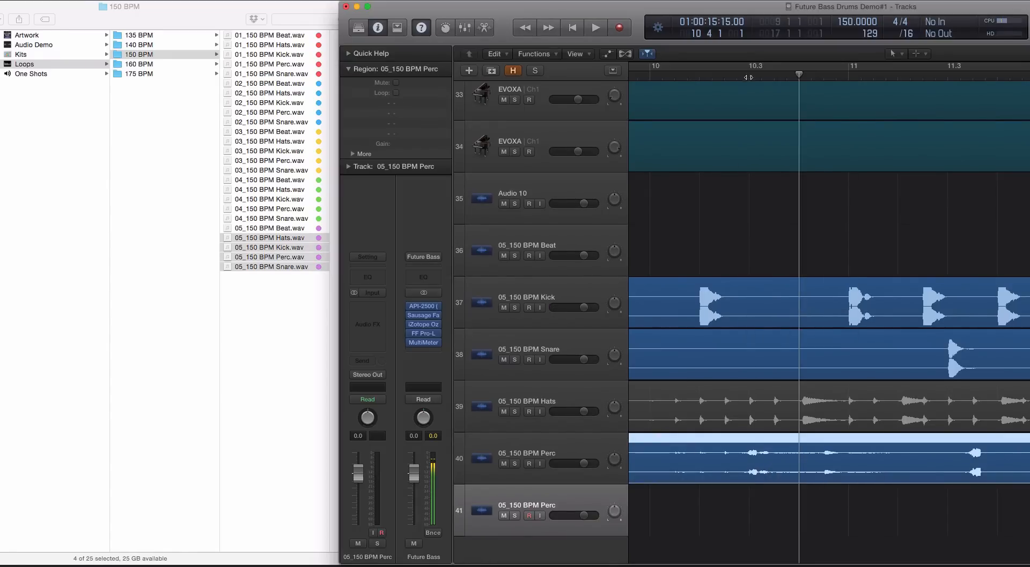
pyautogui.press('t')
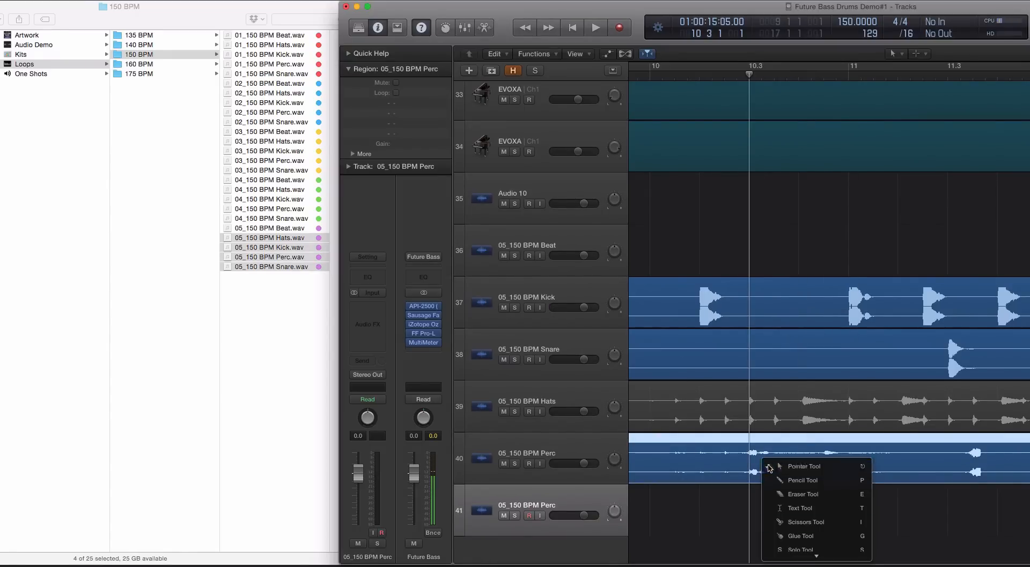
pyautogui.press('i')
pyautogui.click(751, 472)
pyautogui.moveTo(748, 472); pyautogui.dragTo(749, 472)
# Split the second Perc part again just before its next percussion hit in beat 4 of bar 10
pyautogui.press('t')
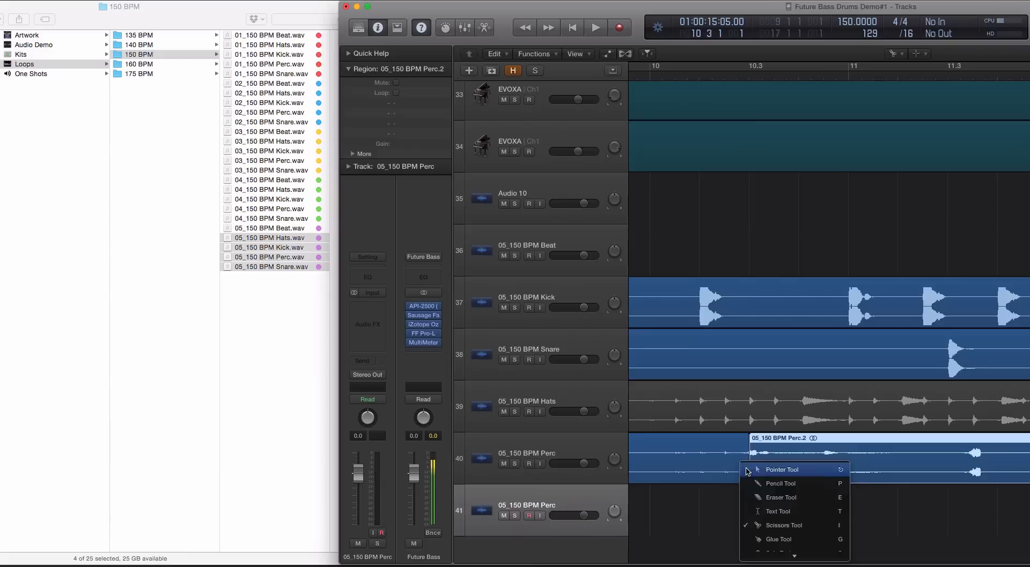
pyautogui.press('t')
pyautogui.press('t')
pyautogui.press('i')
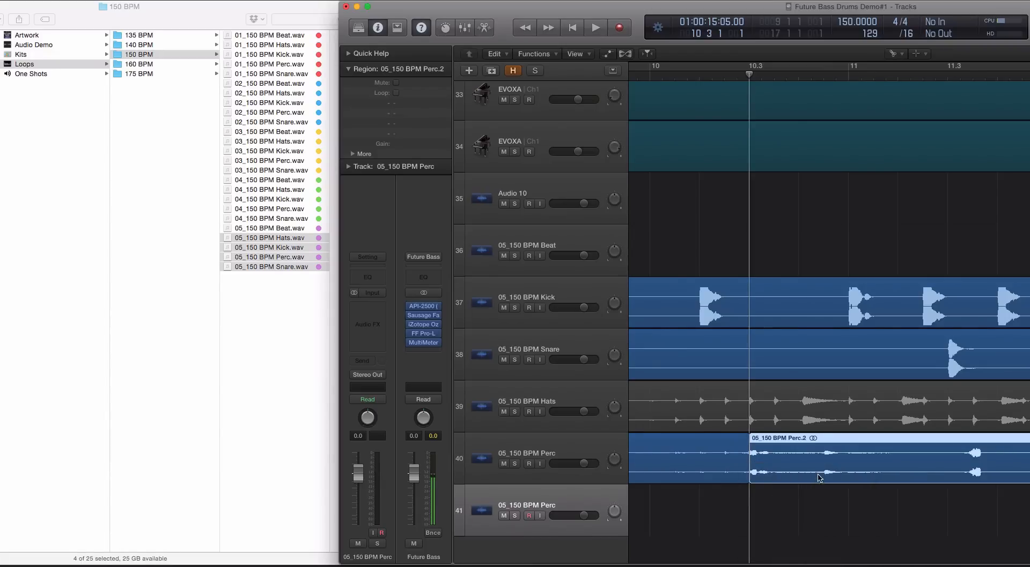
pyautogui.moveTo(823, 475); pyautogui.dragTo(823, 475)
# Audition the isolated Perc slice in solo, then move it to the duplicate Perc track, starting at 10 4 1
pyautogui.click(787, 466)
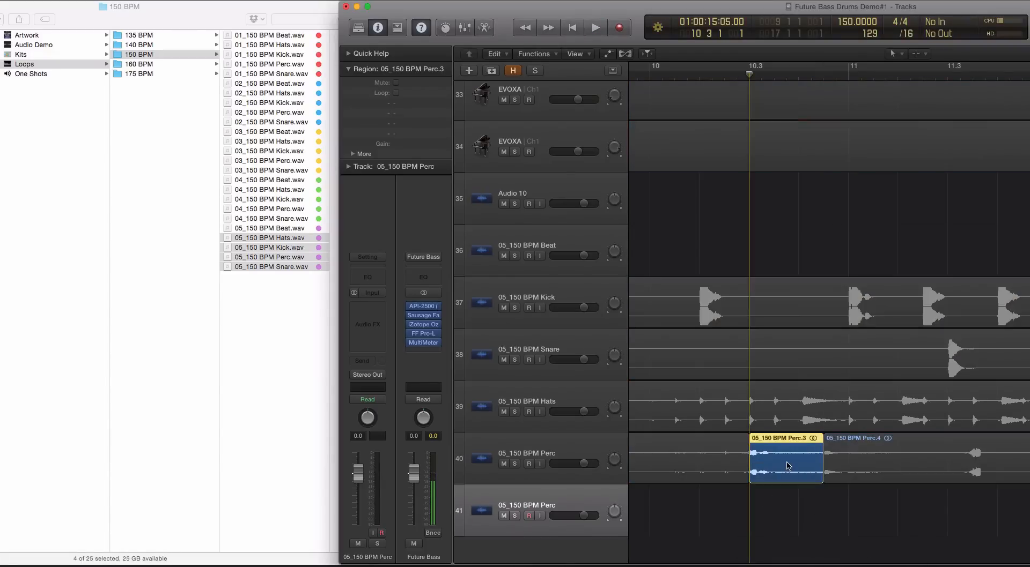
pyautogui.press('space')
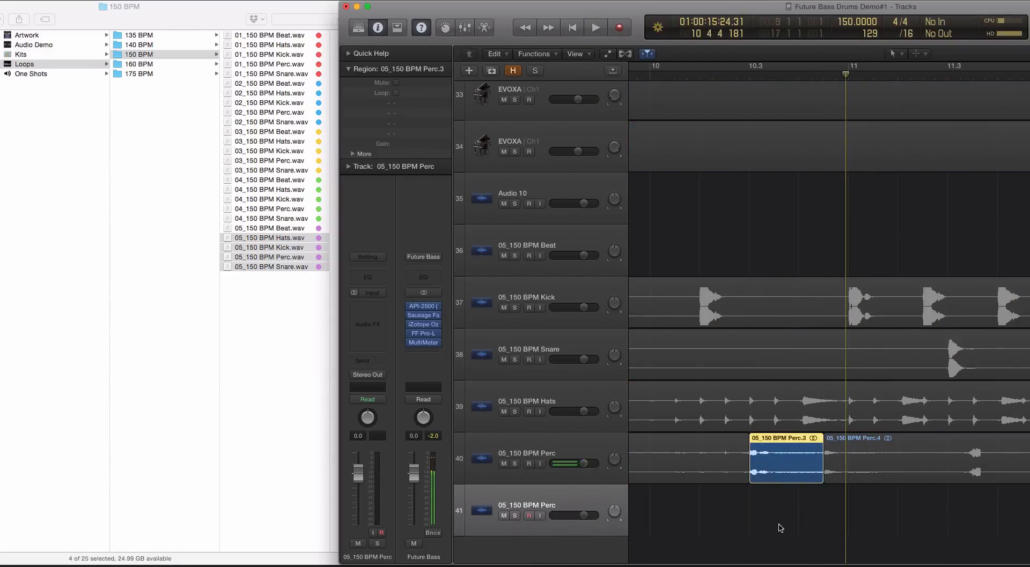
pyautogui.click(776, 502)
pyautogui.moveTo(774, 478); pyautogui.dragTo(823, 499)
# Play the moved slice in solo with the LD DigiString regions on tracks 31 and 32, and raise the duplicate Perc track's volume to 6.0 dB
pyautogui.scroll(3, 819, 474)
pyautogui.scroll(-1, 819, 474)
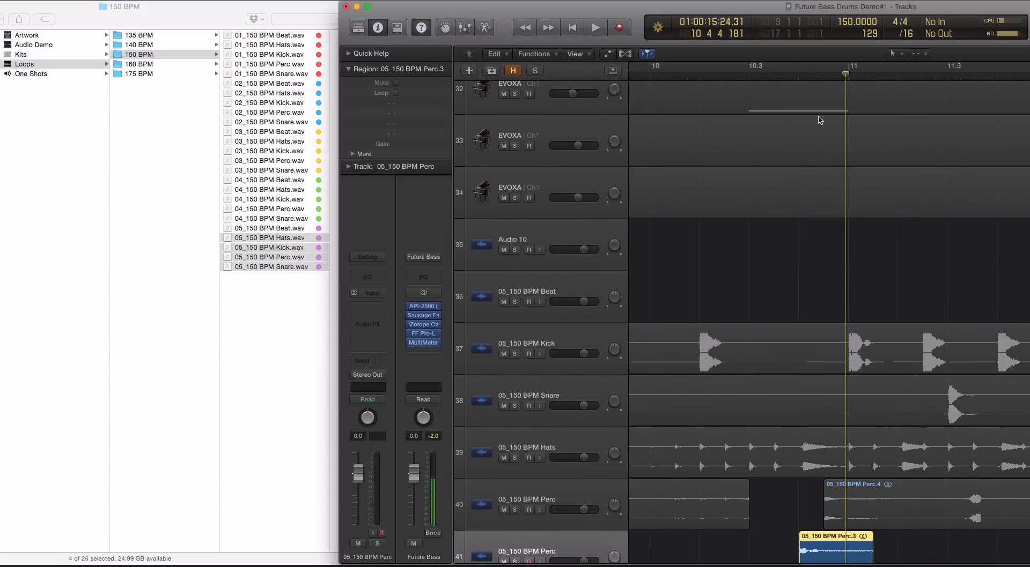
pyautogui.scroll(3, 770, 106)
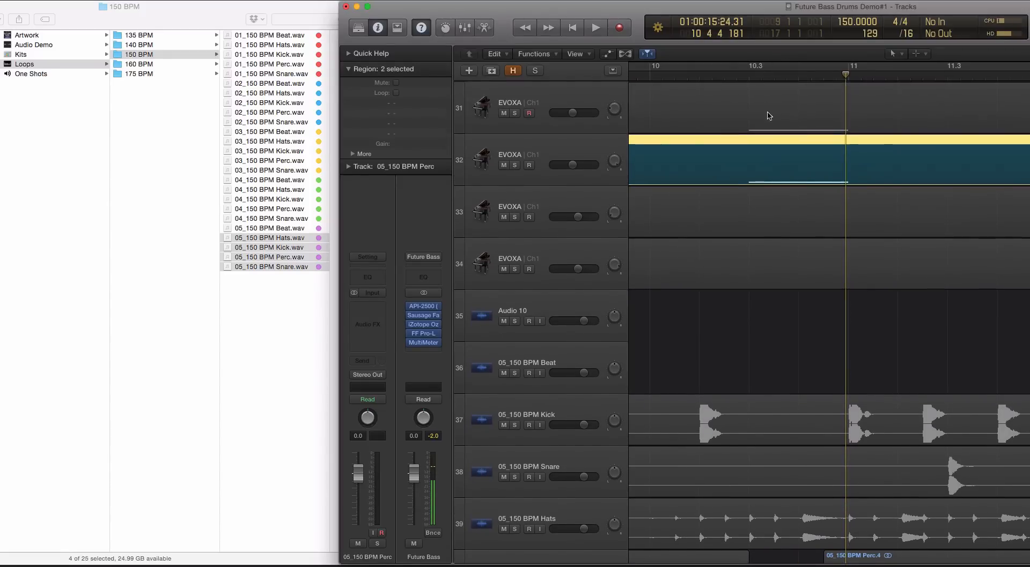
pyautogui.keyDown('shift'); pyautogui.click(759, 92); pyautogui.keyUp('shift')
pyautogui.scroll(-4, 826, 236)
pyautogui.press('space')
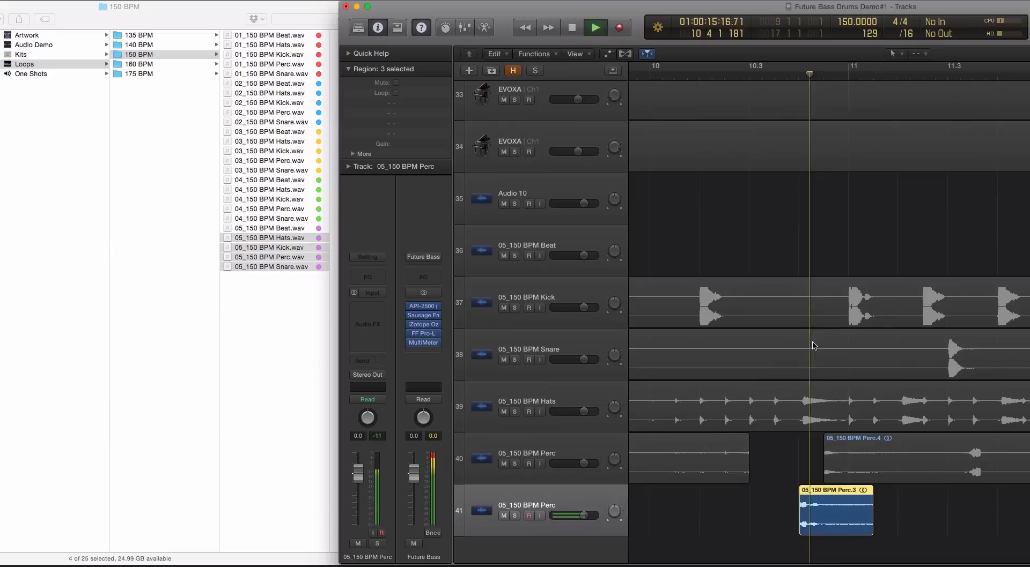
pyautogui.press('space')
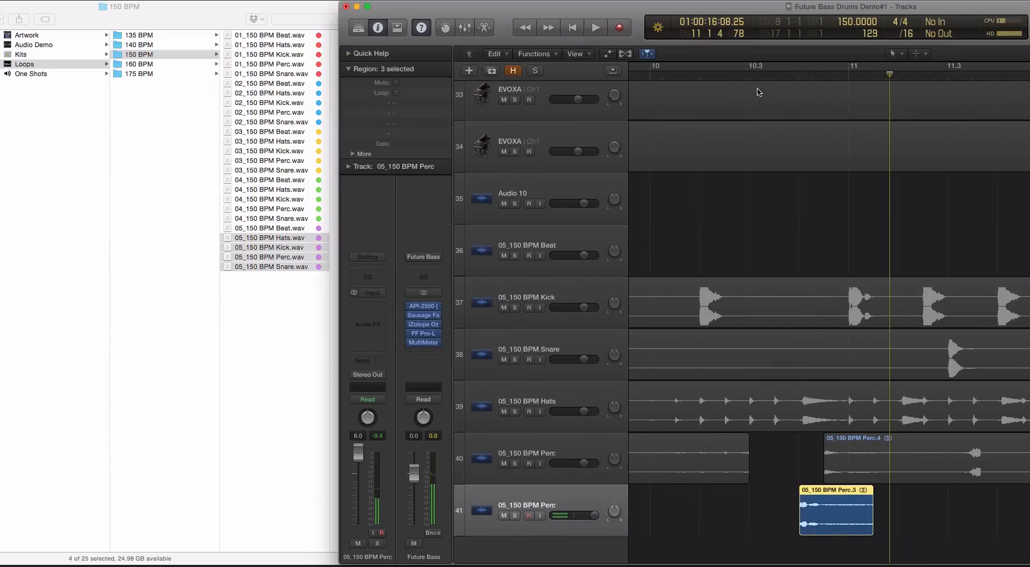
# Replay the soloed regions from 10 3 1, pan the duplicate Perc track to +51 and turn solo off
pyautogui.click(748, 76)
pyautogui.press('space')
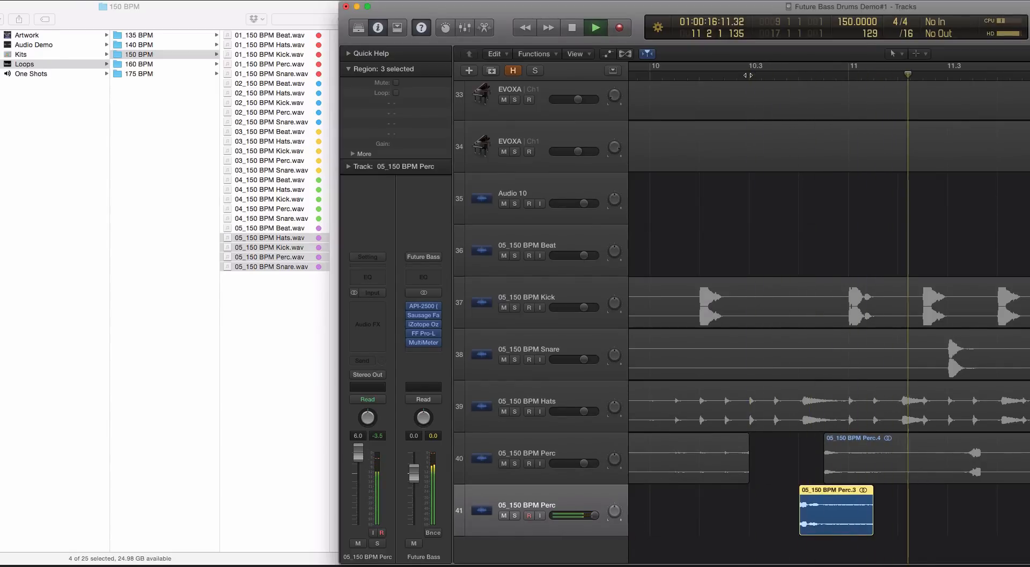
pyautogui.press('space')
pyautogui.moveTo(620, 479); pyautogui.dragTo(619, 478)
pyautogui.hotkey('ctrl', 's')
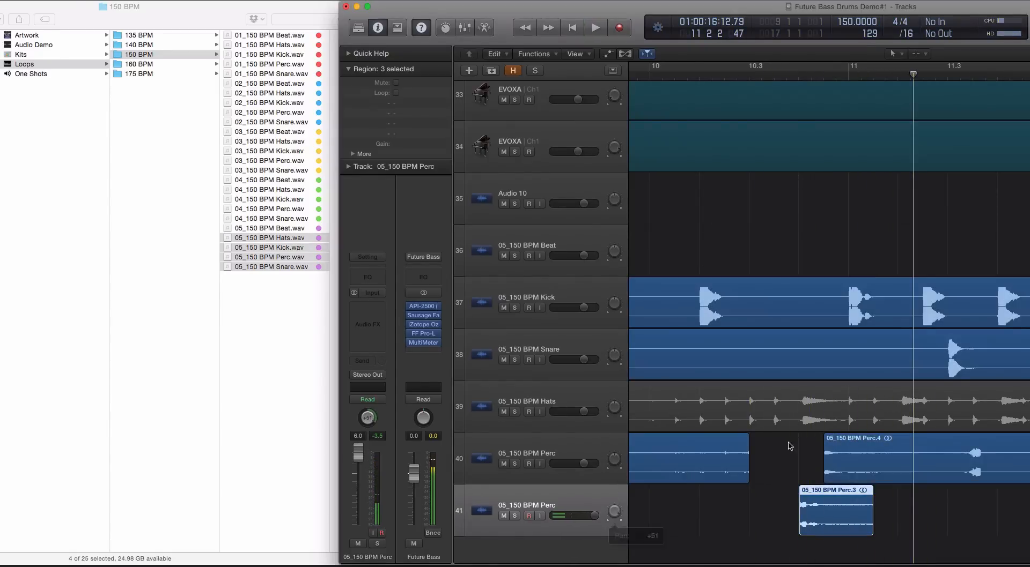
# Listen to the first part of the split Perc region in solo from early in bar 10, then turn solo off
pyautogui.press('super+Left')
pyautogui.press('super+Left')
pyautogui.click(803, 455)
pyautogui.hotkey('ctrl', 's')
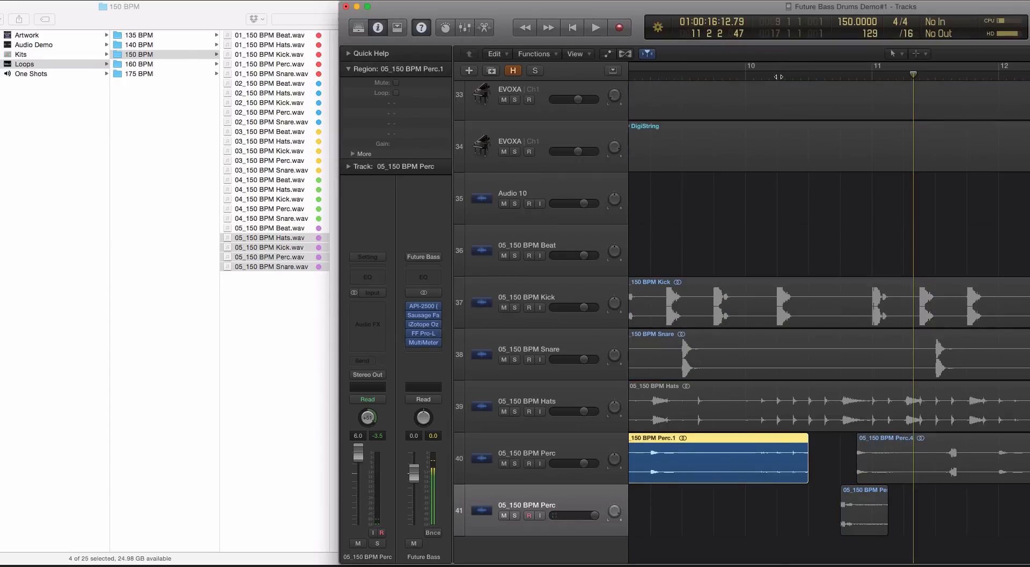
pyautogui.click(777, 76)
pyautogui.press('space')
pyautogui.press('space')
pyautogui.hotkey('ctrl', 's')
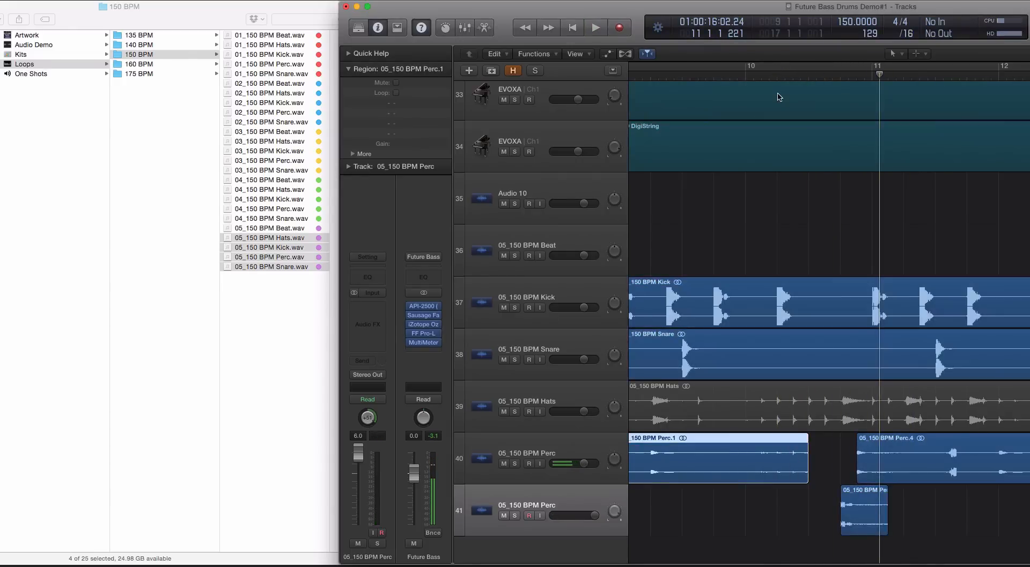
# Turn cycling back on from bar 9 and play the edited percussion with the kick, snare and music
pyautogui.press('super+Left')
pyautogui.press('super+Left')
pyautogui.press('super+Up')
pyautogui.click(722, 67)
pyautogui.press('space')
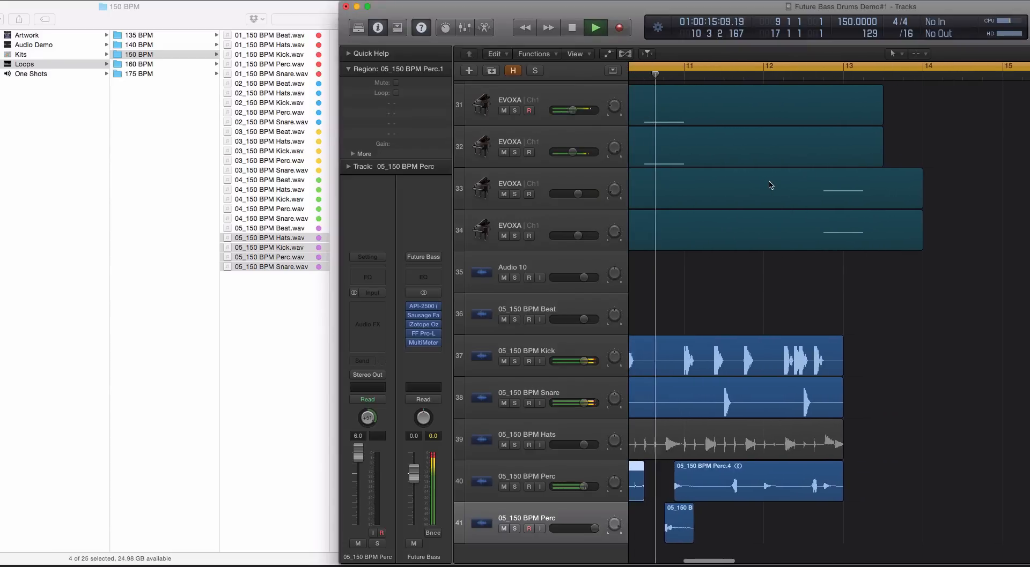
# Duplicate the lower Perc track, copy its slice before bar 11 onto the new track, and pan that track to -64
pyautogui.press('space')
pyautogui.click(548, 476)
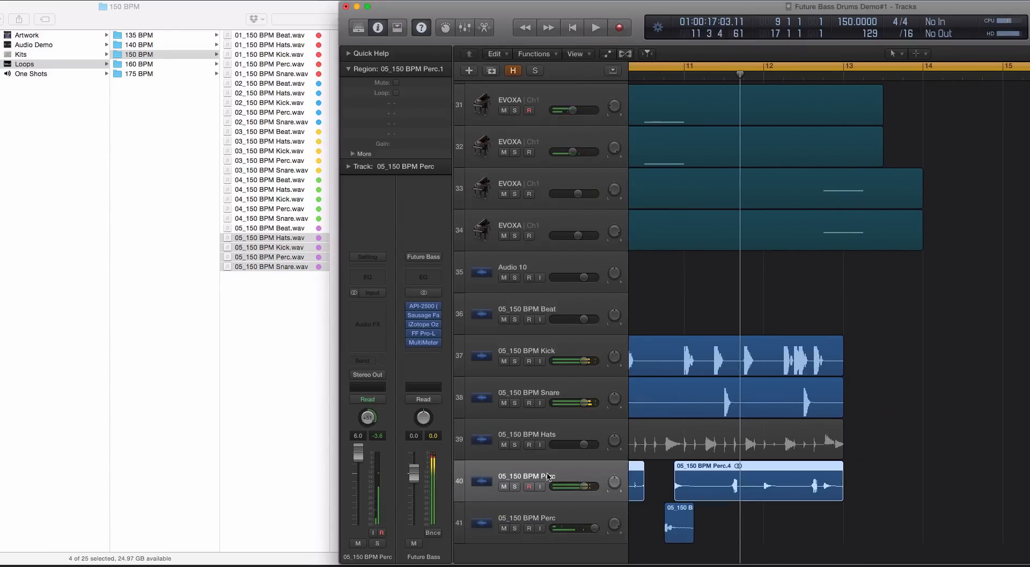
pyautogui.click(567, 505)
pyautogui.press('super+d')
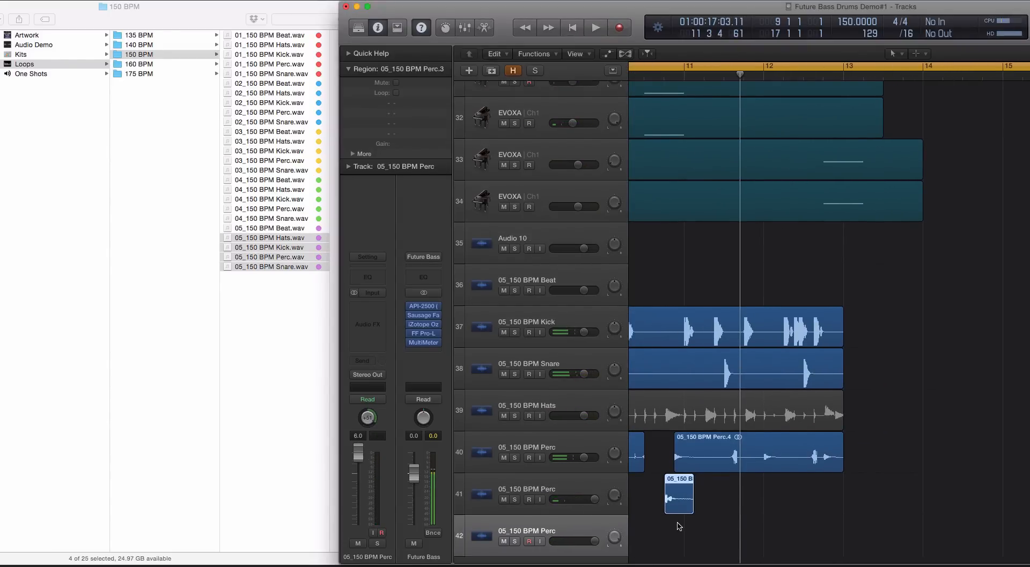
pyautogui.moveTo(674, 513); pyautogui.dragTo(674, 539)
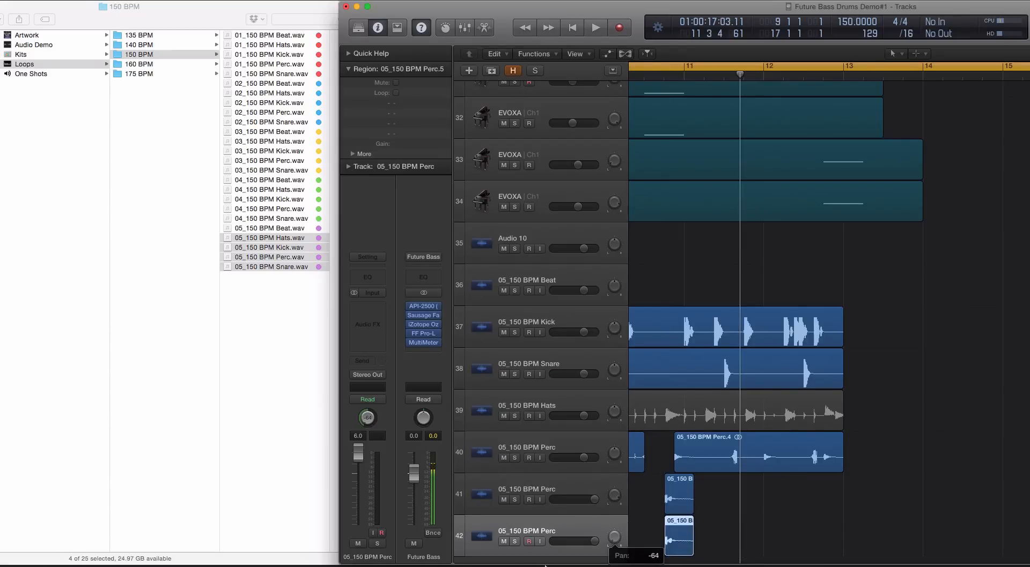
# Solo the LD DigiString region on track 29 and listen to it from late in bar 9
pyautogui.scroll(-5, 623, 481)
pyautogui.hscroll(4, 623, 481)
pyautogui.hscroll(-6, 624, 481)
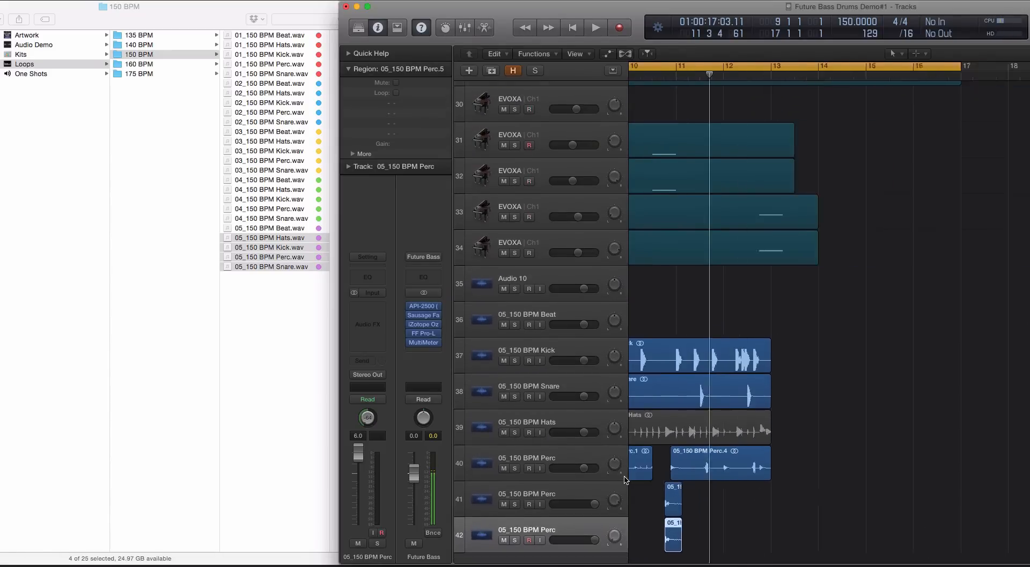
pyautogui.hscroll(5, 673, 196)
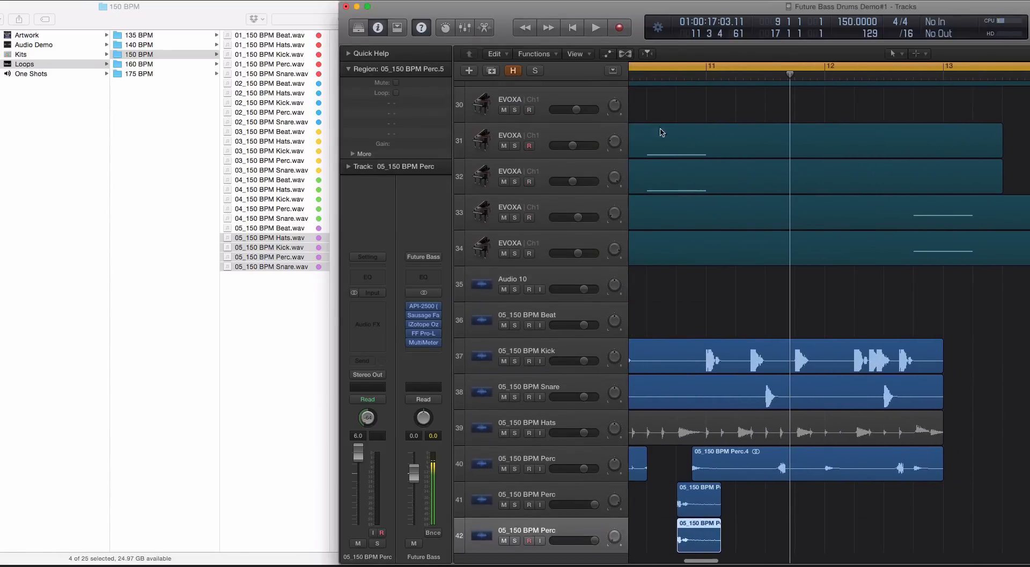
pyautogui.moveTo(661, 115); pyautogui.dragTo(679, 192)
pyautogui.hscroll(-5, 679, 194)
pyautogui.scroll(3, 678, 194)
pyautogui.click(756, 146)
pyautogui.hotkey('ctrl', 's')
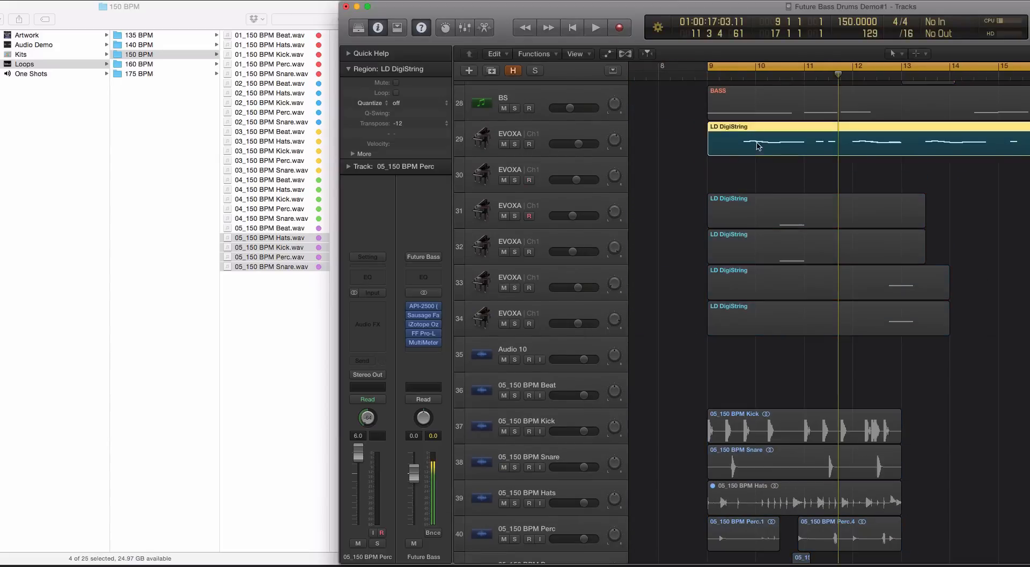
pyautogui.click(740, 72)
pyautogui.press('space')
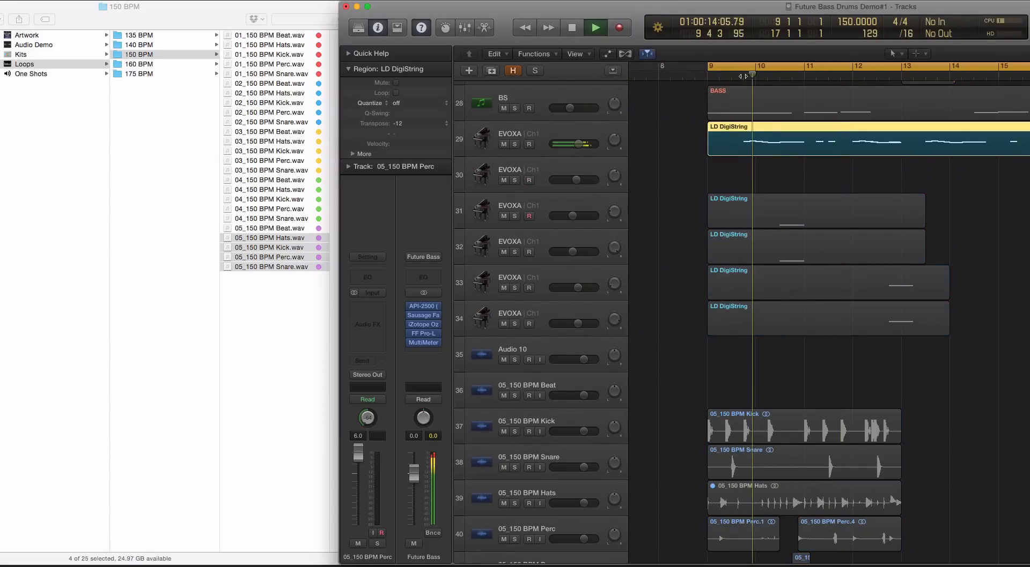
pyautogui.press('space')
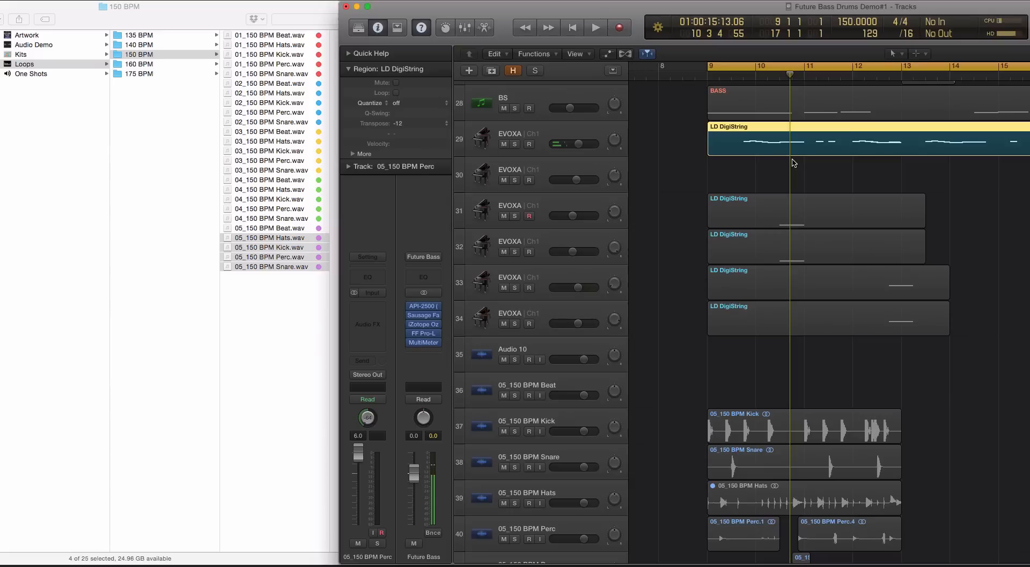
# Open the track 29 LD DigiString region in the Piano Roll and select the C3 note just before bar 13
pyautogui.press('p')
pyautogui.click(749, 499)
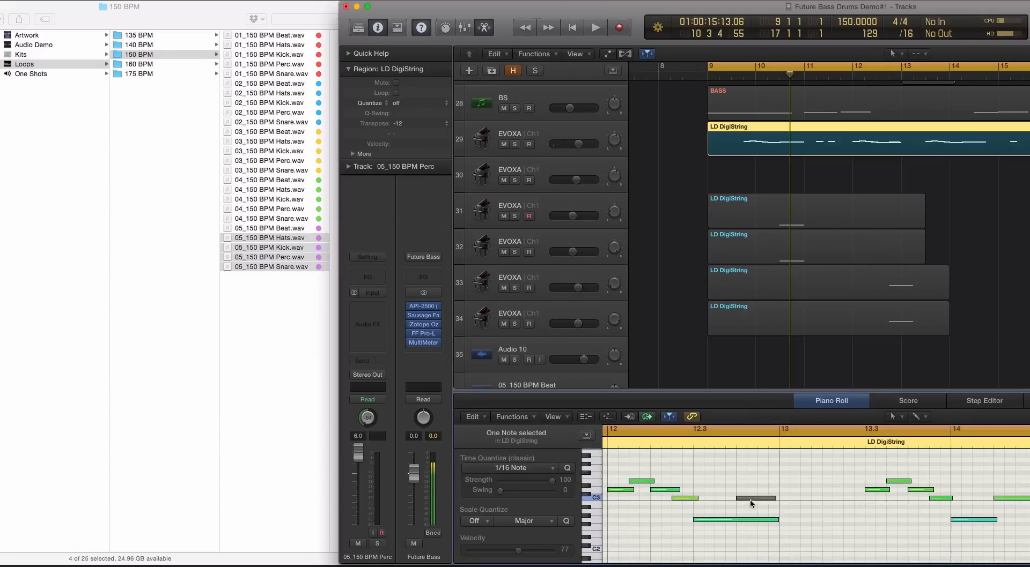
# Select the two short 05_150 BPM Perc regions on tracks 41 and 42 and set track 42's pan to +38
pyautogui.moveTo(681, 189); pyautogui.dragTo(800, 264)
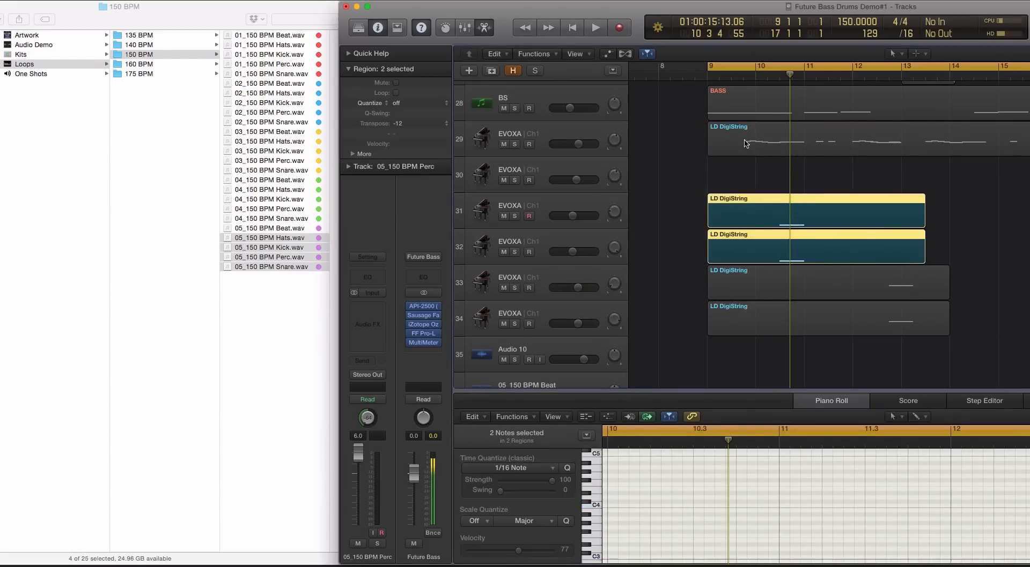
pyautogui.scroll(-10, 794, 206)
pyautogui.scroll(1, 782, 287)
pyautogui.moveTo(767, 306); pyautogui.dragTo(814, 344)
pyautogui.scroll(4, 812, 300)
pyautogui.scroll(2, 799, 241)
pyautogui.scroll(-1, 789, 209)
pyautogui.scroll(3, 789, 209)
pyautogui.scroll(-9, 791, 209)
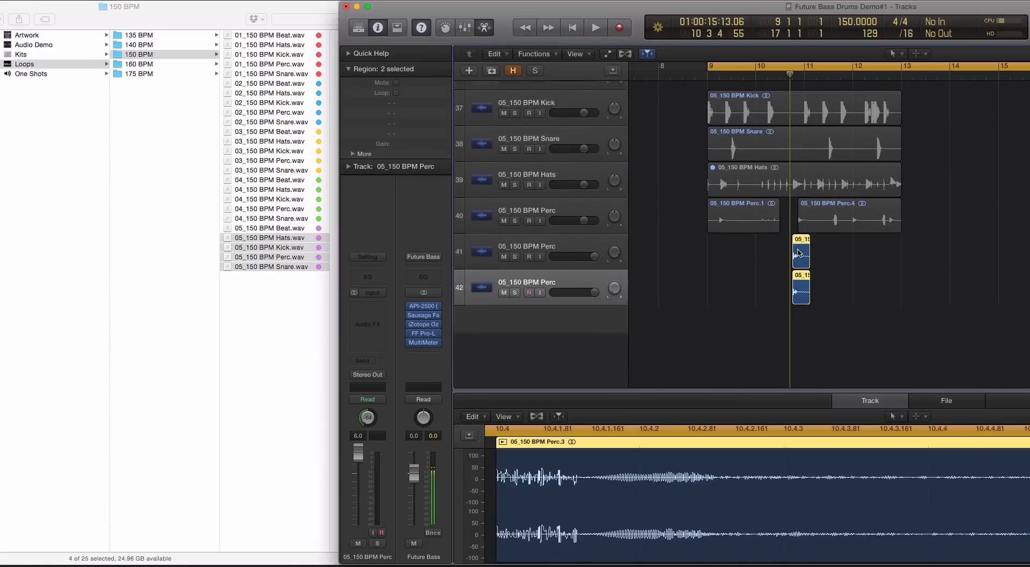
pyautogui.click(614, 342)
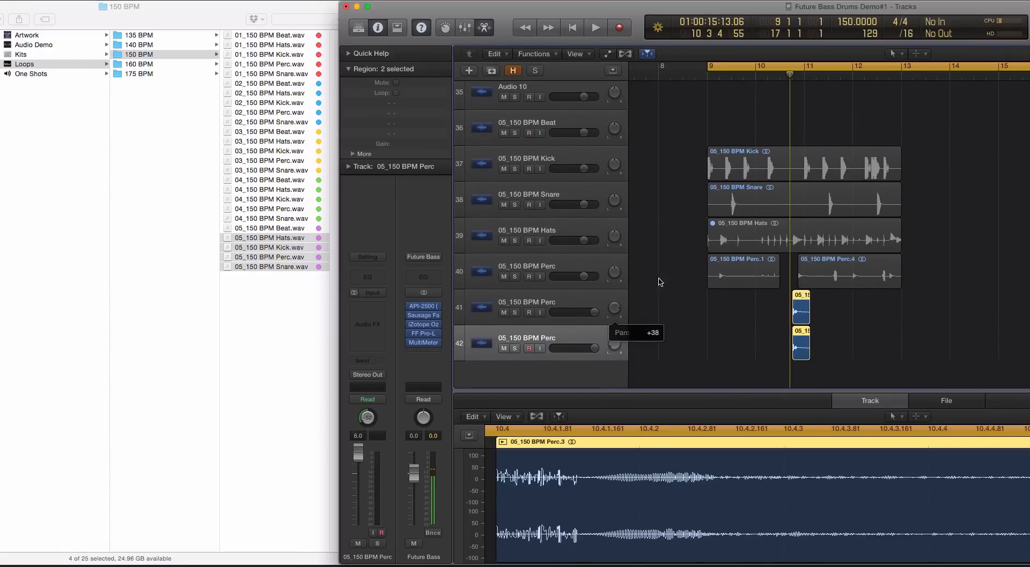
# Turn off region solo mode and play the full arrangement from bar 9 with percussion track 40 selected
pyautogui.hotkey('ctrl', 's')
pyautogui.press('space')
pyautogui.scroll(3, 775, 207)
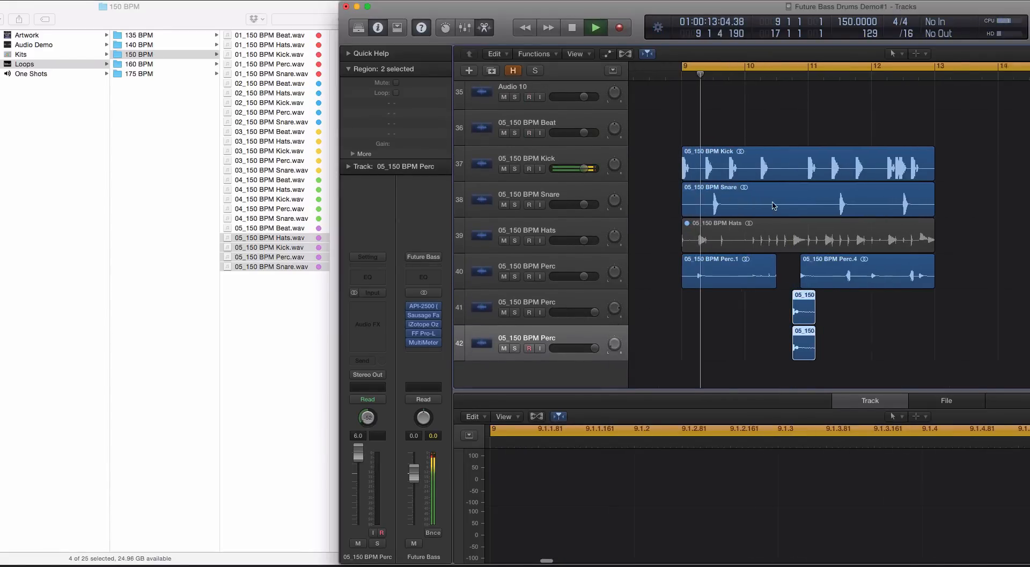
pyautogui.click(565, 265)
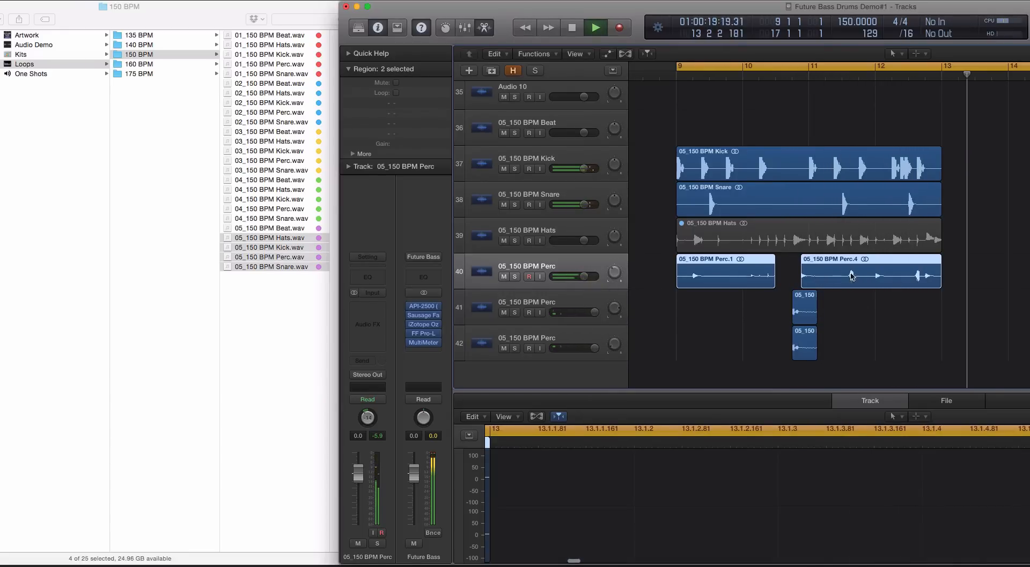
pyautogui.press('super+Left')
pyautogui.press('super+Up')
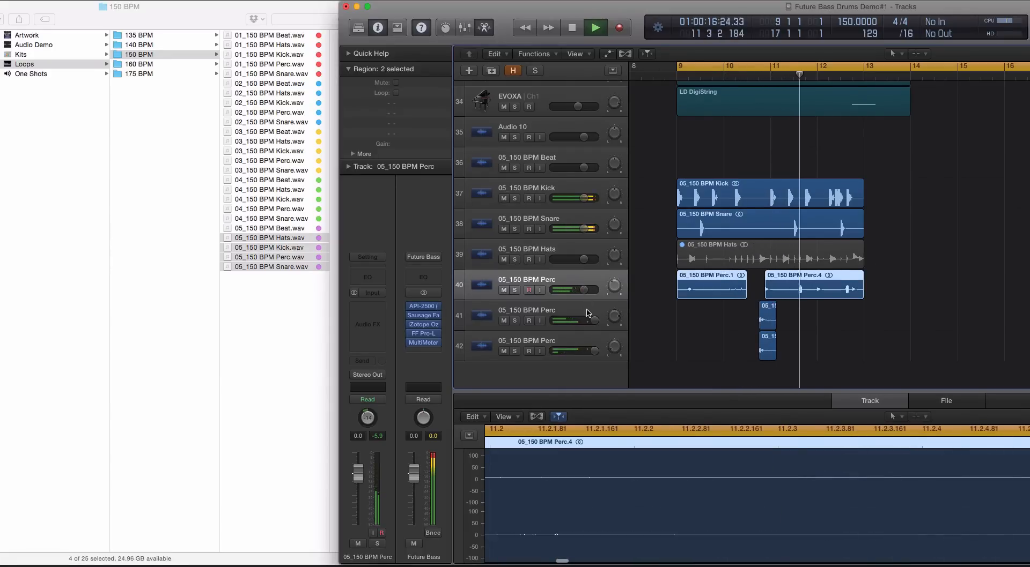
# Select percussion track 41, stop playback, and inspect the Sausage Fattener plug-in on its channel strip
pyautogui.click(543, 320)
pyautogui.press('space')
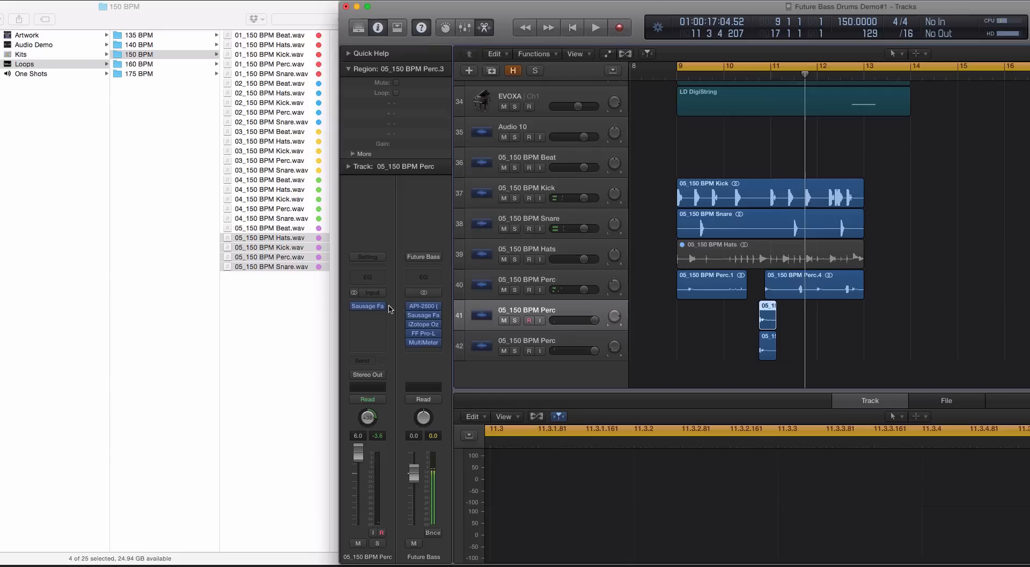
pyautogui.click(369, 306)
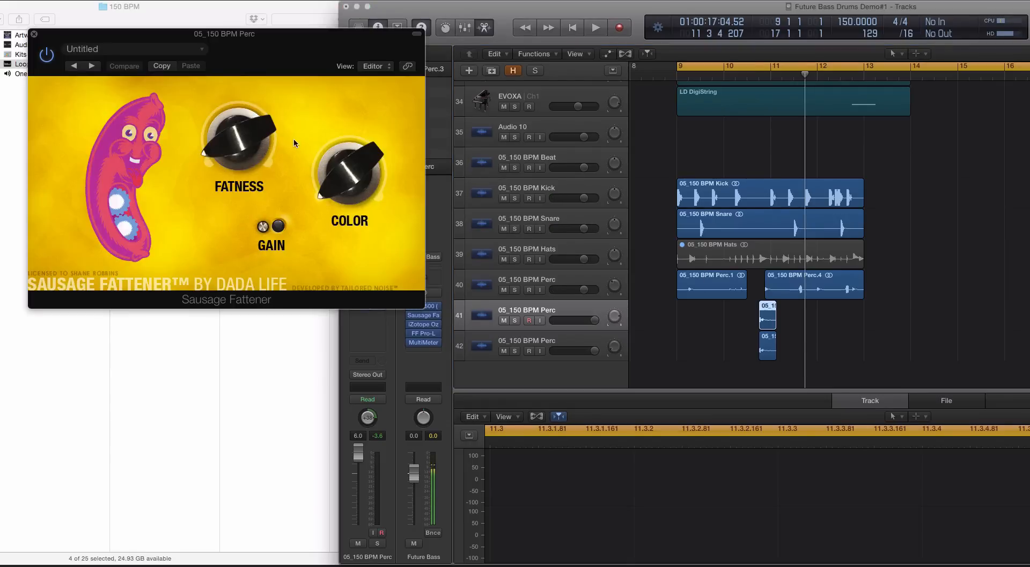
pyautogui.click(33, 34)
# In the mixer, copy the Sausage Fattener plug-in from percussion track 41 onto percussion track 42
pyautogui.press('x')
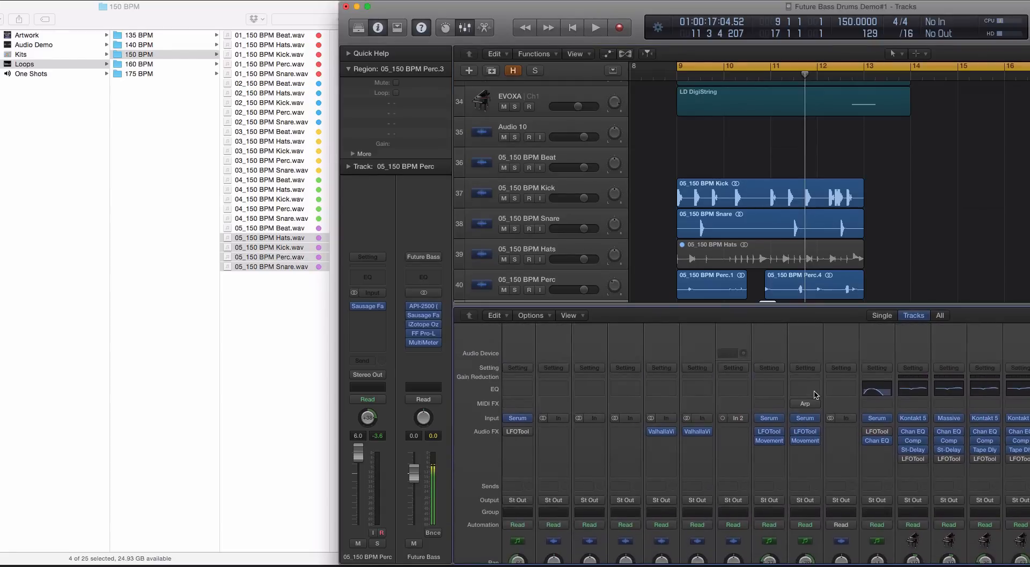
pyautogui.hscroll(1, 814, 395)
pyautogui.hscroll(-1, 812, 393)
pyautogui.scroll(-4, 638, 279)
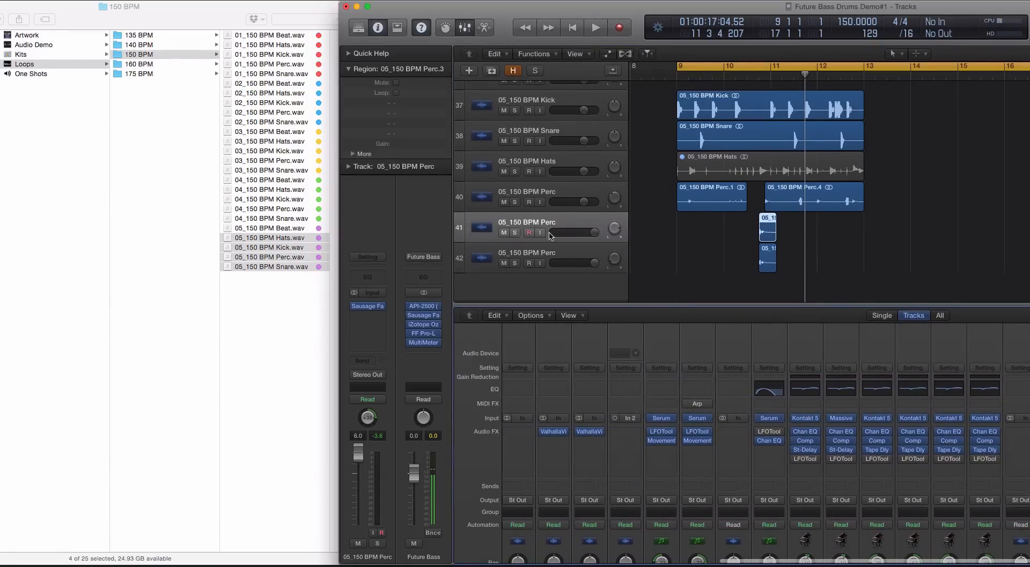
pyautogui.click(553, 250)
pyautogui.hscroll(3, 902, 406)
pyautogui.hscroll(-3, 902, 405)
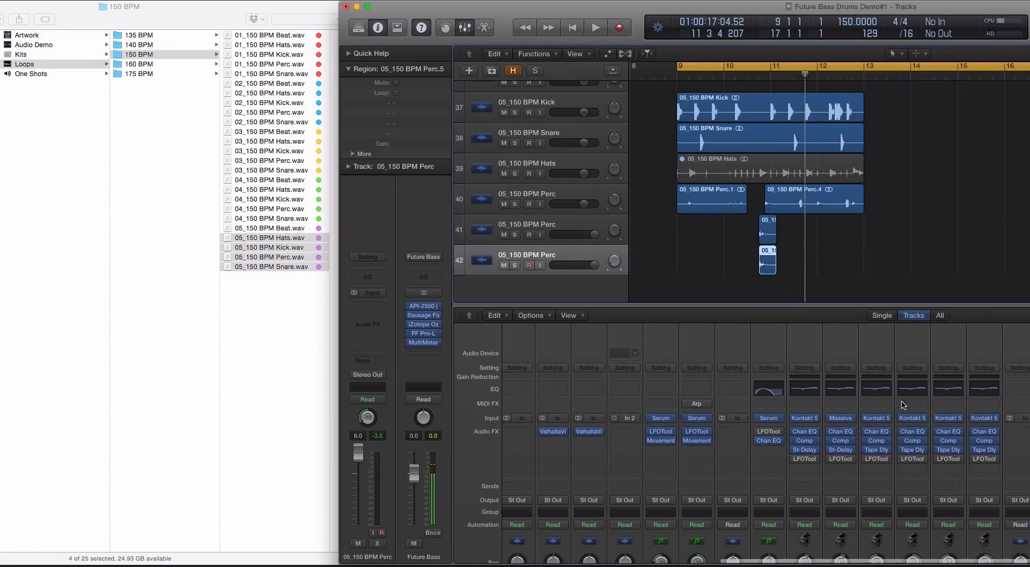
pyautogui.moveTo(515, 6); pyautogui.dragTo(238, 7)
pyautogui.hscroll(2, 809, 421)
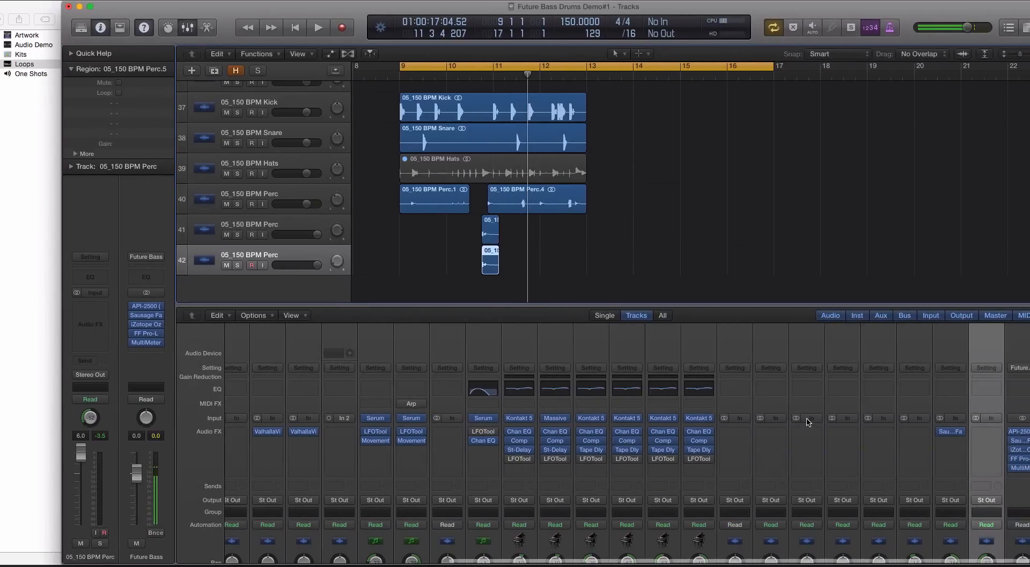
pyautogui.moveTo(959, 432); pyautogui.dragTo(994, 434)
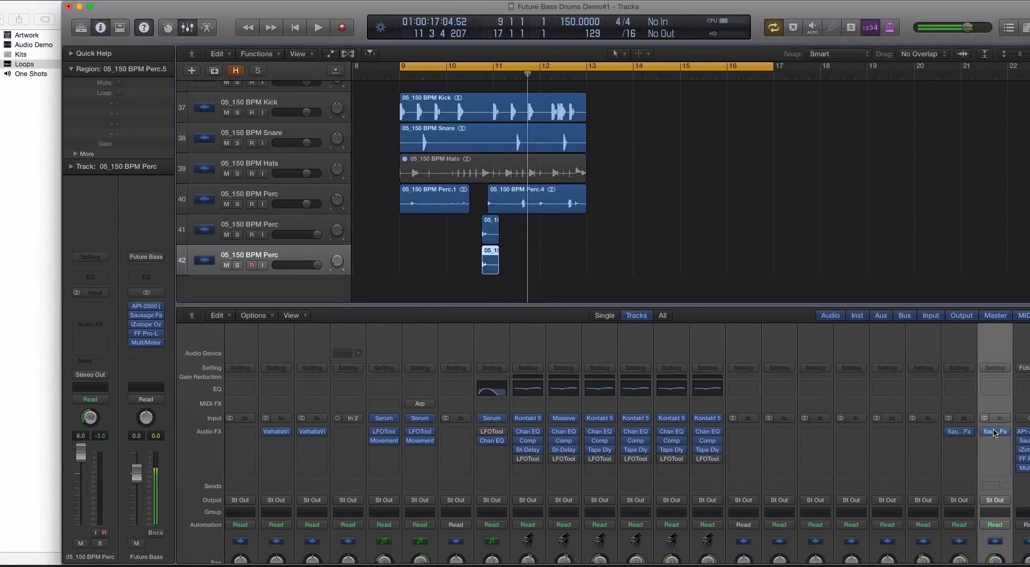
pyautogui.press('x')
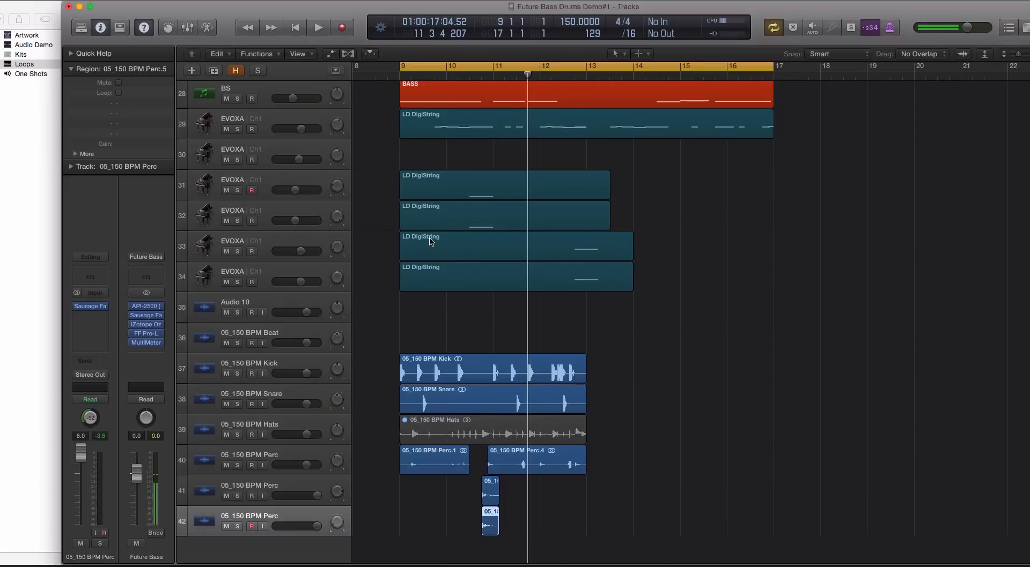
# Play the section and set the volume of percussion tracks 41 and 42 together to +5.2 dB
pyautogui.moveTo(390, 333); pyautogui.dragTo(596, 488)
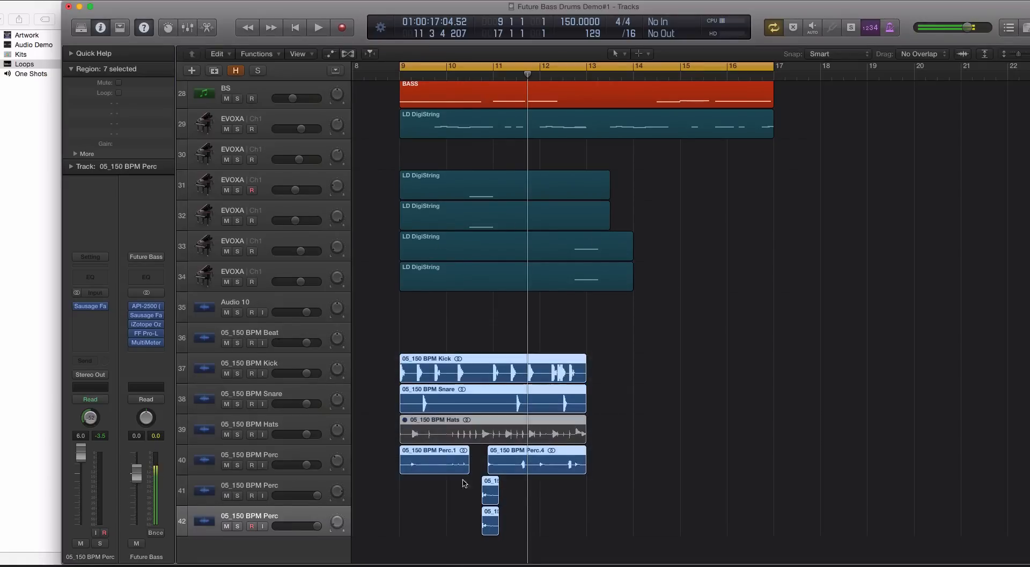
pyautogui.click(285, 485)
pyautogui.press('space')
pyautogui.press('super+Right')
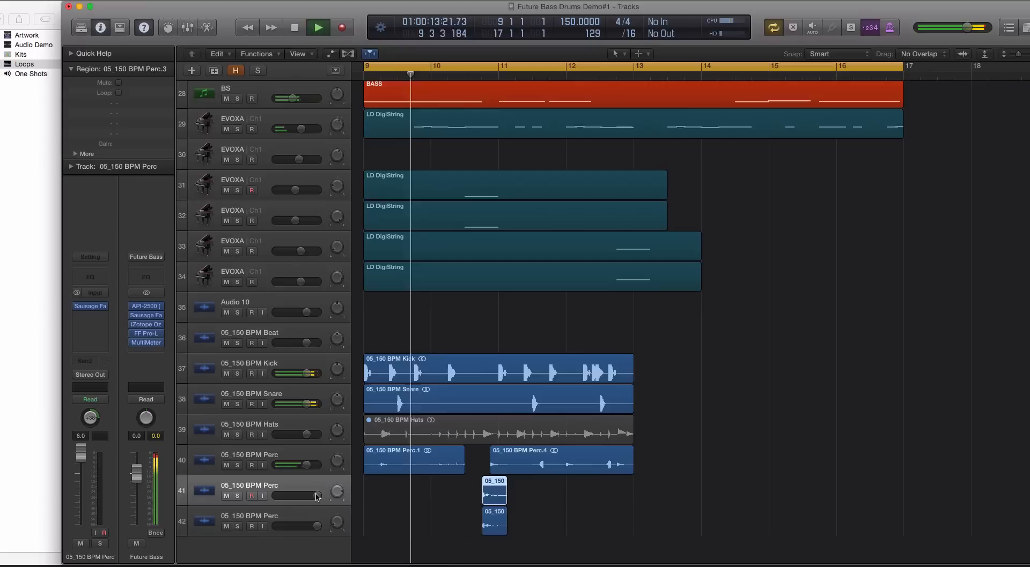
pyautogui.press('super+Down')
pyautogui.press('super+Right')
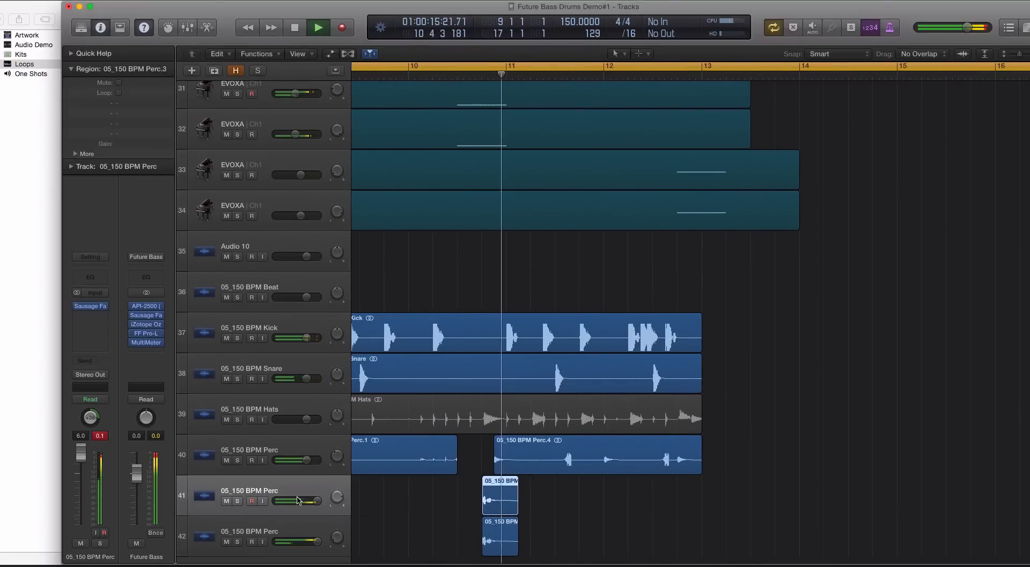
pyautogui.keyDown('shift'); pyautogui.click(321, 528); pyautogui.keyUp('shift')
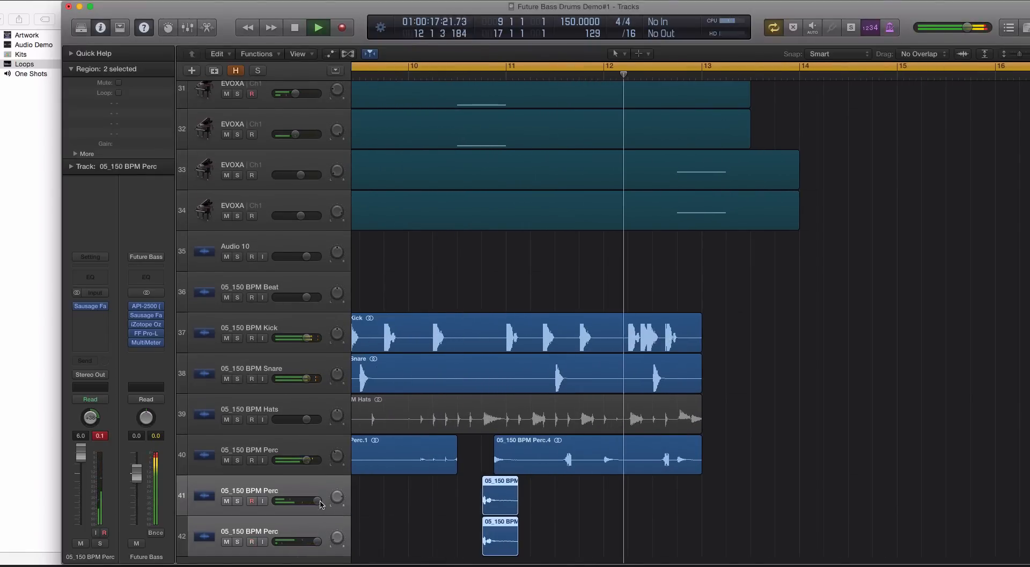
pyautogui.moveTo(318, 501); pyautogui.dragTo(315, 501)
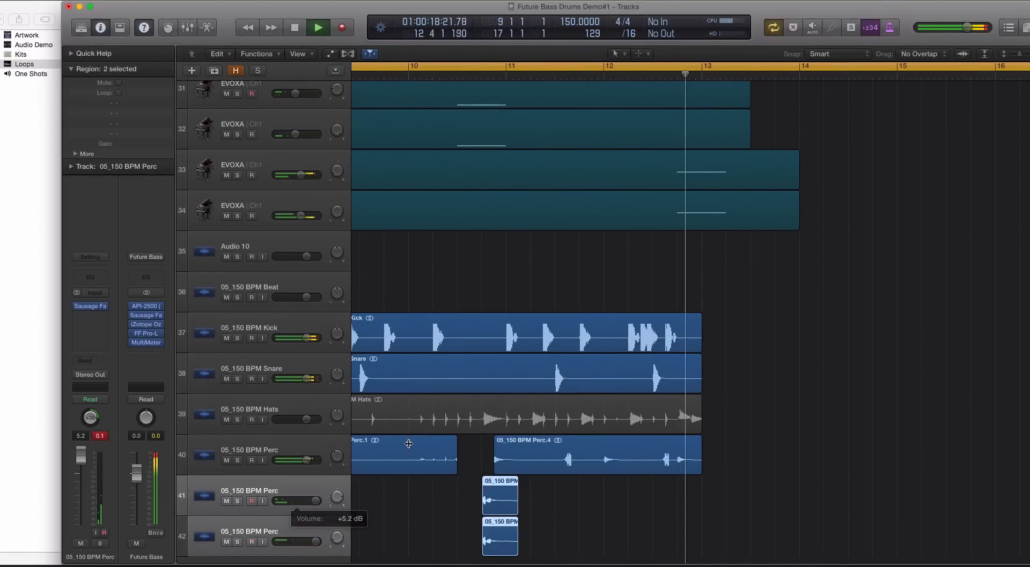
# With cycle off, play the passage from just before the short percussion hits in bar 10, stop, and re-enable cycle
pyautogui.click(471, 68)
pyautogui.click(471, 73)
pyautogui.press('space')
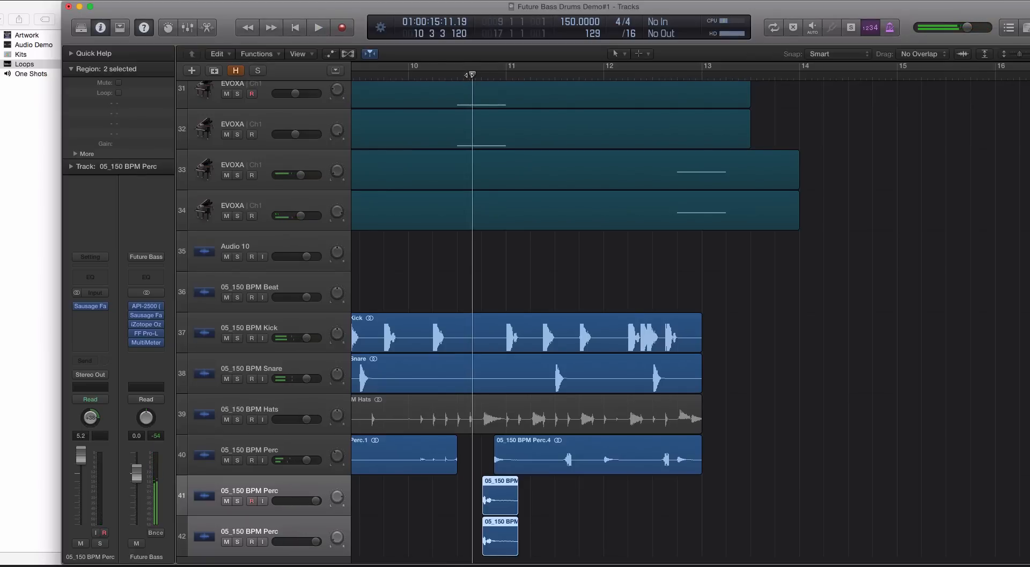
pyautogui.press('space')
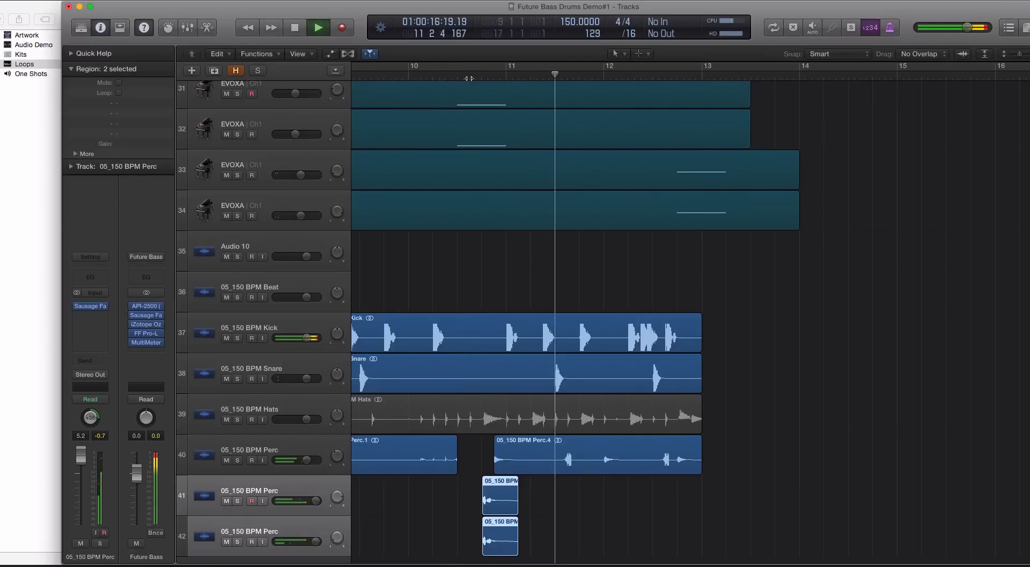
pyautogui.press('space')
pyautogui.click(474, 67)
# Trim the four LD DigiString regions on tracks 31 to 34 to end at bar 13
pyautogui.scroll(-5, 514, 154)
pyautogui.hscroll(-1, 535, 165)
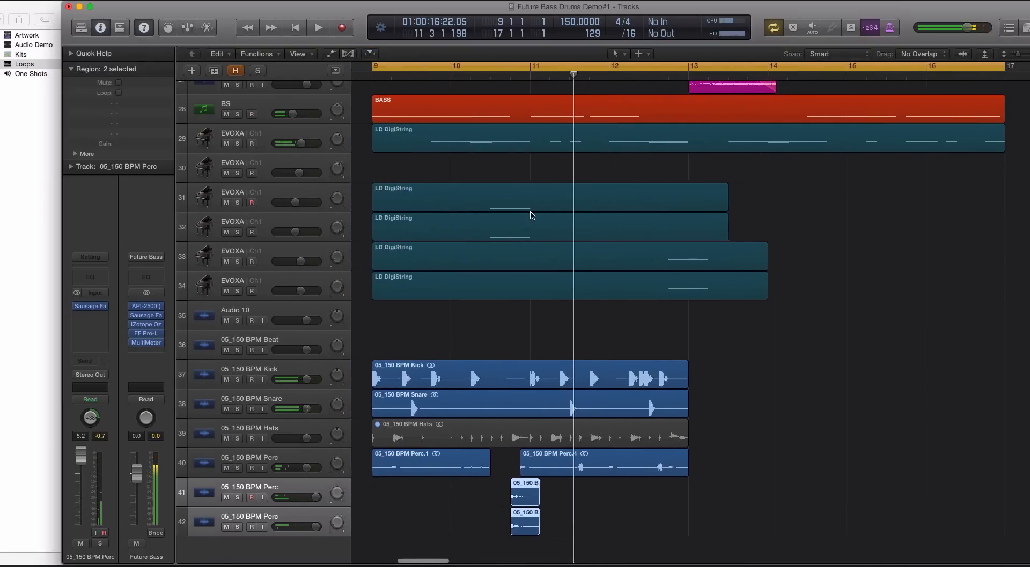
pyautogui.scroll(-4, 530, 216)
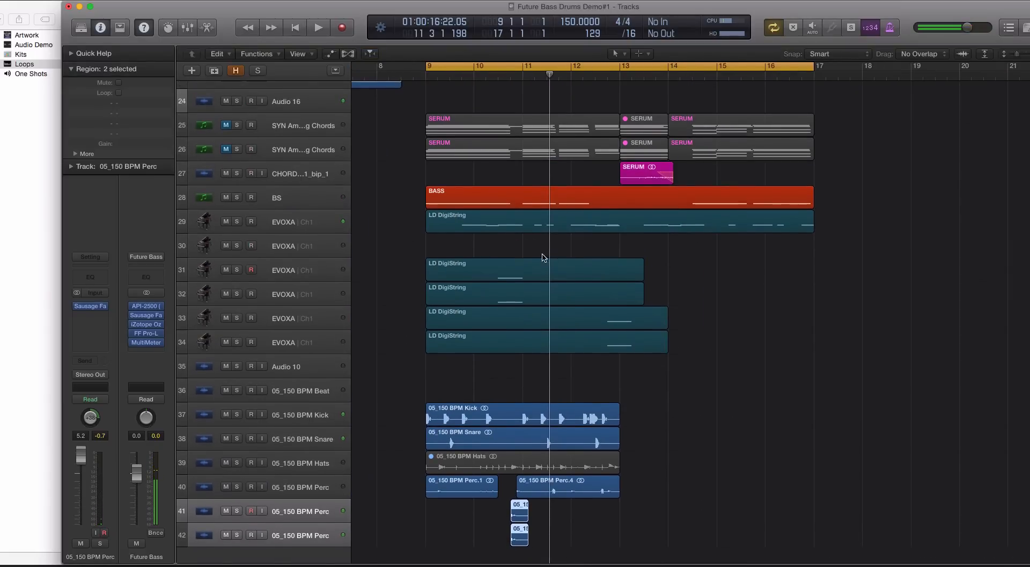
pyautogui.moveTo(689, 308); pyautogui.dragTo(619, 339)
pyautogui.moveTo(651, 276); pyautogui.dragTo(620, 300)
pyautogui.moveTo(672, 272); pyautogui.dragTo(572, 365)
pyautogui.moveTo(521, 343); pyautogui.dragTo(718, 343)
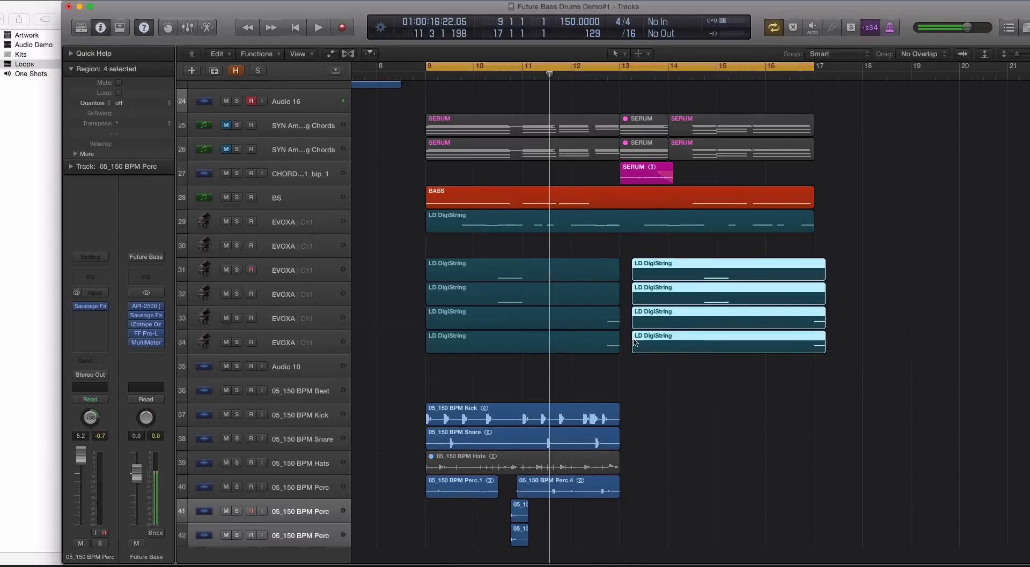
pyautogui.moveTo(637, 343); pyautogui.dragTo(648, 342)
pyautogui.click(677, 340)
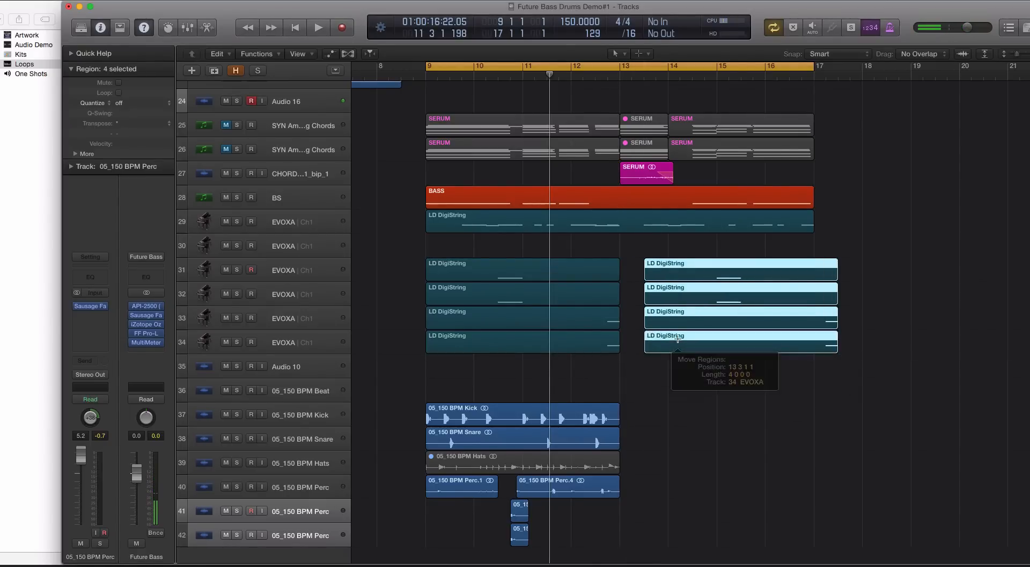
pyautogui.press('super+z')
pyautogui.press('super+z')
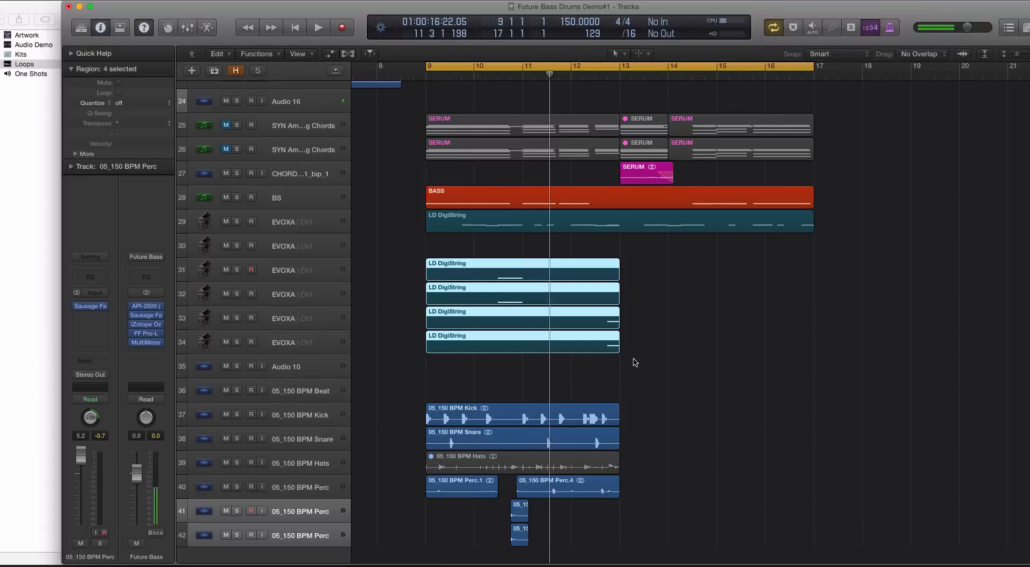
# Extend the LD DigiString regions on tracks 33 and 34 a quarter bar past bar 13, and copy those on tracks 31 and 32 to bar 13
pyautogui.moveTo(635, 363)
pyautogui.mouseDown()
pyautogui.moveTo(612, 321)
pyautogui.moveTo(646, 346)
pyautogui.moveTo(631, 348)
pyautogui.mouseUp()
pyautogui.moveTo(636, 264); pyautogui.dragTo(537, 301)
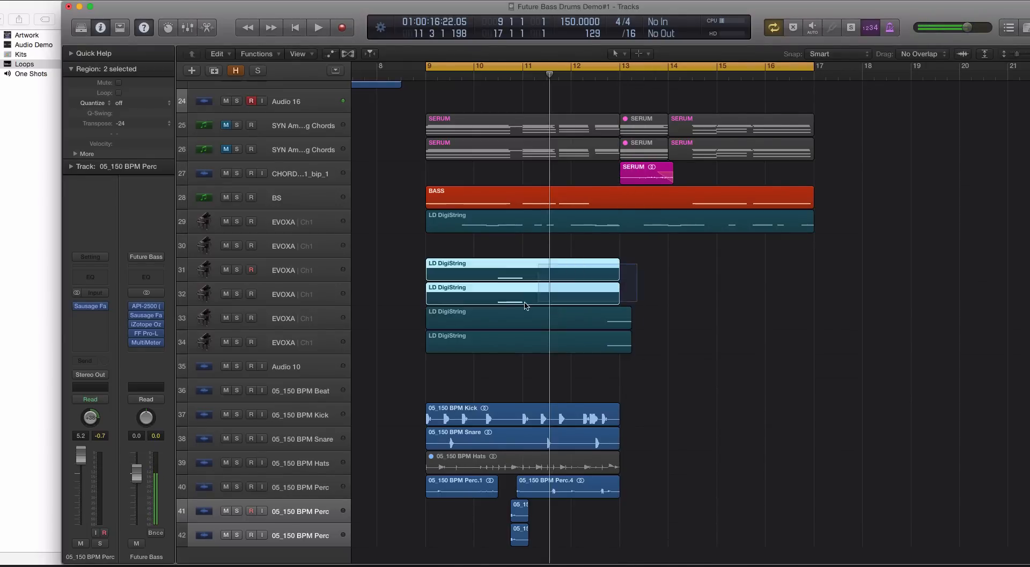
# Copy the LD DigiString regions on tracks 33 and 34 directly after the originals and shorten the copies to about three and a half bars
pyautogui.moveTo(650, 297); pyautogui.dragTo(568, 341)
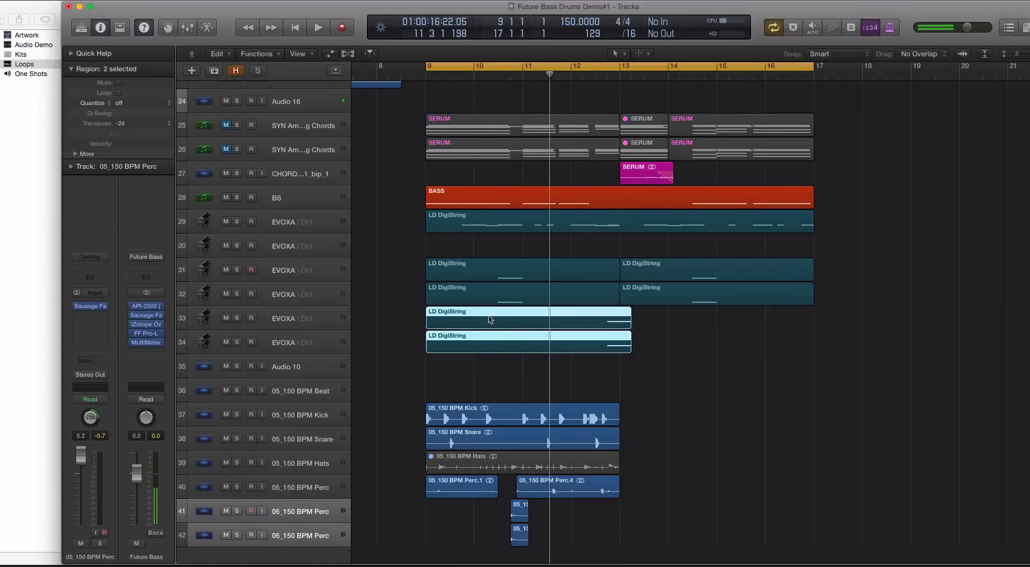
pyautogui.moveTo(489, 318); pyautogui.dragTo(696, 321)
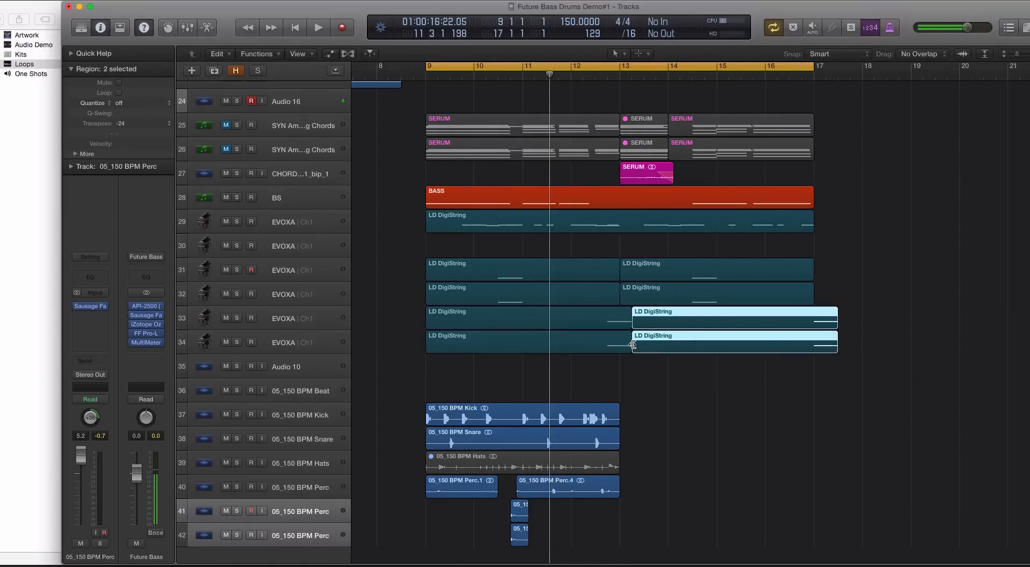
pyautogui.moveTo(633, 344); pyautogui.dragTo(644, 325)
# Play the section, stop, and move the copied regions on tracks 33 and 34 a quarter bar later to end at bar 17
pyautogui.press('space')
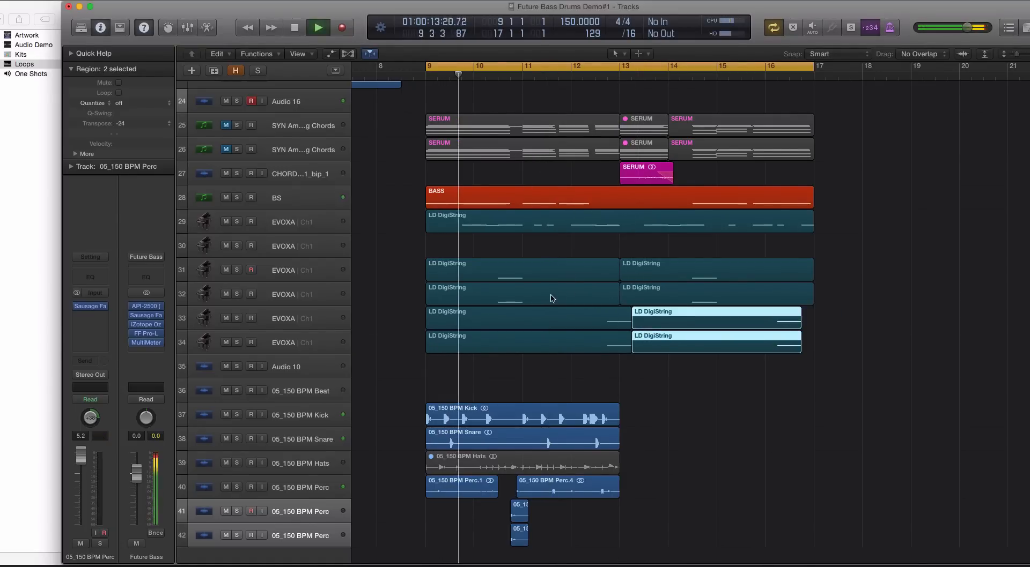
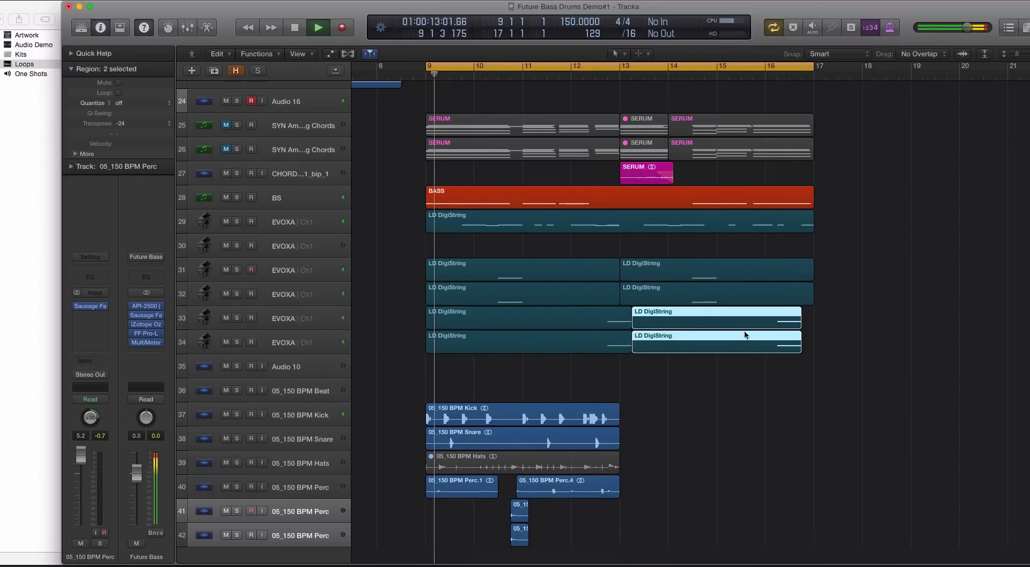
pyautogui.press('space')
pyautogui.moveTo(705, 320); pyautogui.dragTo(741, 322)
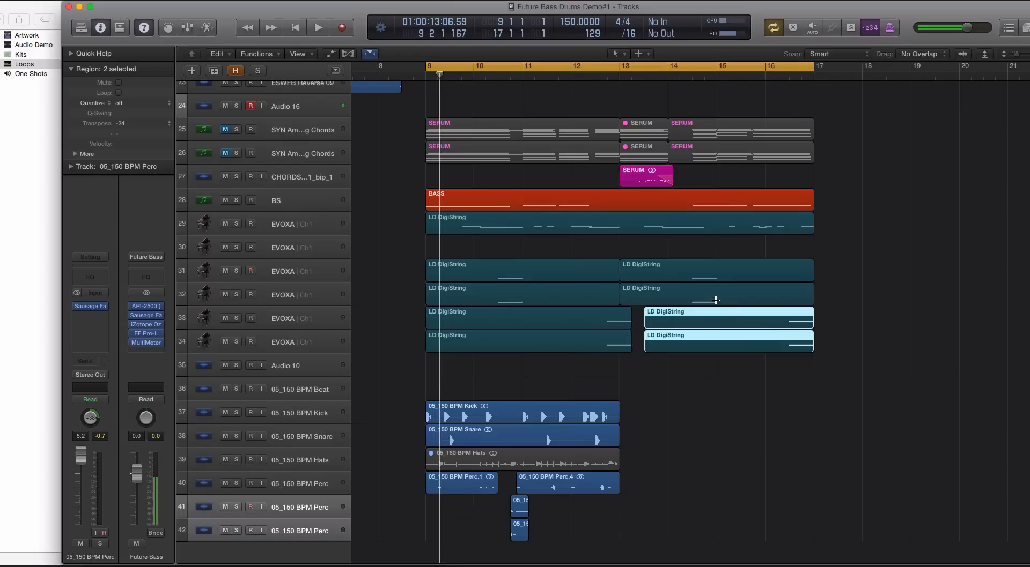
# Copy all the kick, snare, hats and percussion regions on tracks 37 to 42 to bar 13
pyautogui.moveTo(403, 395); pyautogui.dragTo(570, 431)
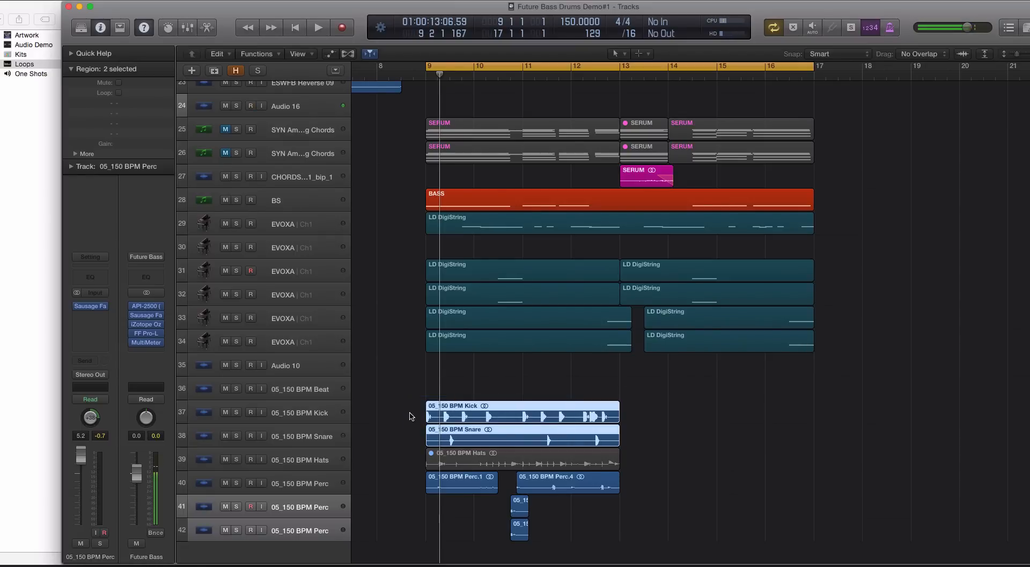
pyautogui.moveTo(410, 417); pyautogui.dragTo(627, 533)
pyautogui.moveTo(477, 414); pyautogui.dragTo(670, 419)
# Turn off cycle and play the arrangement from bar 13 to hear the duplicated section
pyautogui.click(621, 74)
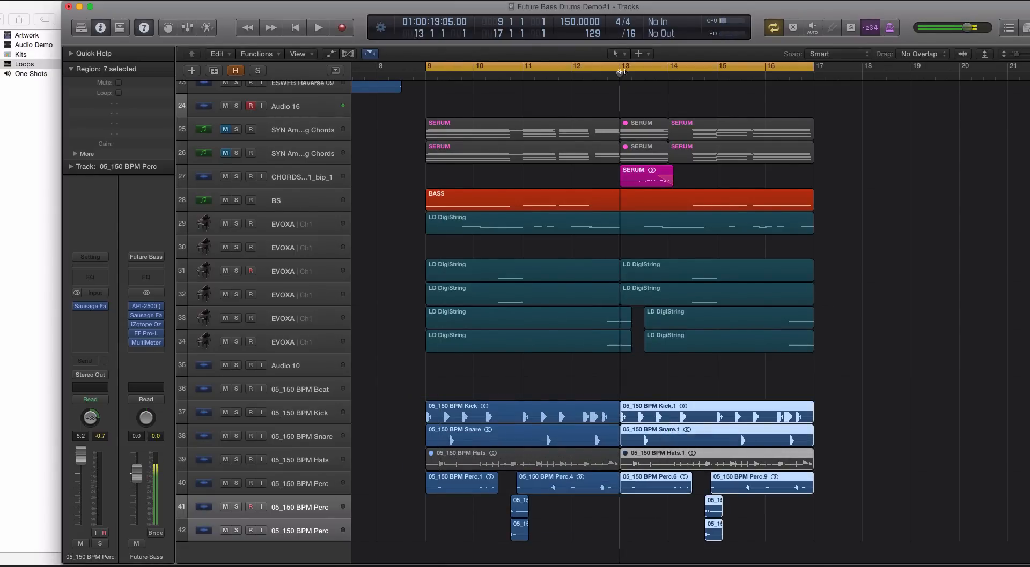
pyautogui.click(620, 67)
pyautogui.press('space')
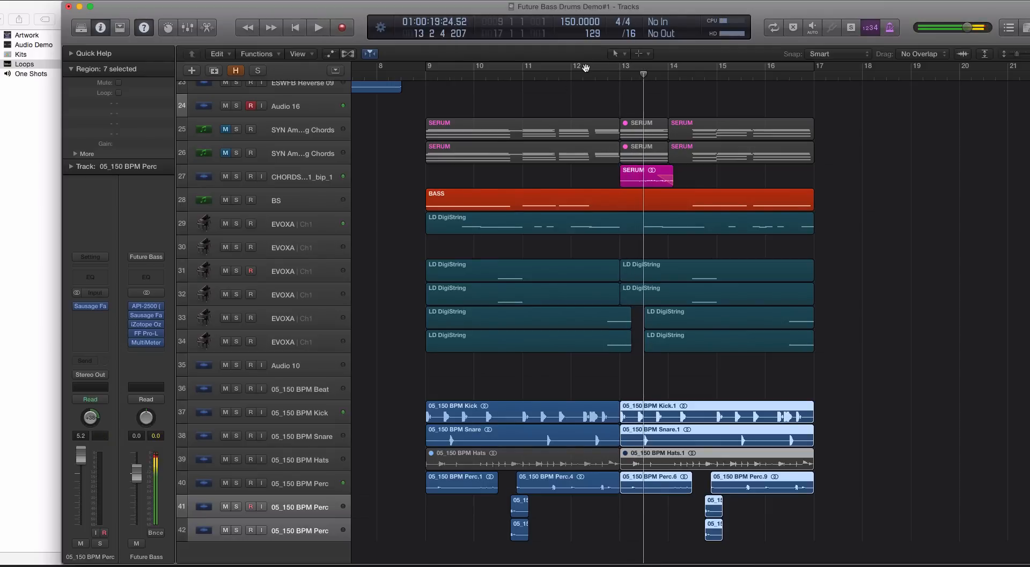
# Turn on cycle, play the section from bar 9, and mute the audio chords track 27
pyautogui.click(536, 66)
pyautogui.scroll(2, 540, 177)
pyautogui.scroll(1, 539, 177)
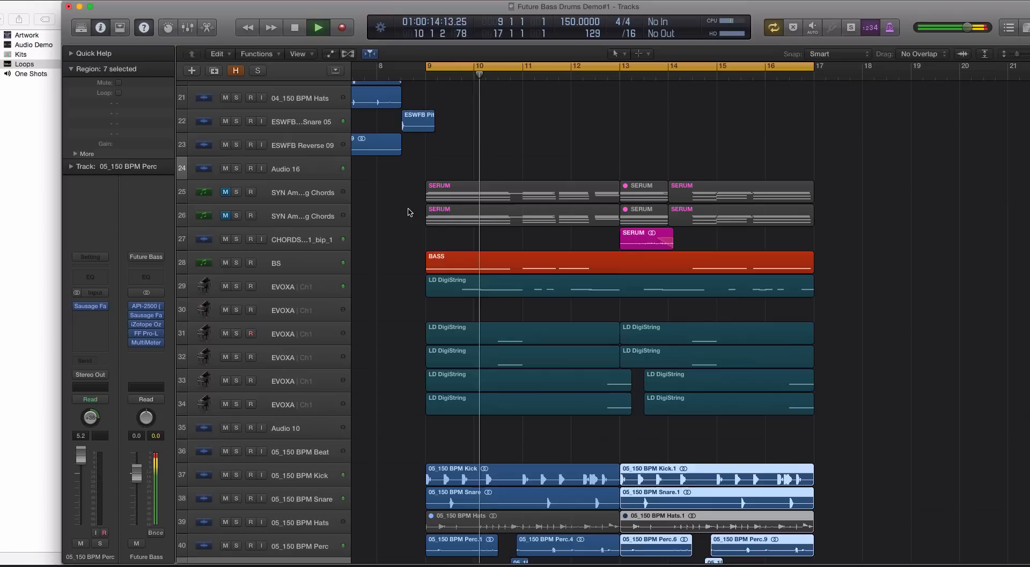
pyautogui.click(226, 239)
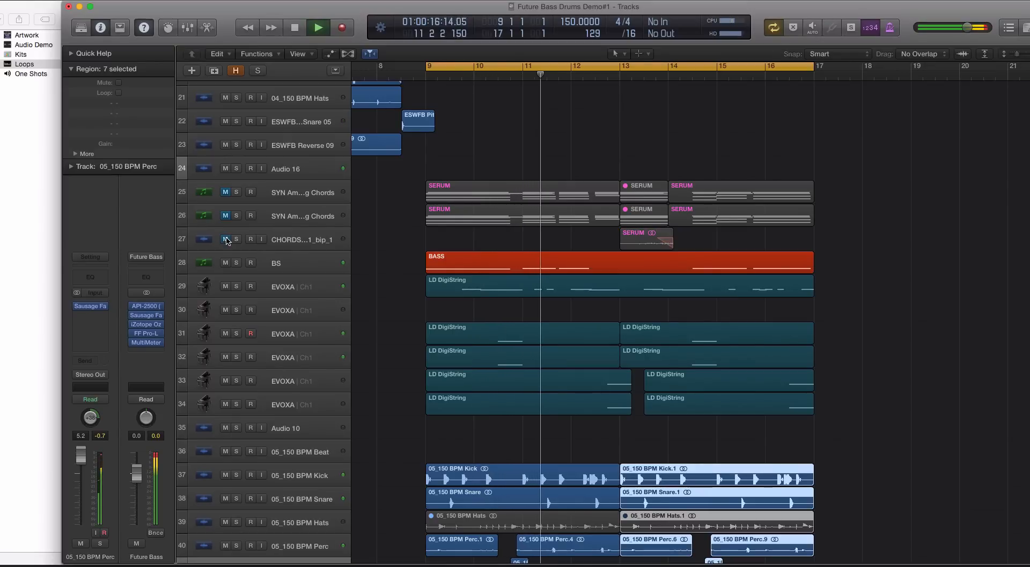
pyautogui.scroll(-3, 311, 251)
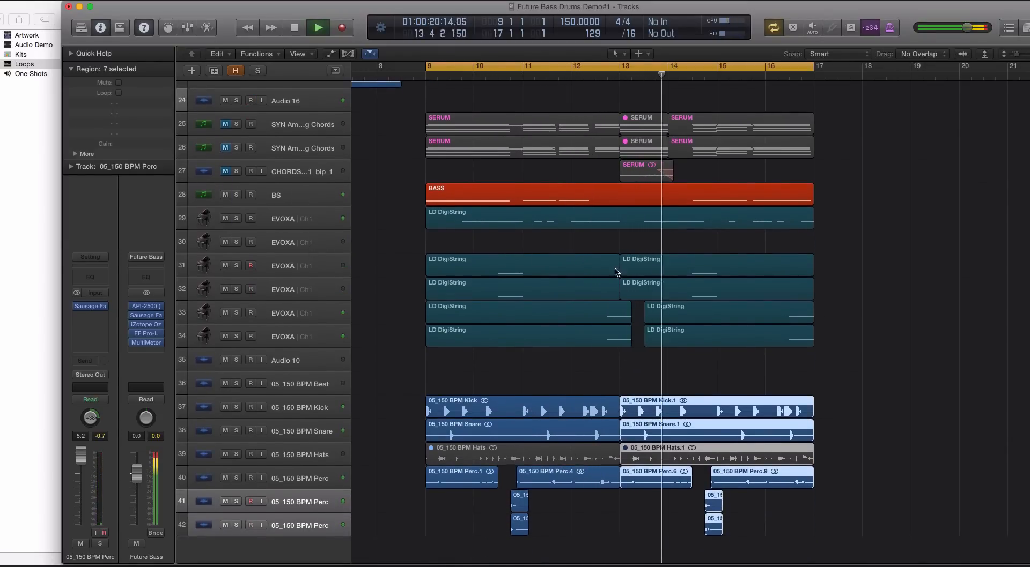
# Stop playback, turn off cycle, and split the copied kick region one beat after bar 13
pyautogui.press('space')
pyautogui.press('c')
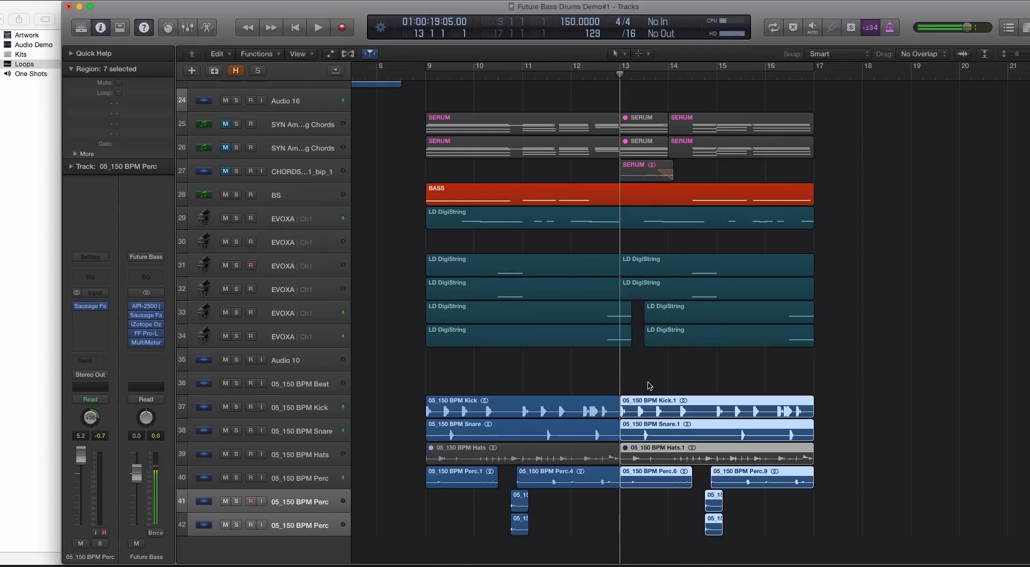
pyautogui.click(655, 389)
pyautogui.rightClick(659, 407)
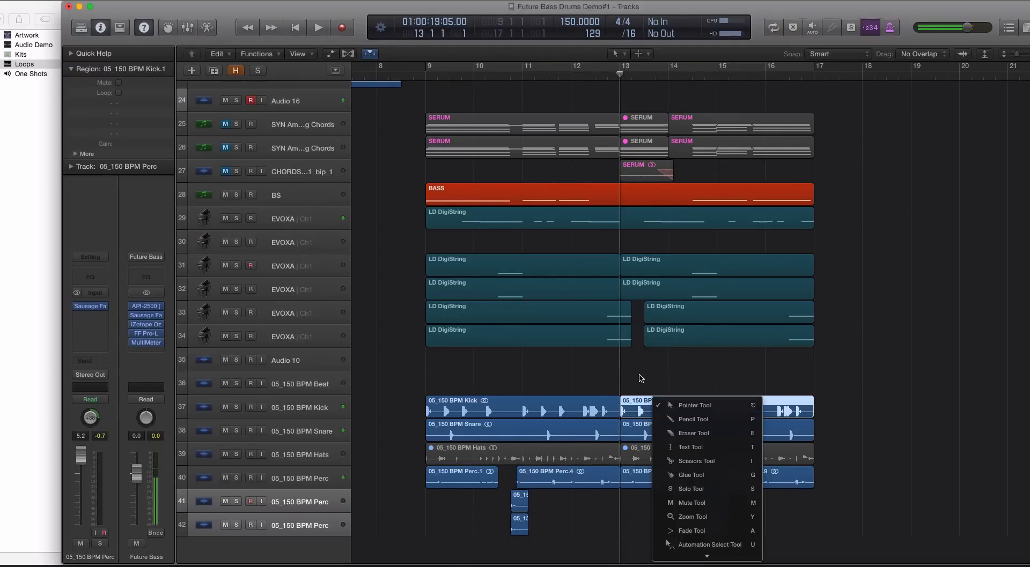
pyautogui.press('i')
pyautogui.click(638, 413)
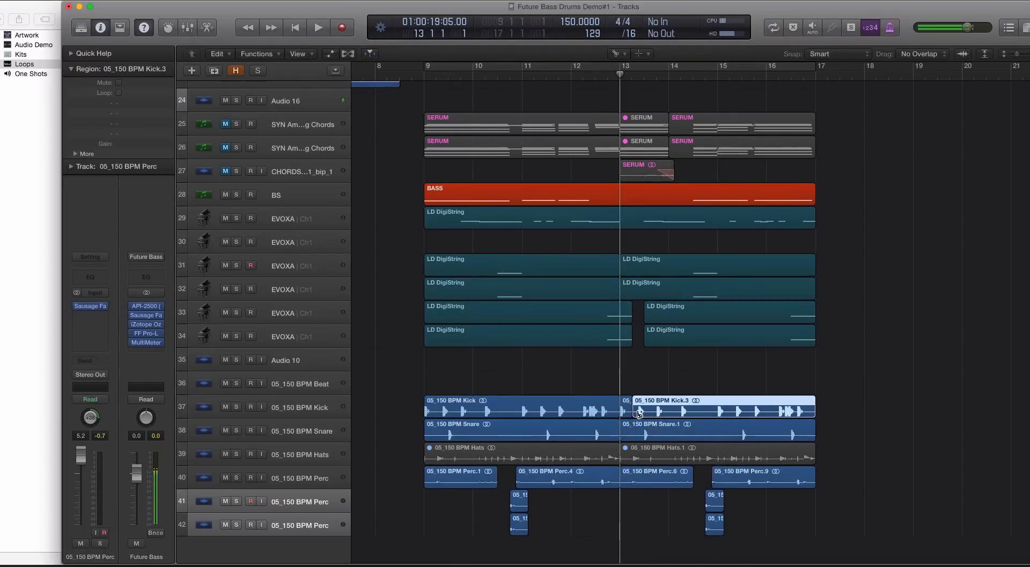
# Trim the start of the second kick segment on track 37 to bar 14
pyautogui.press('super+Right')
pyautogui.press('super+Right')
pyautogui.press('super+Right')
pyautogui.press('t')
pyautogui.press('t')
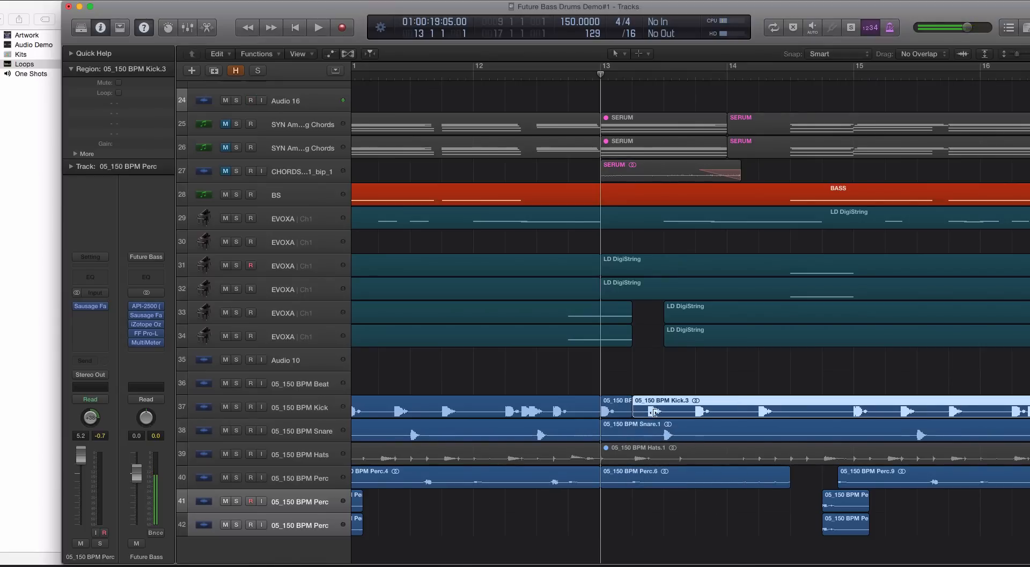
pyautogui.moveTo(654, 412); pyautogui.dragTo(728, 413)
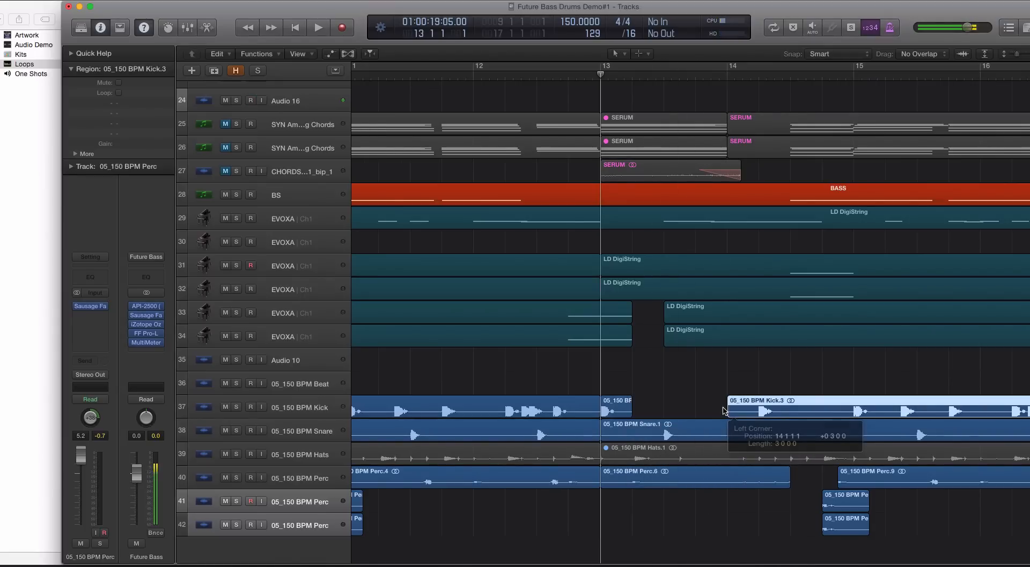
# Trim the start of the copied snare region to bar 14 and delete the percussion region at bar 13 on track 40
pyautogui.click(669, 438)
pyautogui.moveTo(603, 434); pyautogui.dragTo(728, 436)
pyautogui.click(632, 480)
pyautogui.press('Delete')
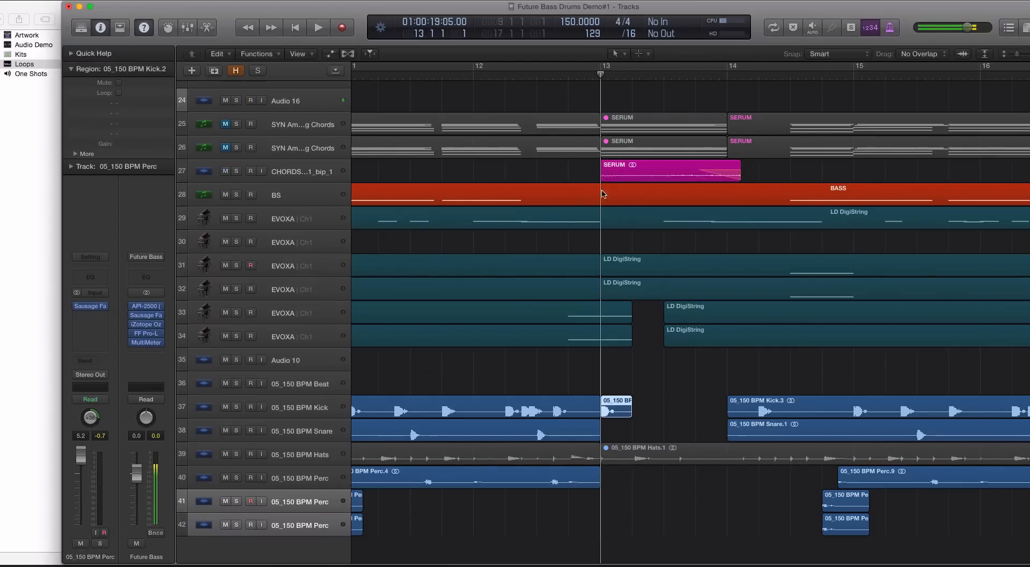
# Solo the SERUM audio region at bar 13 on track 27, play it, and turn solo off
pyautogui.hscroll(-3, 601, 194)
pyautogui.click(627, 125)
pyautogui.hotkey('ctrl', 's')
pyautogui.press('space')
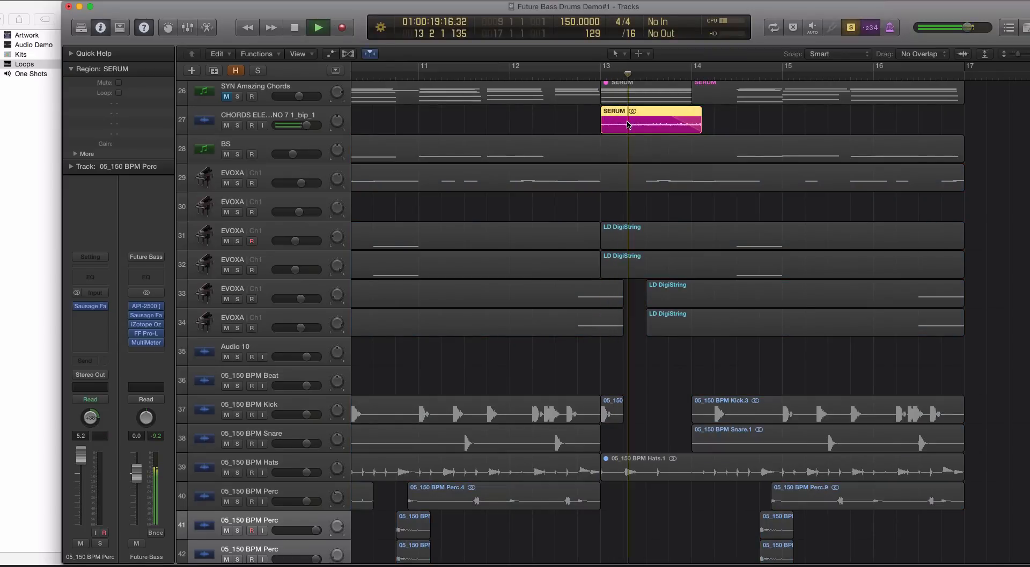
pyautogui.press('space')
pyautogui.hotkey('ctrl', 's')
# Turn on cycle and play the arrangement from bar 9 through bar 13 to review the drum gap, and stop
pyautogui.press('super+Left')
pyautogui.press('super+Left')
pyautogui.press('super+Left')
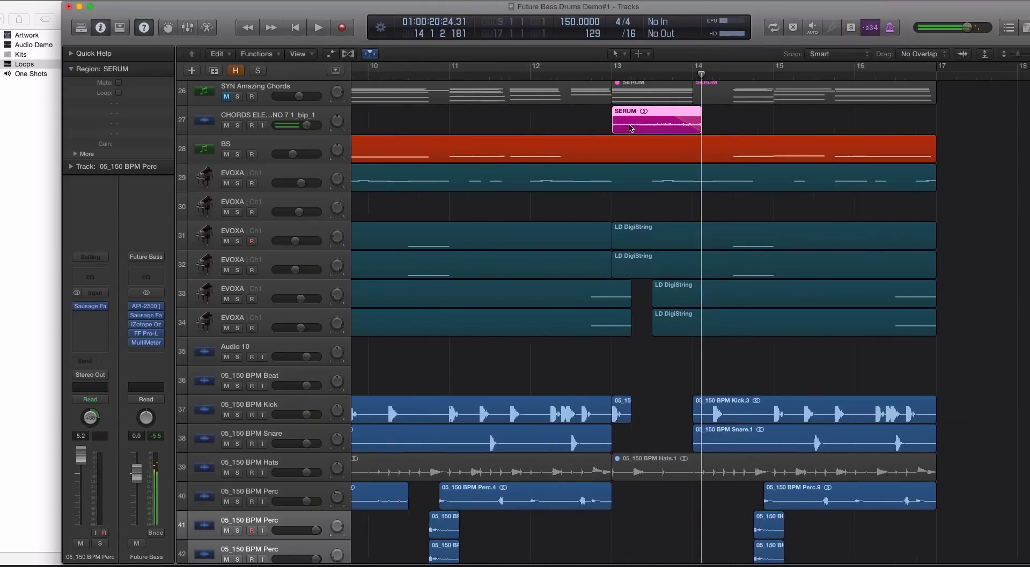
pyautogui.click(567, 67)
pyautogui.press('space')
pyautogui.scroll(3, 587, 185)
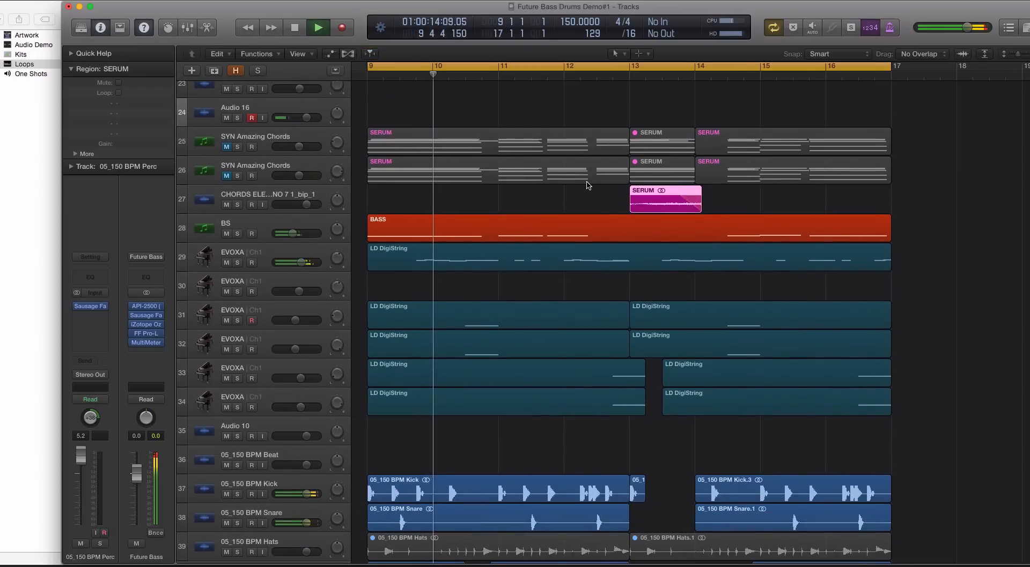
pyautogui.scroll(-2, 587, 185)
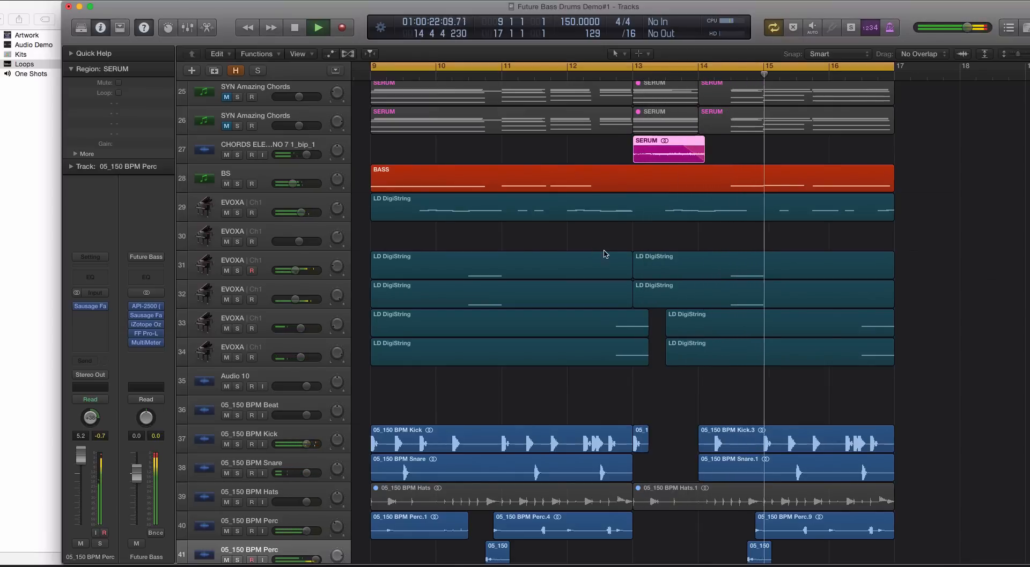
pyautogui.scroll(-3, 820, 402)
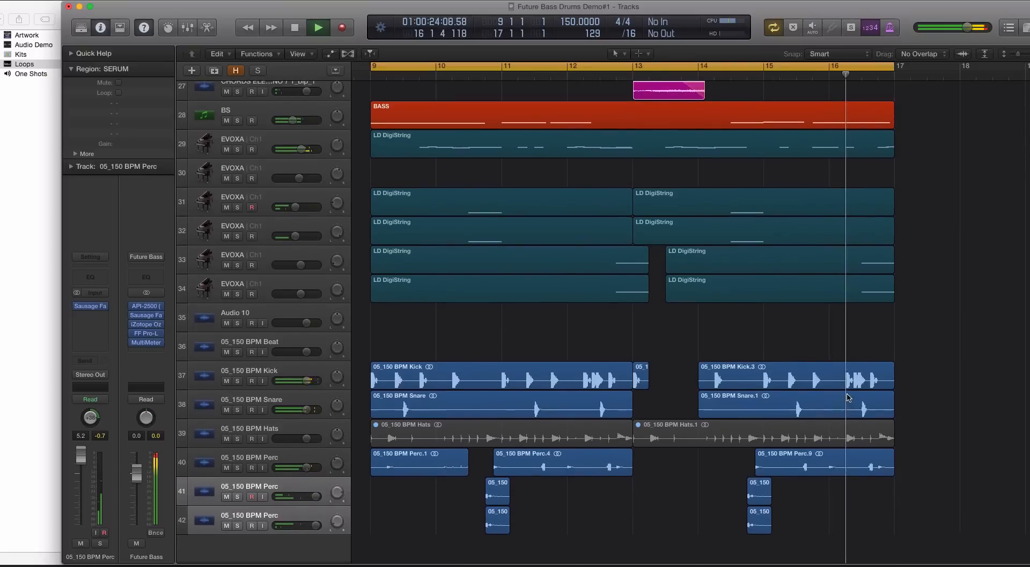
pyautogui.press('super+Left')
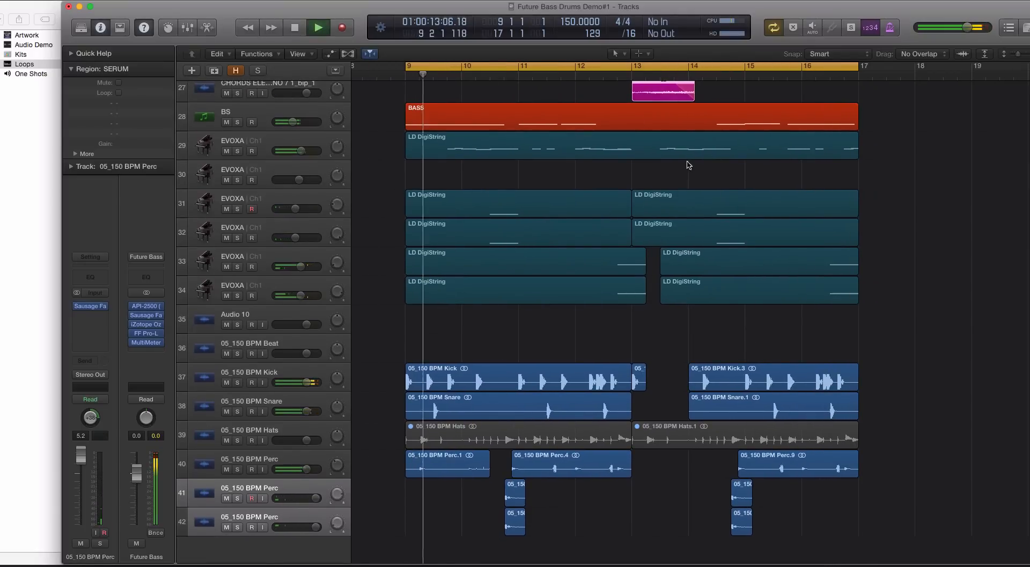
pyautogui.press('super+Right')
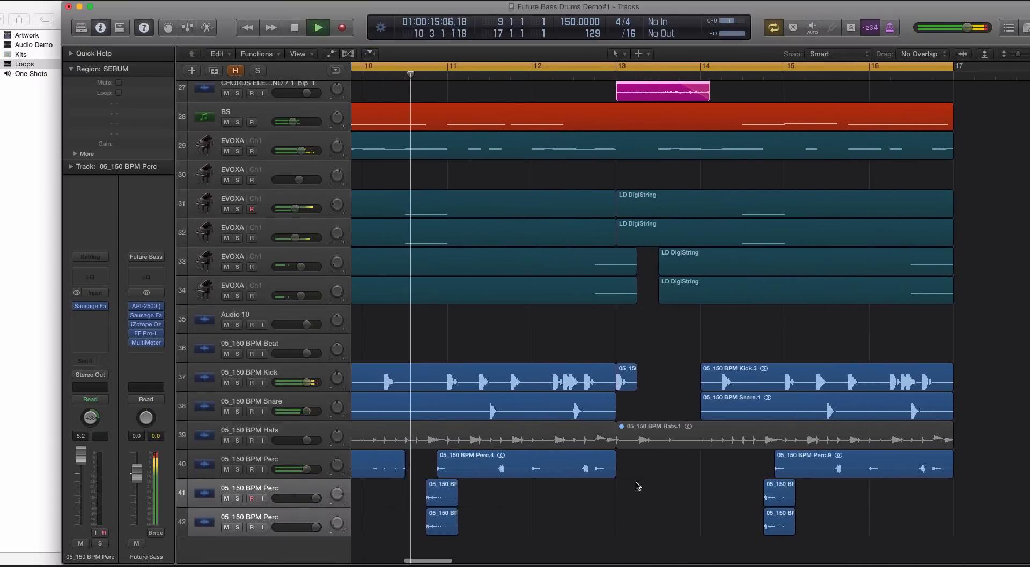
pyautogui.click(637, 440)
pyautogui.press('super+Right')
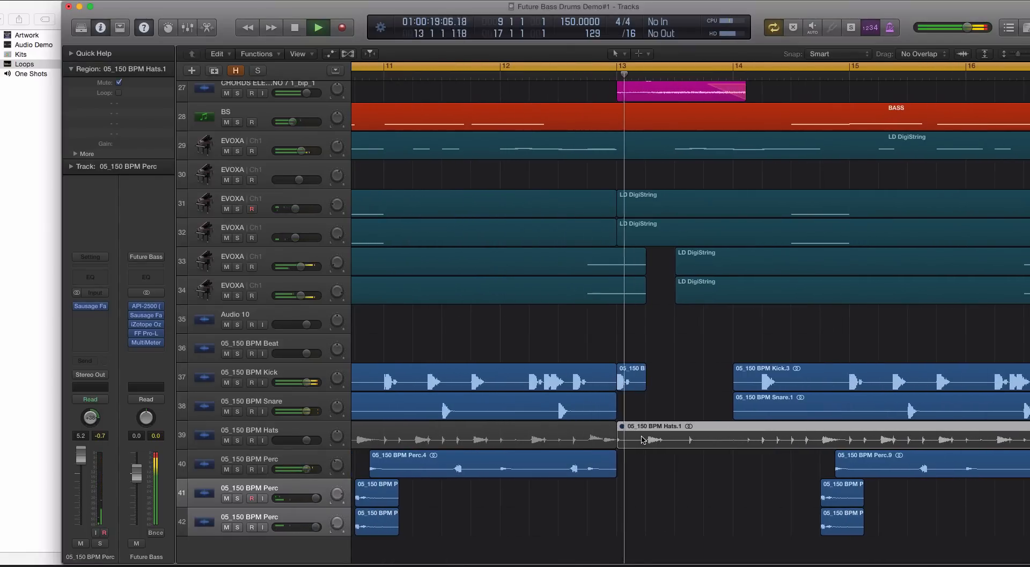
pyautogui.press('space')
pyautogui.click(696, 407)
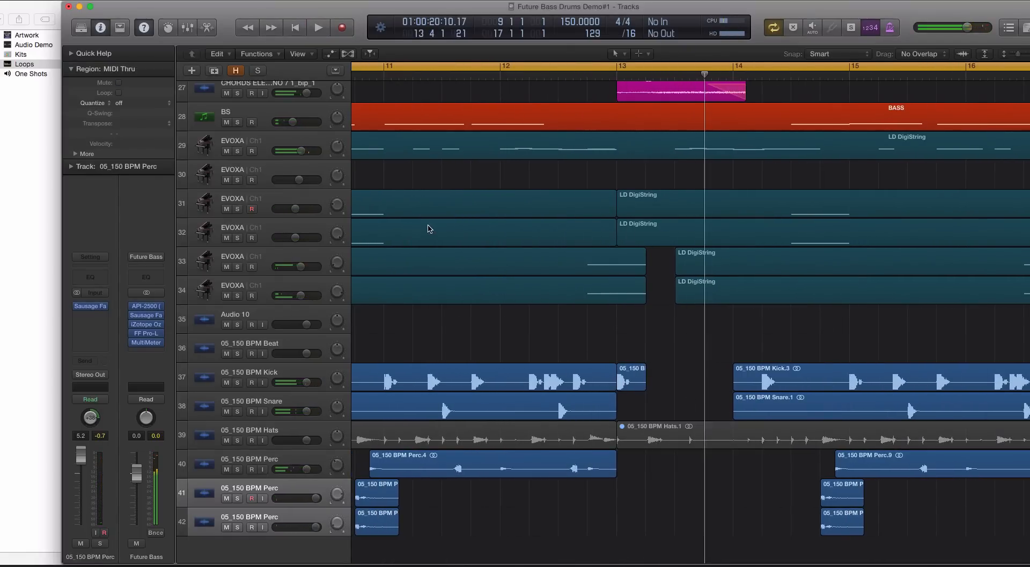
# Move the project window aside, view the 150 BPM loops folder in Finder, and return to the Logic Pro project
pyautogui.moveTo(183, 9); pyautogui.dragTo(276, 10)
pyautogui.click(86, 2)
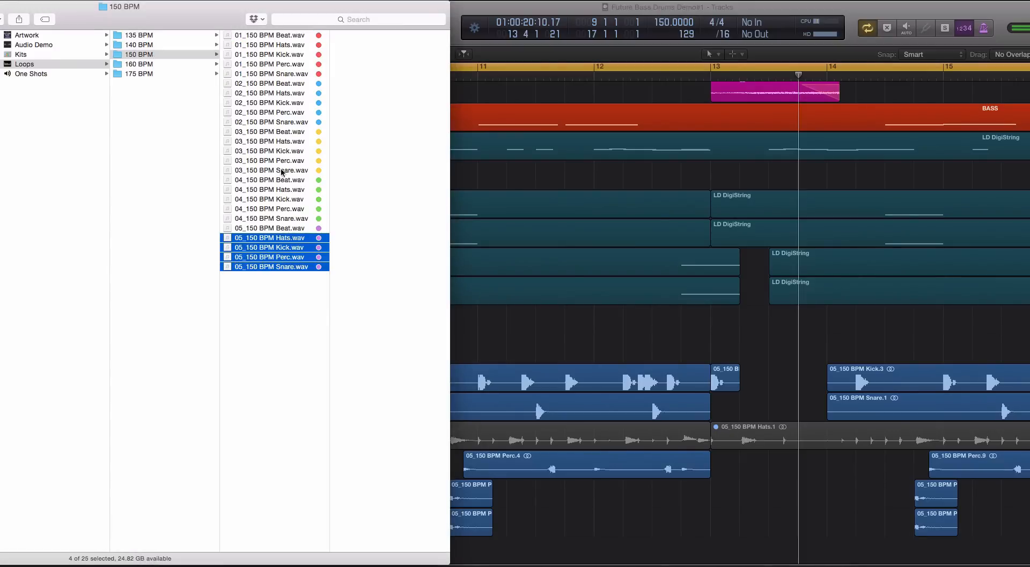
pyautogui.click(484, 15)
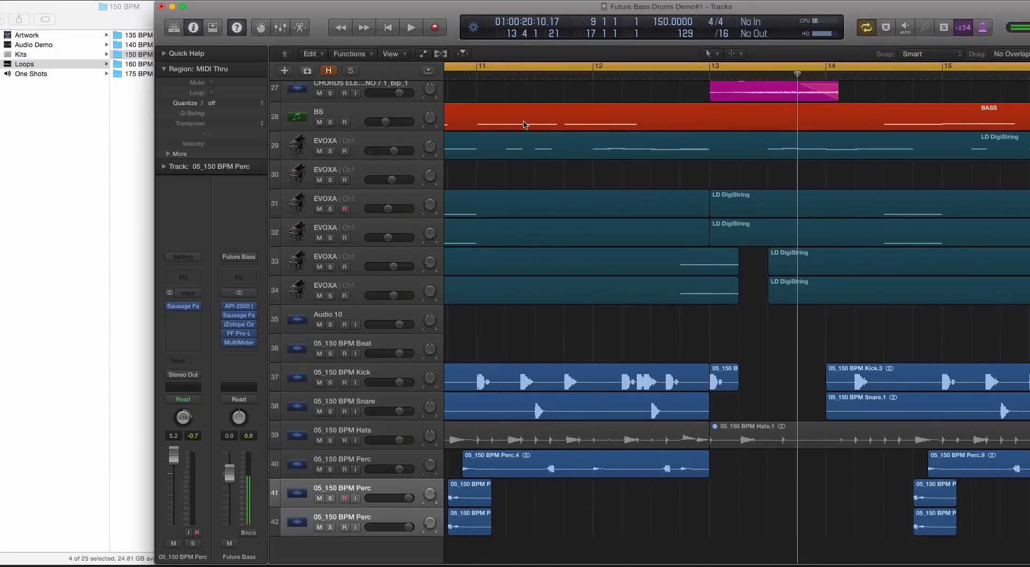
# Raise the volume of percussion track 40 to 3.2 dB and pan it further left while playing the loop
pyautogui.press('super+Left')
pyautogui.press('super+Left')
pyautogui.press('super+Left')
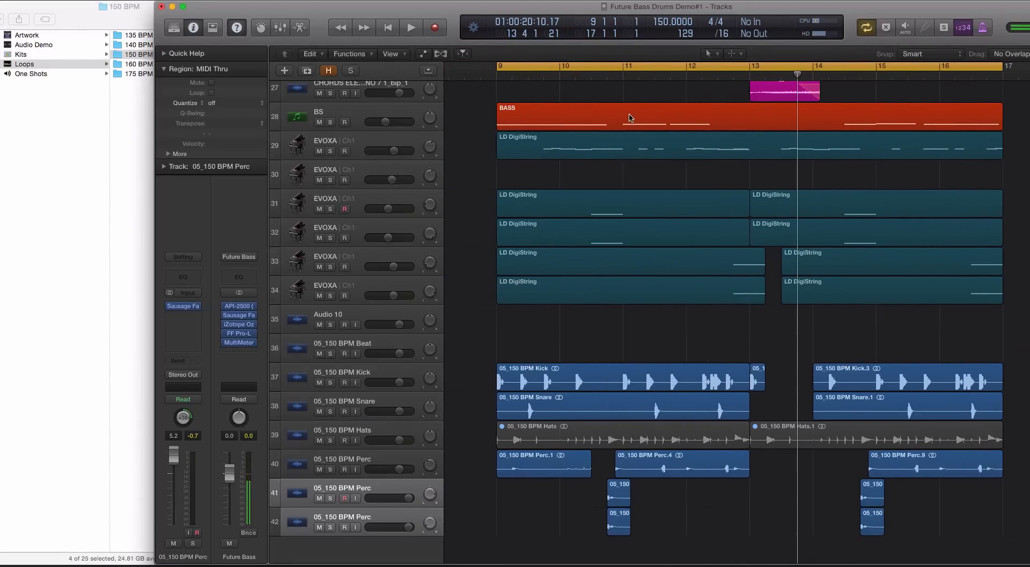
pyautogui.press('space')
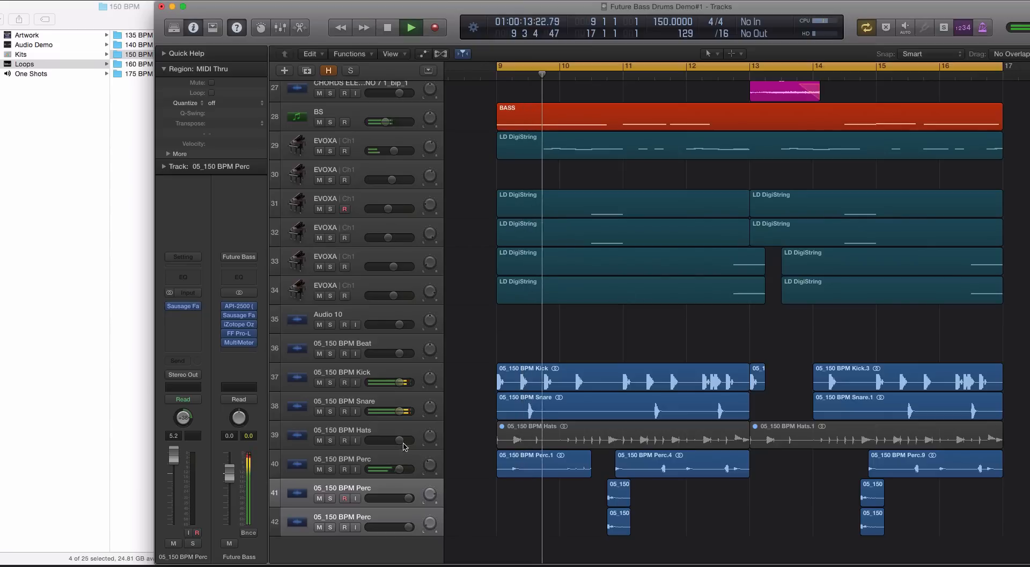
pyautogui.press('space')
pyautogui.click(376, 460)
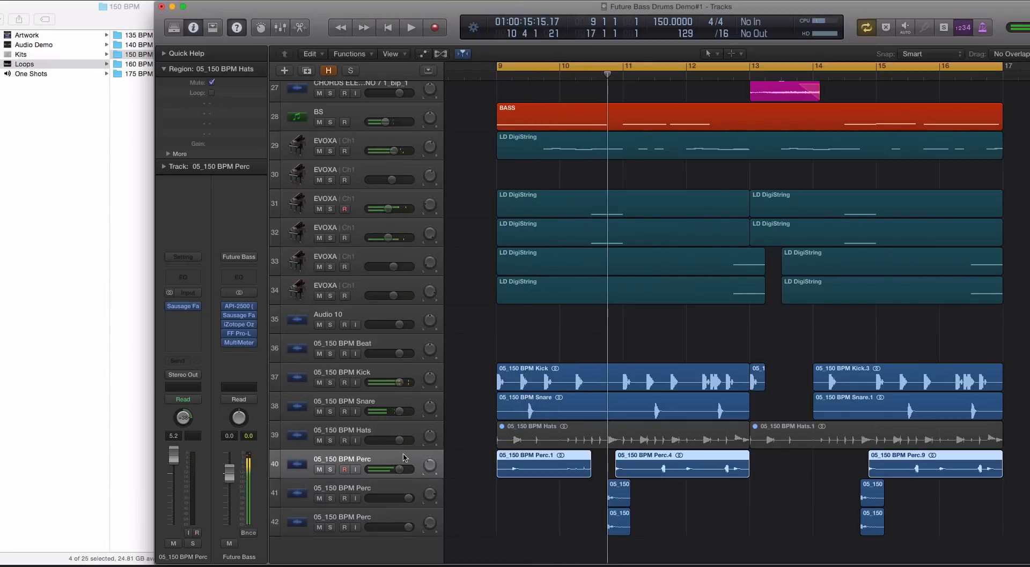
pyautogui.press('space')
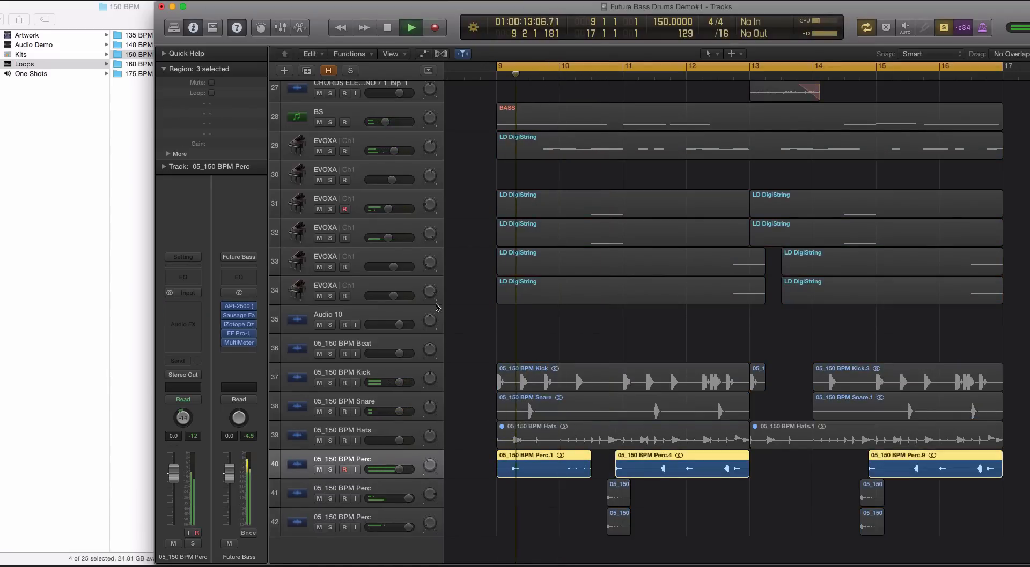
pyautogui.moveTo(402, 471); pyautogui.dragTo(408, 470)
pyautogui.hotkey('ctrl', 's')
pyautogui.press('space')
pyautogui.press('space')
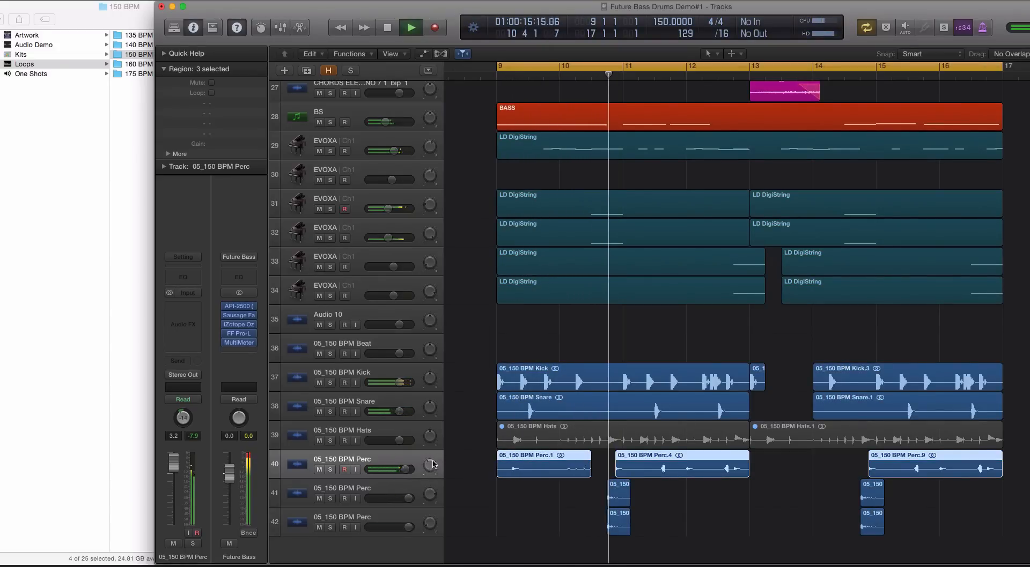
pyautogui.moveTo(429, 465); pyautogui.dragTo(430, 472)
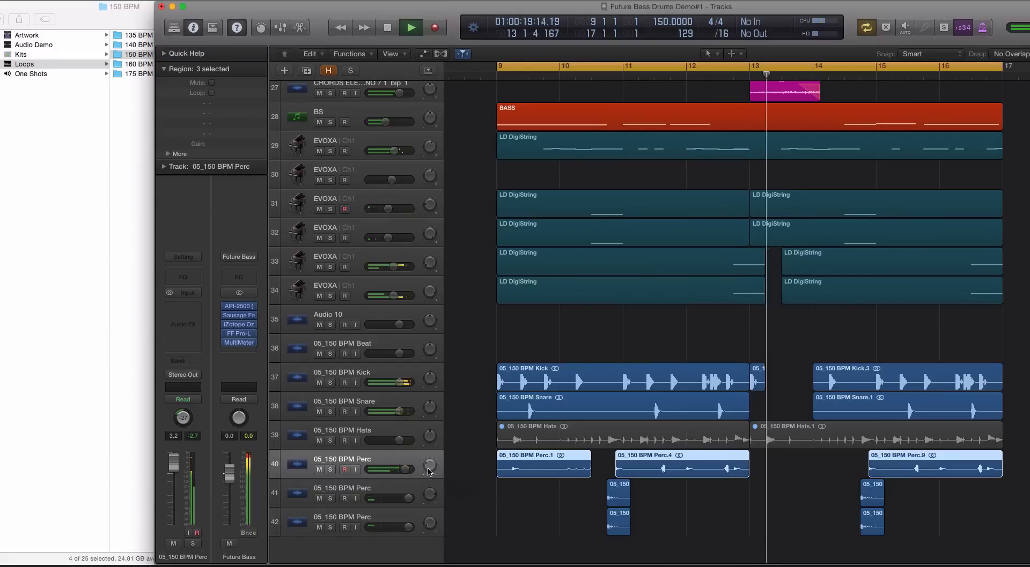
pyautogui.press('space')
# Unmute both hats regions on track 39 and balance the track with a volume of -0.8 dB and adjusted panning
pyautogui.click(339, 429)
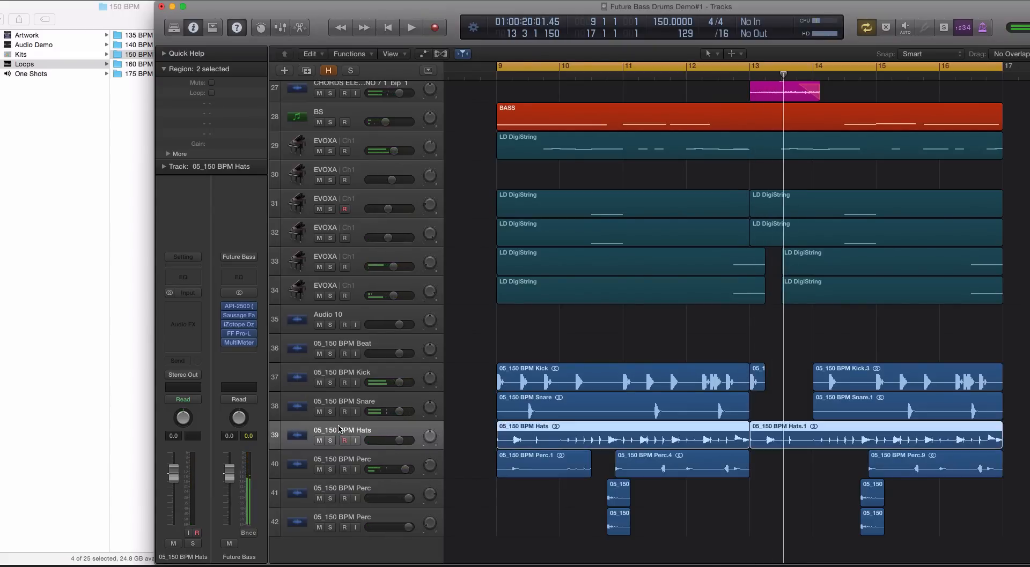
pyautogui.moveTo(488, 431); pyautogui.dragTo(501, 439)
pyautogui.hotkey('ctrl', 's')
pyautogui.press('space')
pyautogui.moveTo(430, 438)
pyautogui.mouseDown()
pyautogui.moveTo(398, 440)
pyautogui.moveTo(430, 445)
pyautogui.mouseUp()
pyautogui.hotkey('ctrl', 's')
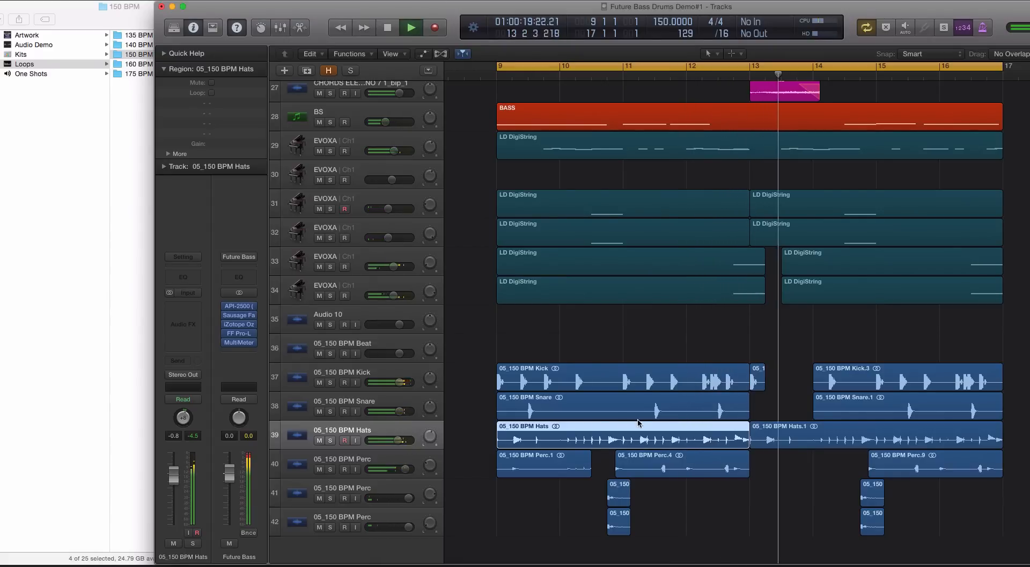
# Trim the start of the second hats region on track 39 to bar 14
pyautogui.click(759, 444)
pyautogui.moveTo(750, 441); pyautogui.dragTo(811, 442)
# Unmute the two SYN Amazing Chords tracks 25 and 26 during playback
pyautogui.scroll(3, 810, 442)
pyautogui.scroll(1, 811, 442)
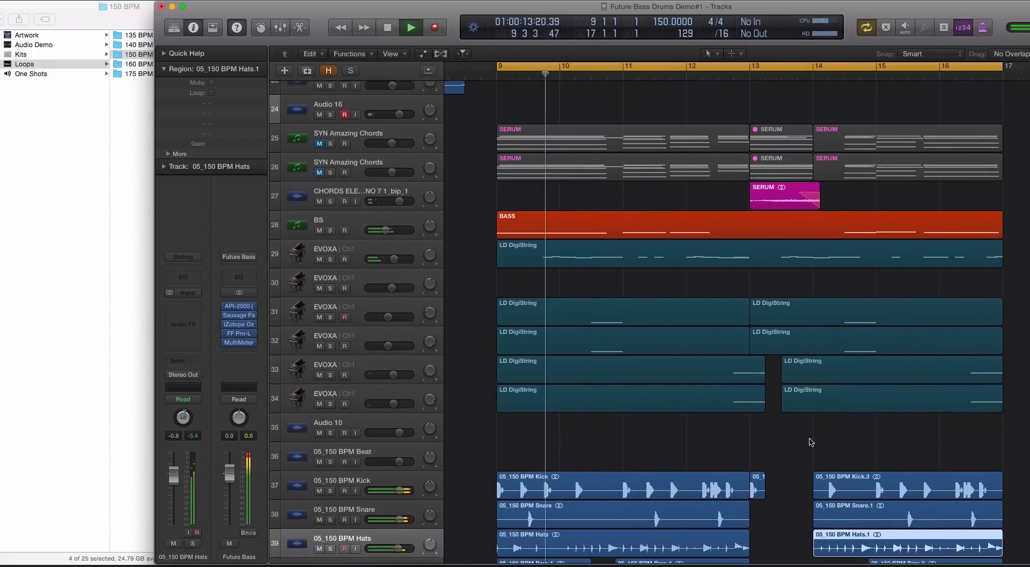
pyautogui.scroll(-3, 811, 442)
pyautogui.scroll(4, 810, 442)
pyautogui.moveTo(321, 166); pyautogui.dragTo(321, 192)
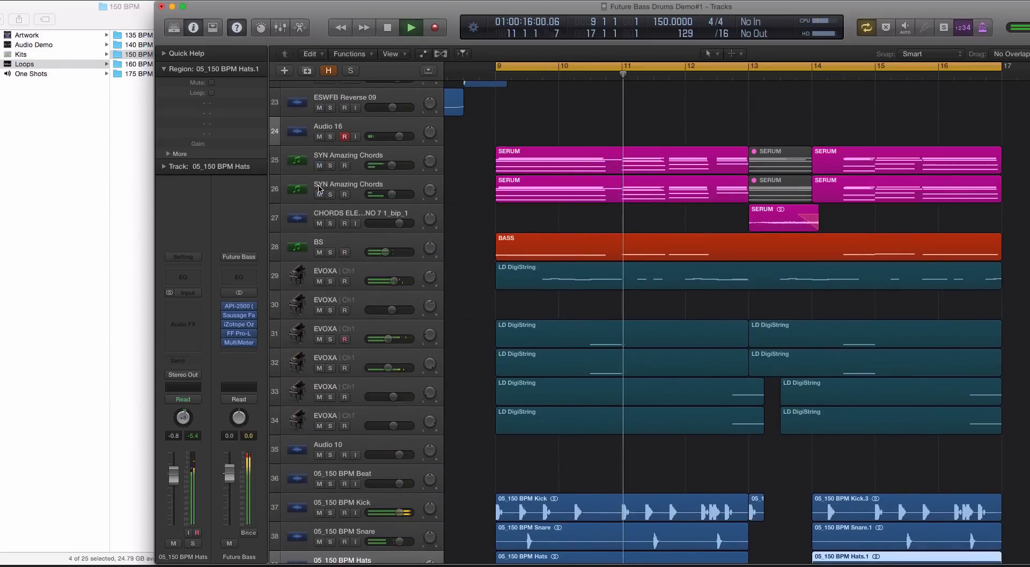
# Select both SYN Amazing Chords tracks and set their volume to -4.4 dB
pyautogui.press('super+Down')
pyautogui.press('super+Down')
pyautogui.scroll(5, 464, 231)
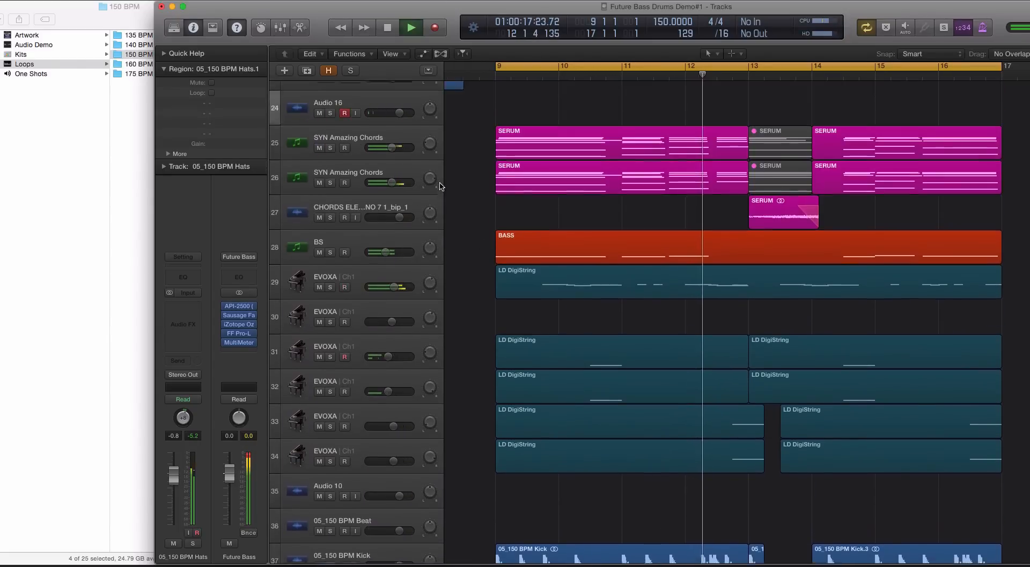
pyautogui.click(397, 184)
pyautogui.keyDown('shift'); pyautogui.click(395, 217); pyautogui.keyUp('shift')
pyautogui.moveTo(394, 200); pyautogui.dragTo(463, 216)
# Stop playback and split the first snare region on track 38 at bar 12
pyautogui.scroll(-6, 503, 228)
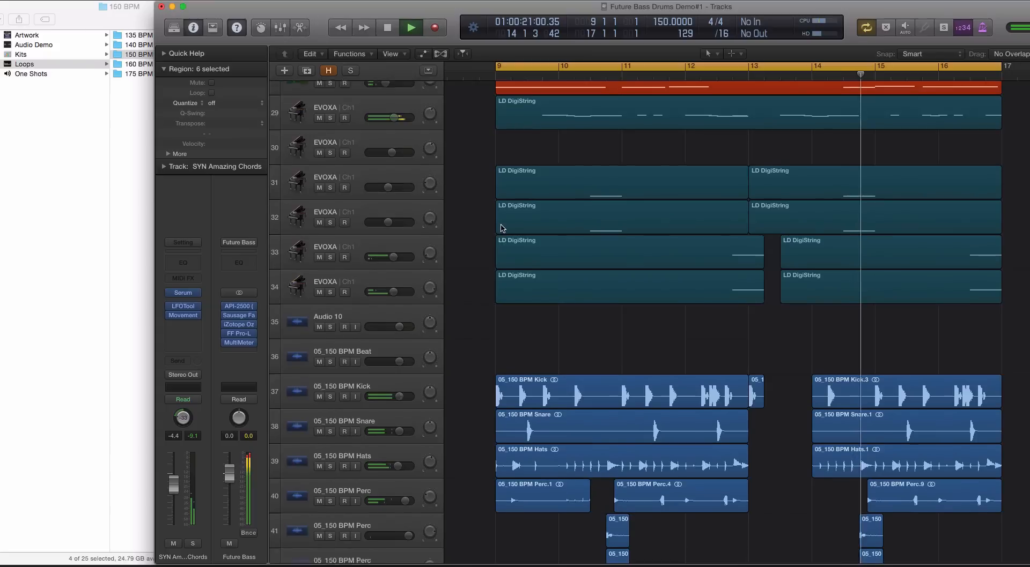
pyautogui.press('space')
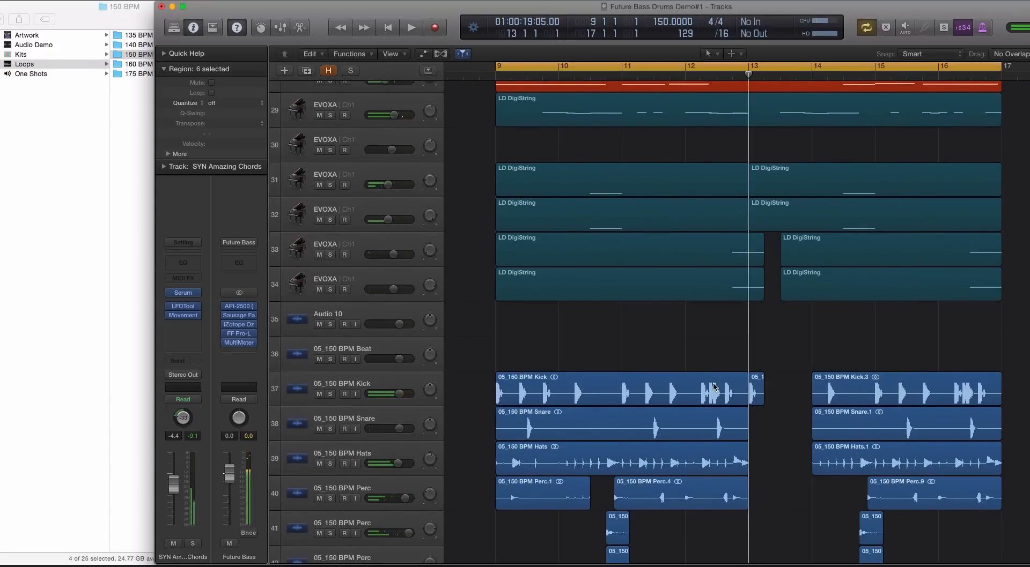
pyautogui.click(727, 402)
pyautogui.click(730, 416)
pyautogui.press('t')
pyautogui.press('i')
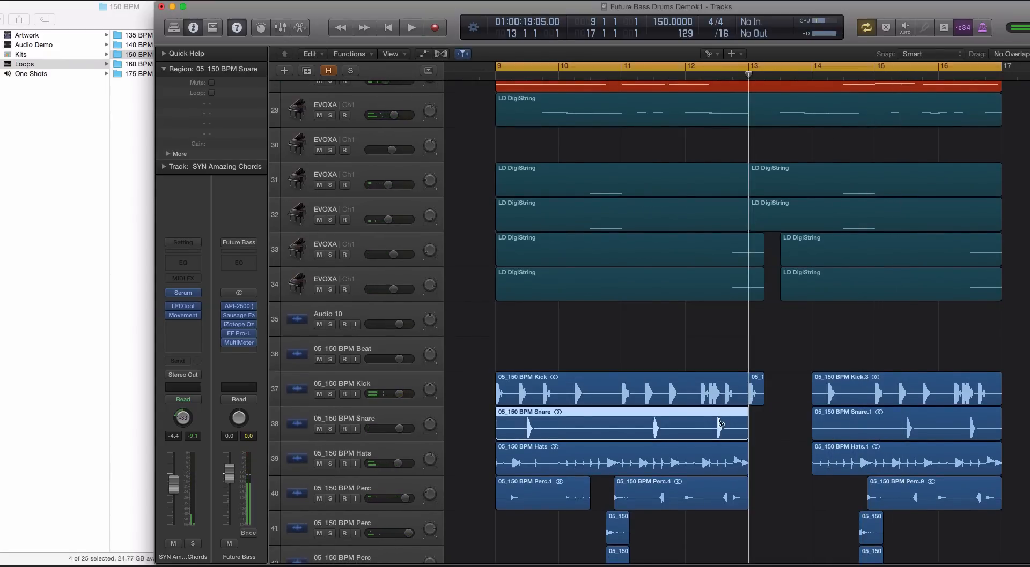
pyautogui.click(688, 423)
# Copy the one-bar snare segment at bar 12 to bar 13 on track 38
pyautogui.press('t')
pyautogui.press('t')
pyautogui.moveTo(687, 429); pyautogui.dragTo(774, 432)
pyautogui.press('super+z')
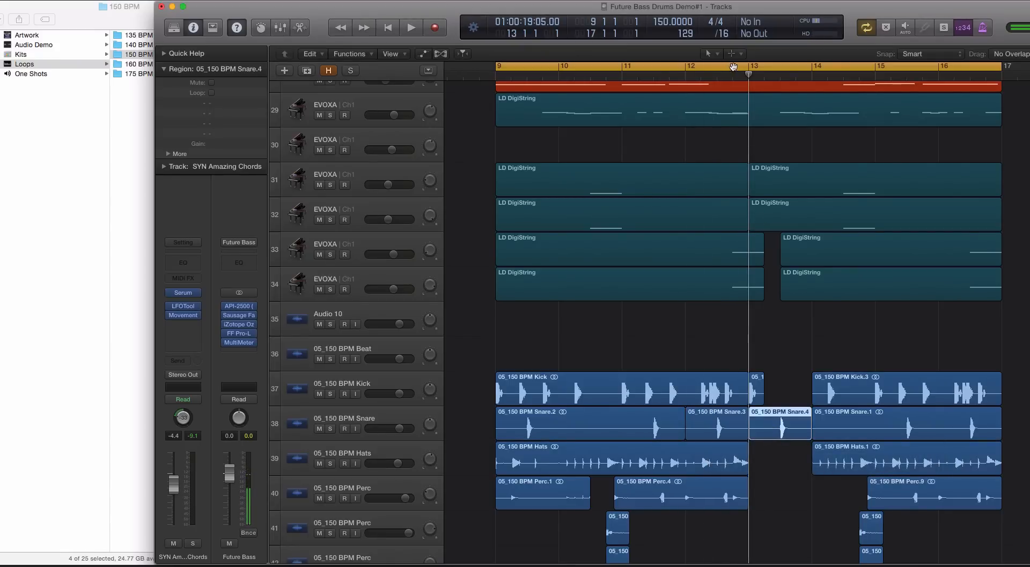
# Play through the bar 13 break with the cycle off and mute the copied snare region at bar 13 on track 38
pyautogui.click(733, 67)
pyautogui.press('space')
pyautogui.scroll(-2, 787, 201)
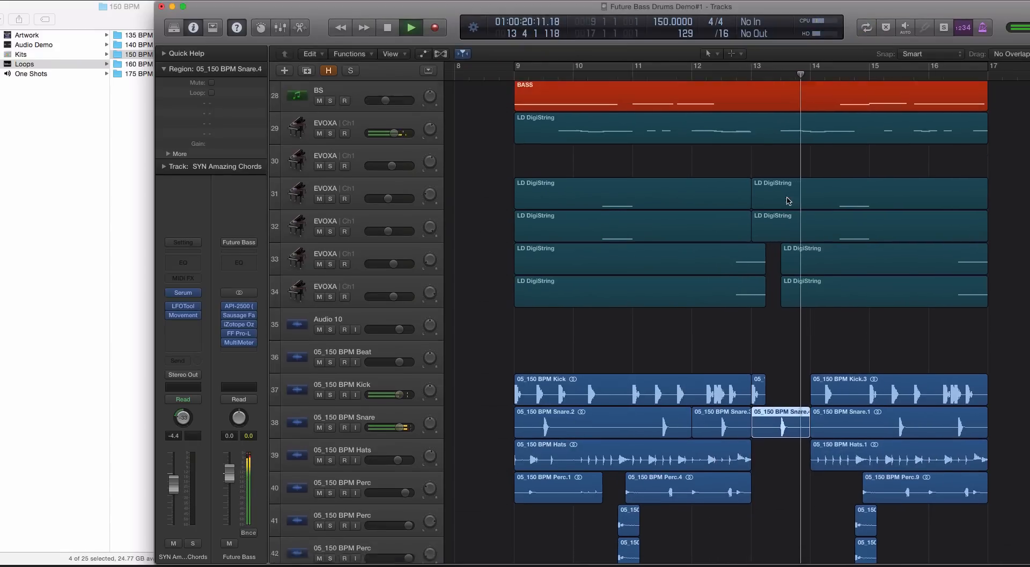
pyautogui.scroll(-3, 787, 200)
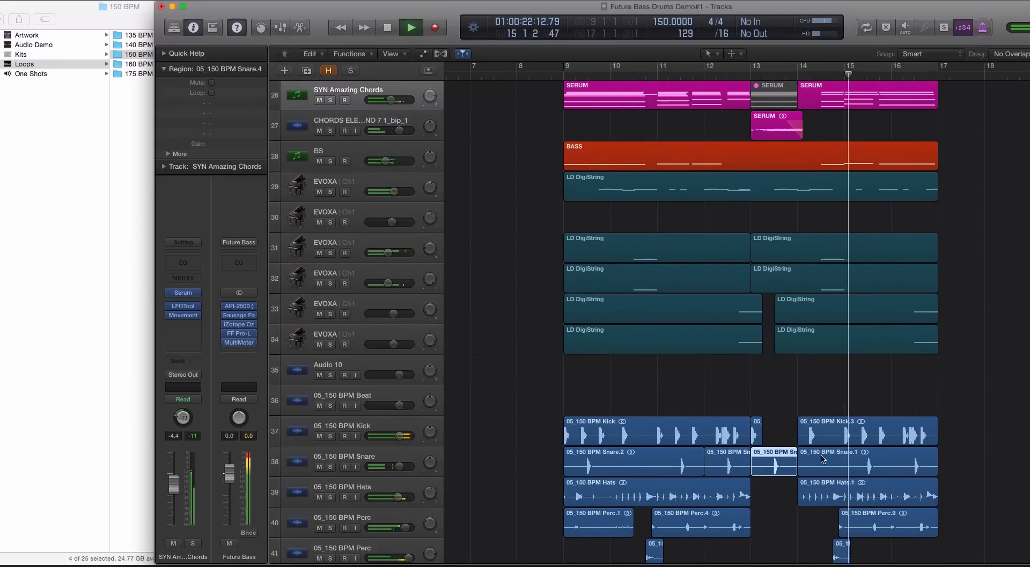
pyautogui.press('space')
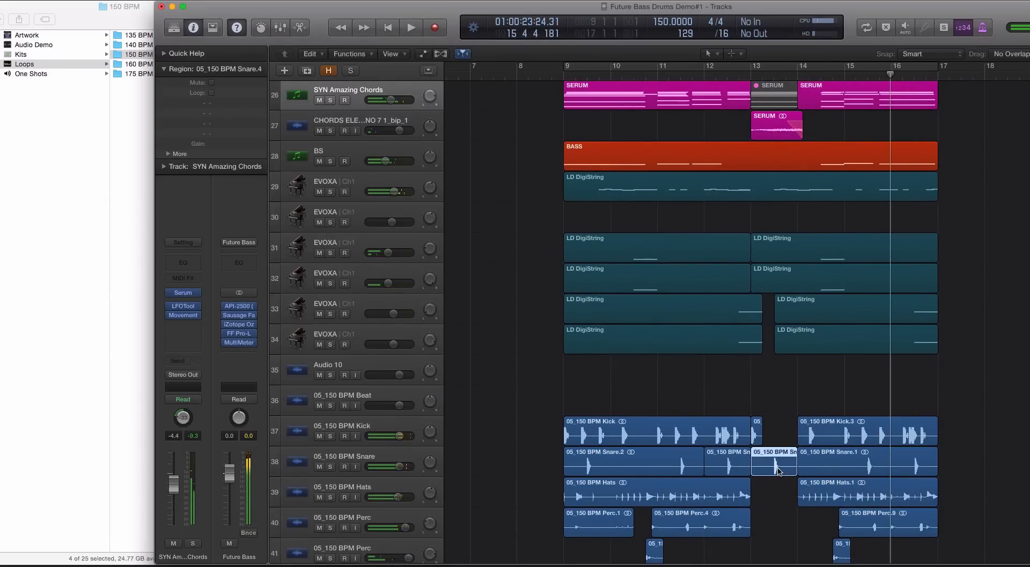
pyautogui.hotkey('ctrl', 'm')
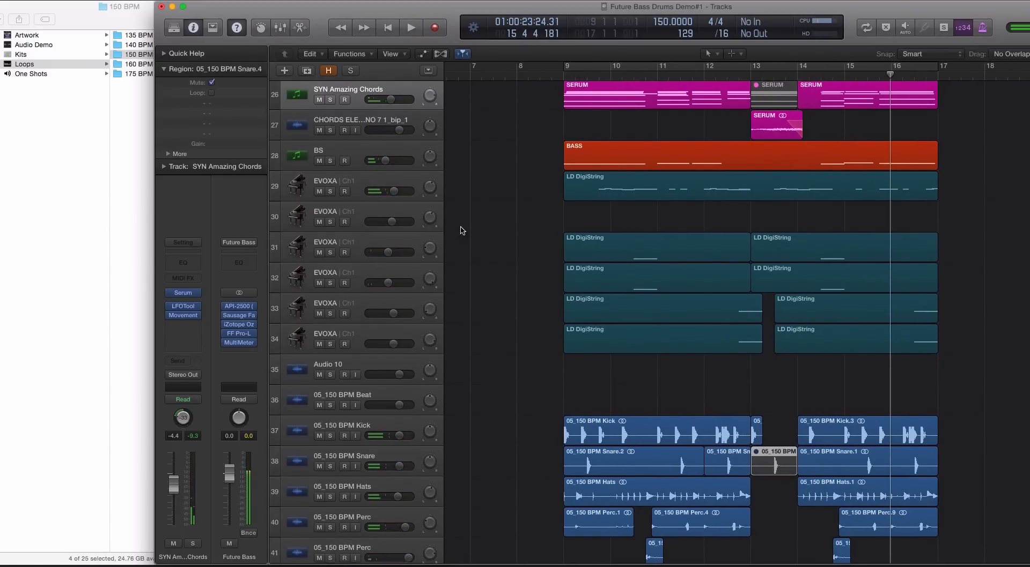
# Switch to Finder and preview ESWFB Layered Snare 01.wav from One Shots > Snares > Layered Future Bass Snares
pyautogui.click(88, 27)
pyautogui.click(54, 75)
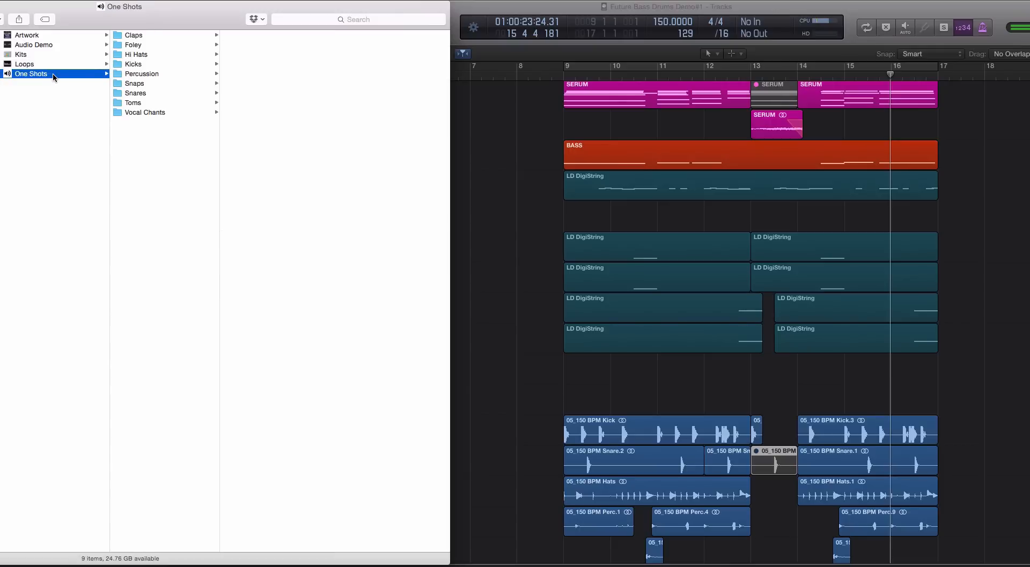
pyautogui.click(161, 93)
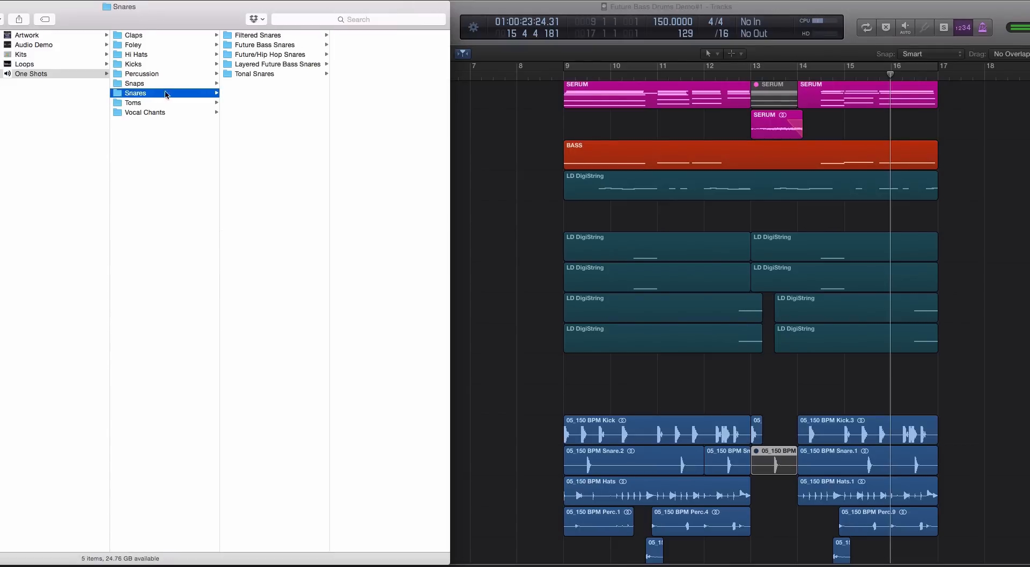
pyautogui.click(270, 64)
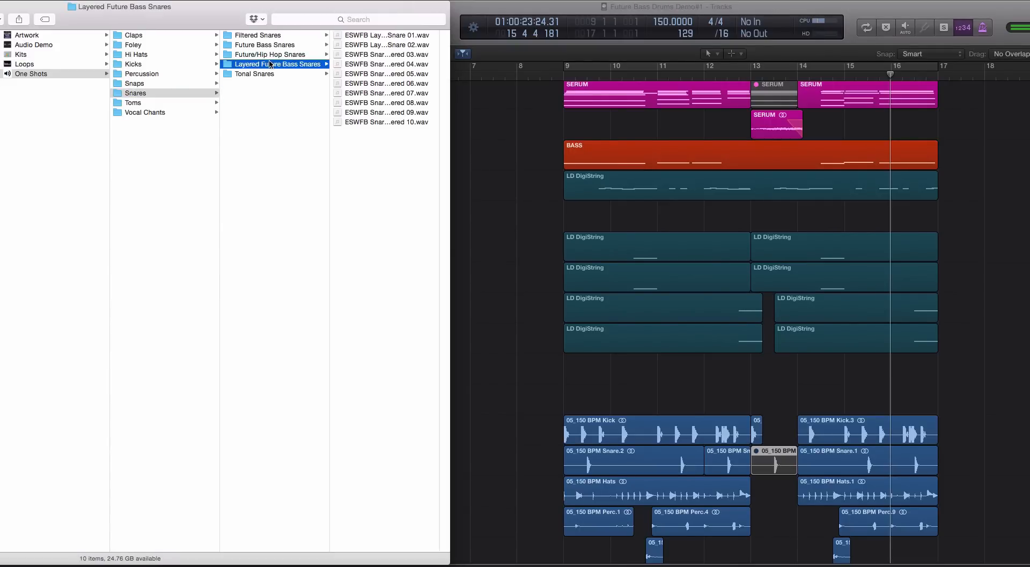
pyautogui.click(370, 36)
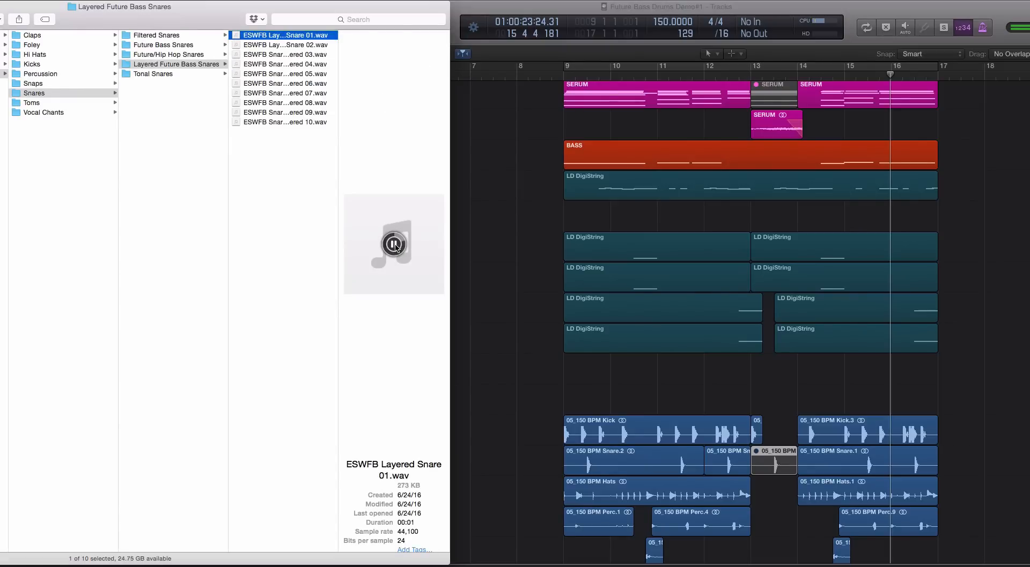
# Add a duplicate of the snare track in Logic Pro and place the Layered Snare 01 sample on it in bar 13, hitting at beat 3
pyautogui.click(519, 447)
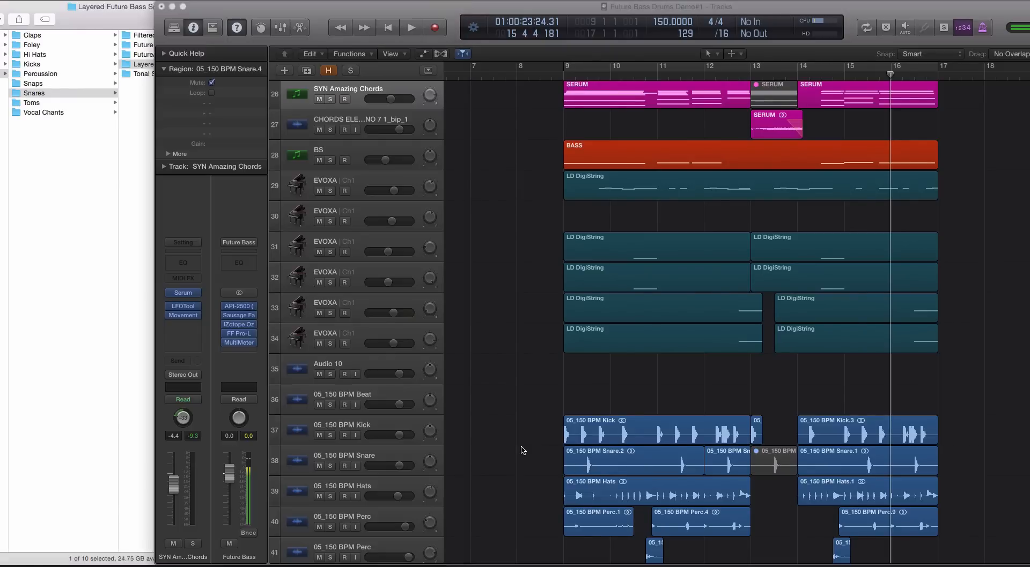
pyautogui.click(400, 459)
pyautogui.press('super+d')
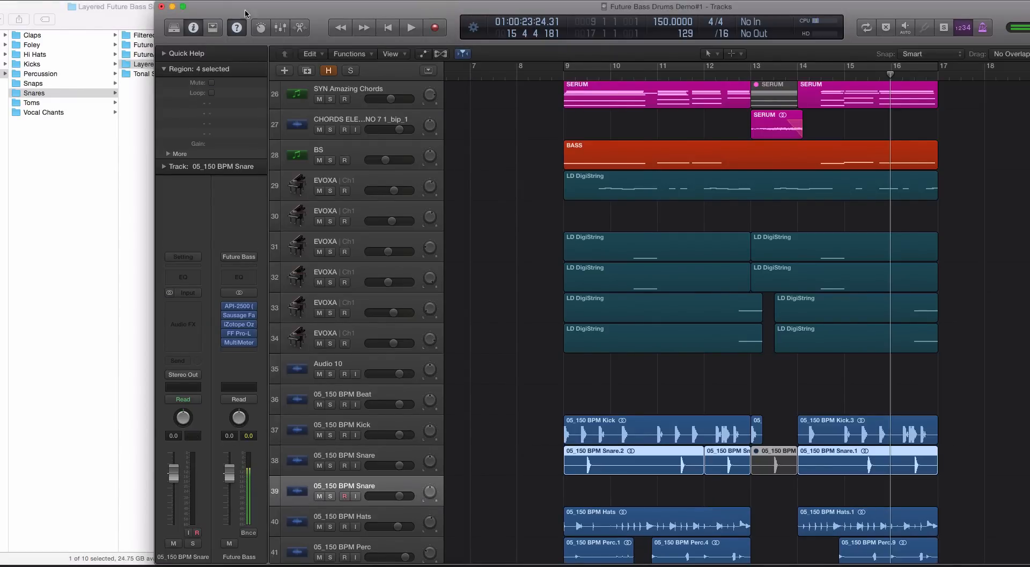
pyautogui.click(145, 20)
pyautogui.moveTo(464, 176); pyautogui.dragTo(872, 491)
pyautogui.scroll(5, 769, 490)
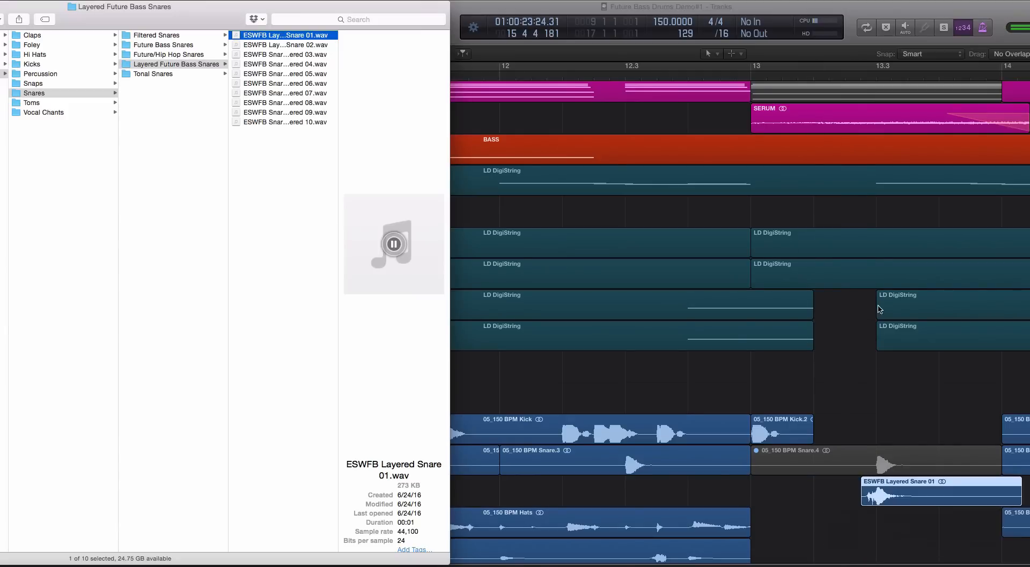
# Play the layered snare in the bar 13 break, first with the full mix and again soloed
pyautogui.click(860, 76)
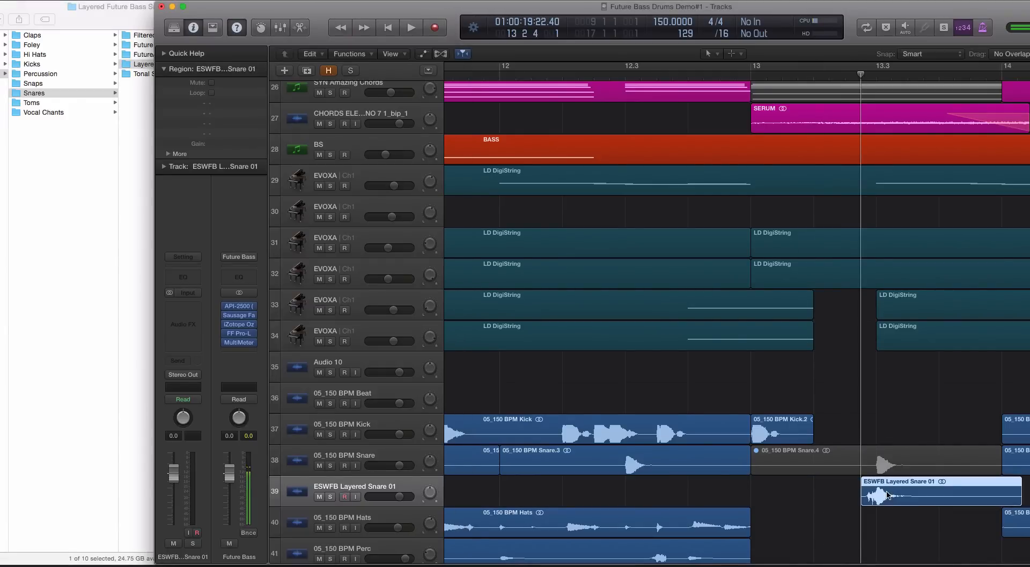
pyautogui.press('space')
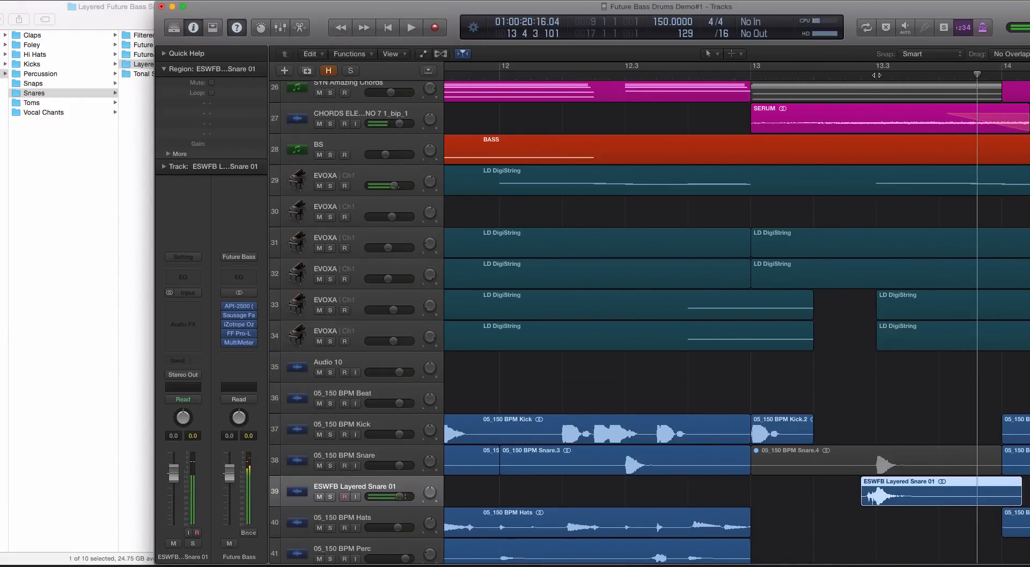
pyautogui.hotkey('ctrl', 's')
pyautogui.press('space')
pyautogui.press('space')
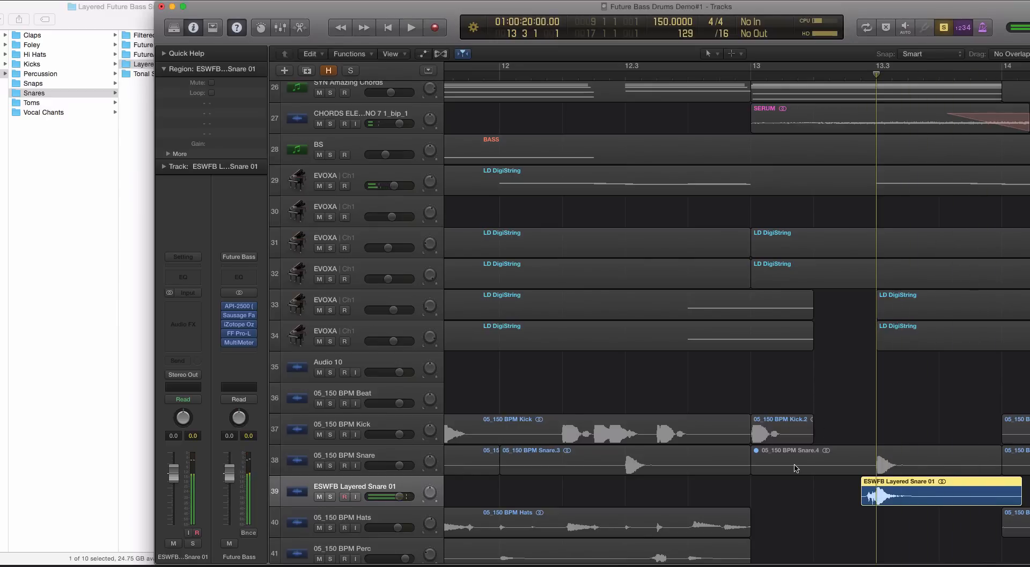
# Unsolo the layered snare, set its track volume to +1.9 dB and play the arrangement with the cycle on
pyautogui.hotkey('ctrl', 's')
pyautogui.press('super+Left')
pyautogui.press('super+Left')
pyautogui.press('super+Left')
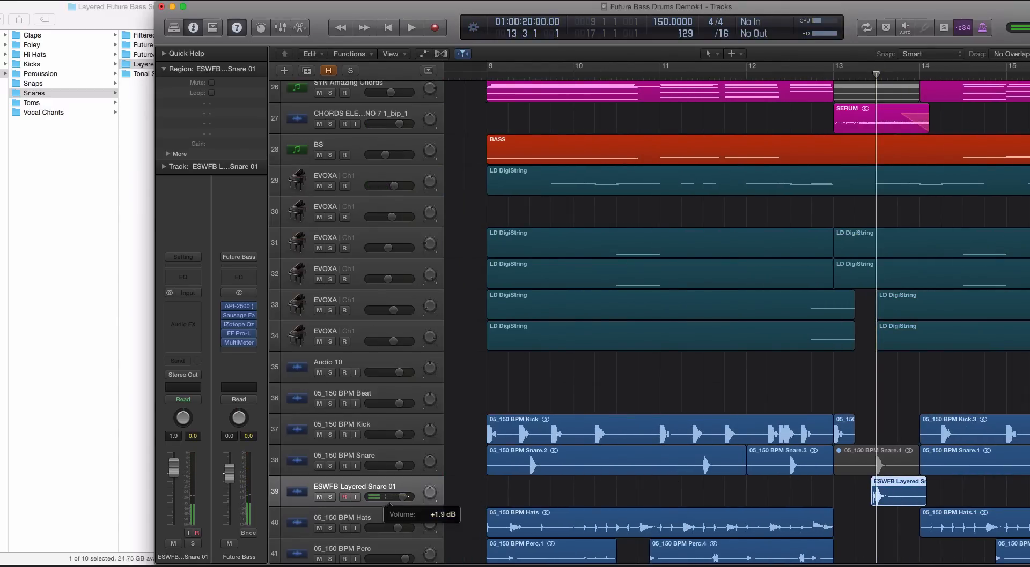
pyautogui.click(770, 66)
pyautogui.press('space')
pyautogui.click(746, 76)
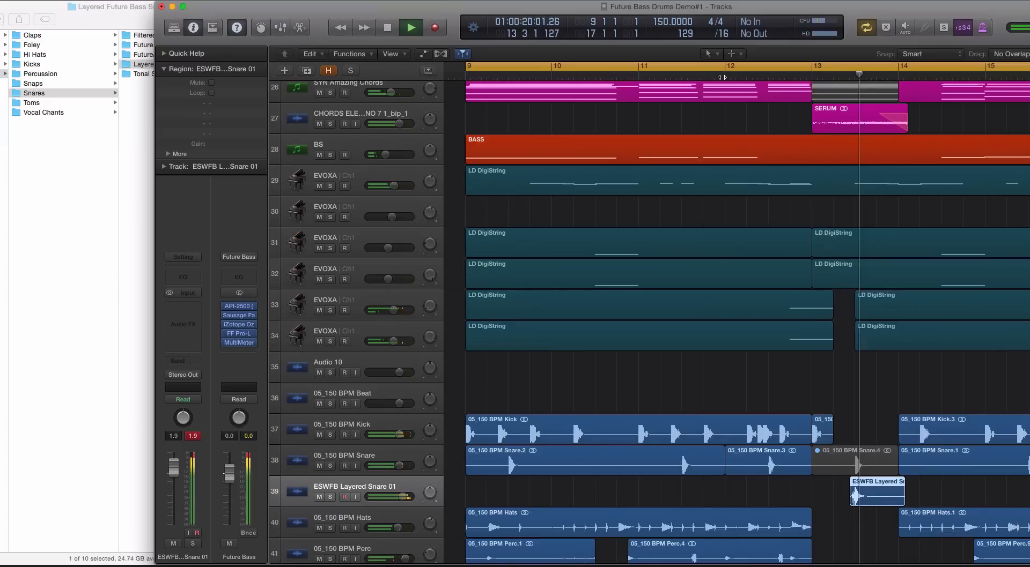
pyautogui.press('super+Left')
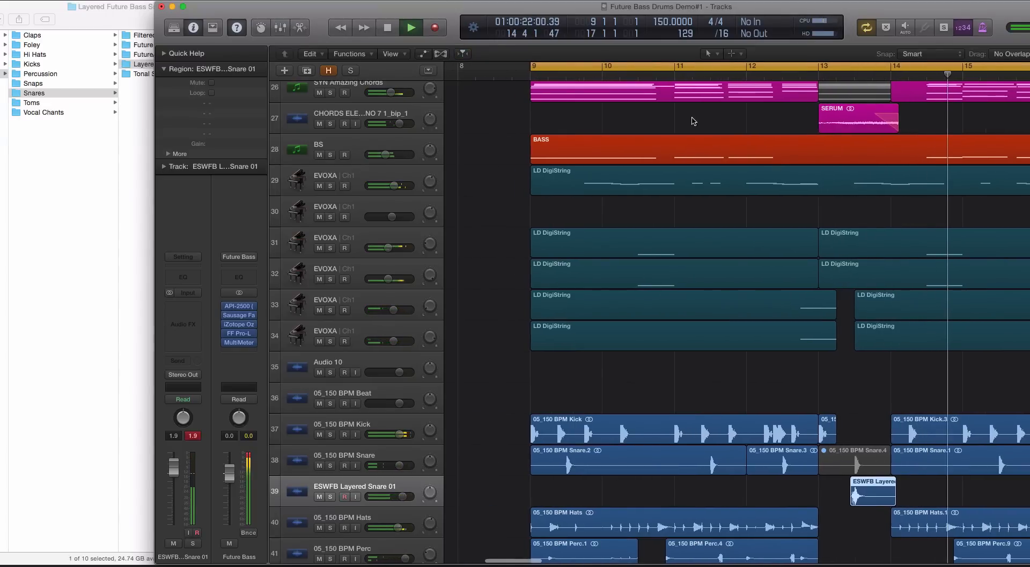
# Browse the Foley and Vocal Chants one-shots in Finder and preview ESWFB Vocal Chant 11 and 10
pyautogui.click(131, 24)
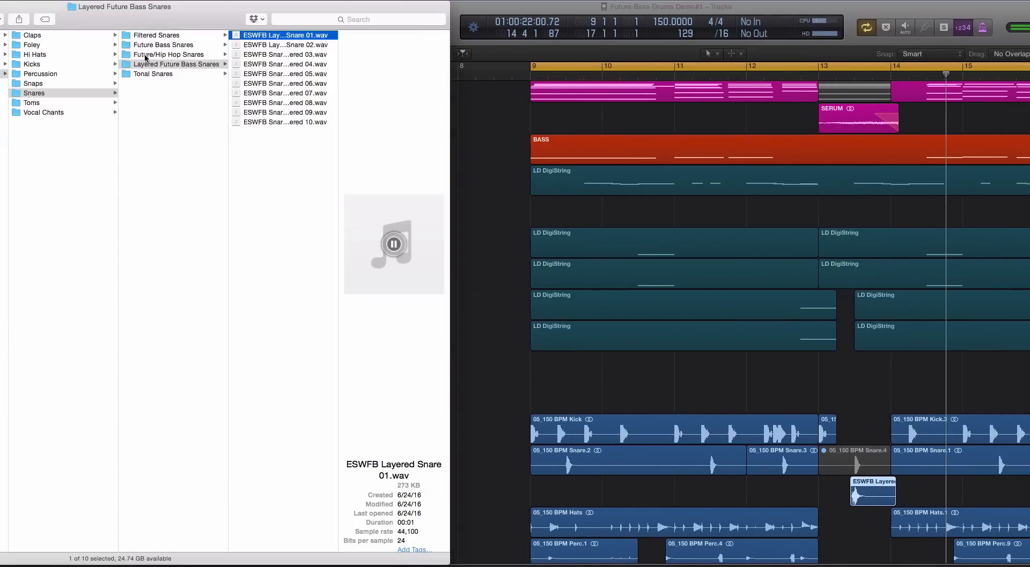
pyautogui.click(46, 45)
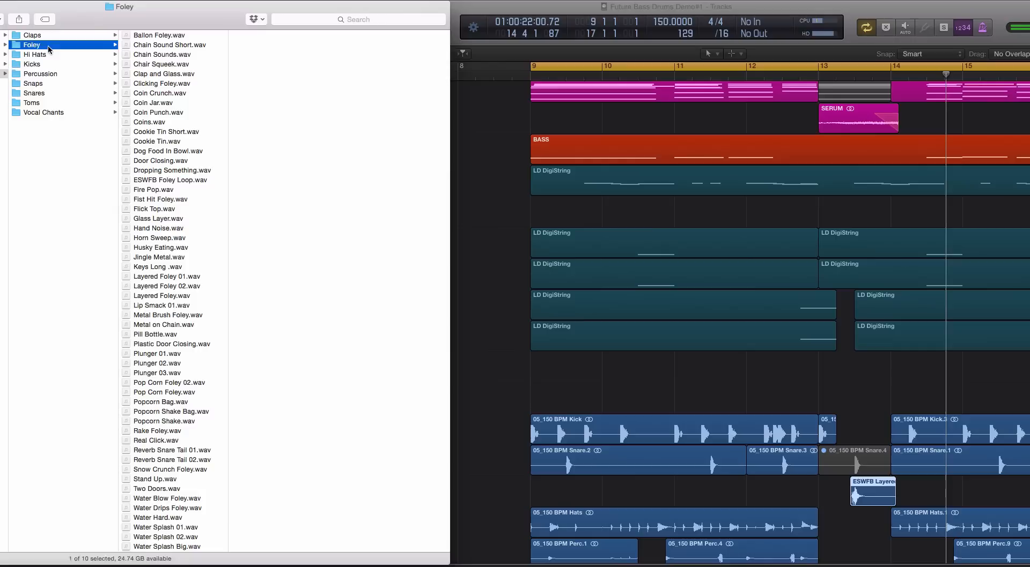
pyautogui.click(48, 111)
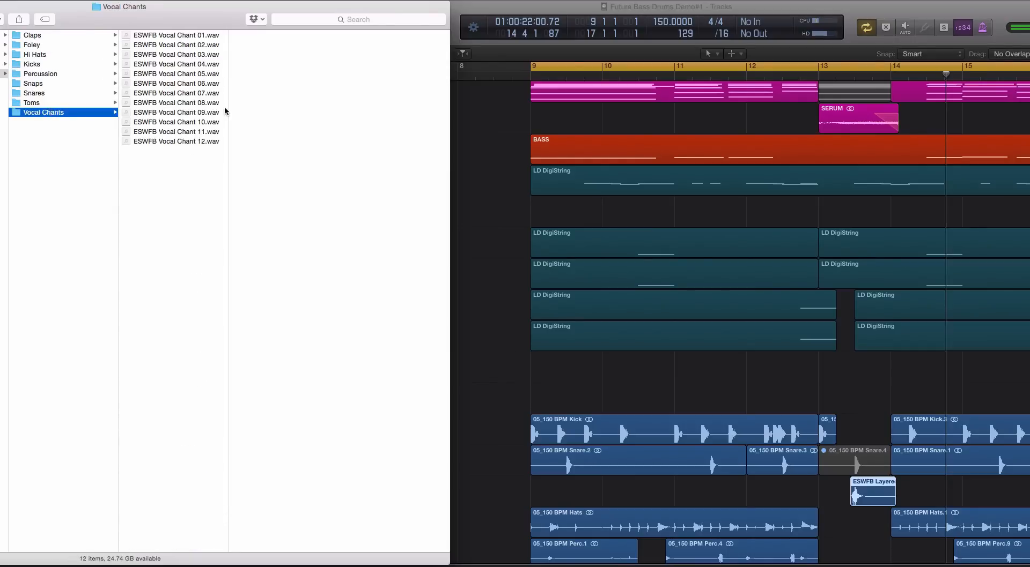
pyautogui.click(216, 131)
pyautogui.moveTo(339, 245)
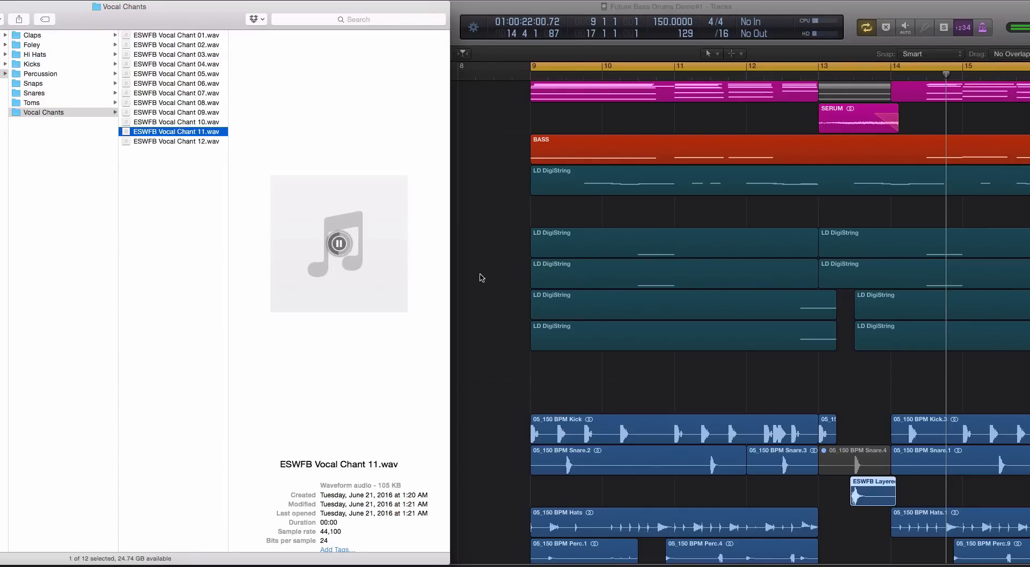
pyautogui.scroll(-5, 596, 286)
pyautogui.click(168, 123)
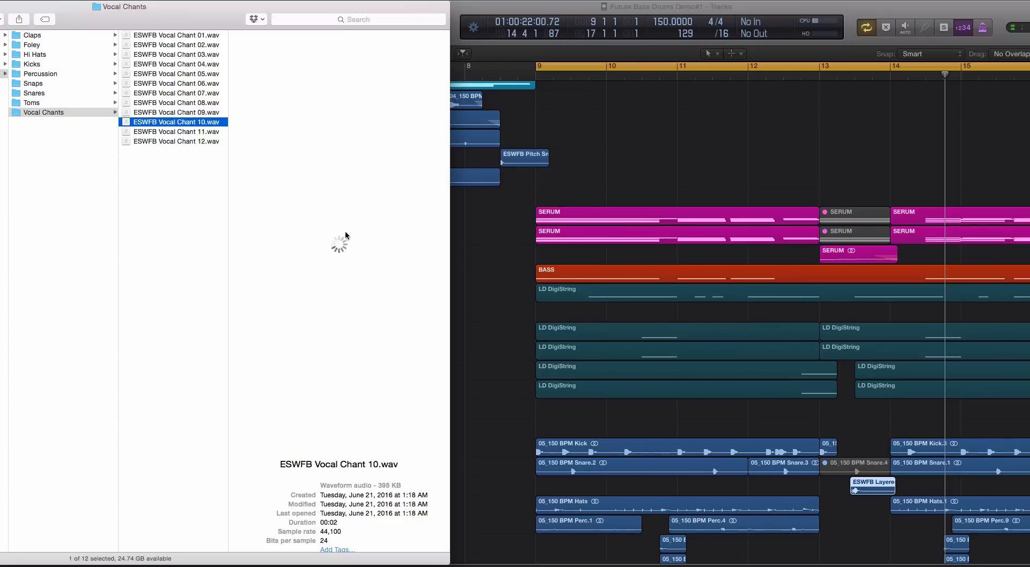
pyautogui.click(340, 245)
# Place ESWFB Vocal Chant 10 at bar 13 on a new track below the percussion and lower its volume to -14.4 dB
pyautogui.moveTo(177, 123); pyautogui.dragTo(850, 552)
pyautogui.click(793, 514)
pyautogui.press('super+Down')
pyautogui.press('super+Down')
pyautogui.scroll(-5, 471, 549)
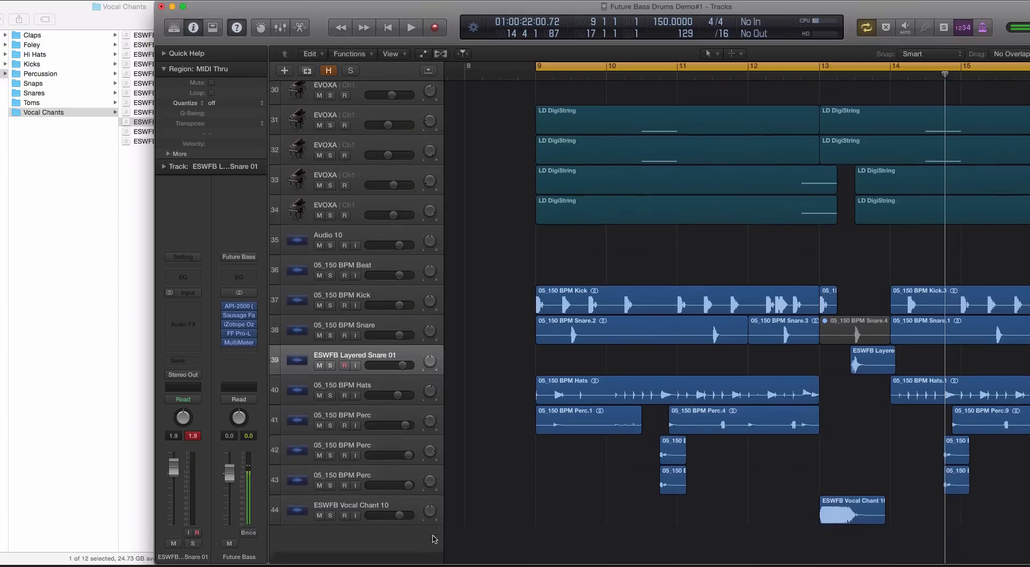
pyautogui.click(405, 516)
pyautogui.moveTo(399, 526); pyautogui.dragTo(394, 527)
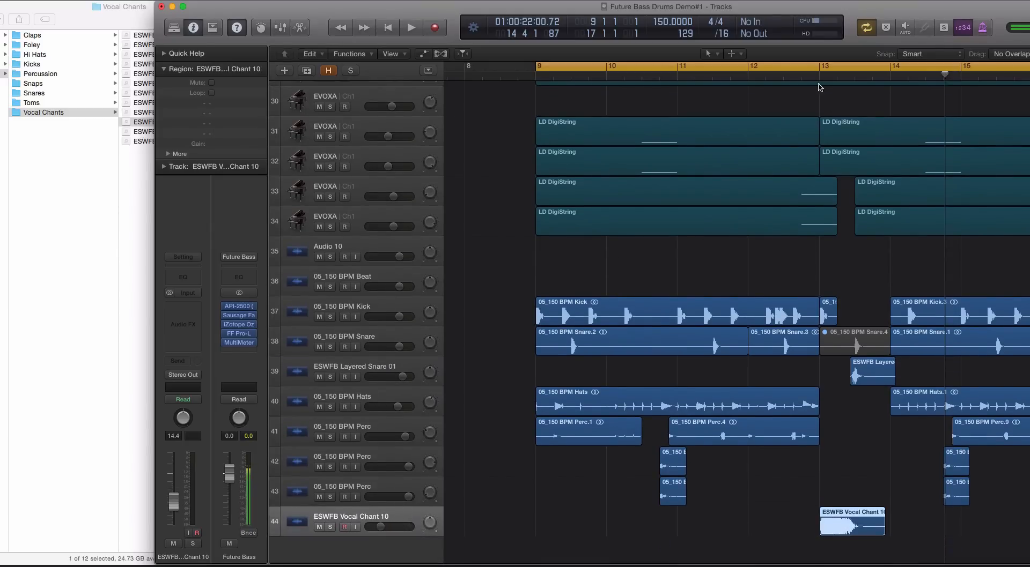
# Cycle bars 13 to 16 and try the vocal chant at beat 3 of bar 13 with its volume at -19.0 dB
pyautogui.click(818, 67)
pyautogui.moveTo(820, 67); pyautogui.dragTo(1022, 70)
pyautogui.press('space')
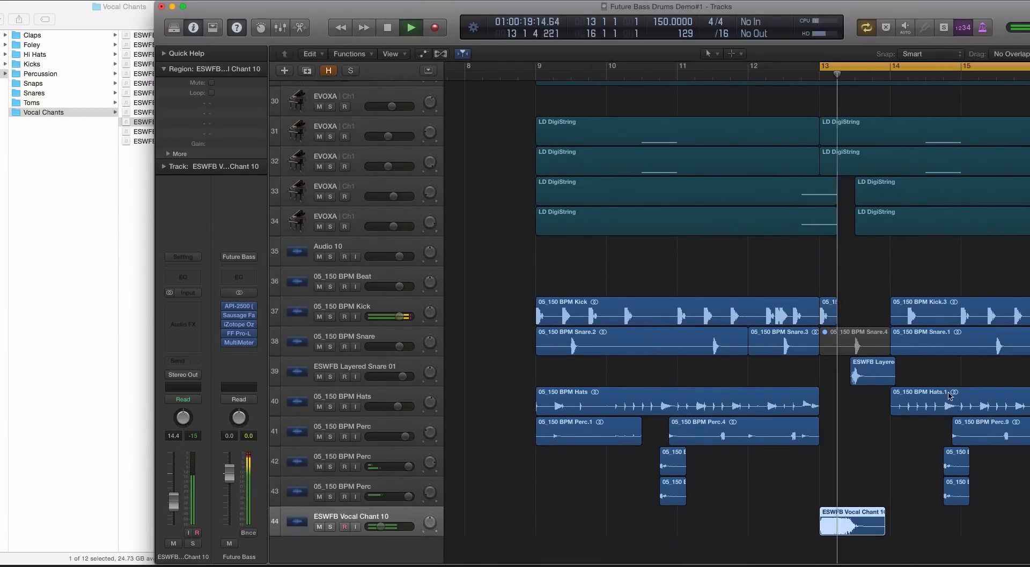
pyautogui.press('space')
pyautogui.moveTo(843, 521); pyautogui.dragTo(878, 522)
pyautogui.press('space')
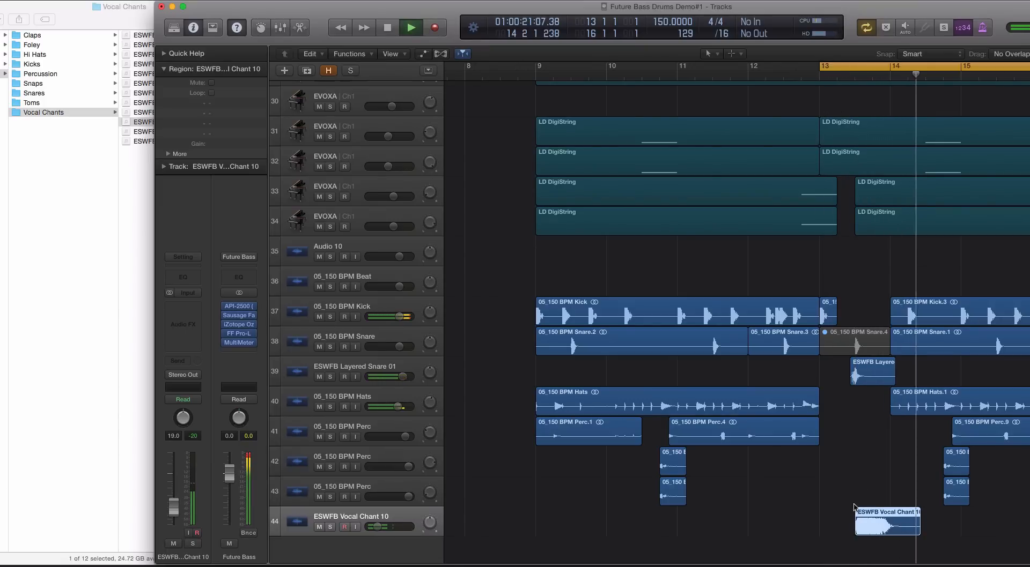
# Move the vocal chant region to beat 2 of bar 13 and raise its track volume to -4.5 dB during playback
pyautogui.press('space')
pyautogui.moveTo(872, 520); pyautogui.dragTo(854, 520)
pyautogui.press('space')
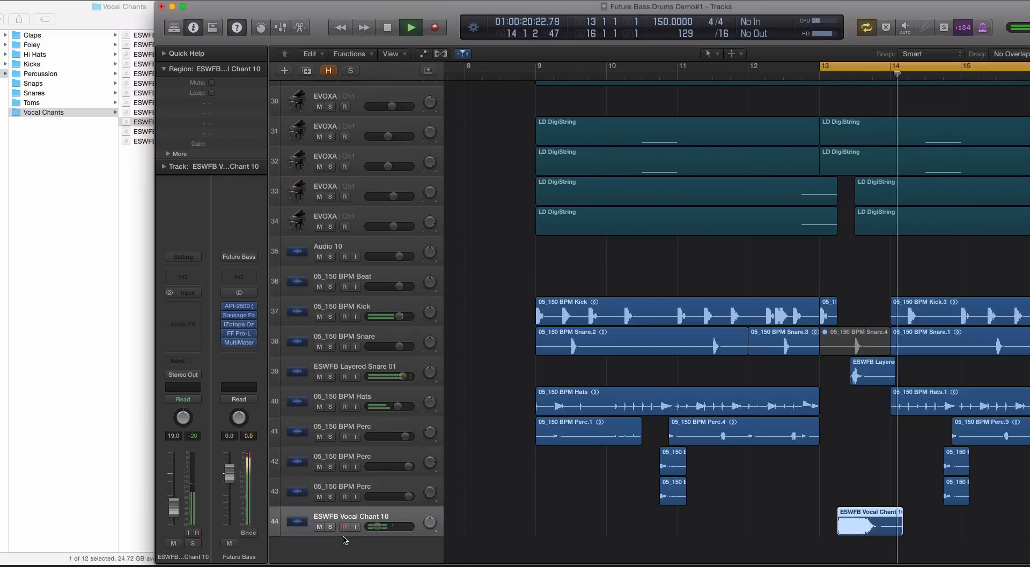
pyautogui.press('space')
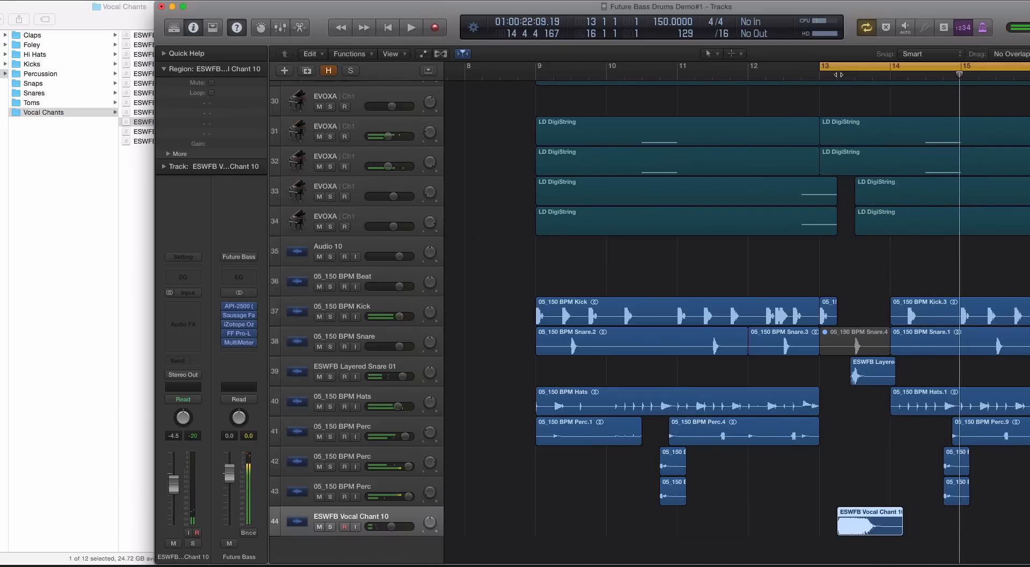
# Turn off the cycle, reverse the vocal chant region and play it soloed from bar 13
pyautogui.click(839, 65)
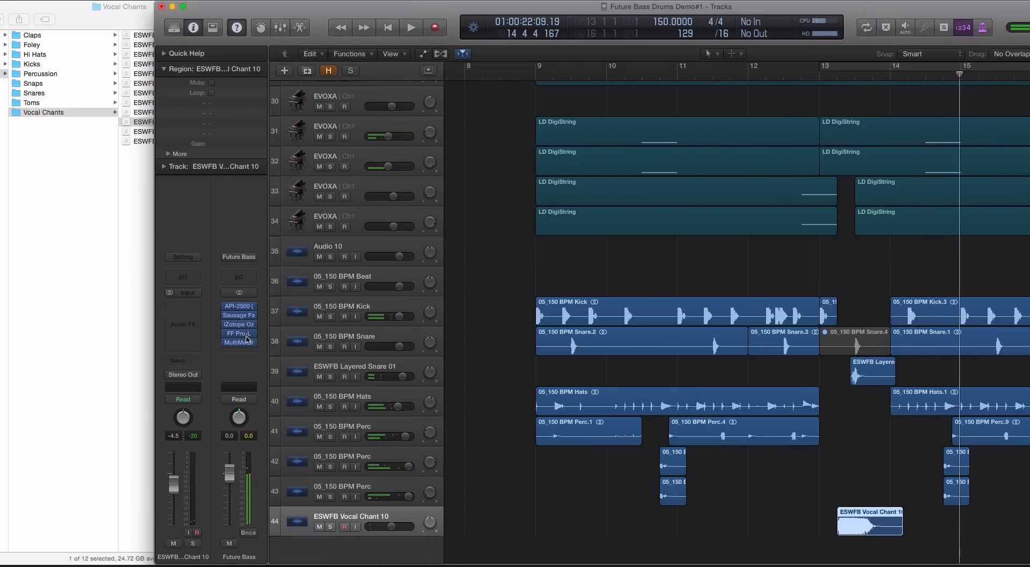
pyautogui.click(169, 154)
pyautogui.hotkey('ctrl', 's')
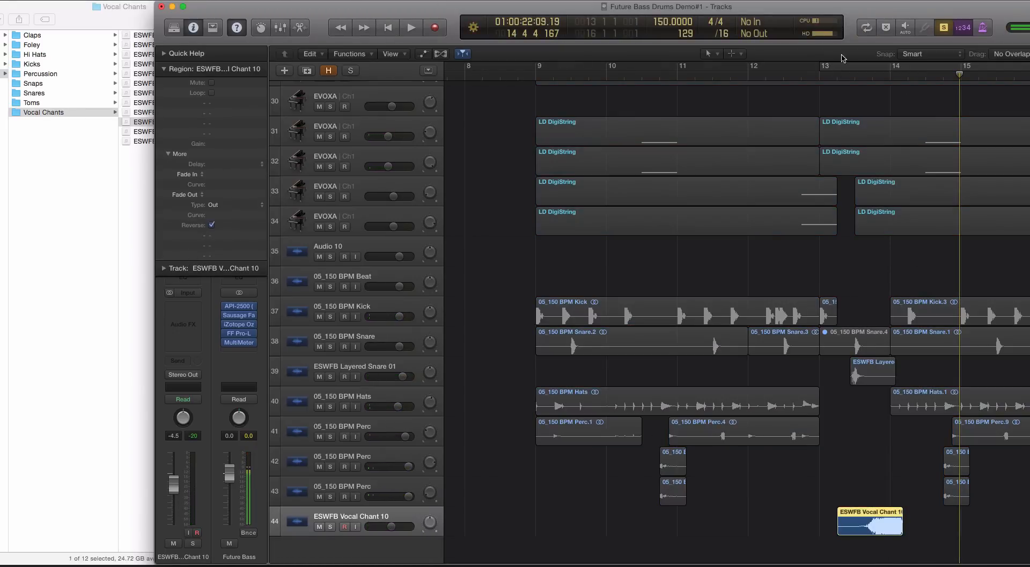
pyautogui.click(819, 74)
pyautogui.press('space')
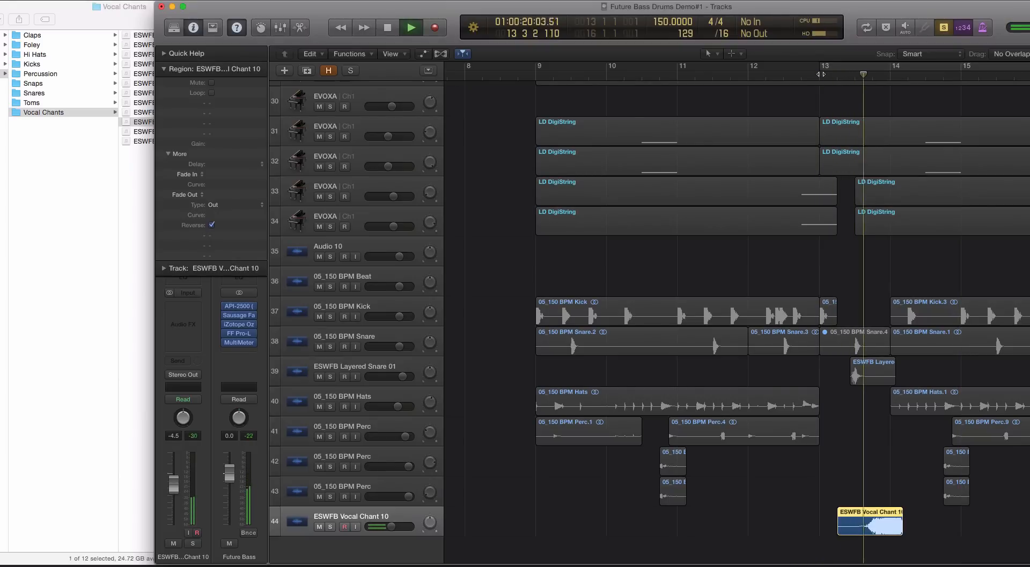
# Try the reversed vocal chant region at the start of bar 13 and play it soloed
pyautogui.press('space')
pyautogui.moveTo(863, 522); pyautogui.dragTo(845, 522)
pyautogui.click(819, 75)
pyautogui.press('space')
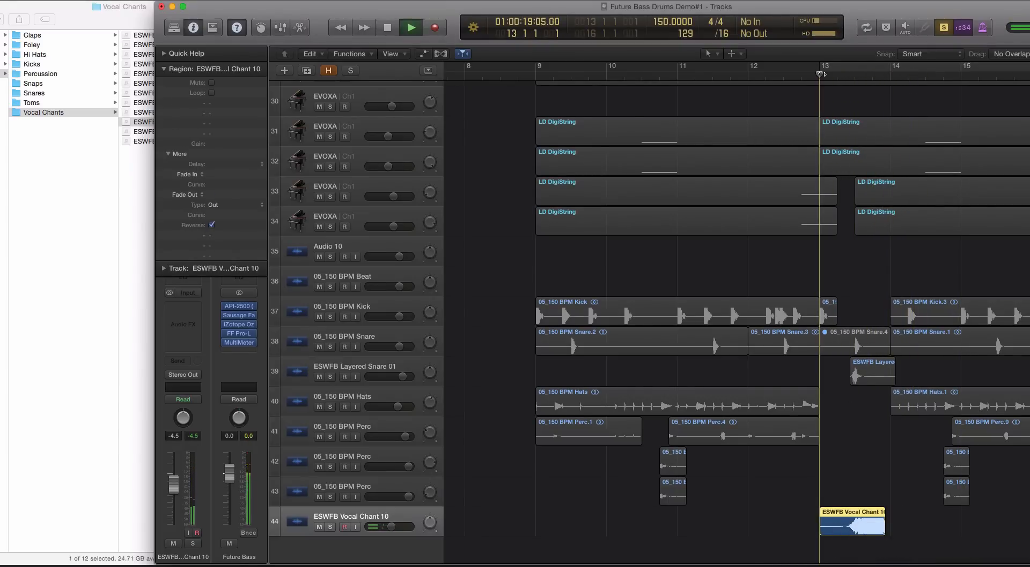
pyautogui.press('space')
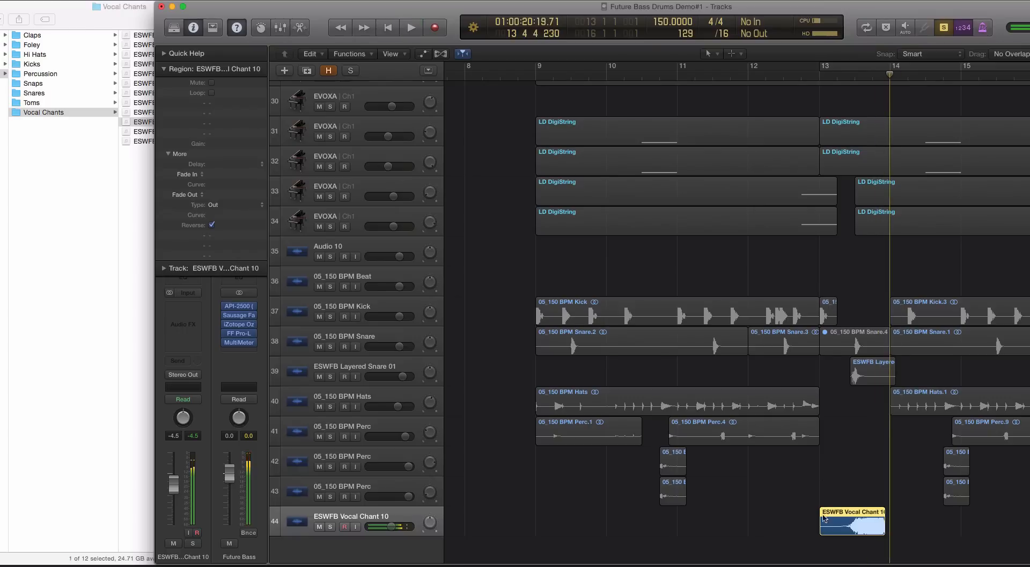
# Move the reversed vocal chant region to beat 3 of bar 12 and play it soloed with the short bar 13 kick
pyautogui.moveTo(839, 528); pyautogui.dragTo(799, 530)
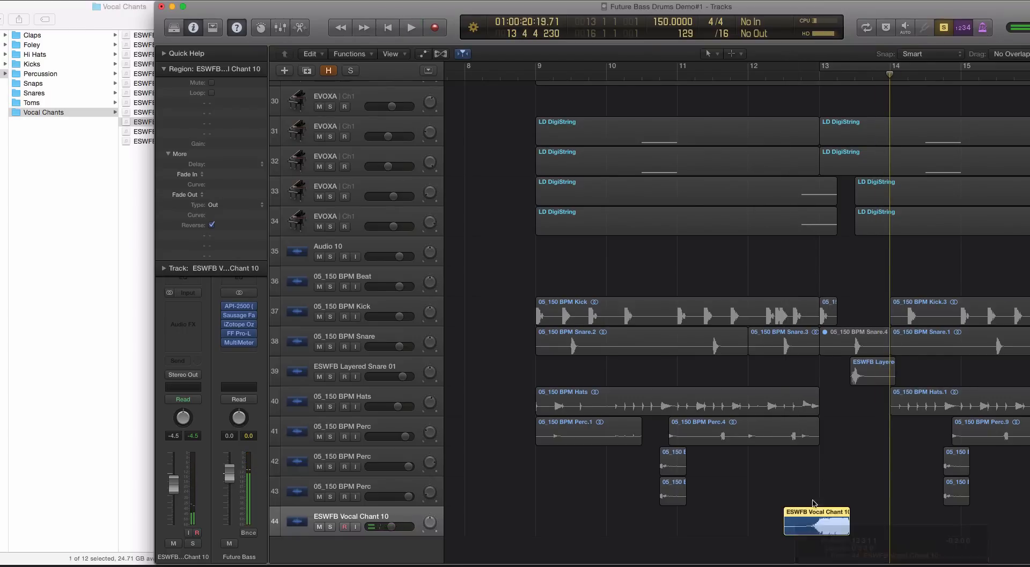
pyautogui.click(784, 75)
pyautogui.press('space')
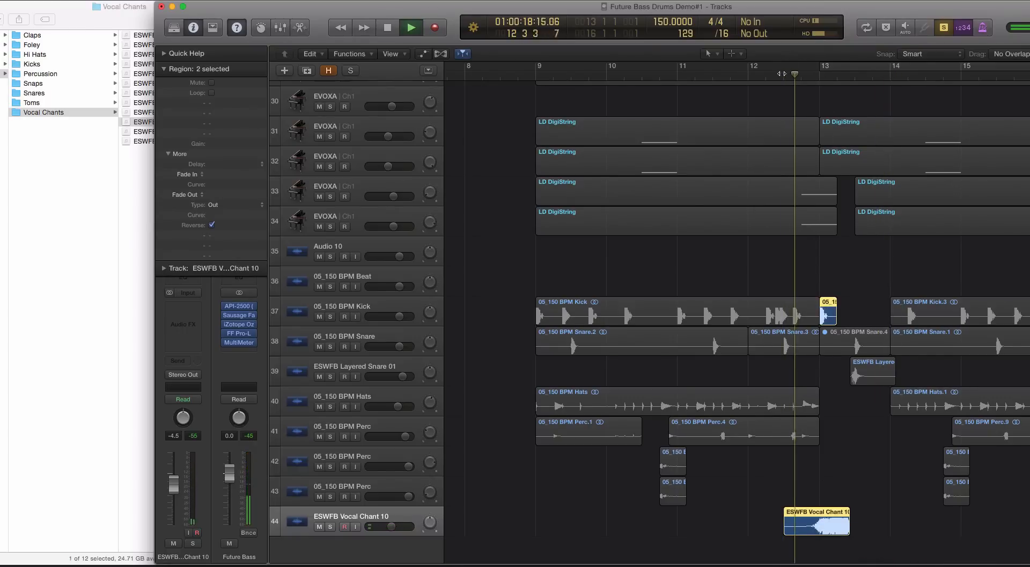
# Move the reversed vocal chant region to beat 4 of bar 12 and play the full mix in the cycle from bar 9
pyautogui.press('space')
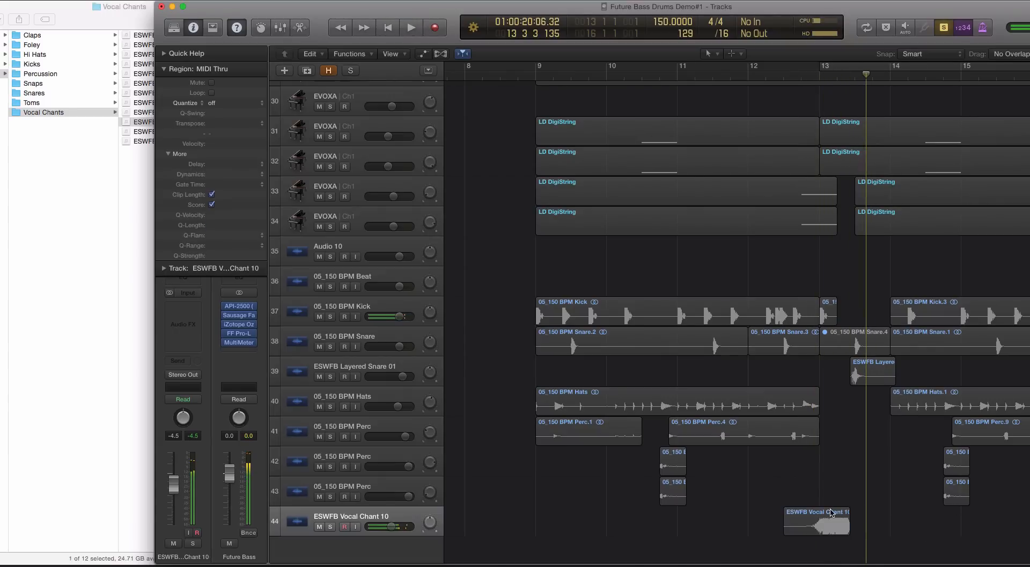
pyautogui.moveTo(831, 513); pyautogui.dragTo(849, 513)
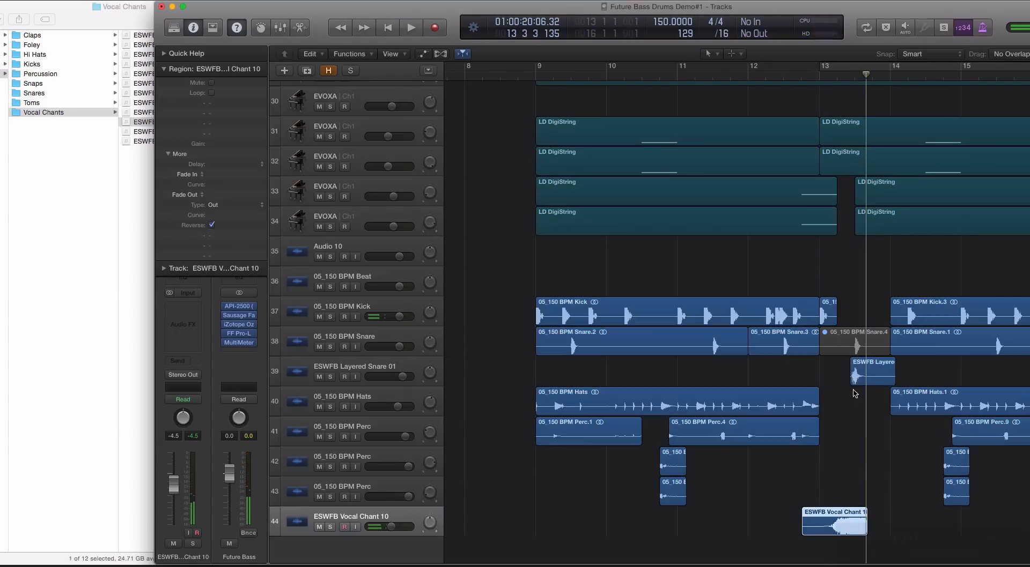
pyautogui.click(550, 68)
pyautogui.press('space')
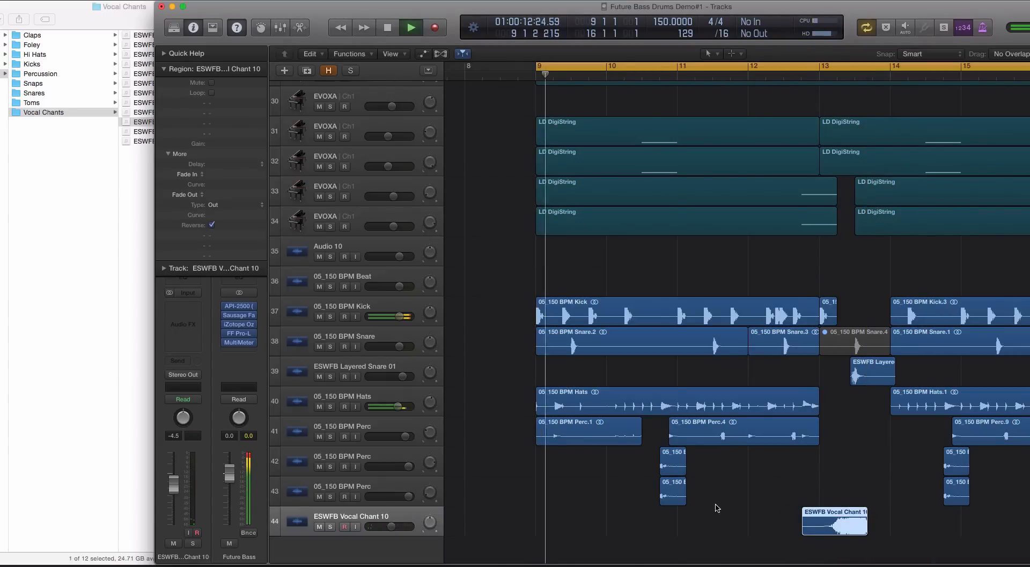
# During playback, lower the vocal chant track volume to -7.0 dB and slightly lower the EVOXA volume on track 29
pyautogui.moveTo(391, 527); pyautogui.dragTo(390, 527)
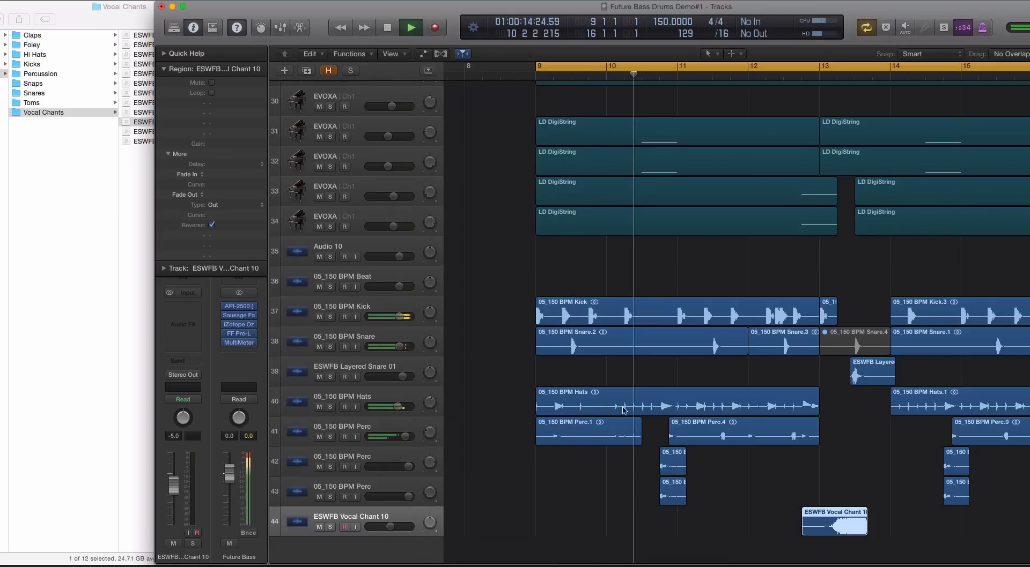
pyautogui.scroll(5, 655, 410)
pyautogui.moveTo(393, 172); pyautogui.dragTo(391, 173)
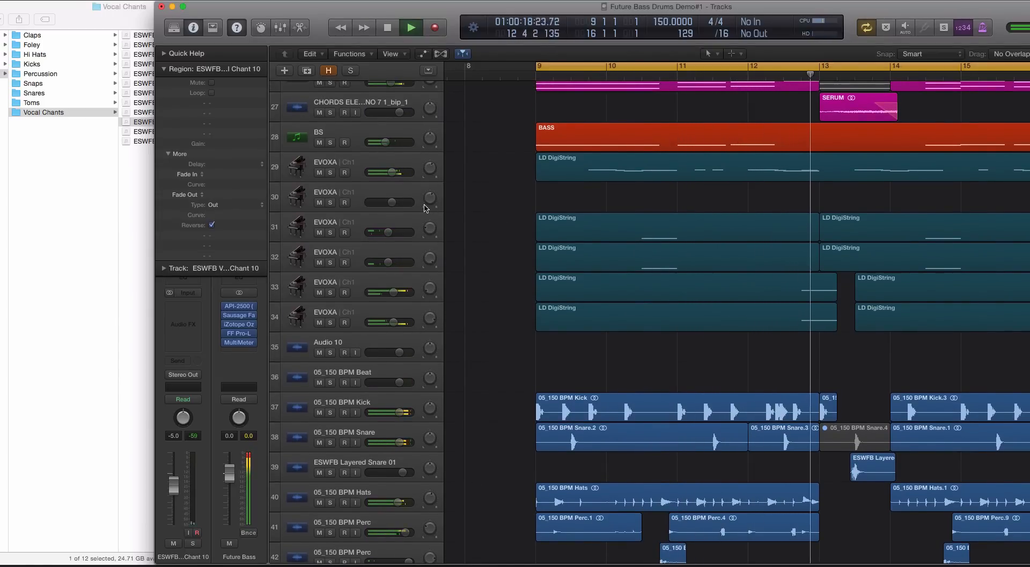
pyautogui.scroll(-1, 761, 317)
pyautogui.scroll(-5, 762, 317)
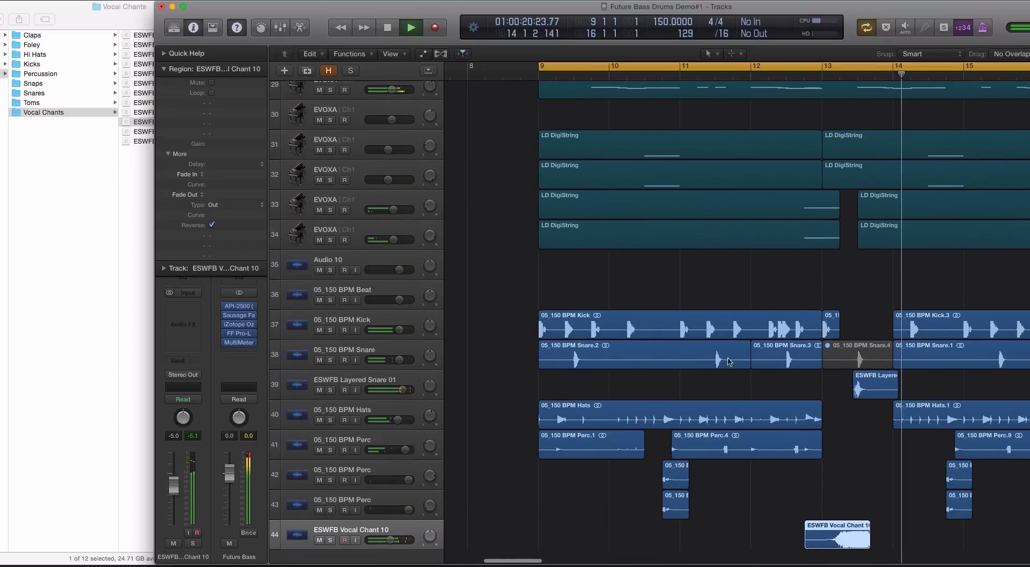
pyautogui.moveTo(390, 540); pyautogui.dragTo(388, 541)
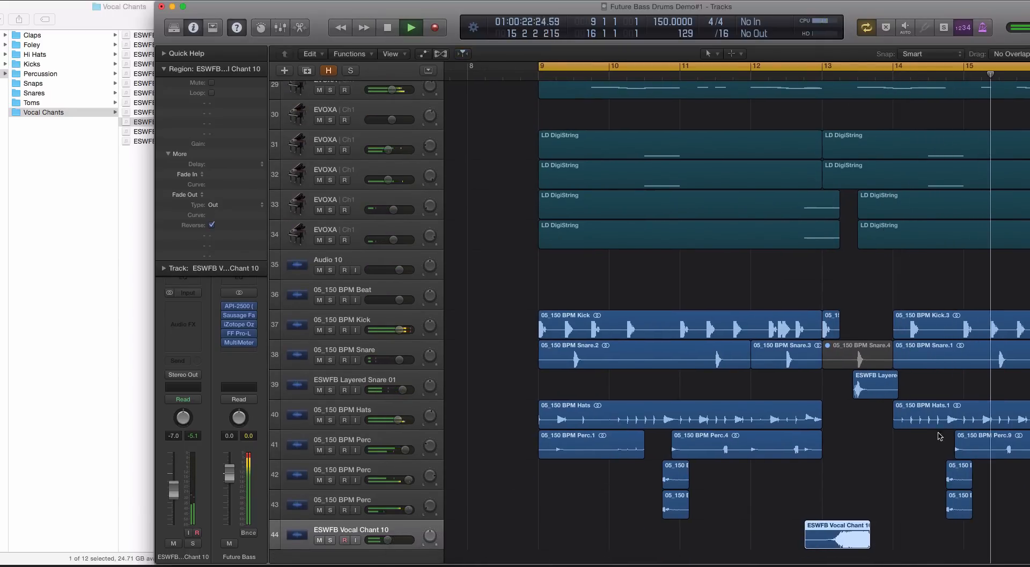
# Move the reversed vocal chant region about half a beat later and stop the cycled playback
pyautogui.click(802, 549)
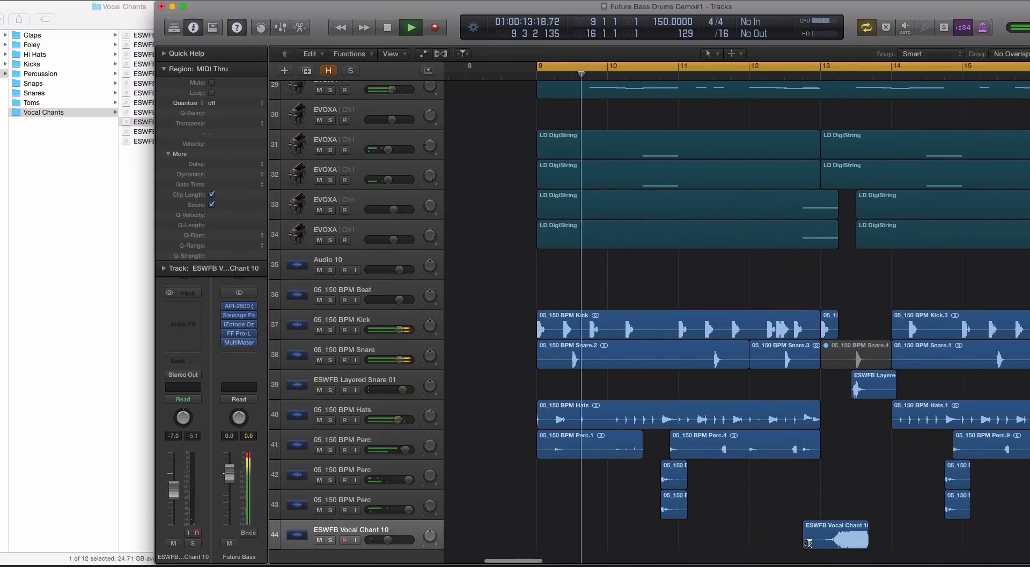
pyautogui.moveTo(816, 546); pyautogui.dragTo(825, 544)
pyautogui.press('super+Right')
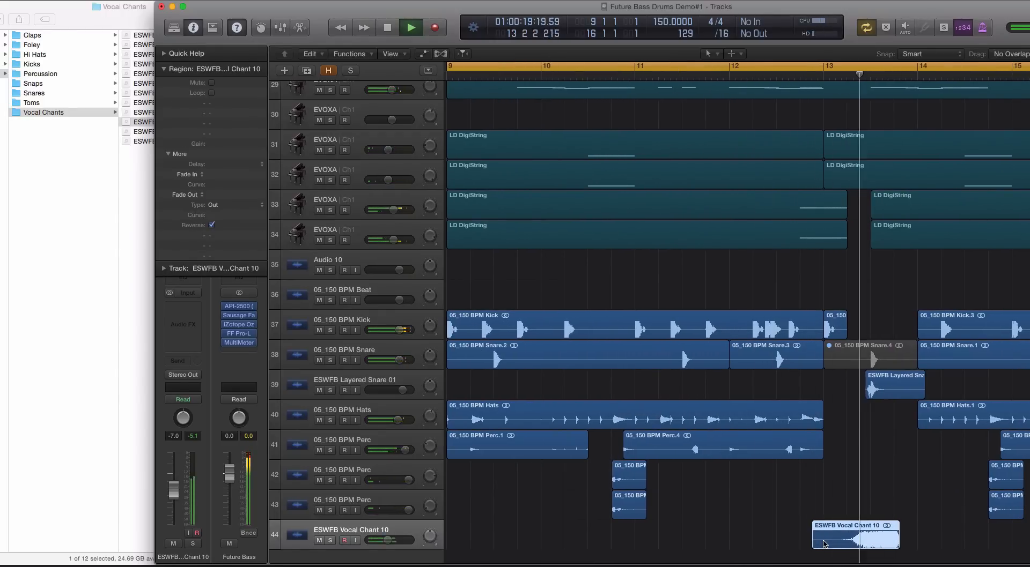
pyautogui.press('space')
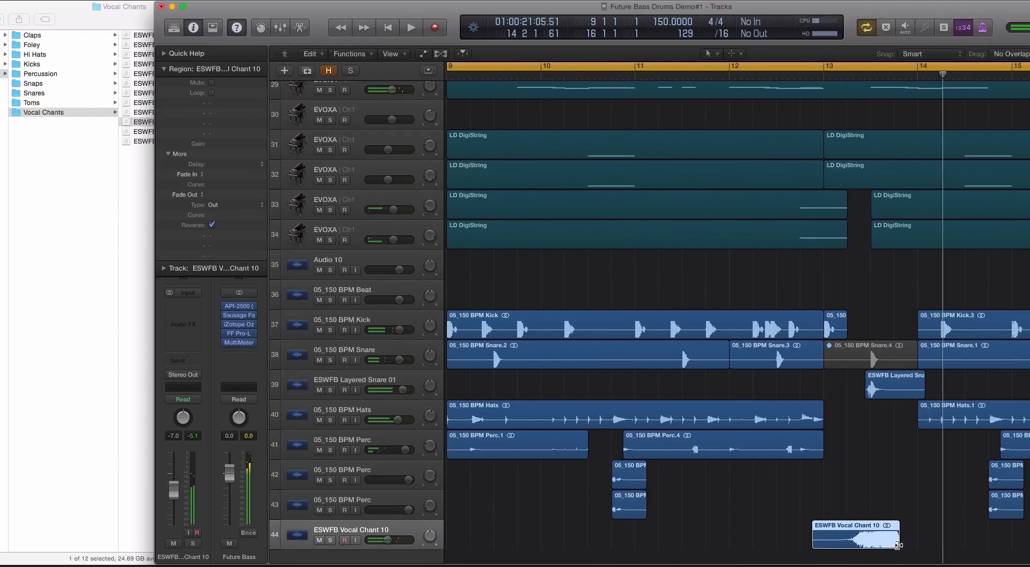
# Try shortening the vocal chant region to end at beat 3 of bar 13 and play it with the cycle off
pyautogui.moveTo(900, 548); pyautogui.dragTo(870, 541)
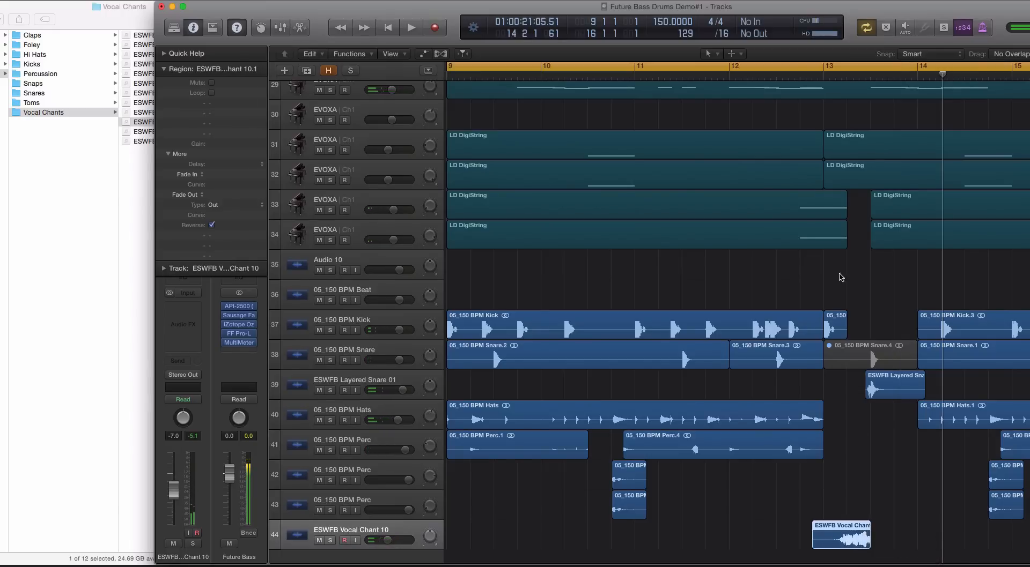
pyautogui.click(795, 68)
pyautogui.click(799, 77)
pyautogui.press('space')
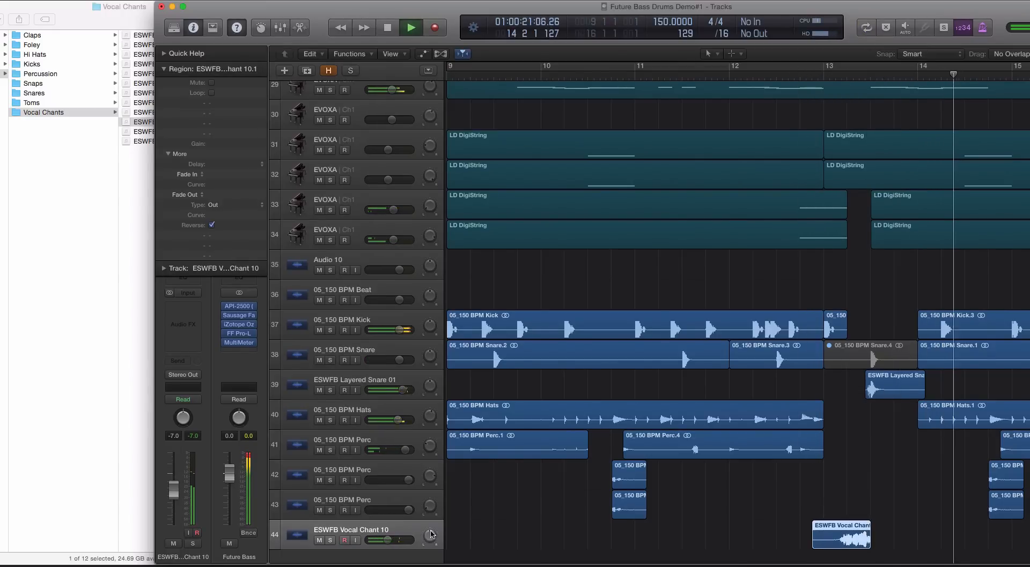
pyautogui.press('space')
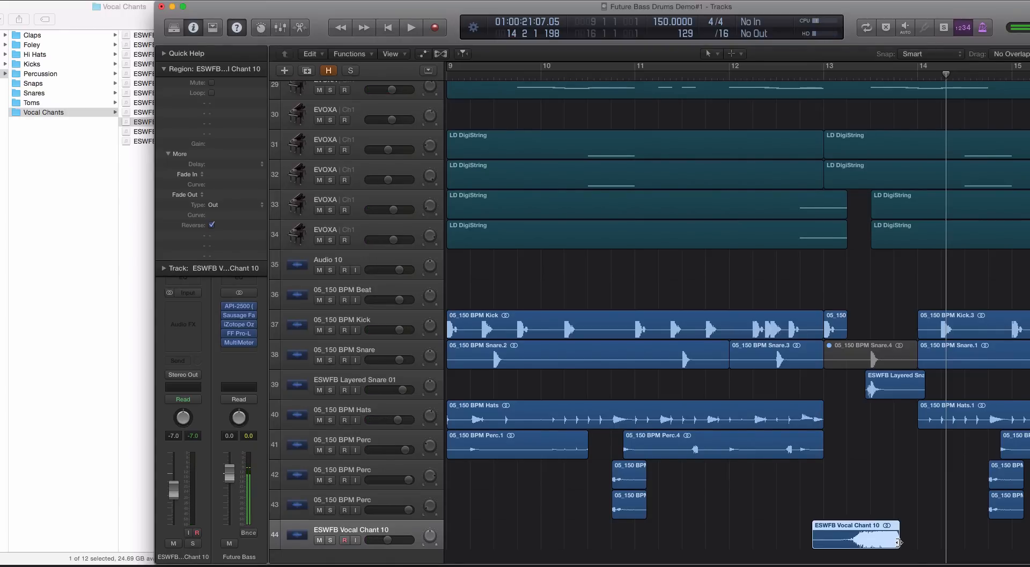
# Trim the end of the vocal chant region to beat 3 of bar 13 and play from bar 13
pyautogui.moveTo(898, 542); pyautogui.dragTo(833, 547)
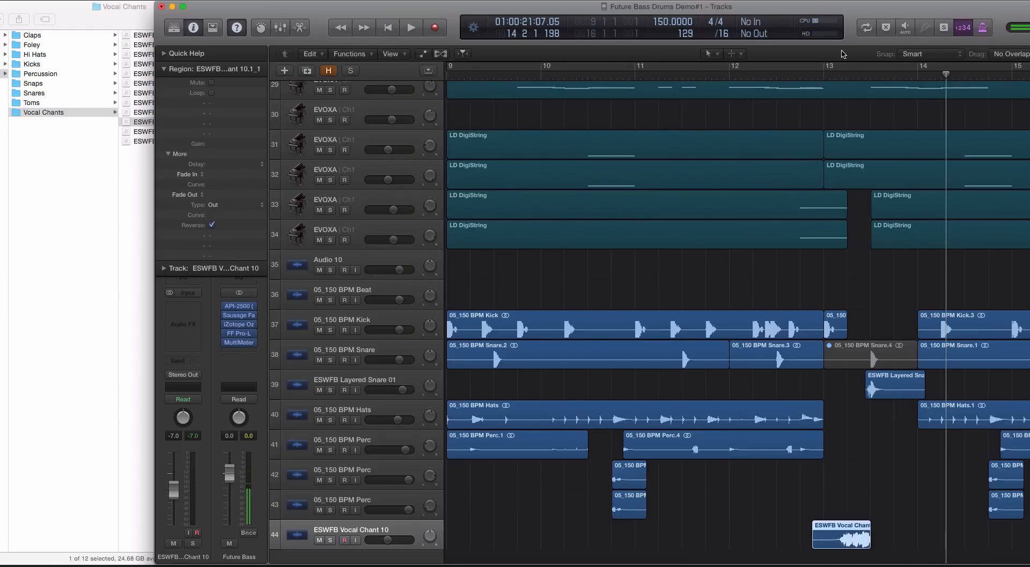
pyautogui.click(824, 75)
pyautogui.press('space')
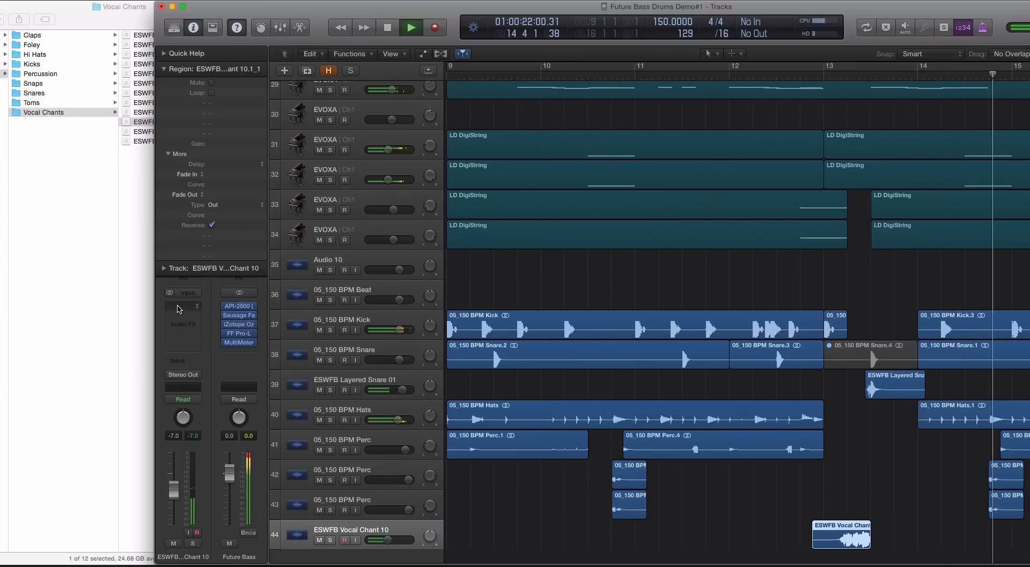
# Stop playback and insert a stereo Stereo Delay effect on the vocal chant track
pyautogui.press('space')
pyautogui.click(178, 309)
pyautogui.moveTo(201, 337)
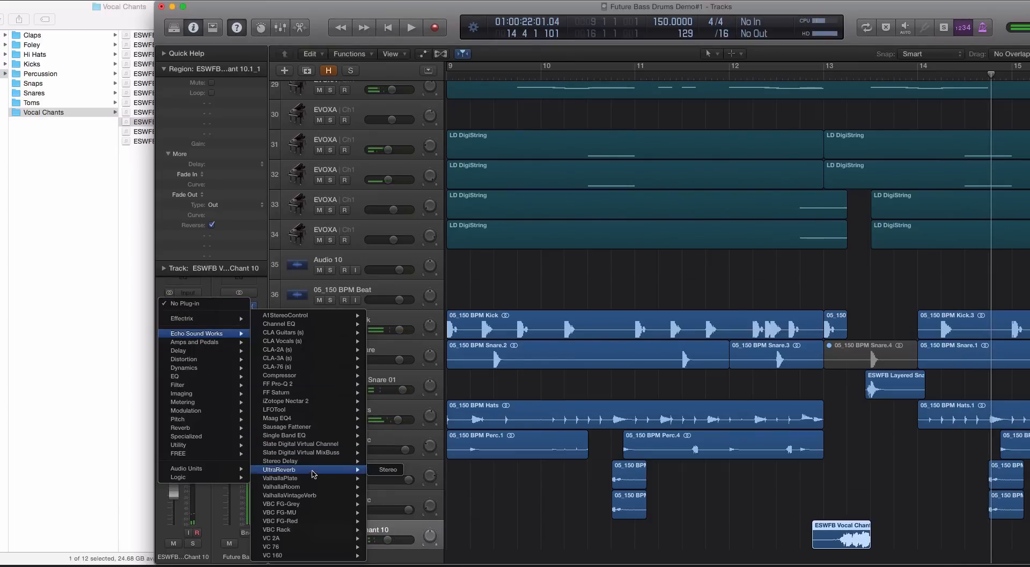
pyautogui.moveTo(315, 431)
pyautogui.moveTo(343, 463)
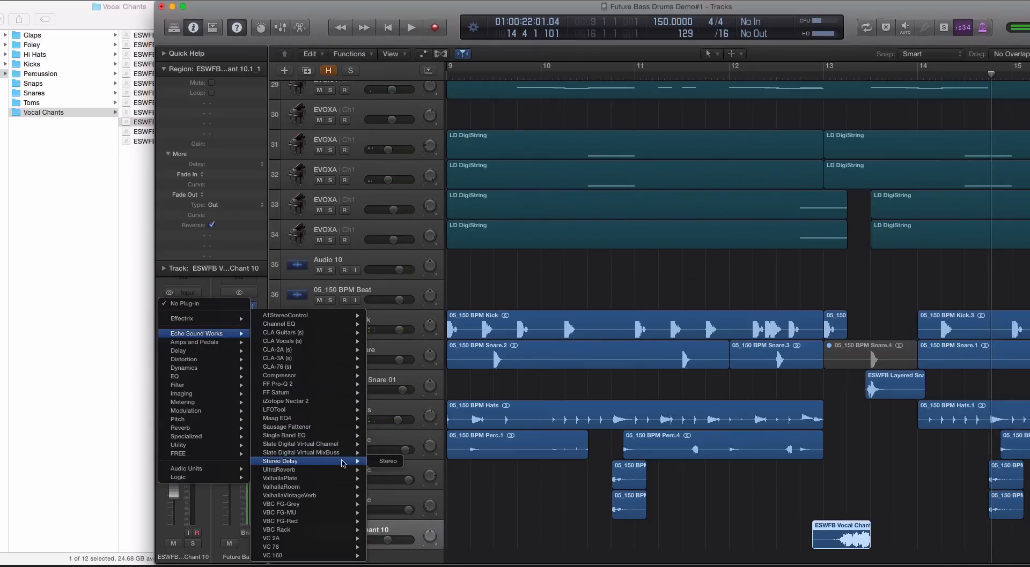
pyautogui.click(375, 463)
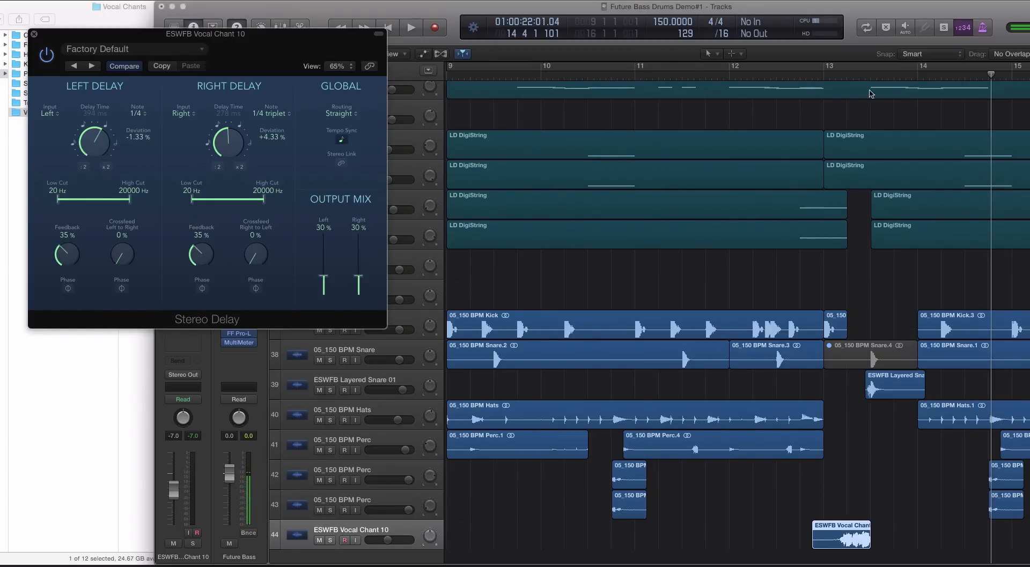
# Play the delayed vocal chant soloed from bar 13, then unsolo it to hear it in the full mix
pyautogui.click(824, 75)
pyautogui.hotkey('ctrl', 's')
pyautogui.press('space')
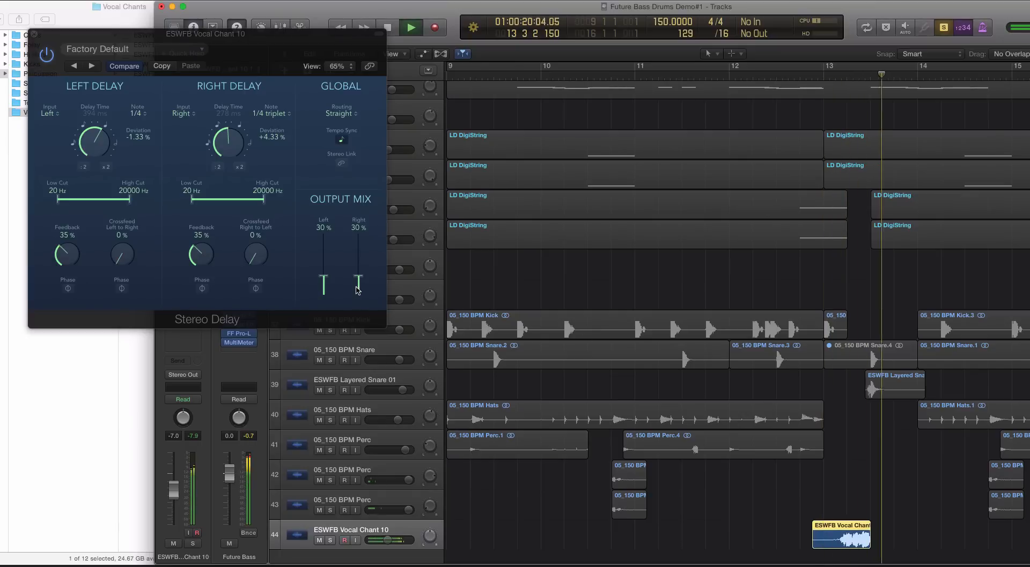
pyautogui.hotkey('ctrl', 's')
pyautogui.press('super+Left')
pyautogui.press('super+Left')
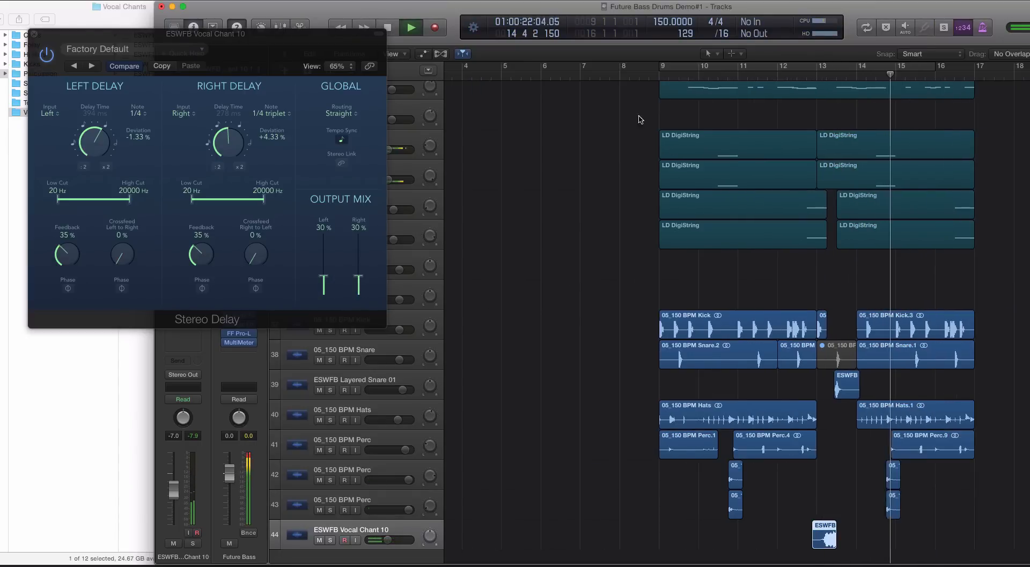
# Turn the cycle back on, play the arrangement from bar 9 and extend the cycle's end to bar 17
pyautogui.press('space')
pyautogui.press('c')
pyautogui.press('super+Up')
pyautogui.press('super+Up')
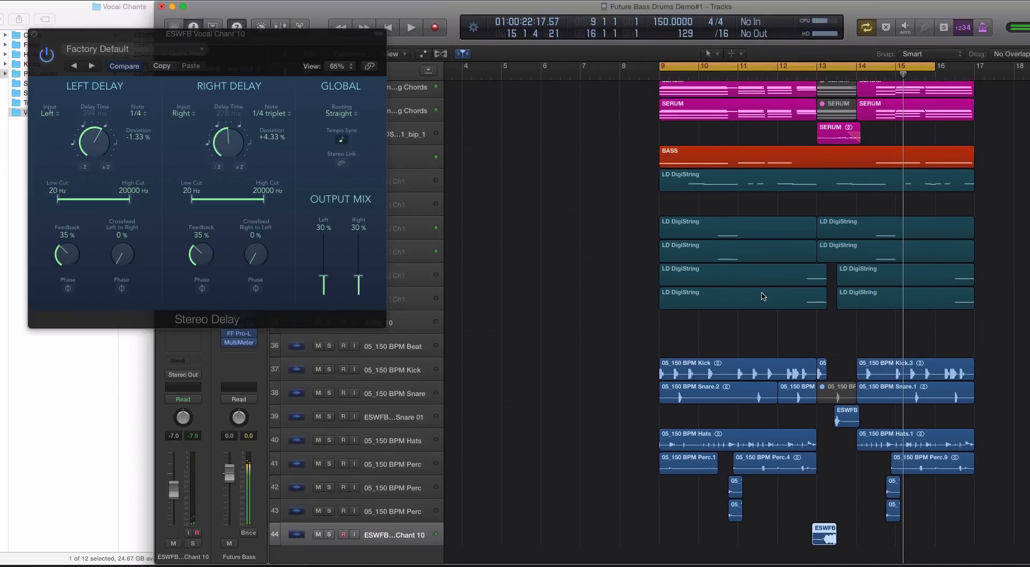
pyautogui.press('space')
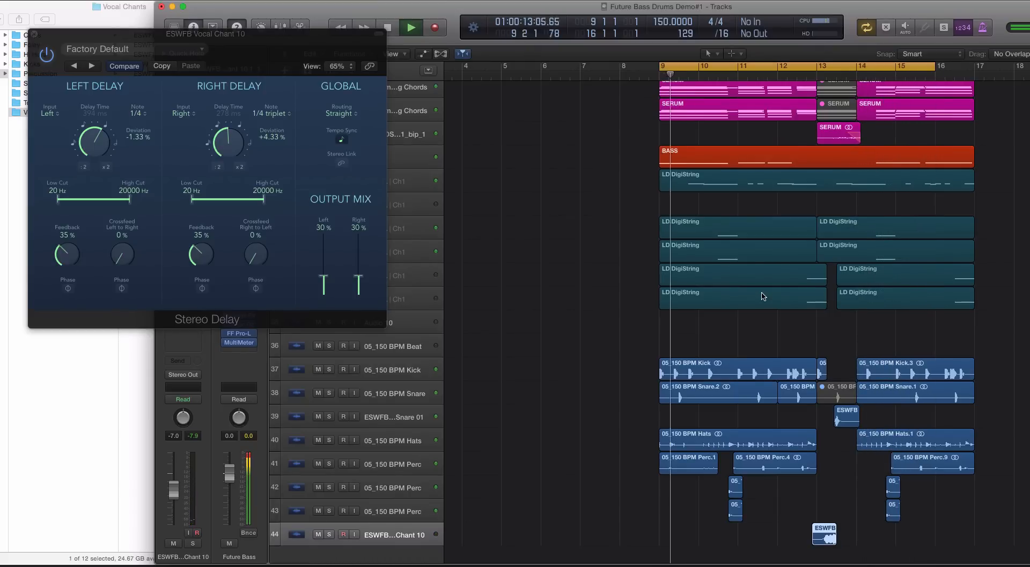
pyautogui.press('space')
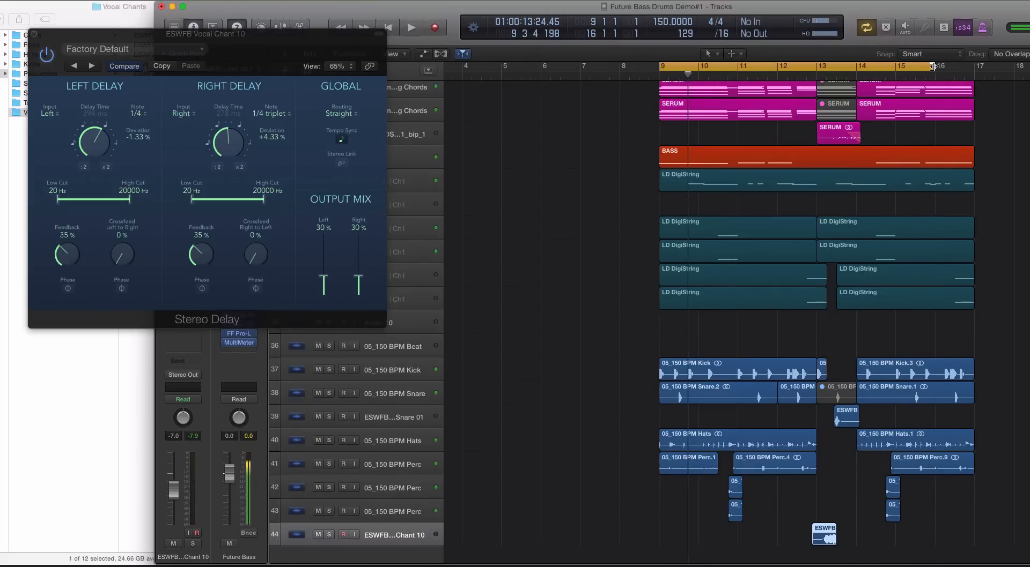
pyautogui.moveTo(932, 66); pyautogui.dragTo(971, 67)
# Switch to Finder, preview ESWFB Vocal Chant 10.wav in the Vocal Chants folder and open the Toms folder
pyautogui.click(89, 20)
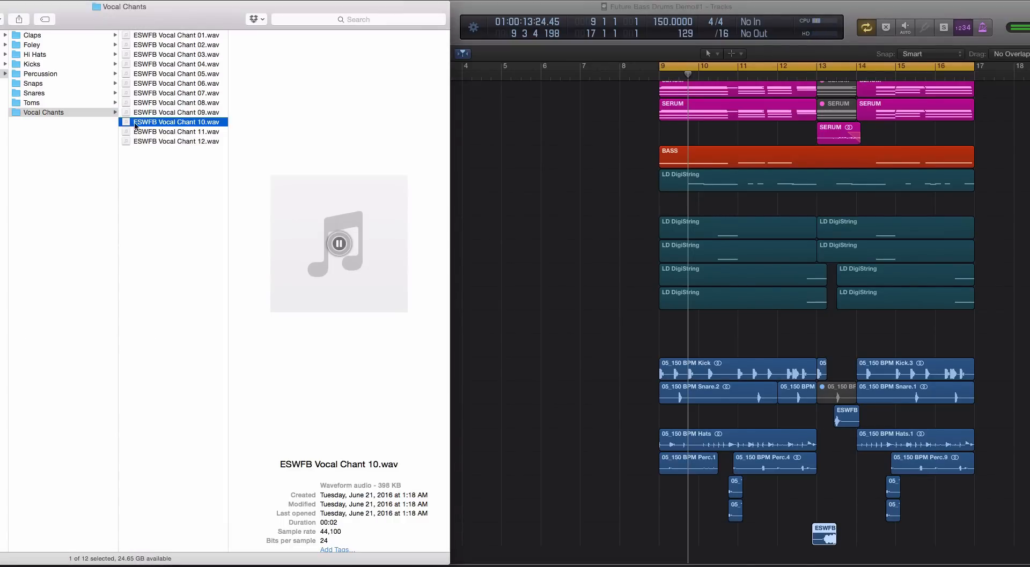
pyautogui.moveTo(151, 19)
pyautogui.mouseDown()
pyautogui.moveTo(199, 19)
pyautogui.moveTo(159, 19)
pyautogui.mouseUp()
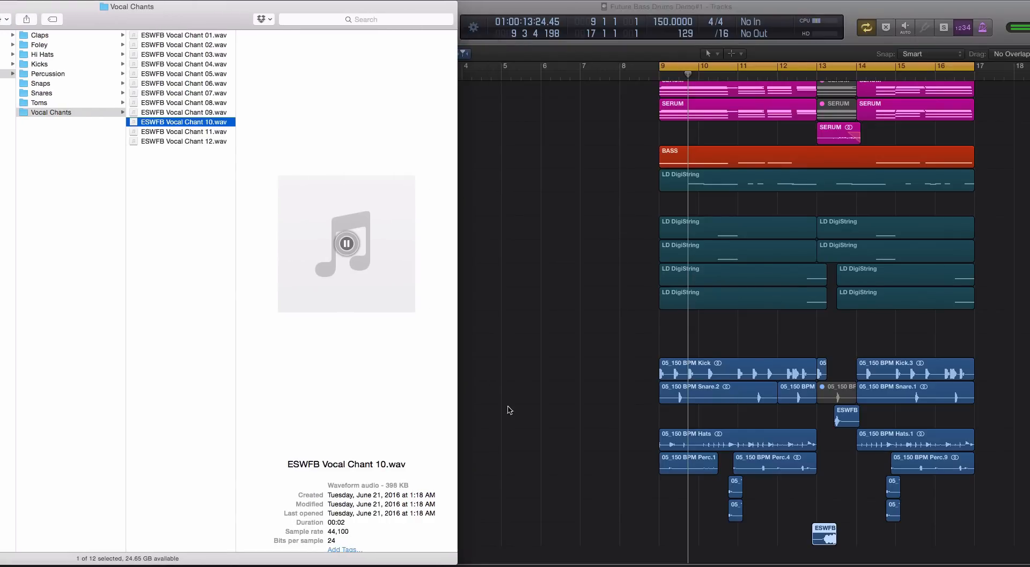
pyautogui.click(629, 416)
pyautogui.click(138, 191)
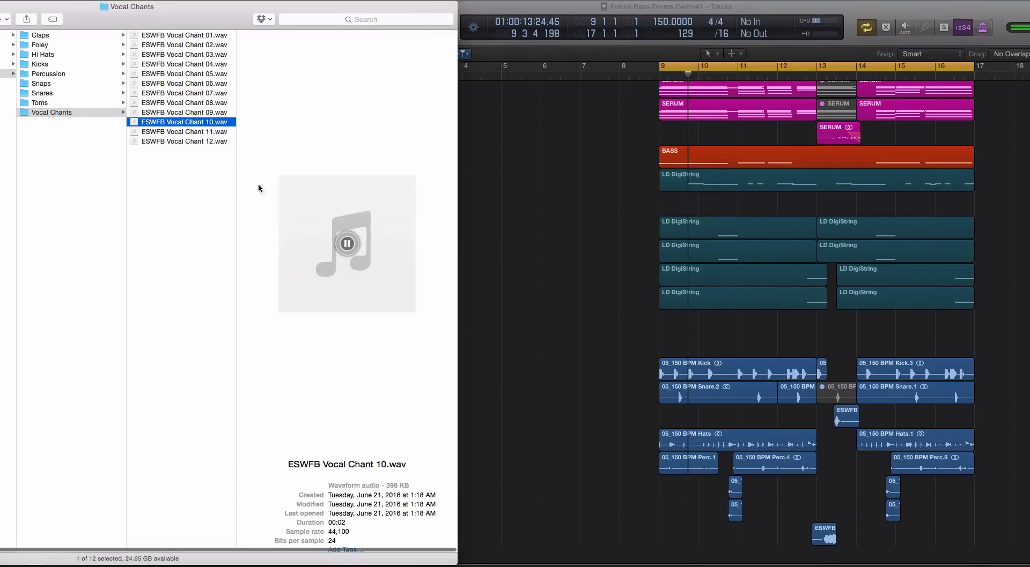
pyautogui.click(209, 188)
pyautogui.click(186, 131)
pyautogui.press('Up')
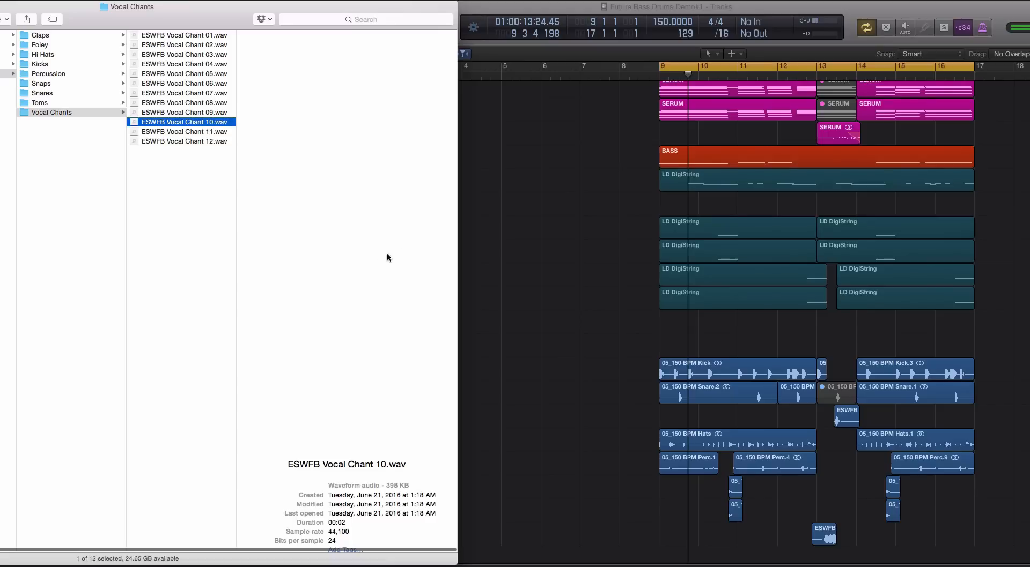
pyautogui.click(347, 243)
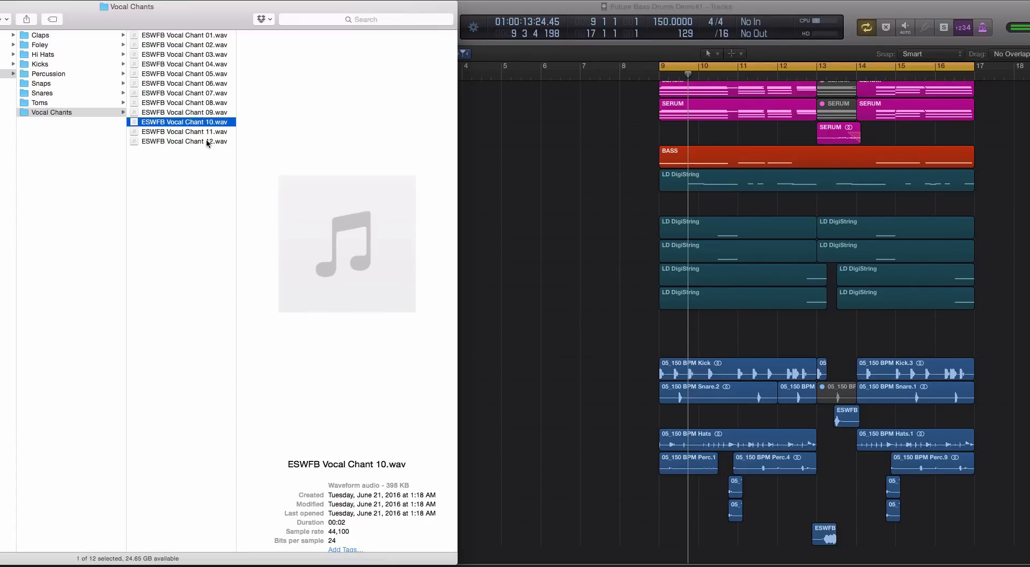
pyautogui.click(85, 102)
# Switch back to Logic Pro and play the first percussion region on track 41 soloed with the cycle off
pyautogui.click(706, 539)
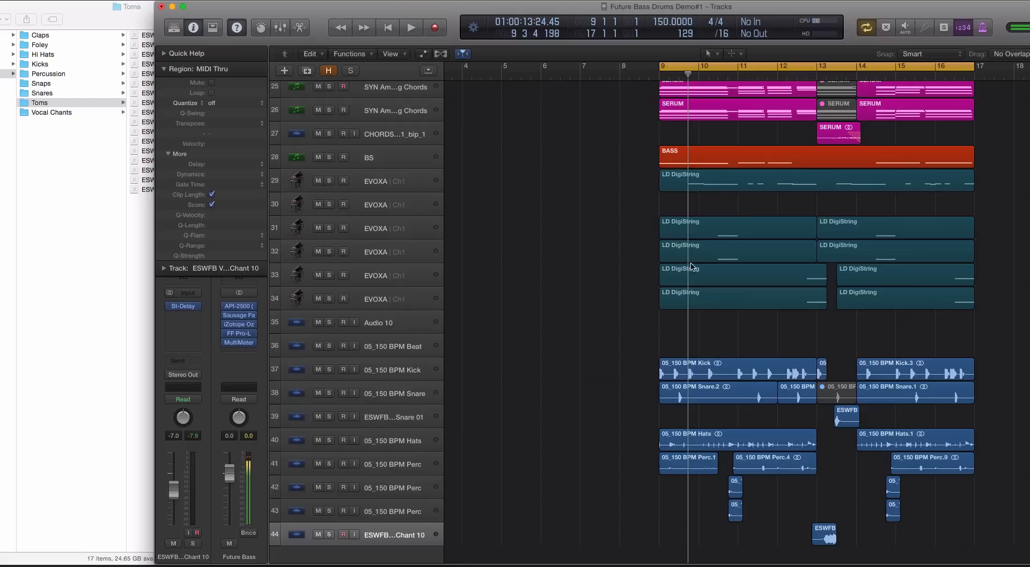
pyautogui.press('super+Down')
pyautogui.press('super+Down')
pyautogui.press('super+Down')
pyautogui.press('super+Down')
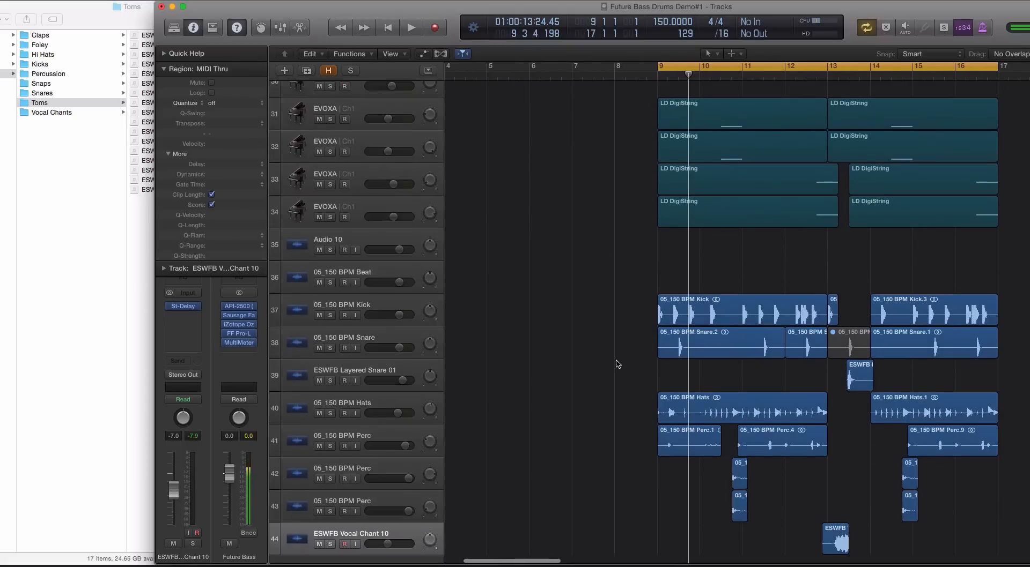
pyautogui.click(689, 418)
pyautogui.hotkey('ctrl', 's')
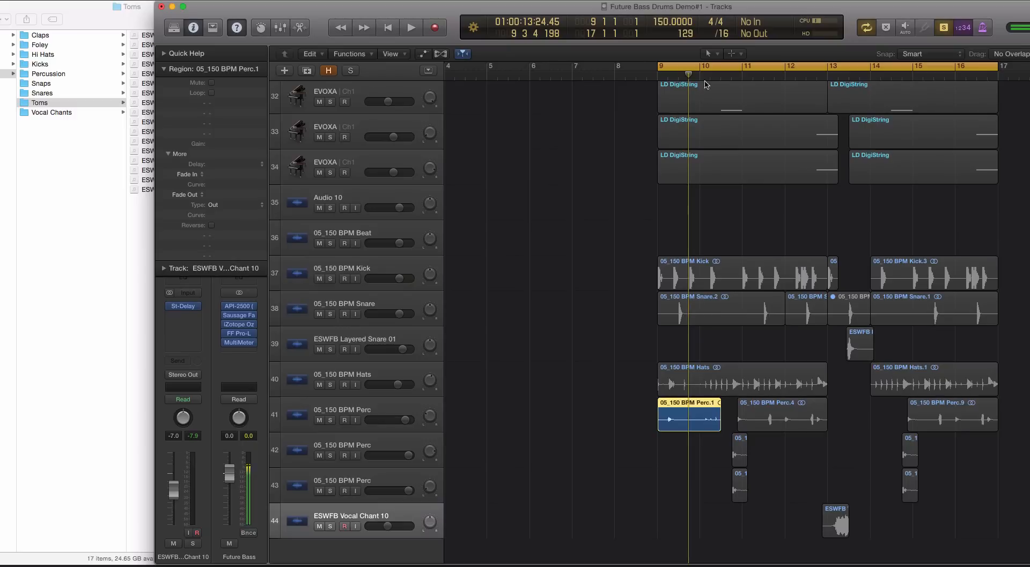
pyautogui.press('c')
pyautogui.press('space')
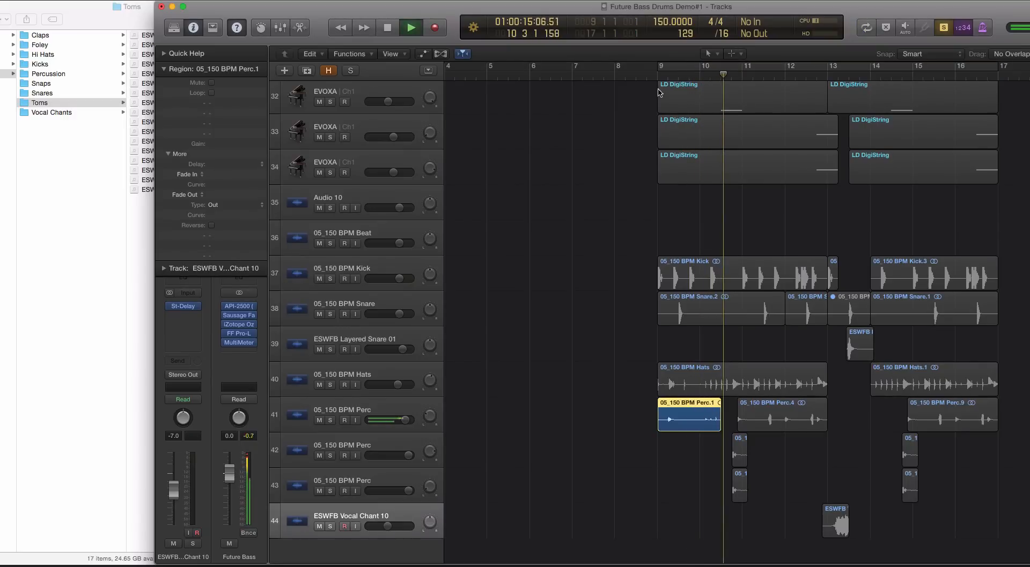
pyautogui.press('space')
# Select percussion track 41, select ESWFB Tom 01.wav through ESWFB Tom 05.wav in Finder and return to the arrangement
pyautogui.click(386, 403)
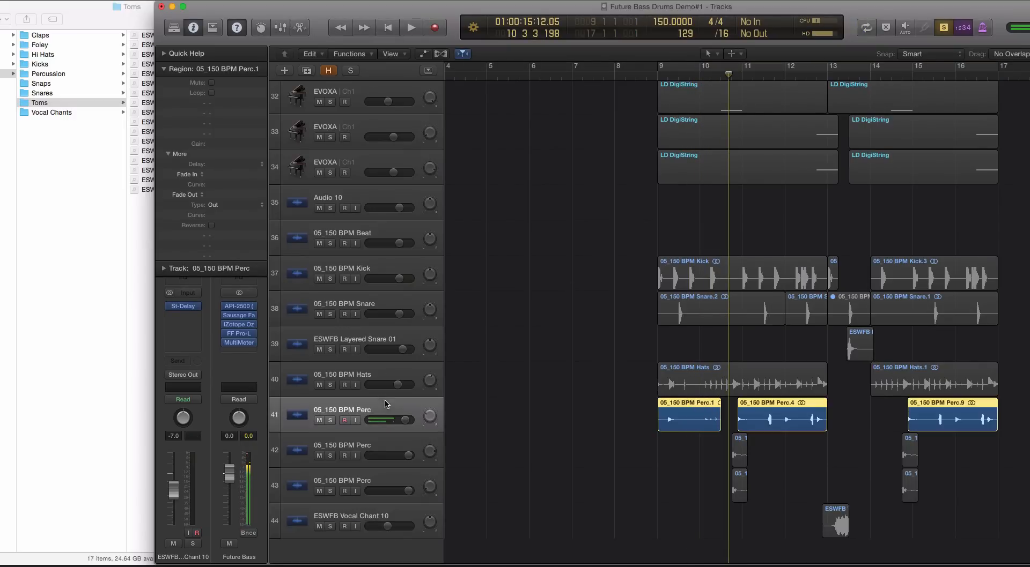
pyautogui.click(78, 16)
pyautogui.click(186, 37)
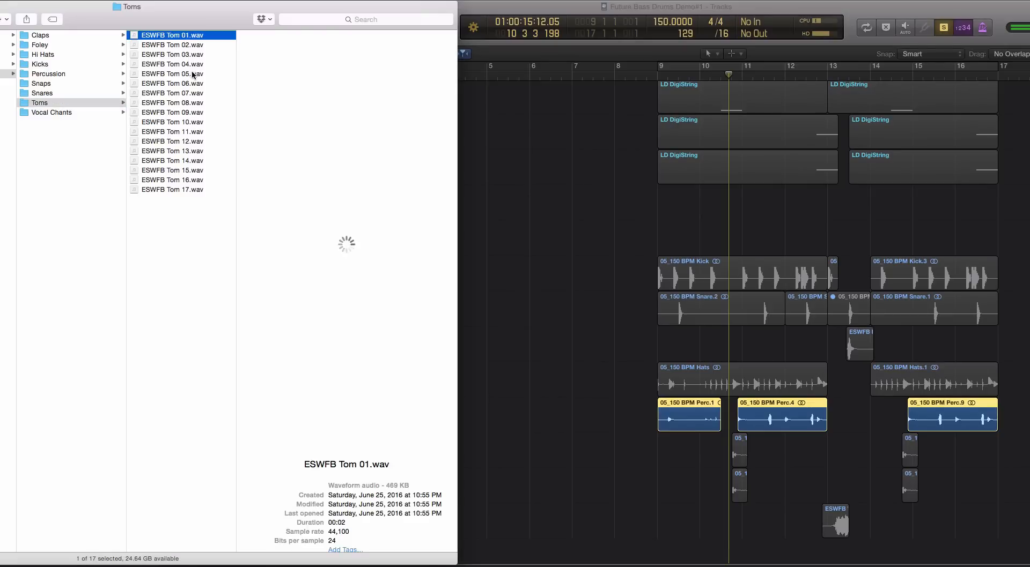
pyautogui.keyDown('shift'); pyautogui.click(193, 75); pyautogui.keyUp('shift')
pyautogui.scroll(-5, 548, 295)
pyautogui.click(586, 327)
pyautogui.scroll(3, 589, 328)
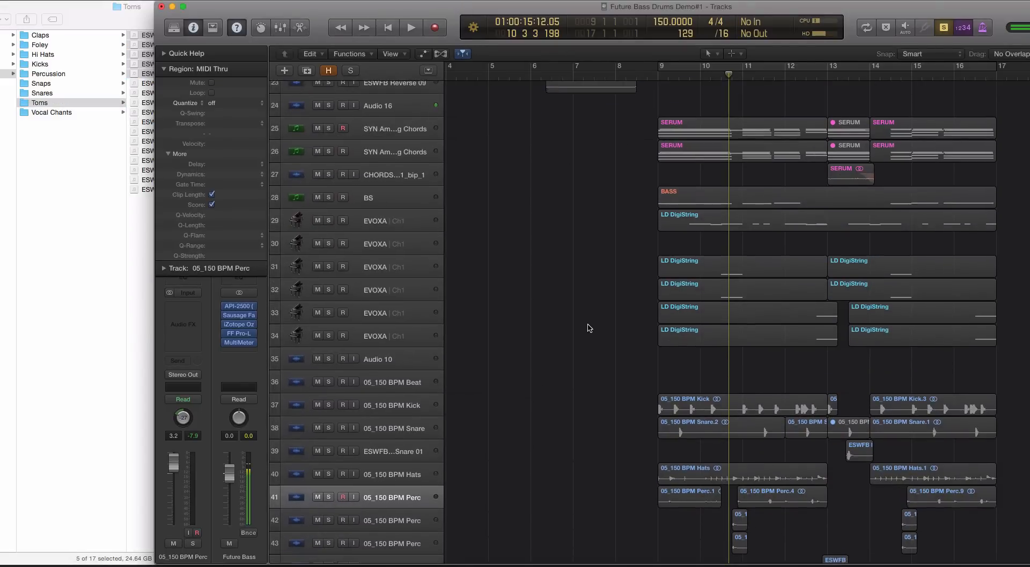
# Turn off solo and import the five selected ESWFB Tom samples at bar 9 onto new tracks below percussion track 41
pyautogui.hotkey('ctrl', 's')
pyautogui.scroll(4, 580, 330)
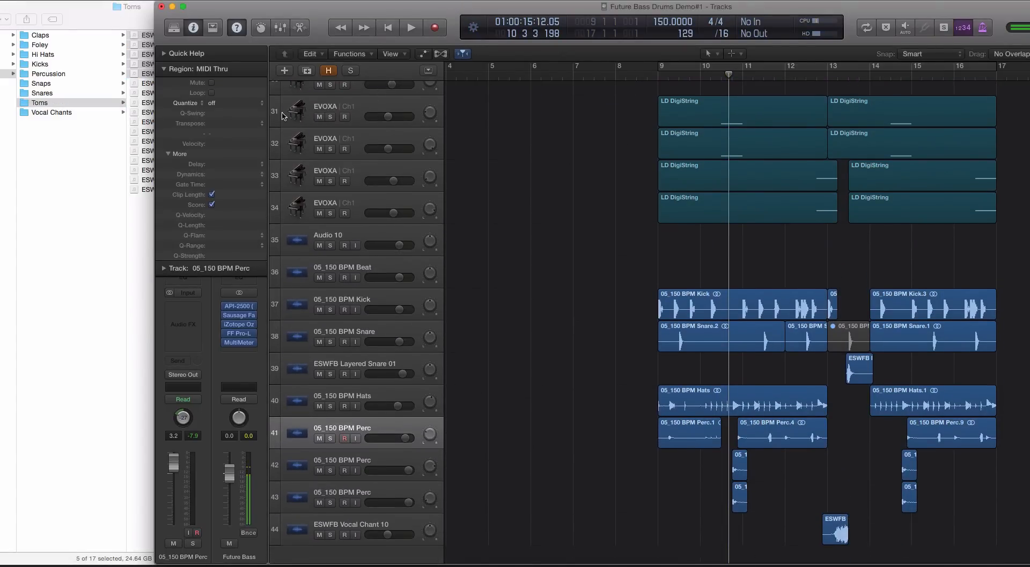
pyautogui.moveTo(283, 115); pyautogui.dragTo(669, 554)
pyautogui.click(575, 196)
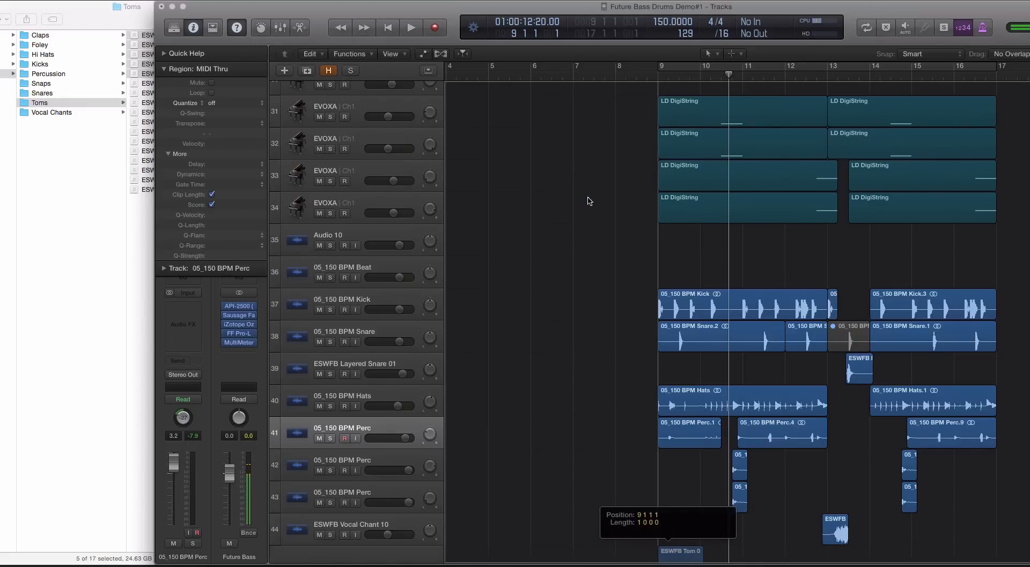
pyautogui.press('super+Up')
pyautogui.press('super+Up')
pyautogui.press('super+Up')
pyautogui.press('super+Up')
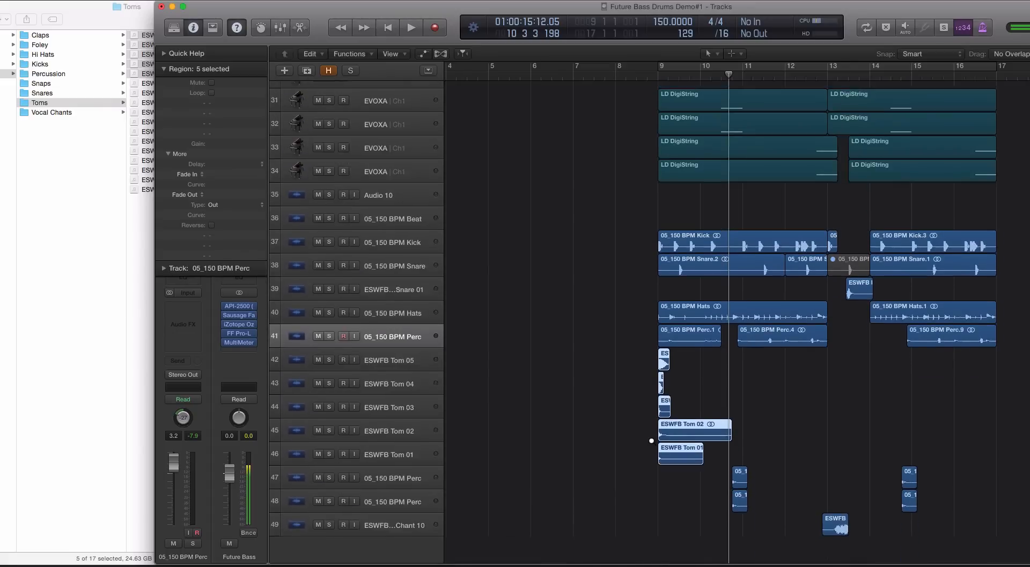
# Mute the ESWFB Tom 01 through ESWFB Tom 04 regions at bar 9
pyautogui.keyDown('shift'); pyautogui.click(419, 472); pyautogui.keyUp('shift')
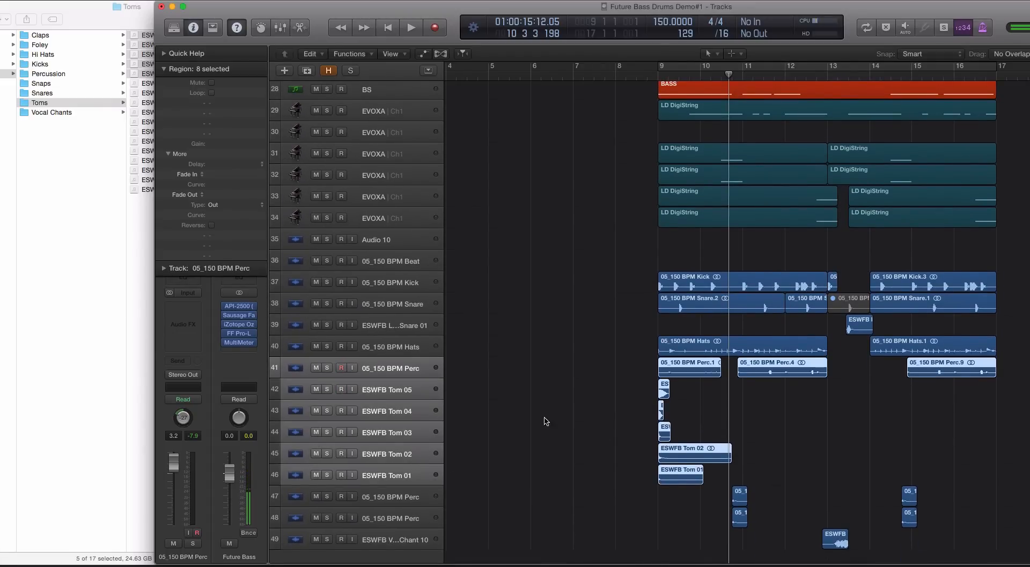
pyautogui.scroll(10, 607, 404)
pyautogui.scroll(-4, 607, 405)
pyautogui.scroll(4, 607, 404)
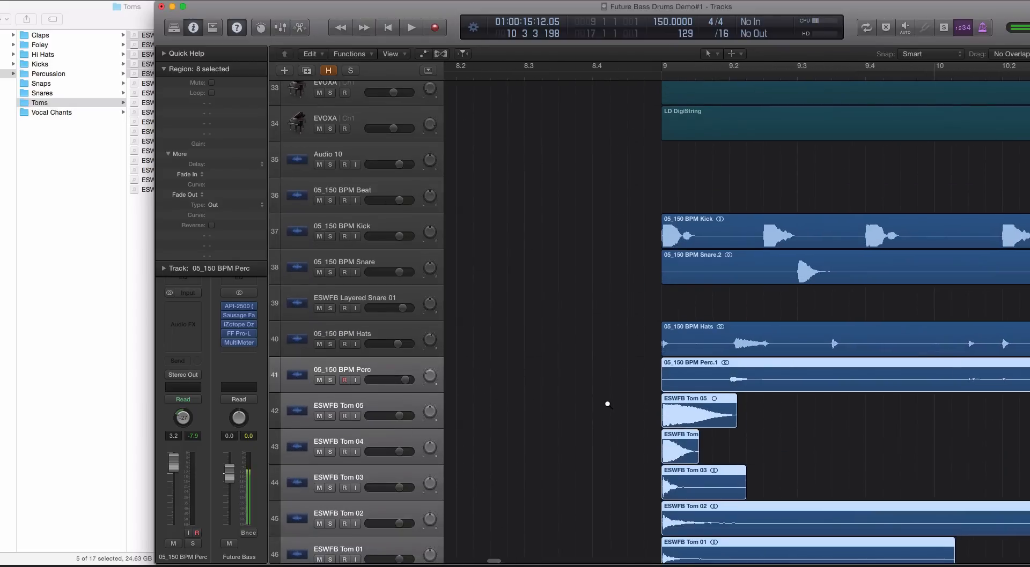
pyautogui.scroll(-6, 607, 404)
pyautogui.moveTo(636, 405); pyautogui.dragTo(730, 505)
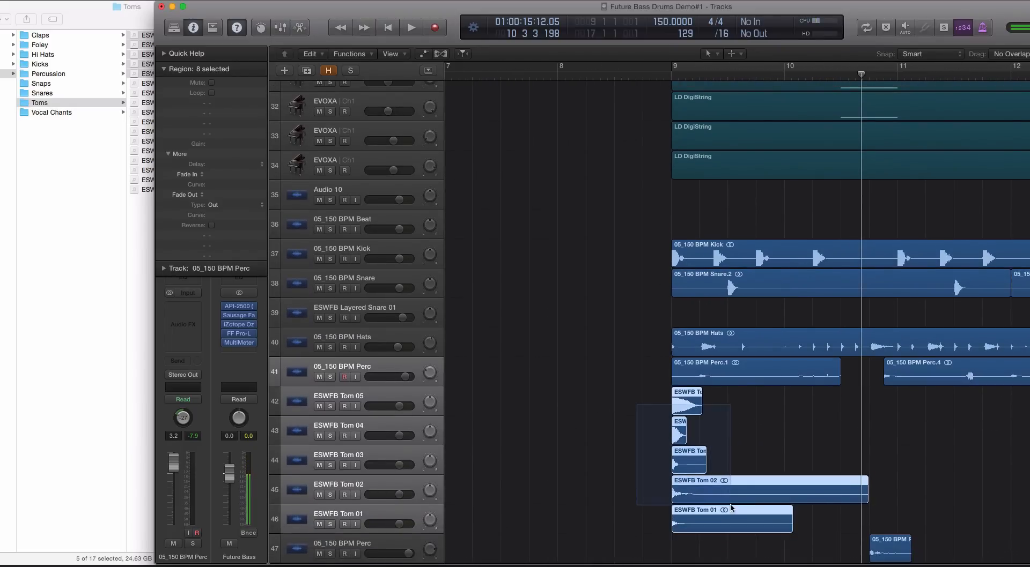
pyautogui.moveTo(660, 455); pyautogui.dragTo(695, 531)
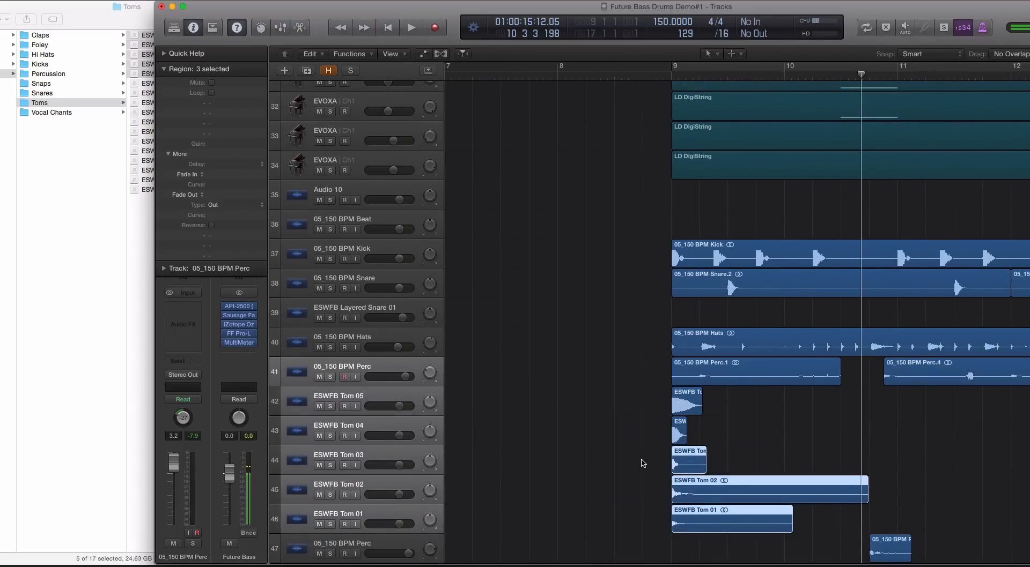
pyautogui.moveTo(641, 454); pyautogui.dragTo(706, 523)
pyautogui.hotkey('ctrl', 'm')
# Move the ESWFB Tom 05 region to 10 1 3
pyautogui.moveTo(690, 412); pyautogui.dragTo(817, 413)
pyautogui.press('super+Right')
pyautogui.press('super+Right')
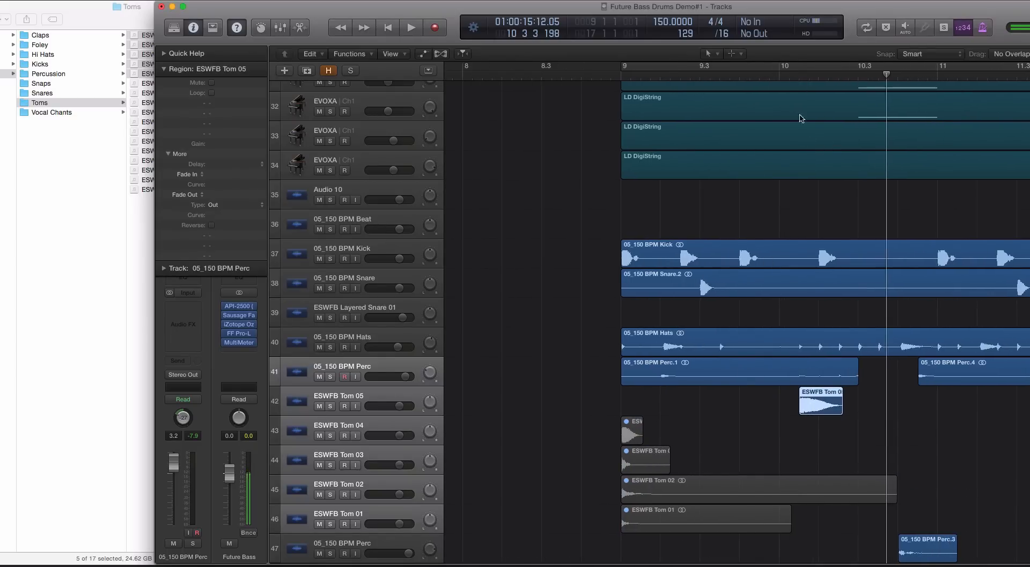
# Play the first track 41 percussion region soloed from 10 1 3, then turn solo off
pyautogui.click(797, 78)
pyautogui.click(810, 370)
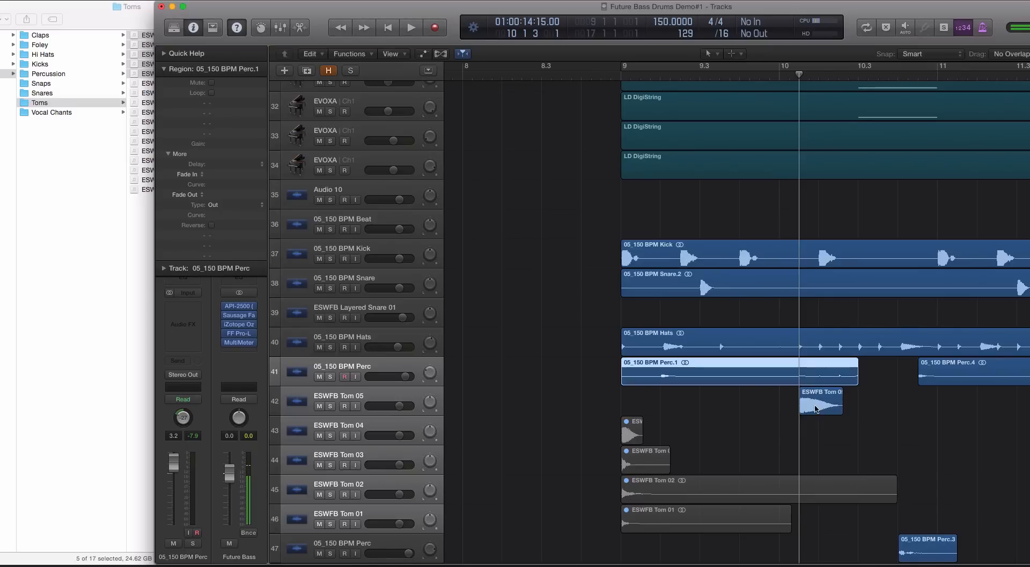
pyautogui.hotkey('ctrl', 's')
pyautogui.press('space')
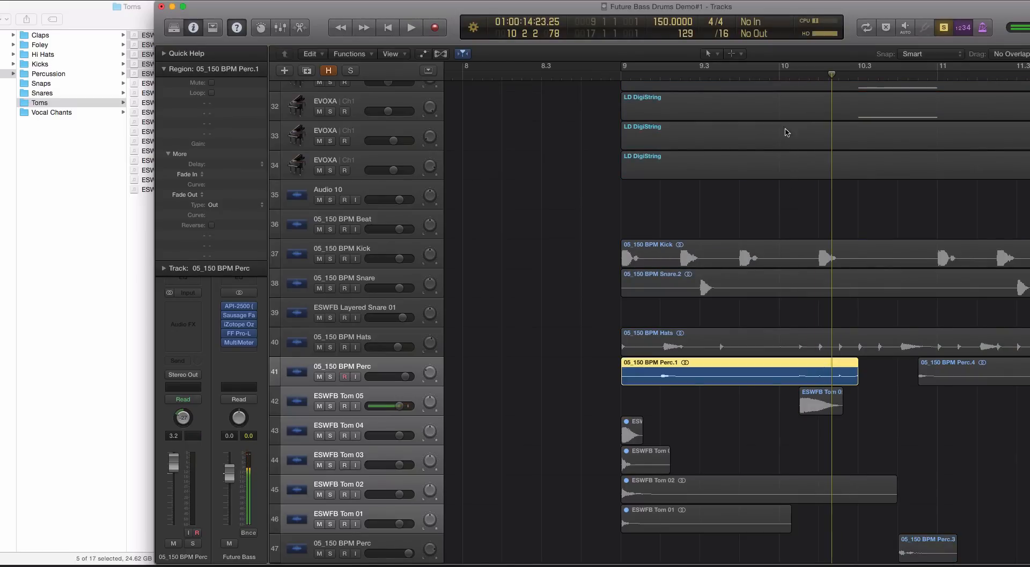
pyautogui.click(797, 79)
pyautogui.press('space')
pyautogui.press('space')
pyautogui.hotkey('ctrl', 's')
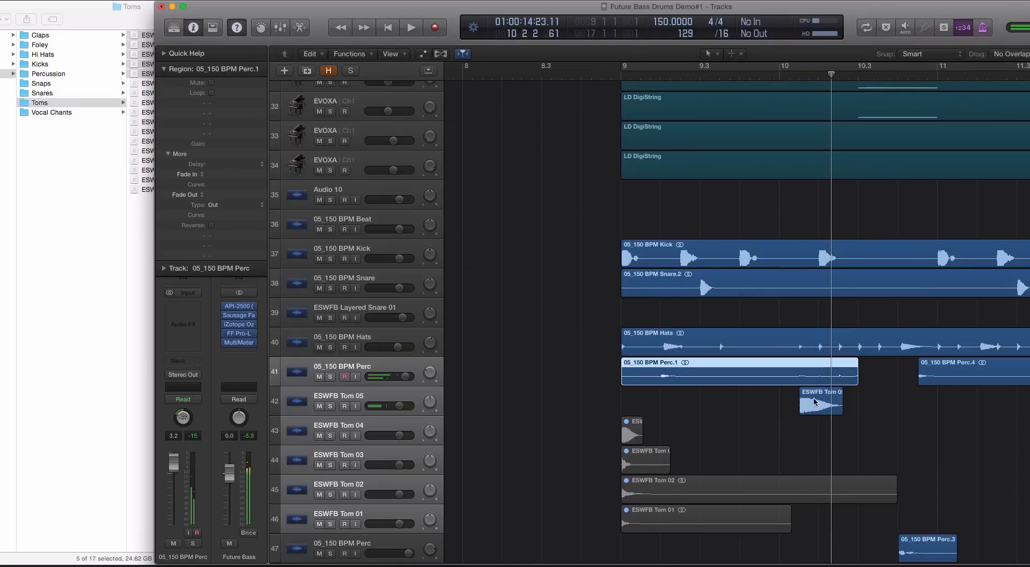
# Delete the ESWFB Tom 05 region with its track and unmute the four remaining tom regions
pyautogui.click(814, 401)
pyautogui.click(813, 399)
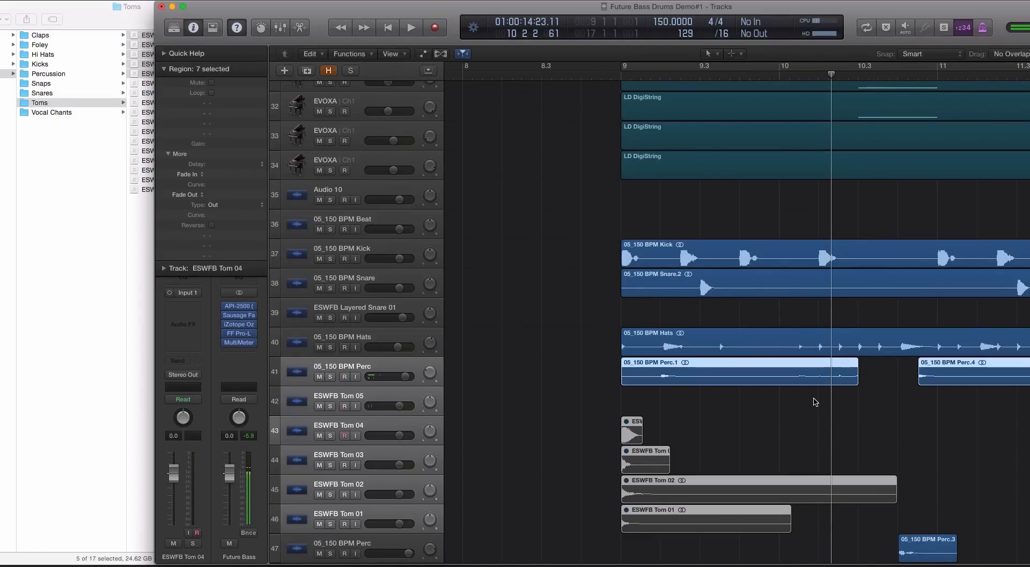
pyautogui.click(370, 404)
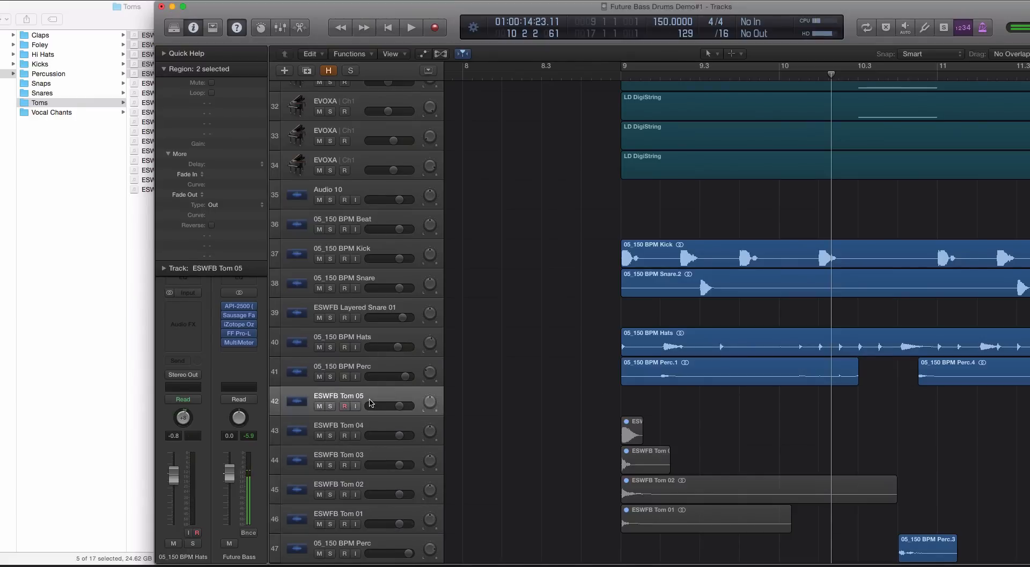
pyautogui.press('super+BackSpace')
pyautogui.moveTo(548, 414); pyautogui.dragTo(644, 486)
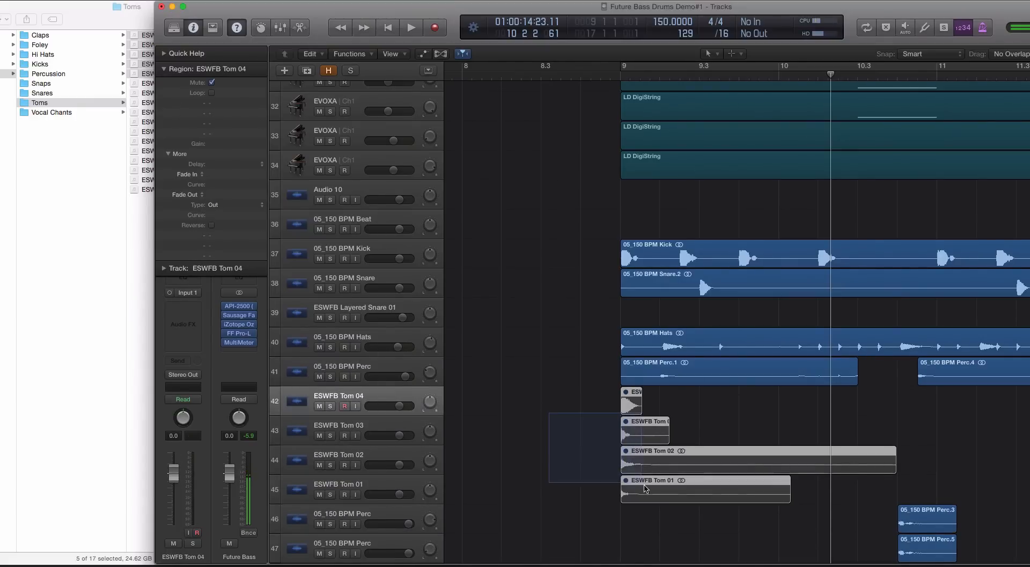
pyautogui.hotkey('ctrl', 'm')
# Play the ESWFB Tom 04 and ESWFB Tom 03 regions one at a time, soloed from bar 9
pyautogui.click(631, 403)
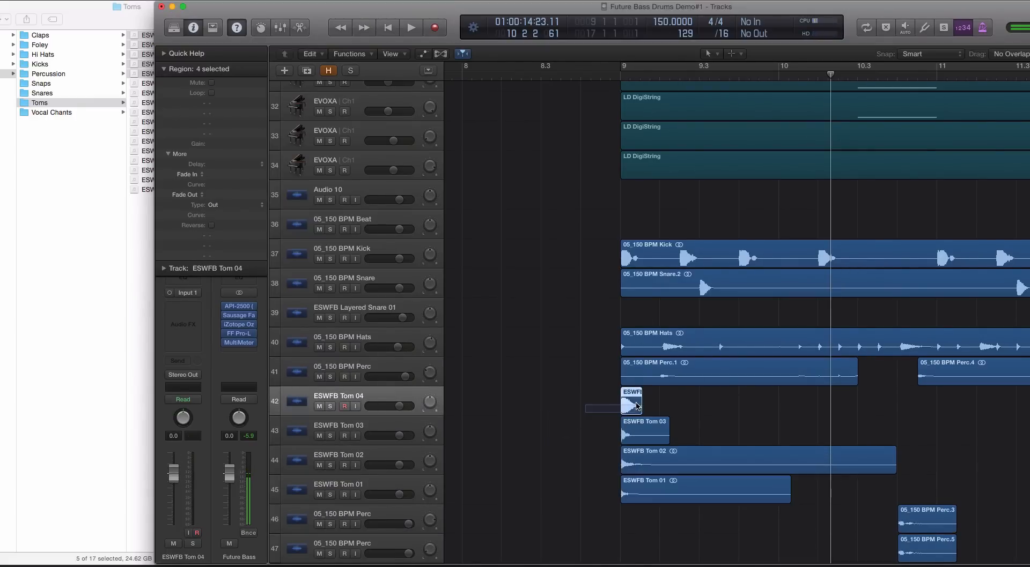
pyautogui.hotkey('ctrl', 's')
pyautogui.click(621, 74)
pyautogui.press('space')
pyautogui.press('space')
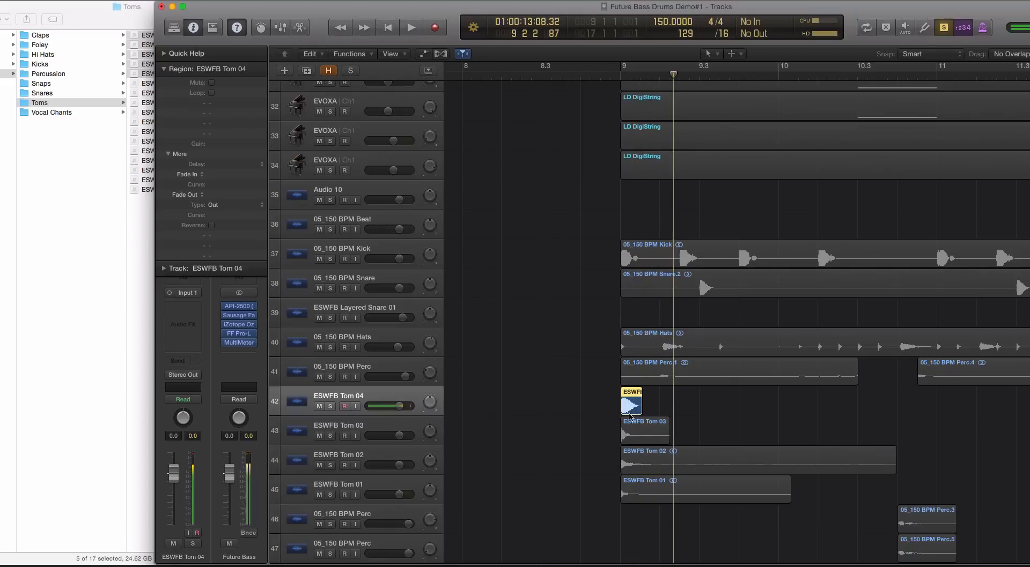
pyautogui.click(633, 422)
pyautogui.click(622, 76)
pyautogui.press('space')
pyautogui.press('space')
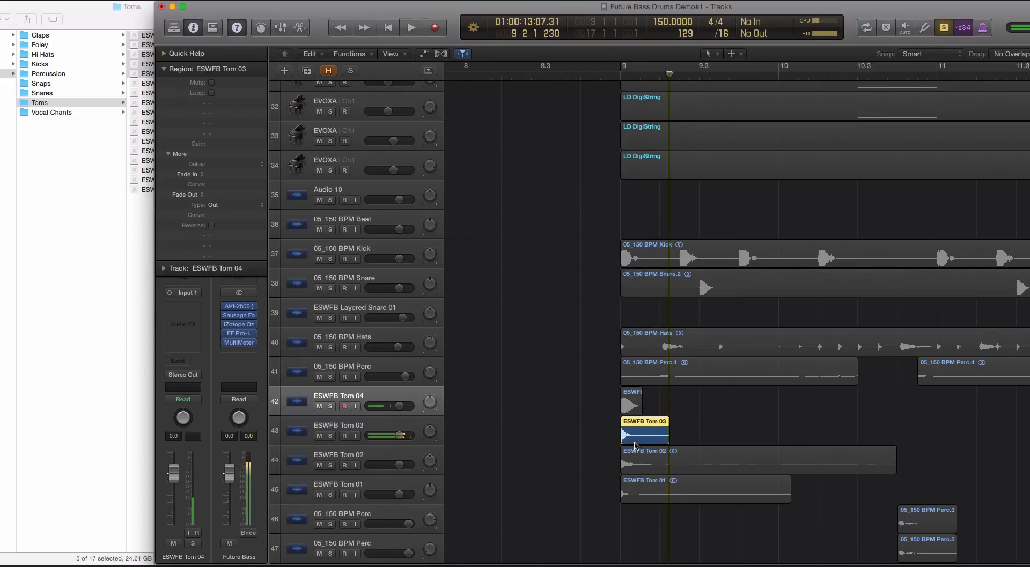
# Play the ESWFB Tom 02 and ESWFB Tom 01 regions one at a time, soloed from bar 9
pyautogui.click(635, 451)
pyautogui.click(621, 74)
pyautogui.press('space')
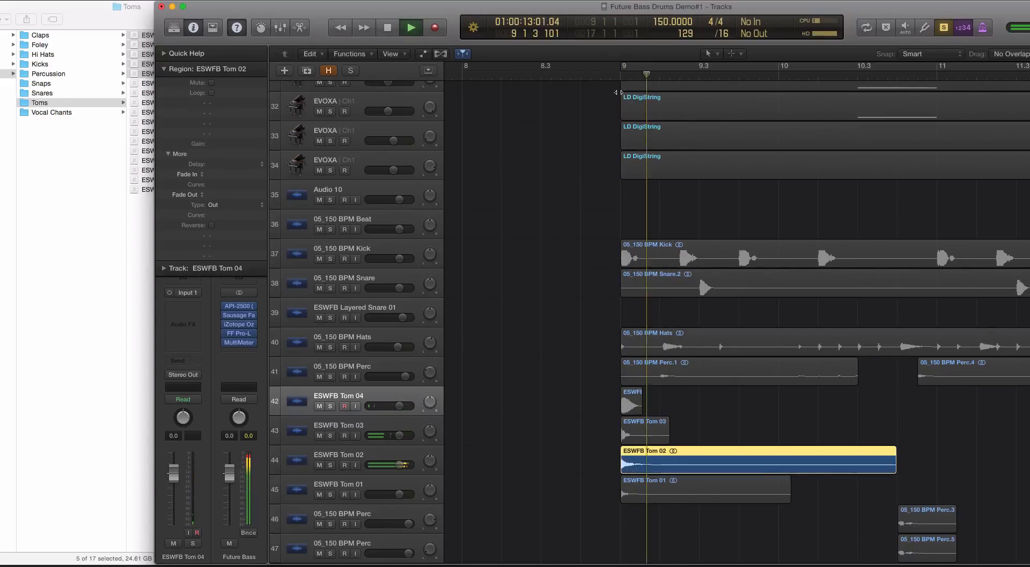
pyautogui.press('space')
pyautogui.click(644, 476)
pyautogui.click(622, 75)
pyautogui.press('space')
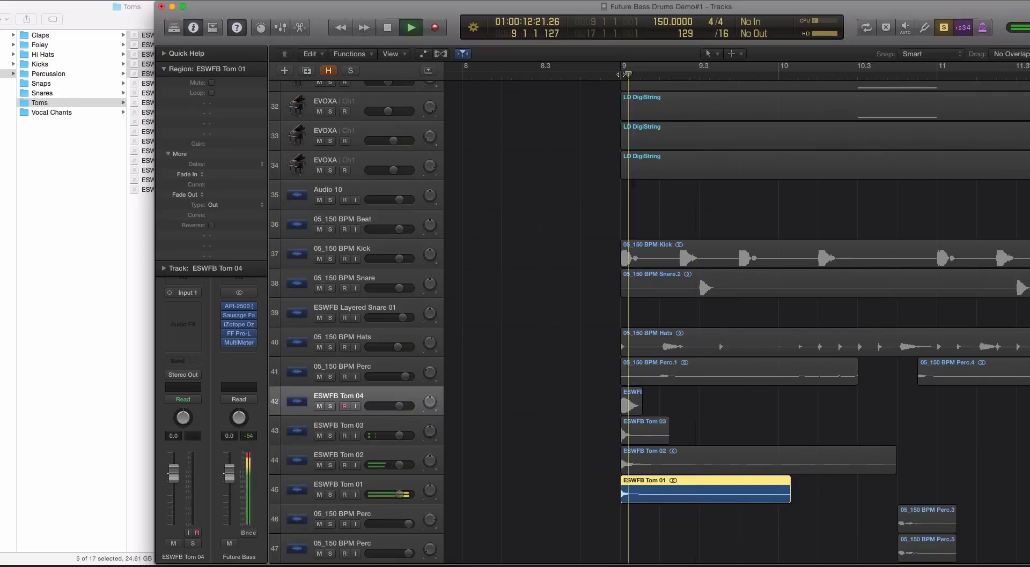
pyautogui.press('space')
# Move ESWFB Tom 02 to about 10 1 3, ESWFB Tom 01 to about 10 2 1 and ESWFB Tom 03 to about 10 2 3
pyautogui.moveTo(699, 459); pyautogui.dragTo(878, 459)
pyautogui.moveTo(689, 491); pyautogui.dragTo(887, 491)
pyautogui.press('super+Left')
pyautogui.press('super+Left')
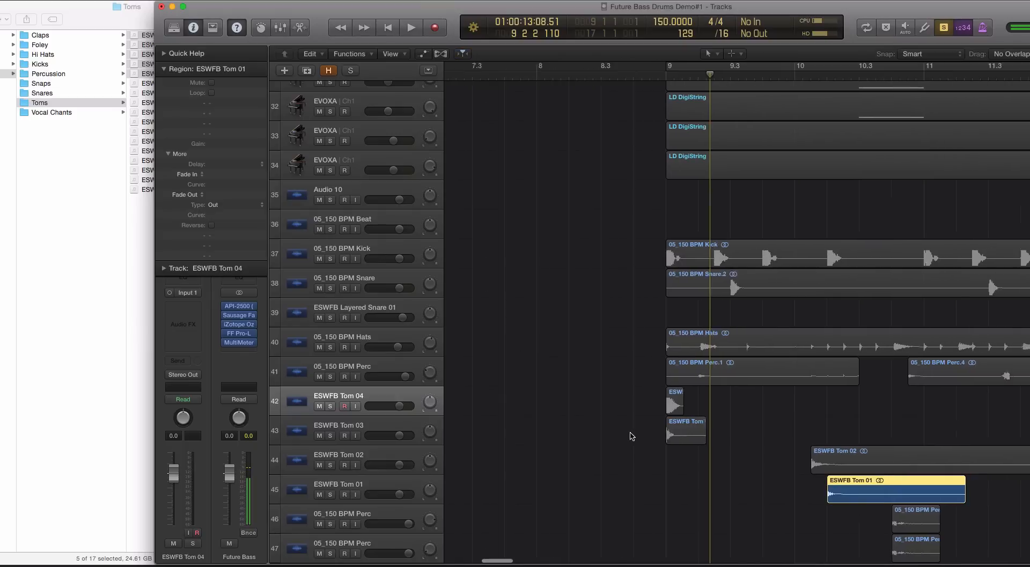
pyautogui.moveTo(719, 433); pyautogui.dragTo(856, 491)
# Solo the three repositioned tom regions and play them from bar 10
pyautogui.hotkey('ctrl', 's')
pyautogui.hotkey('ctrl', 's')
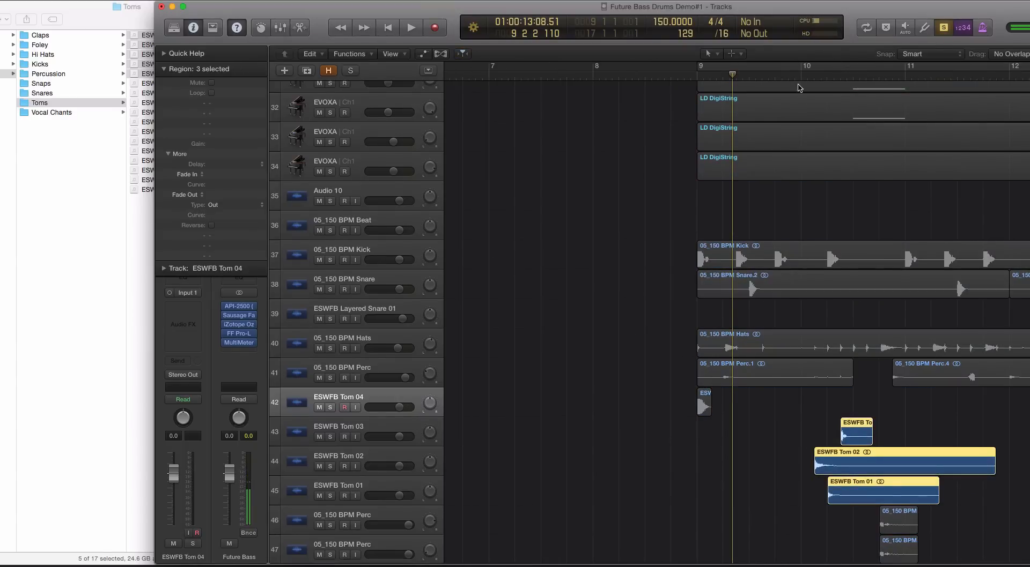
pyautogui.click(802, 74)
pyautogui.press('space')
pyautogui.press('space')
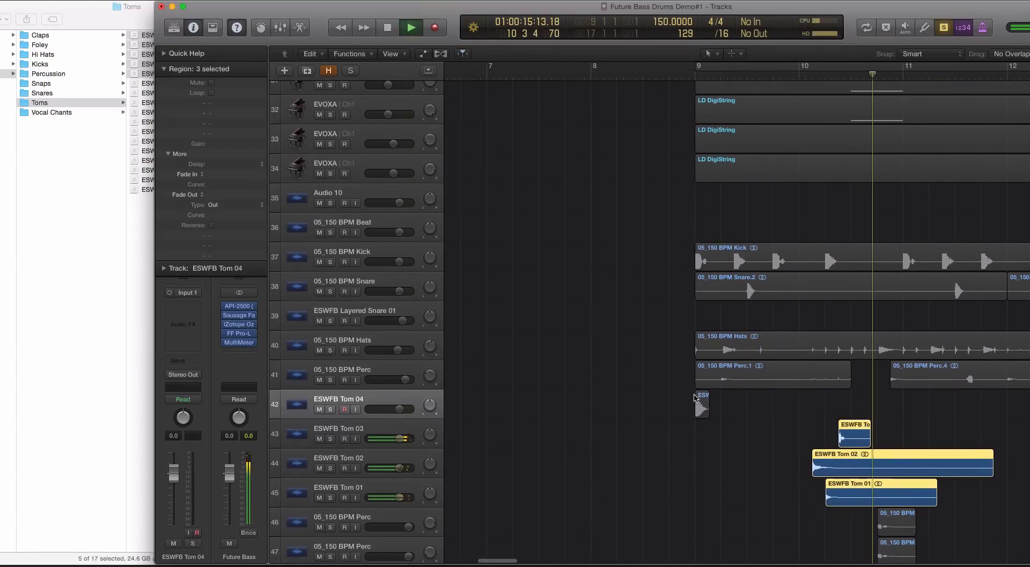
# Move the ESWFB Tom 04 region to line up with the start of ESWFB Tom 03 and play it soloed
pyautogui.click(721, 403)
pyautogui.moveTo(702, 405); pyautogui.dragTo(844, 410)
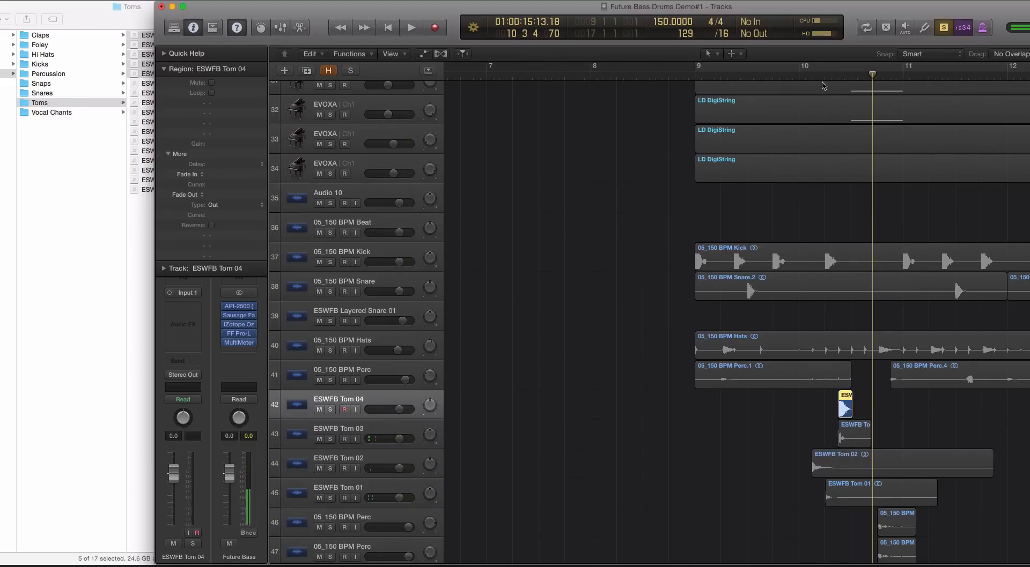
pyautogui.click(824, 77)
pyautogui.press('space')
pyautogui.press('space')
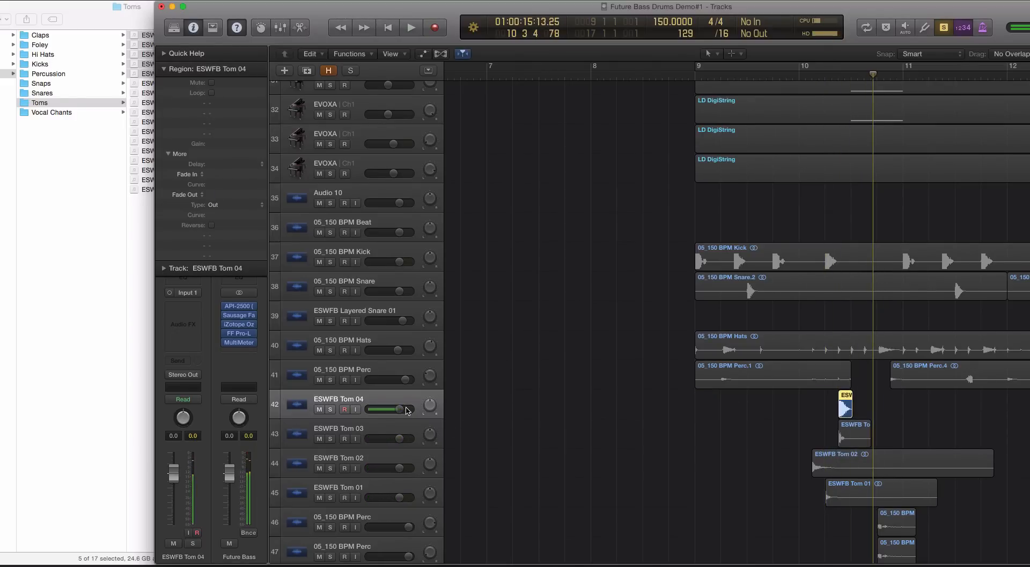
# Lower the ESWFB Tom 04 and ESWFB Tom 03 track volumes, Tom 03 to -3.9 dB, and adjust the tom tracks' panning
pyautogui.moveTo(401, 410); pyautogui.dragTo(397, 439)
pyautogui.click(400, 439)
pyautogui.moveTo(428, 406); pyautogui.dragTo(427, 413)
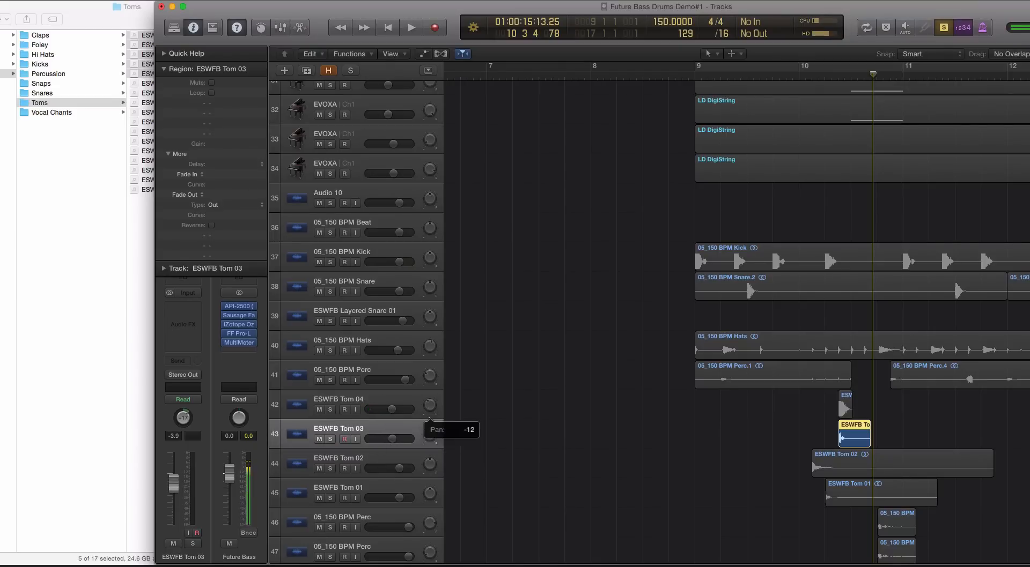
pyautogui.click(439, 466)
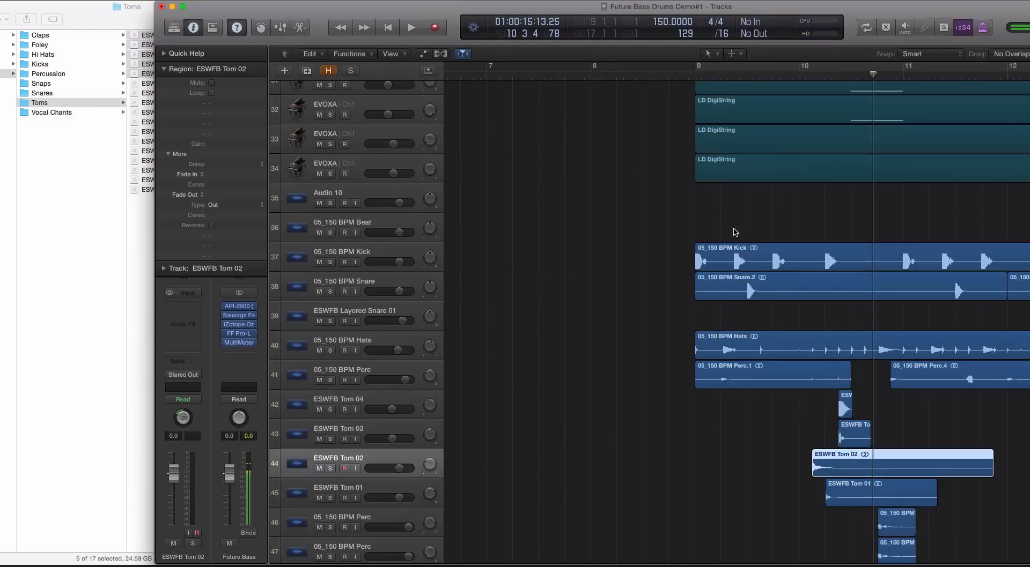
# Play the hat, percussion and tom regions soloed together from bar 9, then turn solo off
pyautogui.moveTo(644, 336); pyautogui.dragTo(953, 566)
pyautogui.hotkey('ctrl', 's')
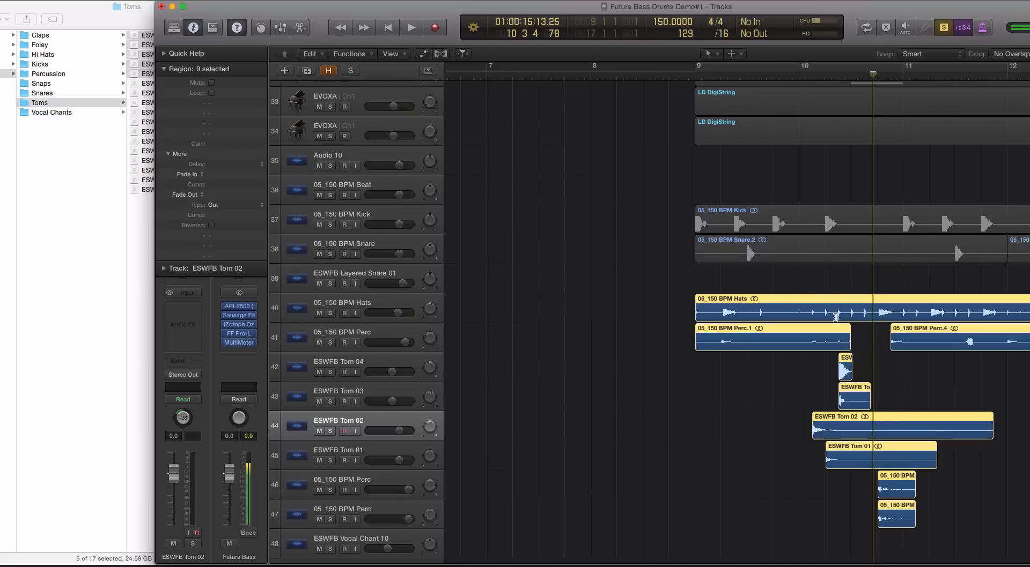
pyautogui.click(695, 77)
pyautogui.press('space')
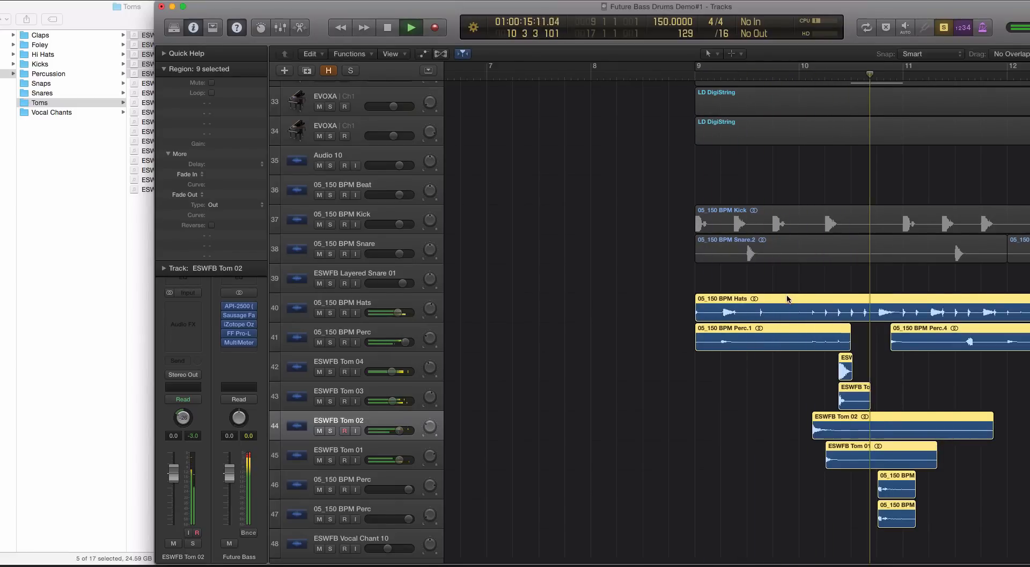
pyautogui.press('space')
pyautogui.hotkey('ctrl', 's')
# Turn the cycle on and play the full arrangement from bar 9 with the toms included
pyautogui.click(718, 68)
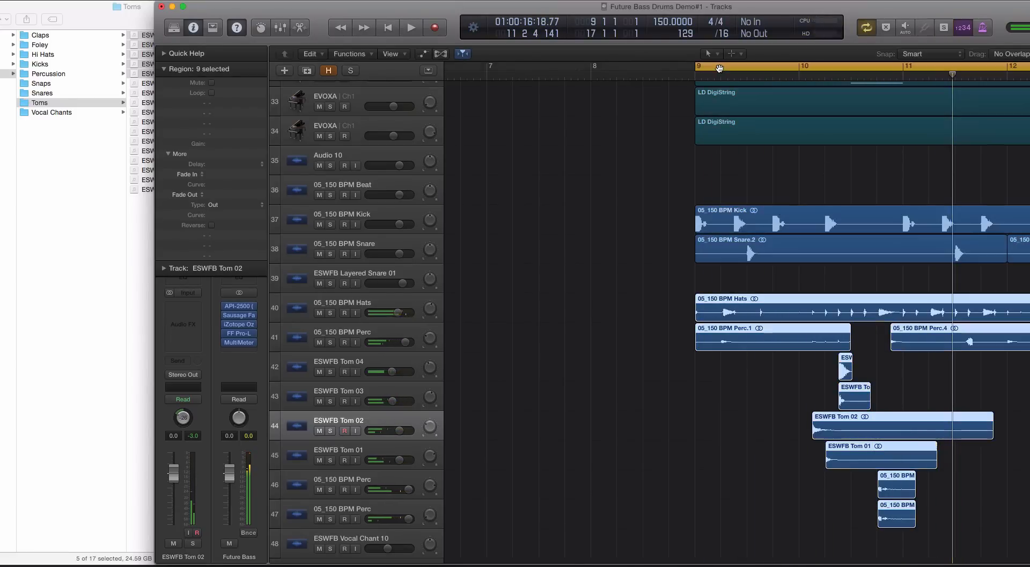
pyautogui.scroll(-4, 711, 78)
pyautogui.press('space')
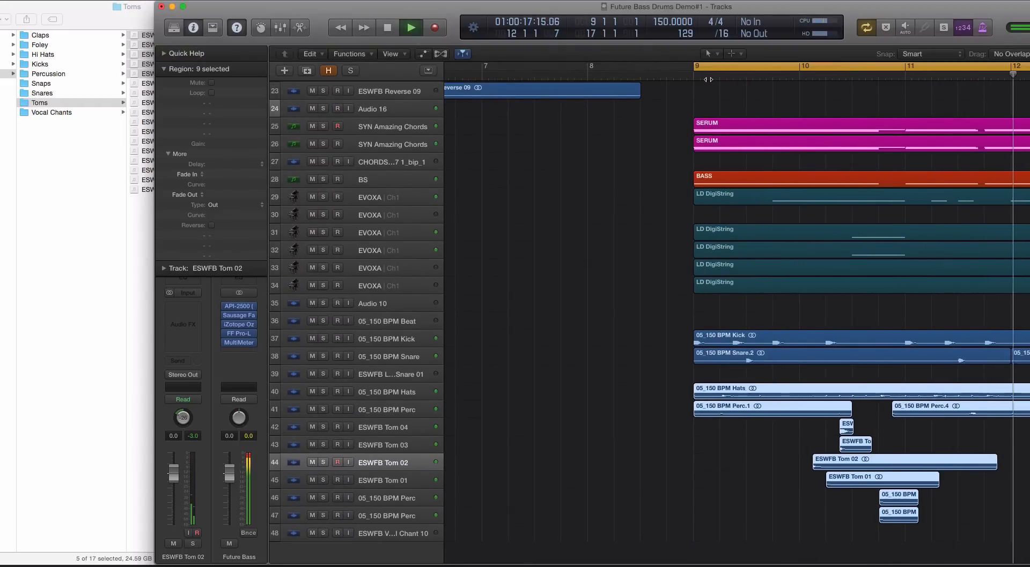
pyautogui.hscroll(-5, 796, 212)
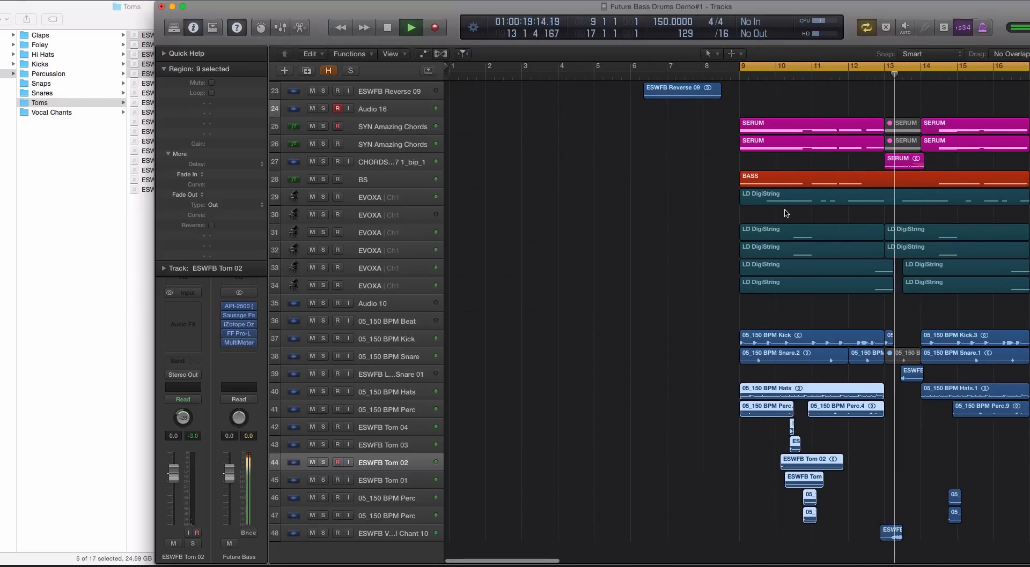
pyautogui.scroll(-3, 809, 236)
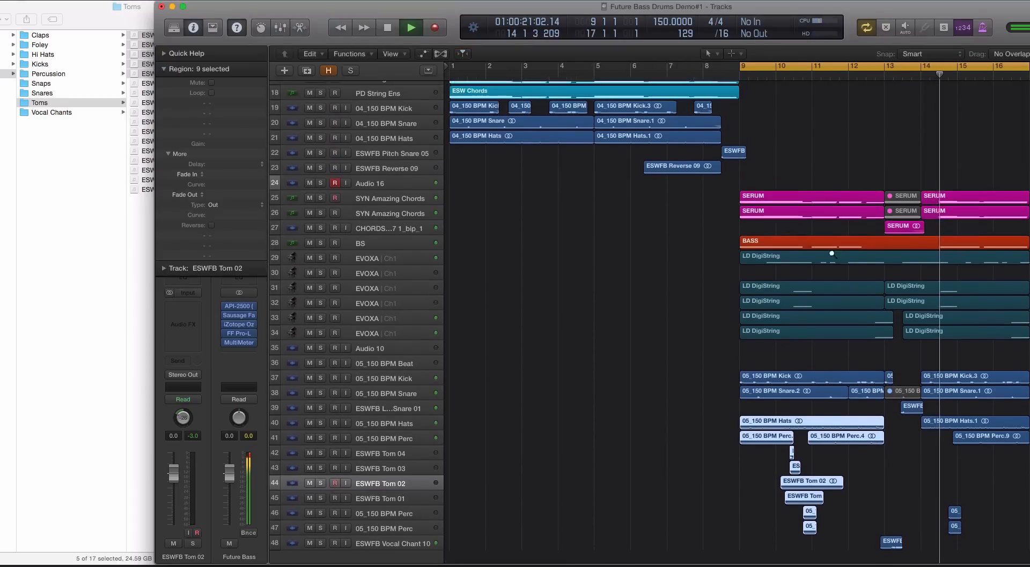
pyautogui.scroll(1, 831, 254)
pyautogui.press('space')
# Turn the cycle off and play the ESWFB Layered Snare 01 region soloed from around bar 13
pyautogui.click(911, 409)
pyautogui.hotkey('ctrl', 's')
pyautogui.click(893, 67)
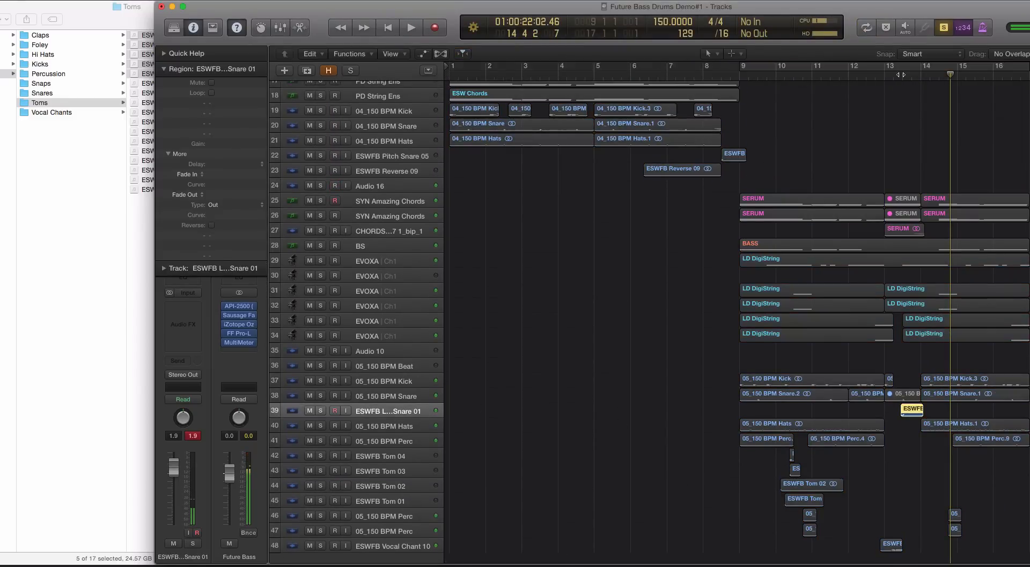
pyautogui.click(901, 75)
pyautogui.press('space')
pyautogui.click(885, 73)
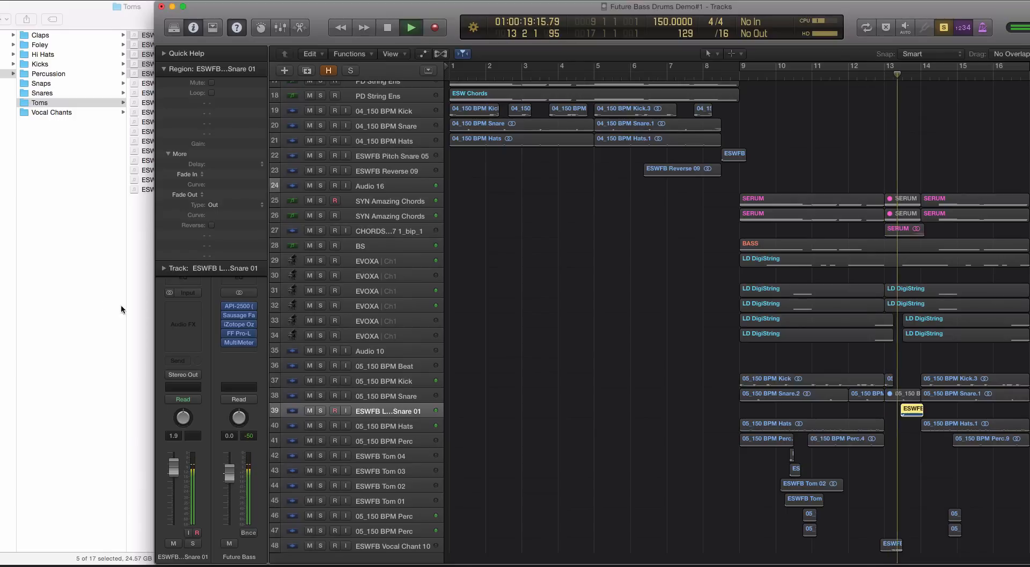
pyautogui.press('space')
# Add a Bus 1 send to the ESWFB Layered Snare 01 track and insert a Channel EQ on it
pyautogui.click(182, 311)
pyautogui.click(182, 362)
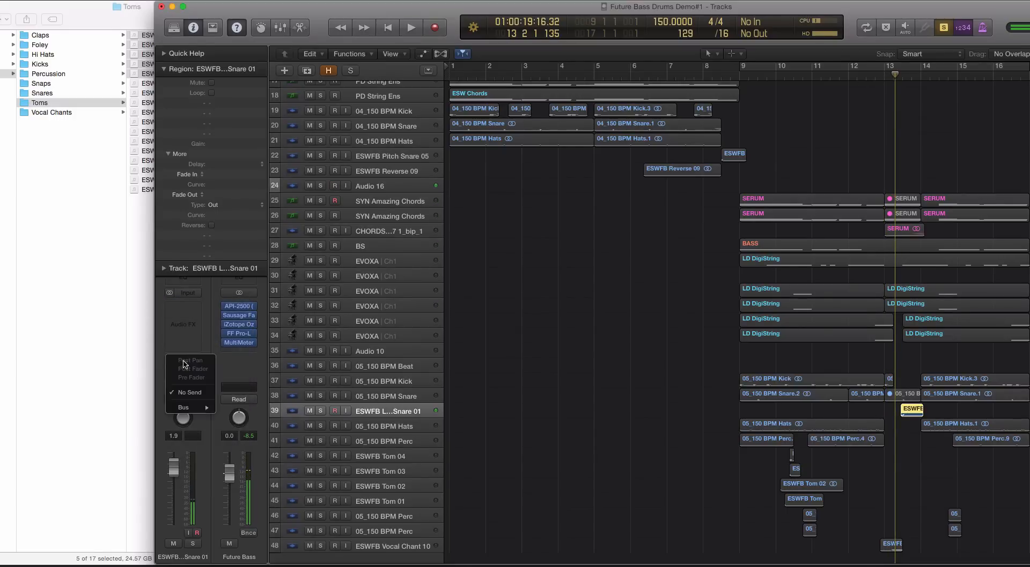
pyautogui.click(236, 409)
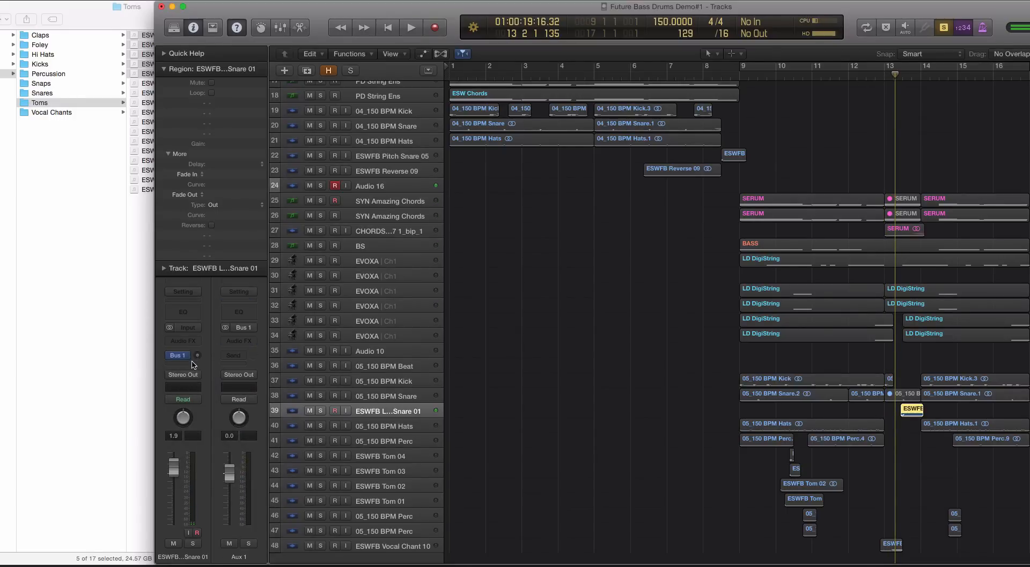
pyautogui.click(192, 314)
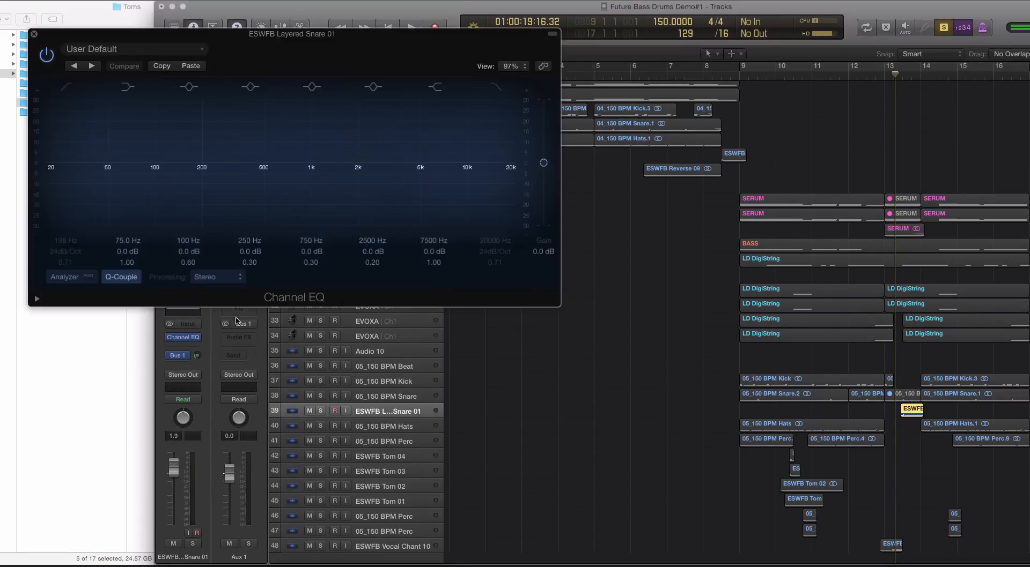
pyautogui.click(32, 31)
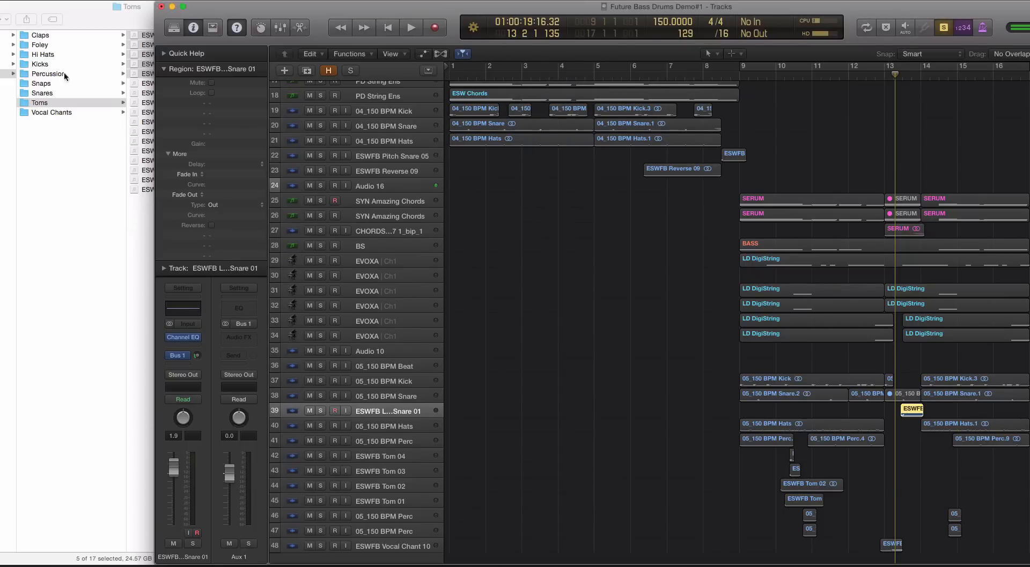
# Insert ValhallaVintageVerb on Aux 1, set its color to NOW and lower its mix to 41.6 %
pyautogui.click(230, 344)
pyautogui.moveTo(273, 367)
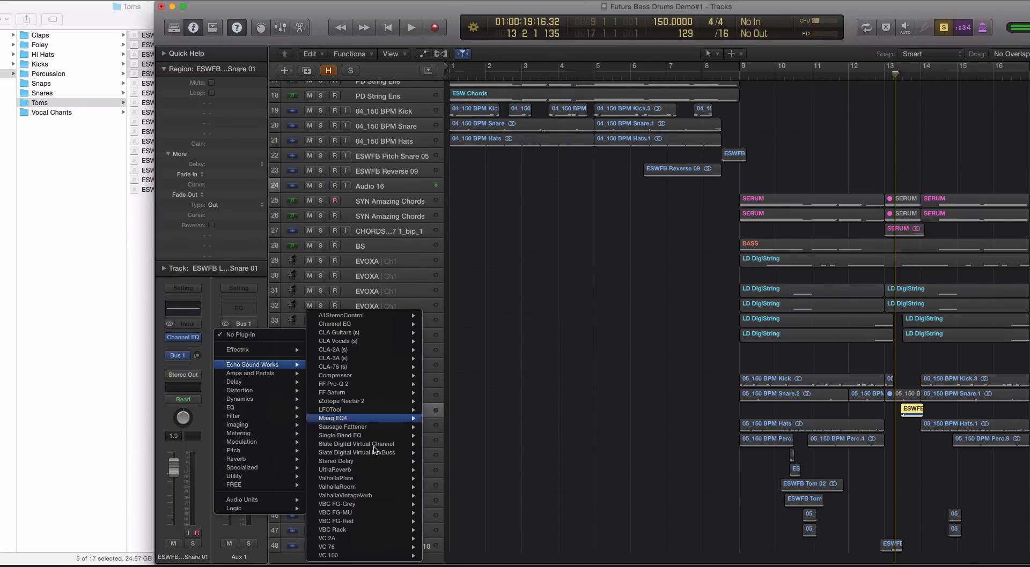
pyautogui.moveTo(376, 497)
pyautogui.click(437, 497)
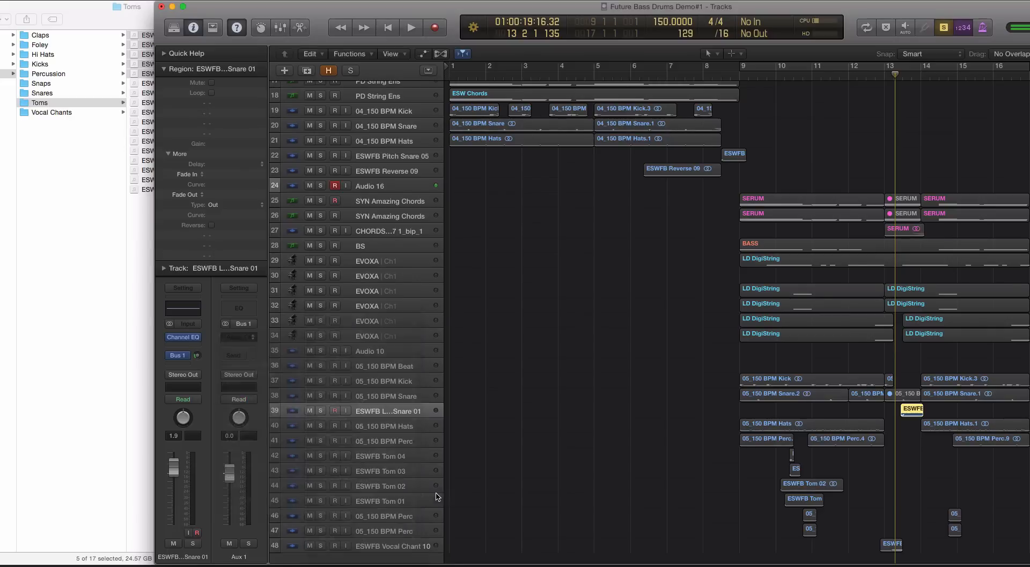
pyautogui.click(257, 262)
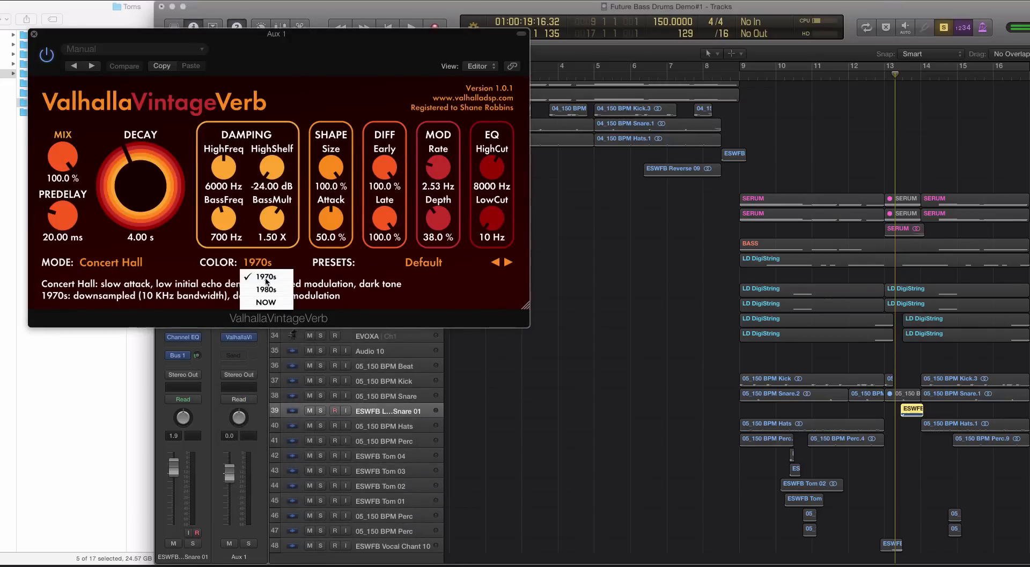
pyautogui.click(265, 302)
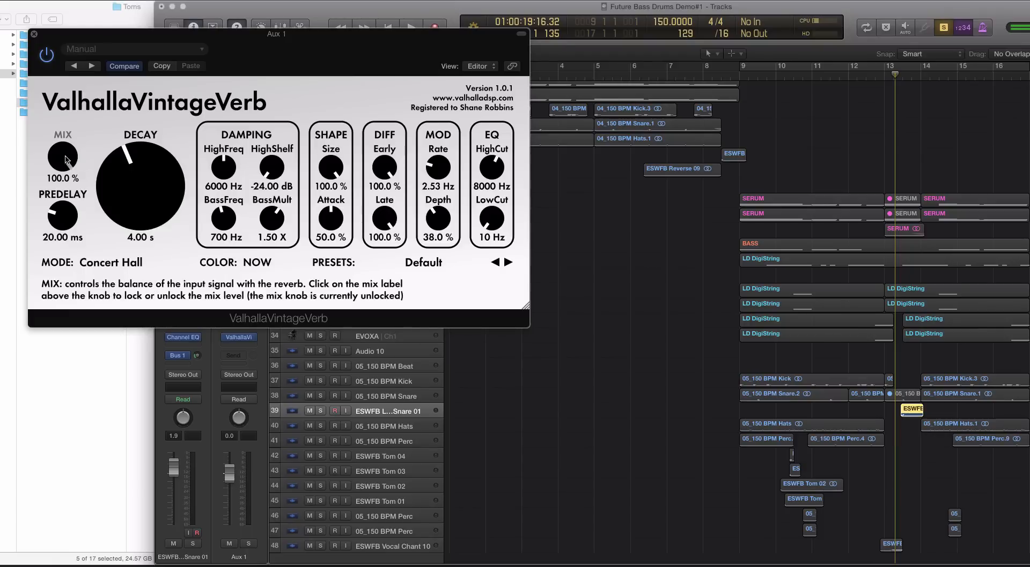
pyautogui.moveTo(67, 159); pyautogui.dragTo(75, 273)
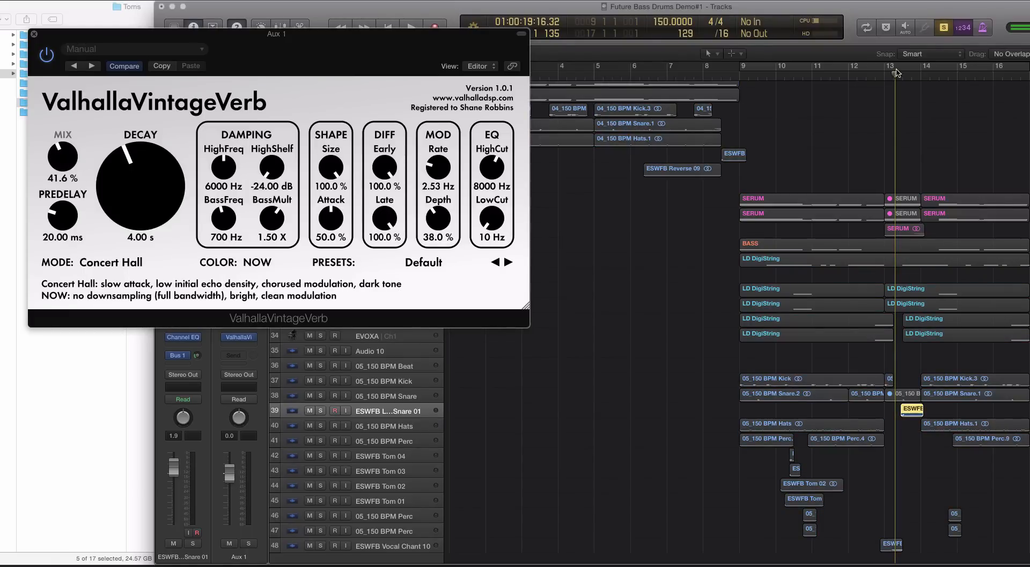
# Play the layered snare soloed with its reverb, lower the reverb mix to 35.6 %, and turn solo off
pyautogui.press('space')
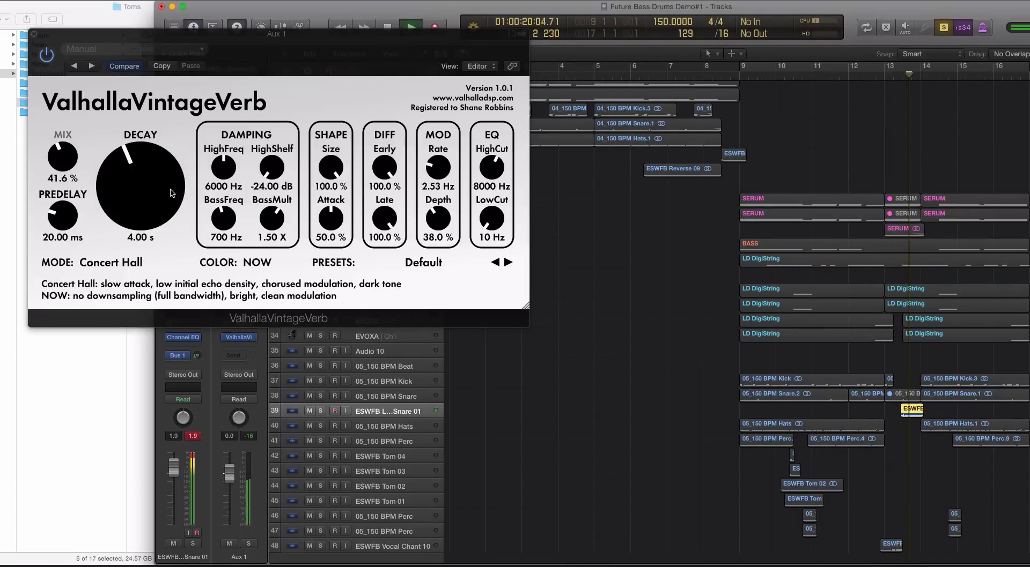
pyautogui.moveTo(63, 156); pyautogui.dragTo(65, 178)
pyautogui.press('space')
pyautogui.hotkey('ctrl', 's')
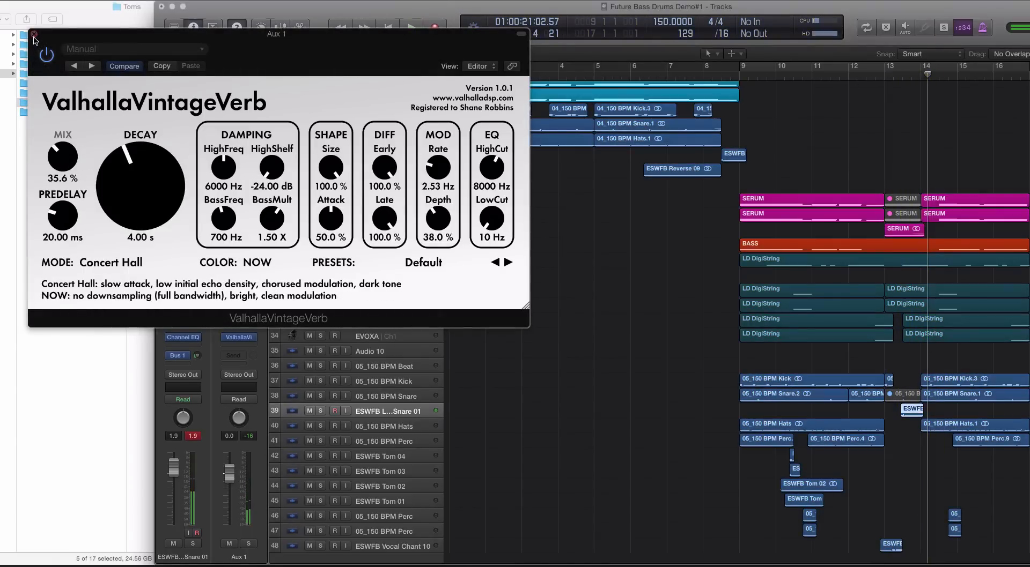
pyautogui.click(34, 34)
# Set the Aux 1 ValhallaVintageVerb mix to 66.0 % and play the layered snare soloed from bar 13
pyautogui.click(878, 82)
pyautogui.hotkey('ctrl', 's')
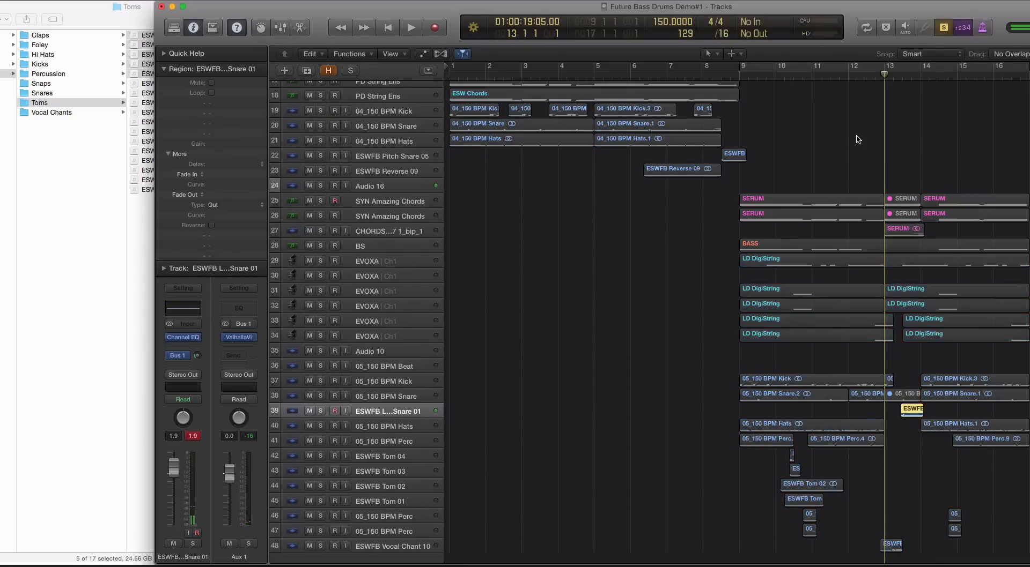
pyautogui.click(247, 338)
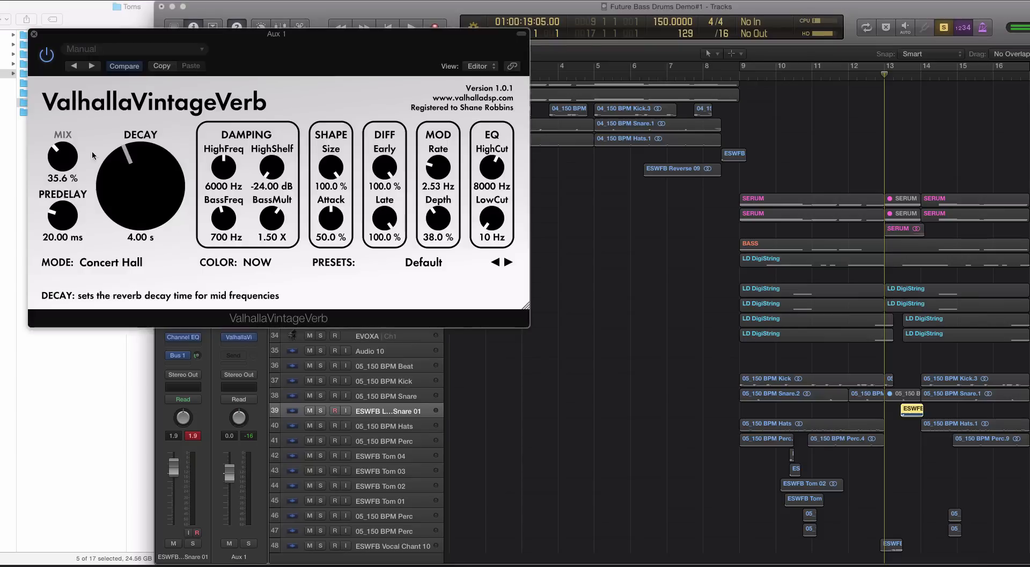
pyautogui.hotkey('ctrl', 's')
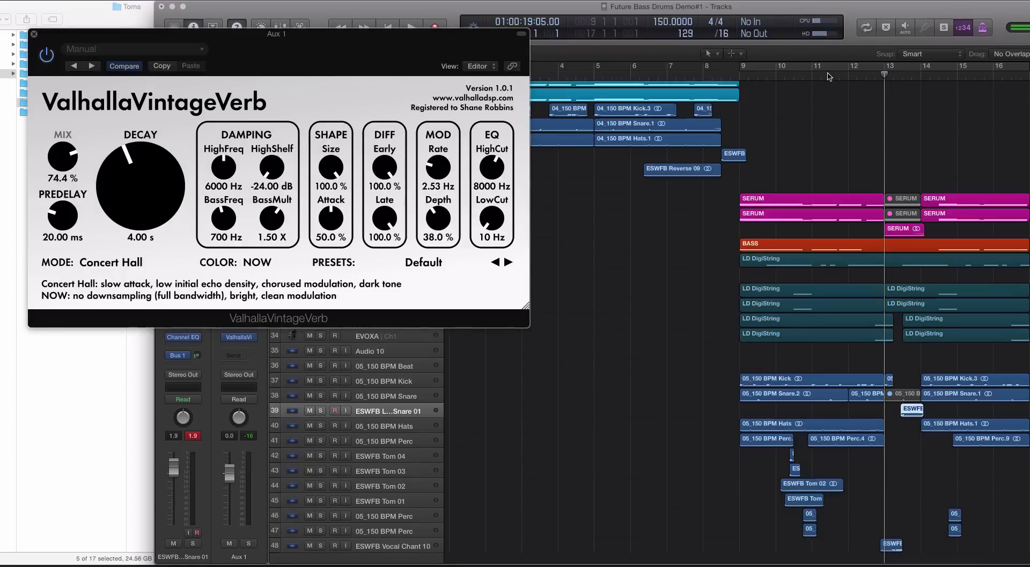
pyautogui.hotkey('ctrl', 's')
pyautogui.moveTo(66, 156); pyautogui.dragTo(67, 167)
pyautogui.press('space')
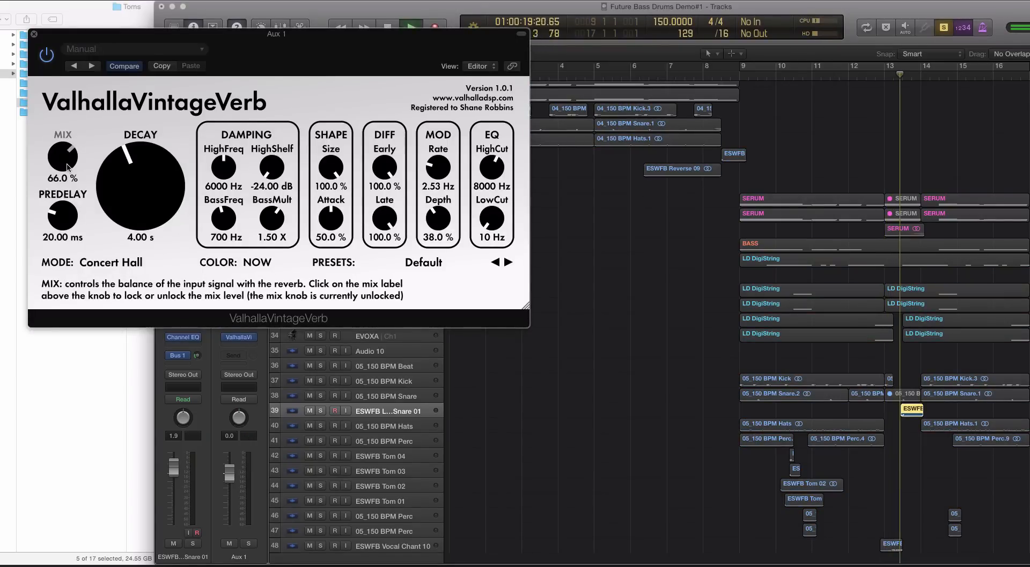
# Turn solo off and play the full arrangement through the bar 13 break with the snare reverb included
pyautogui.hotkey('ctrl', 's')
pyautogui.click(857, 75)
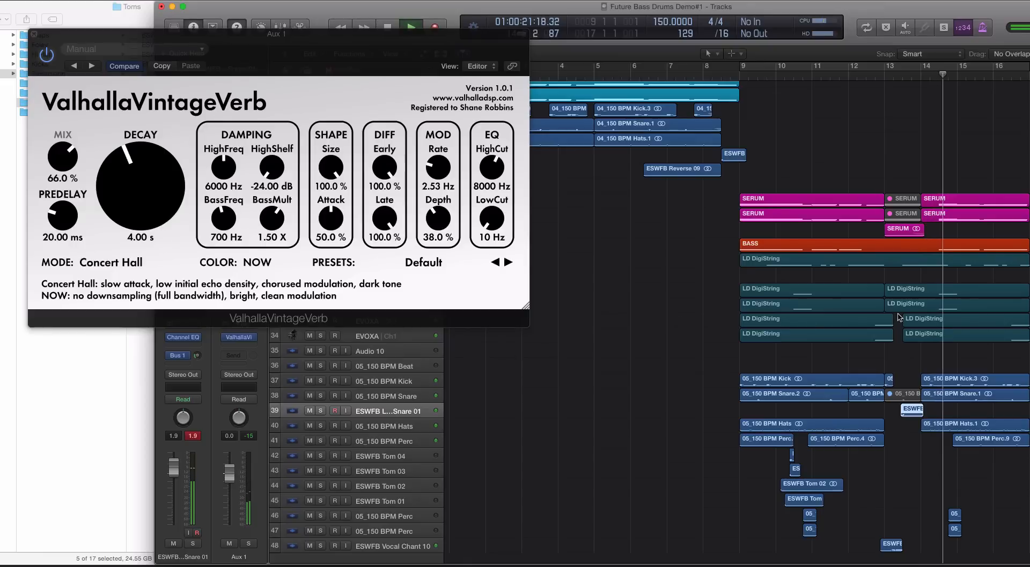
pyautogui.press('space')
# Lengthen the bar 13 SERUM audio region's fade-out to 973 with the Fade tool and play the break from beat 3
pyautogui.scroll(5, 917, 161)
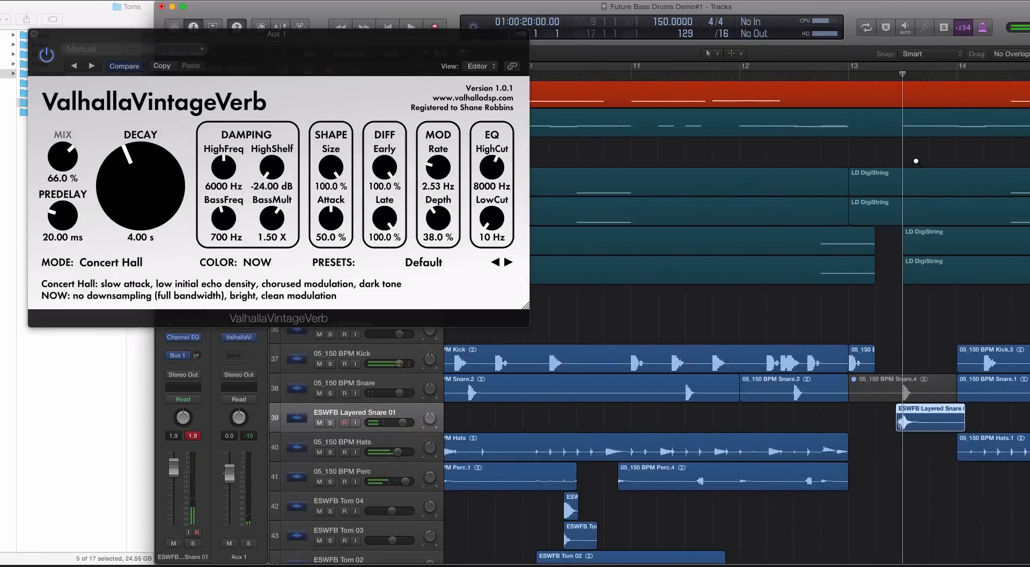
pyautogui.scroll(5, 917, 163)
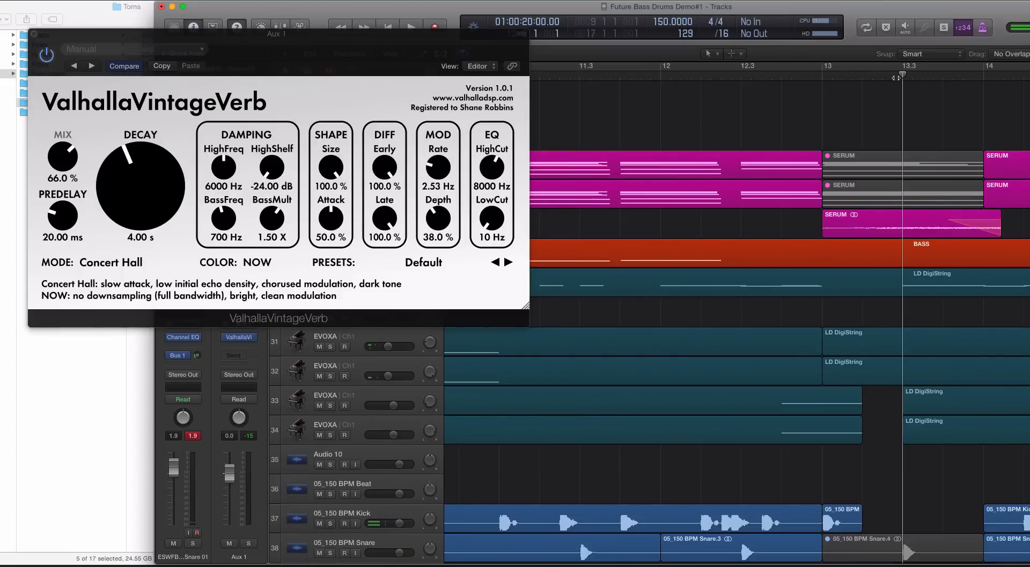
pyautogui.scroll(-5, 896, 102)
pyautogui.press('t')
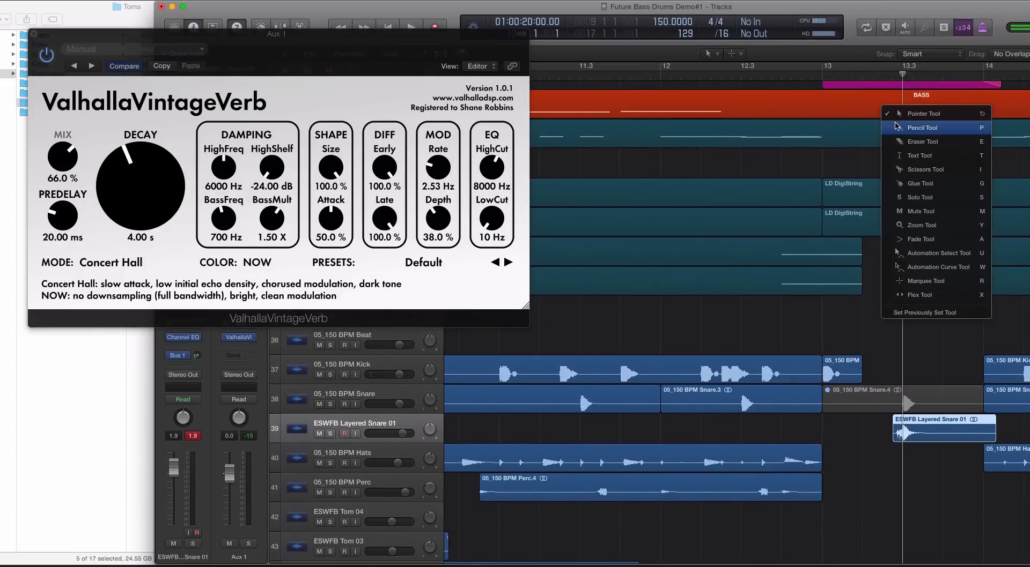
pyautogui.press('Escape')
pyautogui.scroll(1, 847, 107)
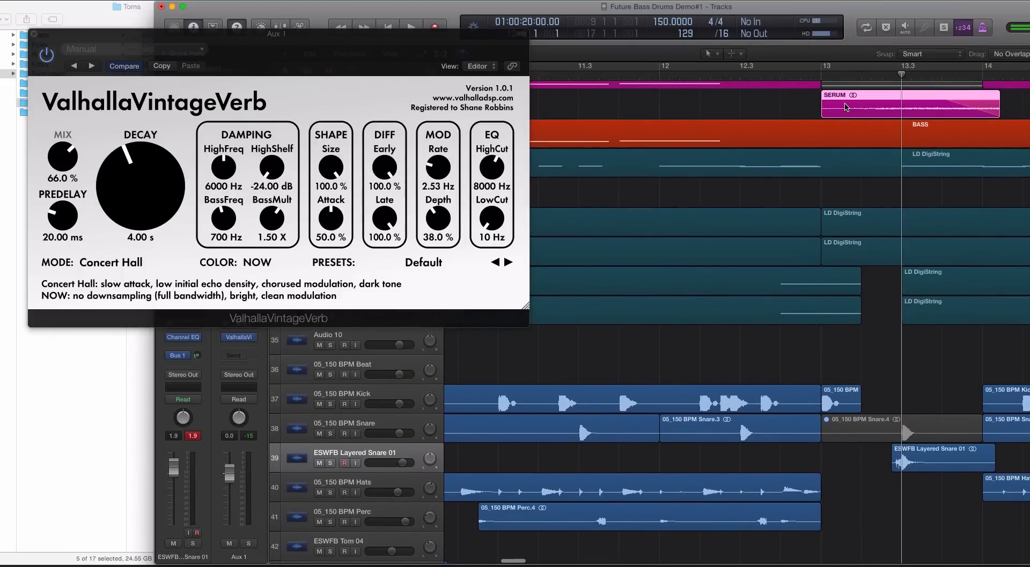
pyautogui.press('t')
pyautogui.press('a')
pyautogui.press('space')
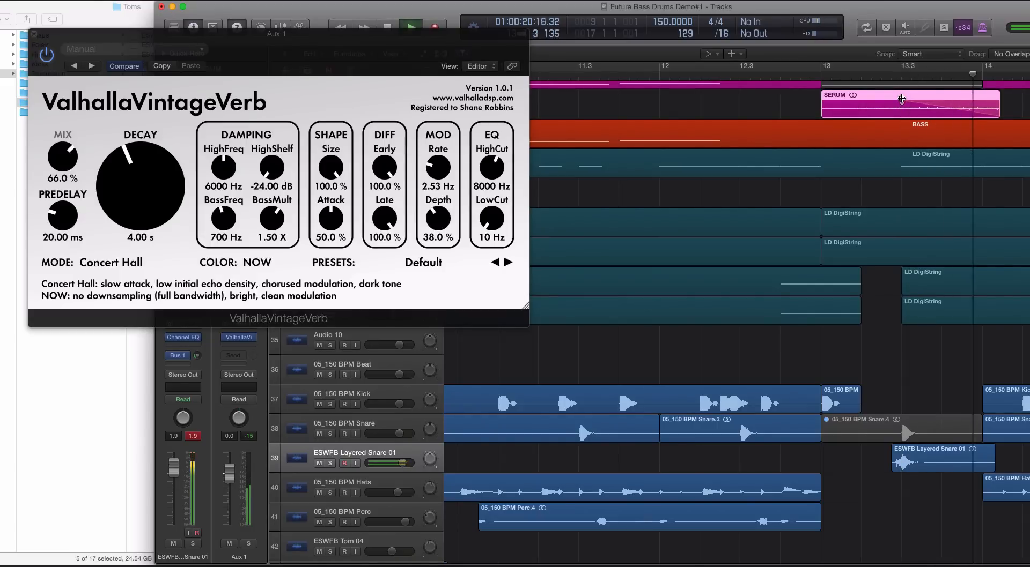
pyautogui.press('z')
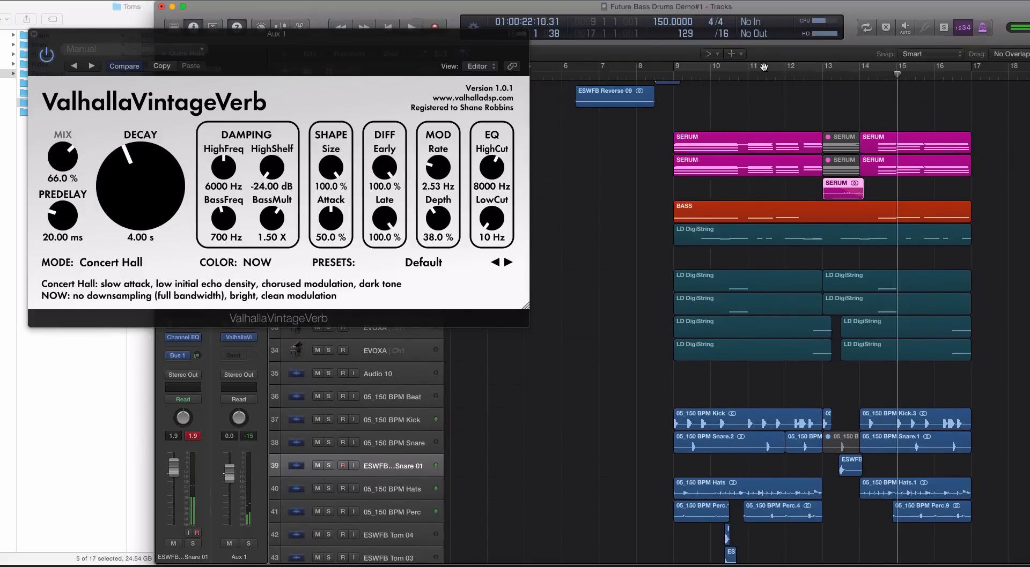
# Turn the cycle on for bars 9 to 17, then select all drum, tom and vocal chant regions and play them briefly
pyautogui.click(763, 66)
pyautogui.click(29, 33)
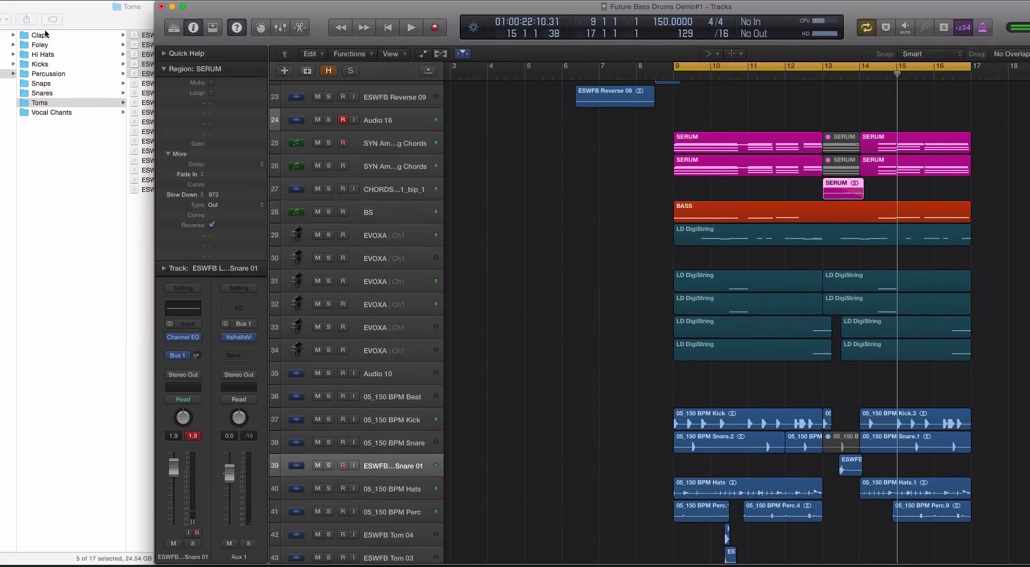
pyautogui.press('z')
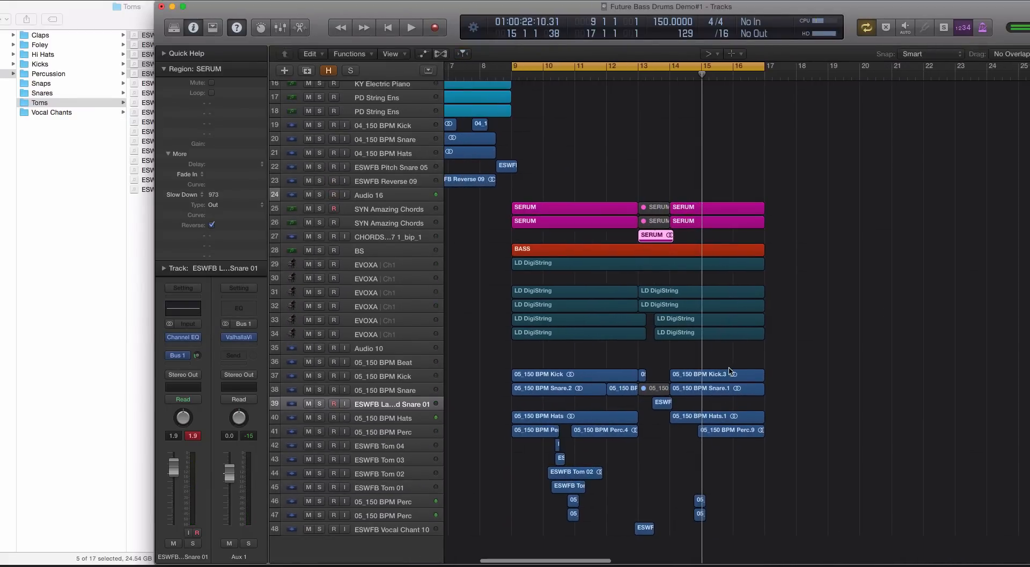
pyautogui.moveTo(504, 365); pyautogui.dragTo(832, 523)
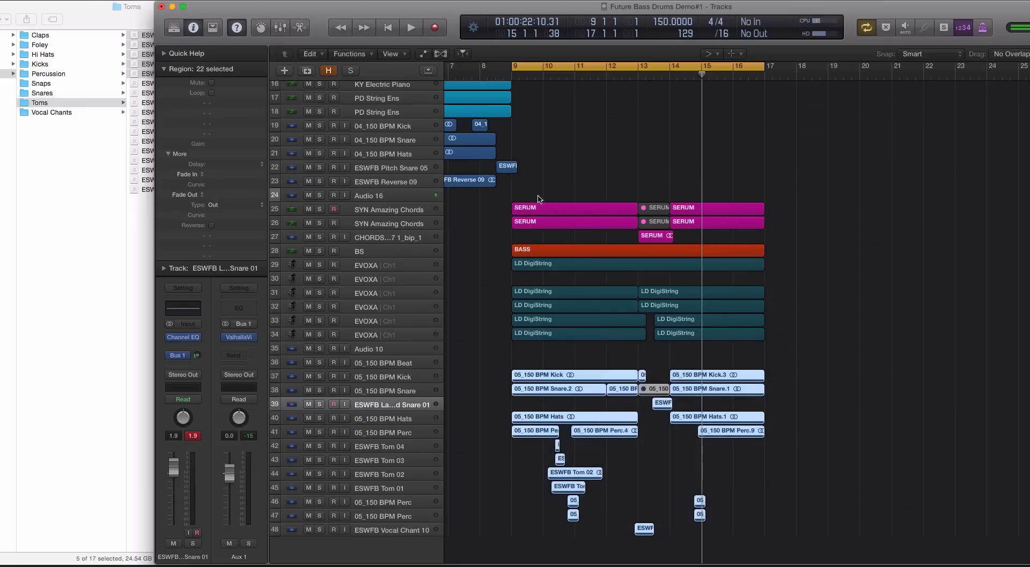
pyautogui.press('space')
pyautogui.press('space')
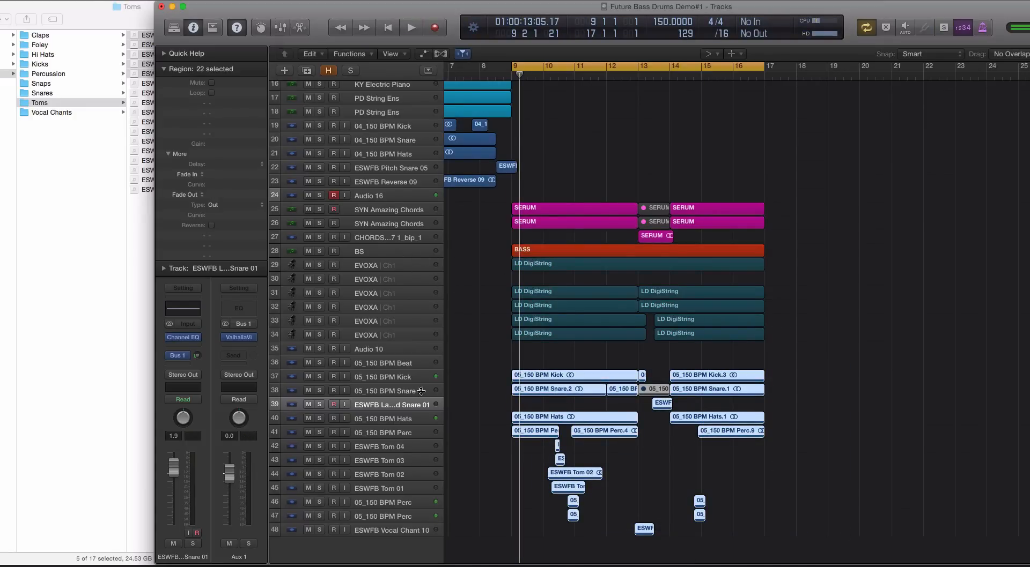
# Switch to Finder, open the 150 BPM folder inside Loops, and move the project window aside to reveal the files
pyautogui.click(79, 14)
pyautogui.moveTo(96, 3); pyautogui.dragTo(219, 10)
pyautogui.click(116, 64)
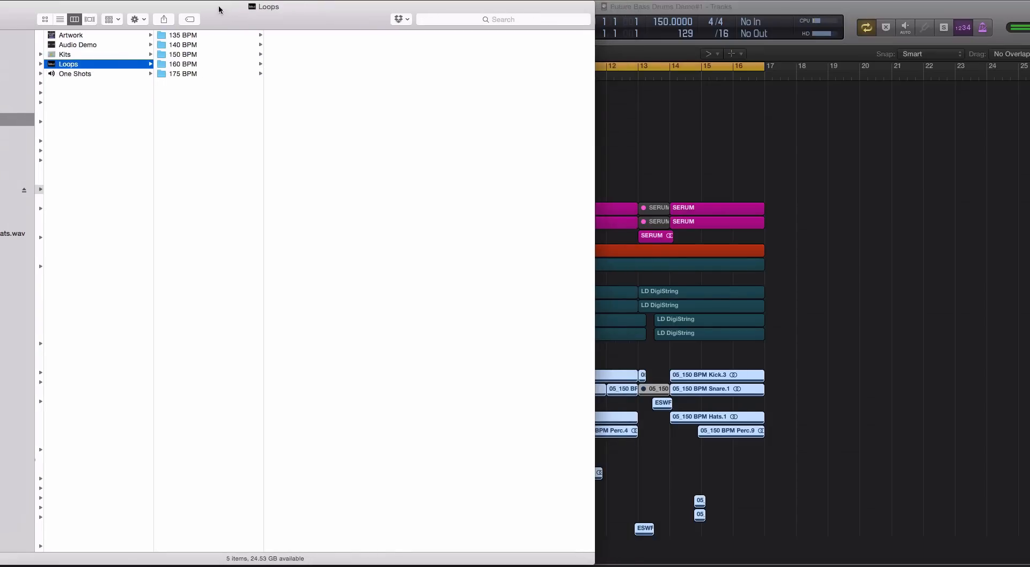
pyautogui.click(201, 55)
pyautogui.moveTo(610, 10); pyautogui.dragTo(856, 9)
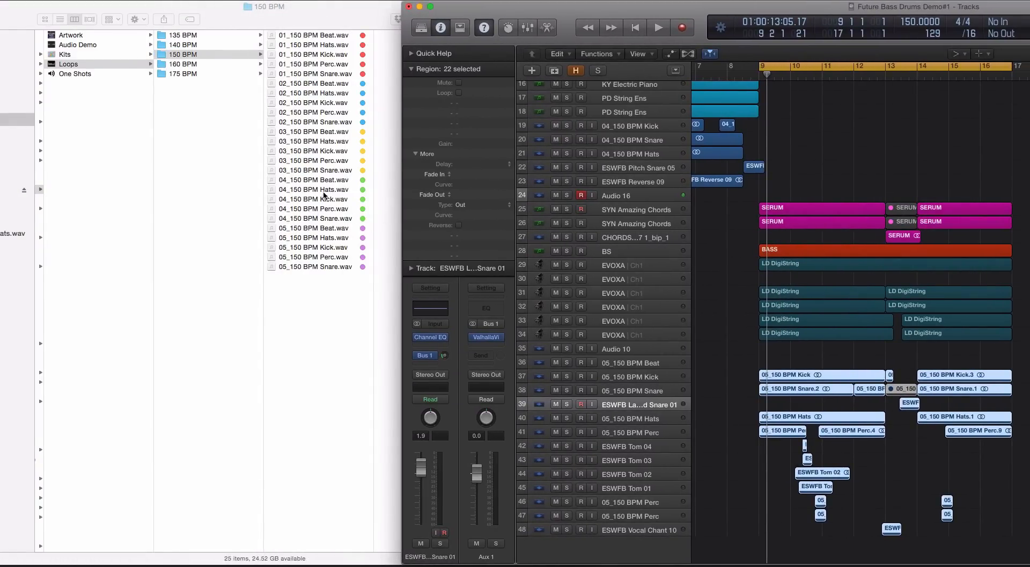
# Place 05_150 BPM Beat.wav on a new track below the vocal chant track, starting at bar 9
pyautogui.click(320, 233)
pyautogui.click(302, 228)
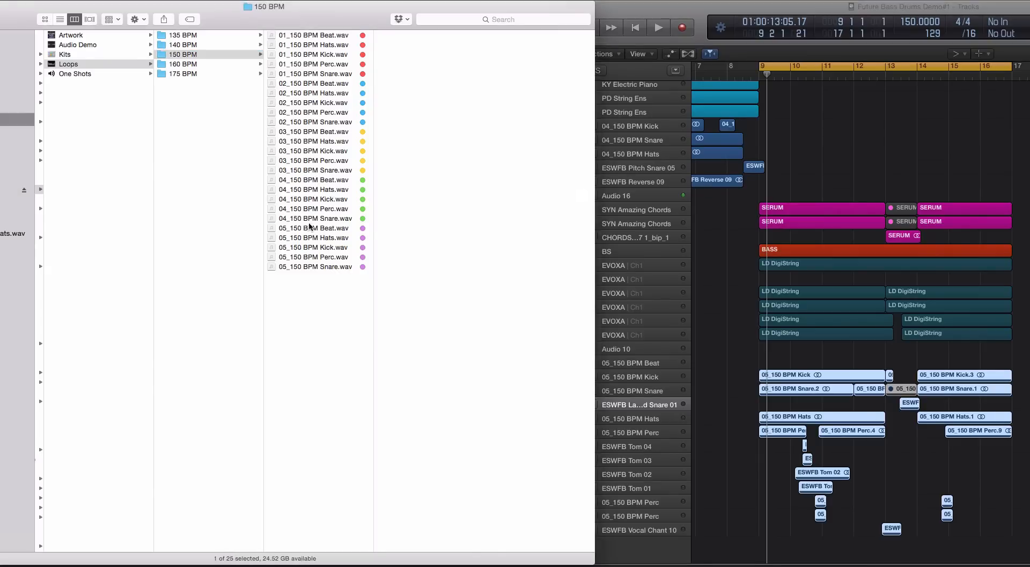
pyautogui.moveTo(732, 474); pyautogui.dragTo(768, 542)
pyautogui.click(672, 543)
# Play the 05_150 BPM Beat_1 region soloed and lower its track volume to -2.1 dB
pyautogui.press('space')
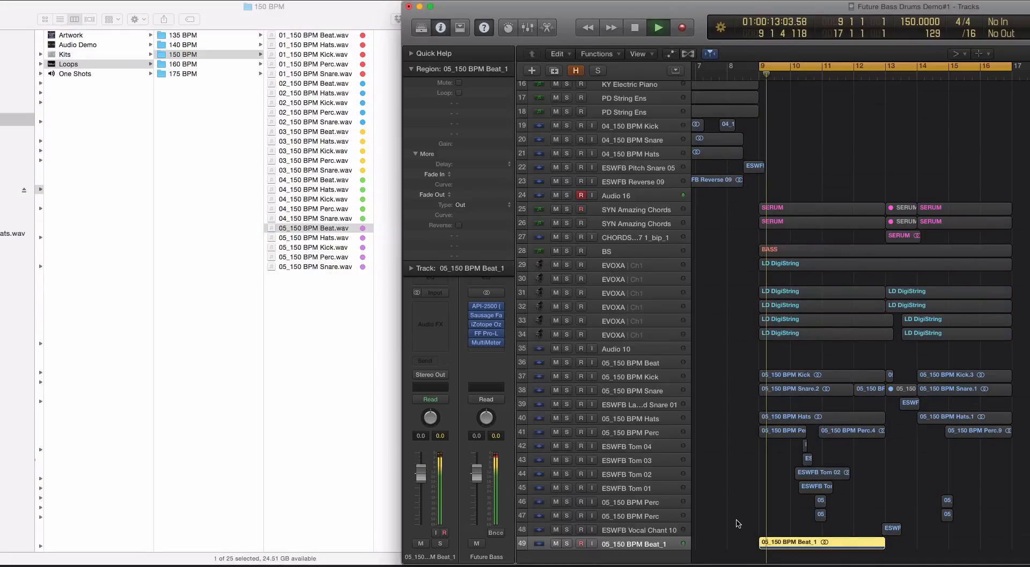
pyautogui.press('super+Down')
pyautogui.moveTo(421, 473); pyautogui.dragTo(421, 479)
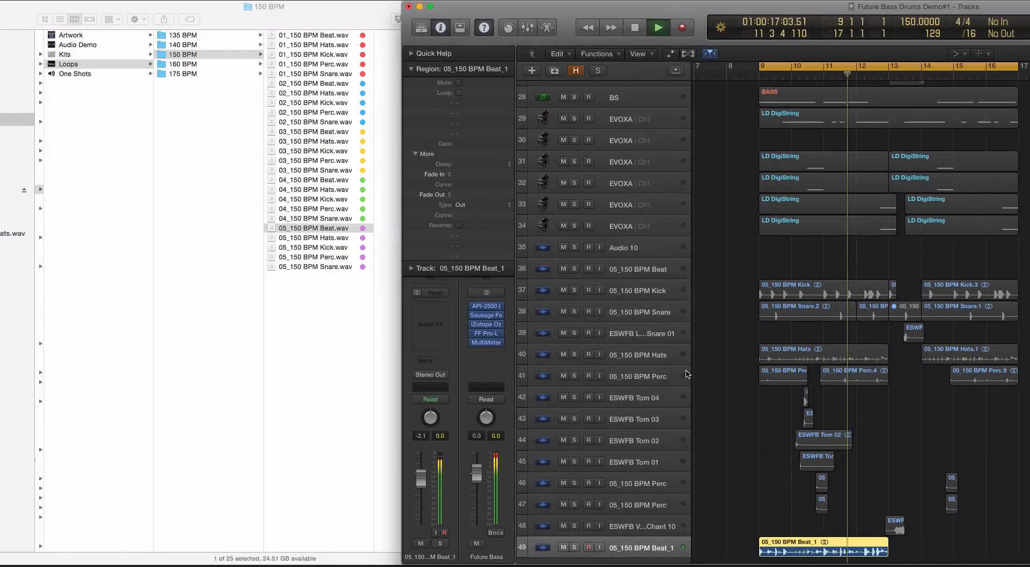
pyautogui.press('space')
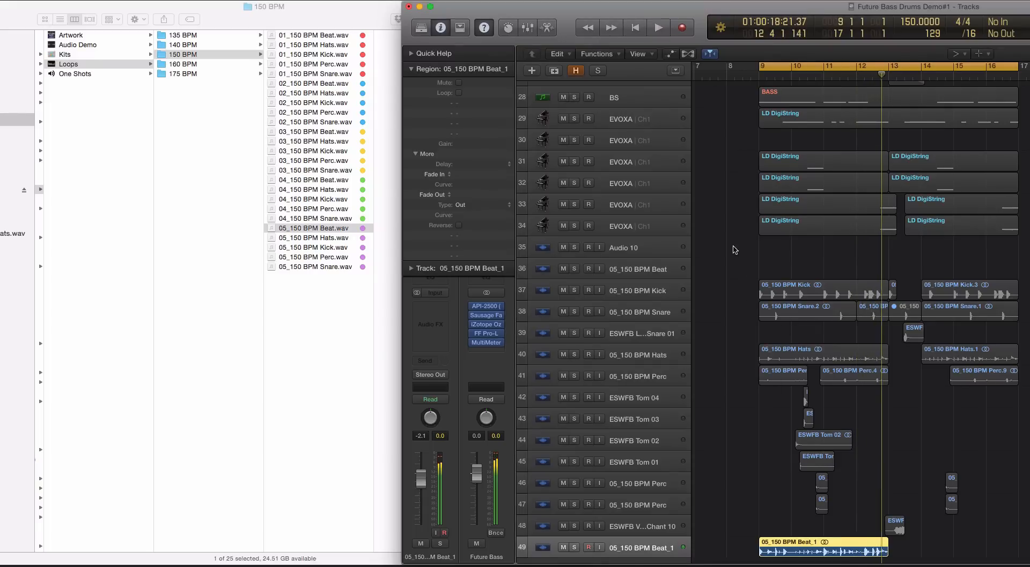
# Select all customized drum, tom and vocal chant regions from bar 9 to 17 and play them soloed through the whole cycle
pyautogui.moveTo(731, 246); pyautogui.dragTo(1027, 532)
pyautogui.press('space')
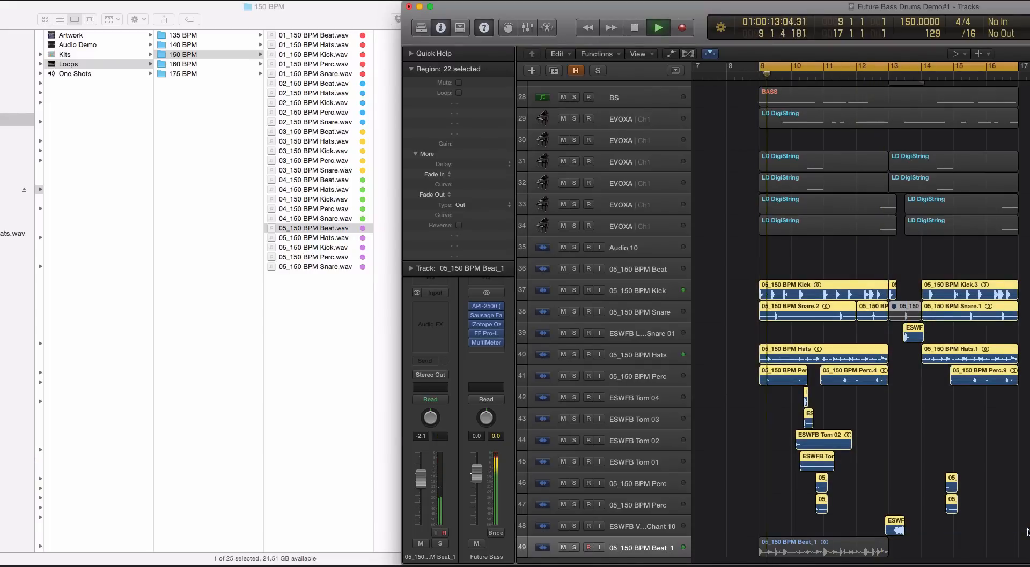
pyautogui.press('super+Right')
pyautogui.press('super+Right')
pyautogui.press('super+Down')
pyautogui.press('super+Down')
pyautogui.press('super+Left')
pyautogui.scroll(-5, 1027, 531)
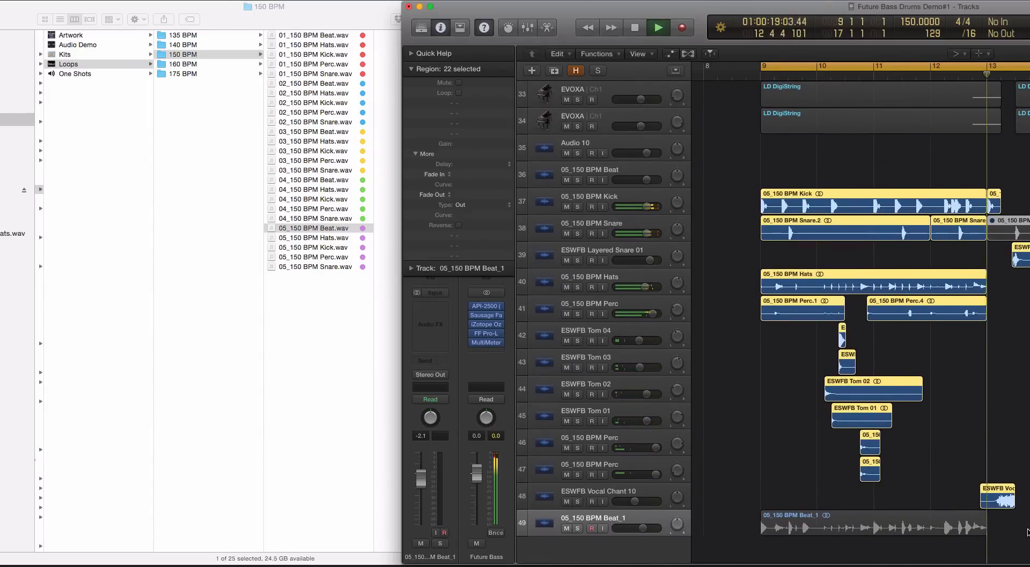
pyautogui.press('super+Left')
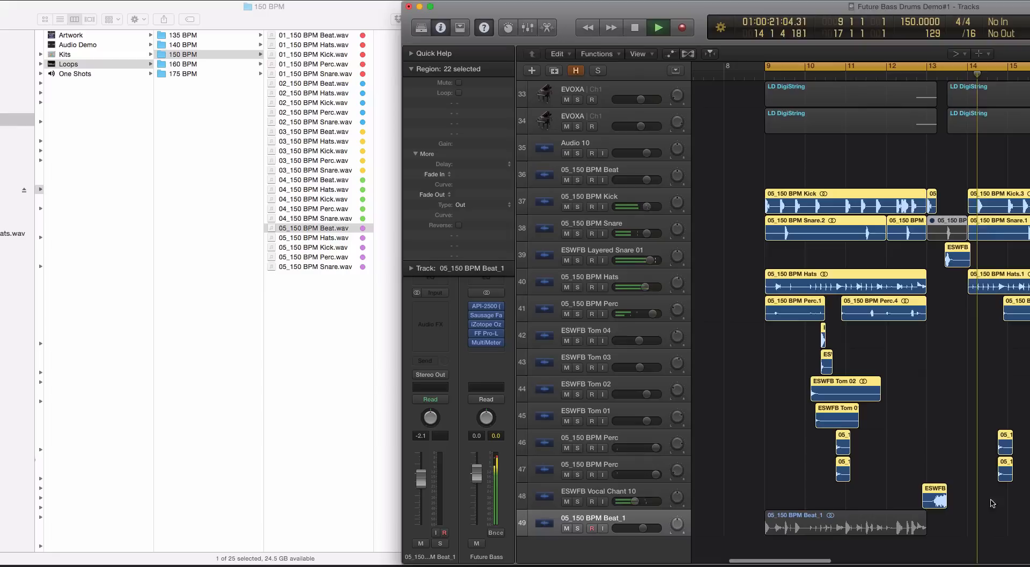
pyautogui.scroll(1, 991, 503)
pyautogui.hscroll(-1, 991, 503)
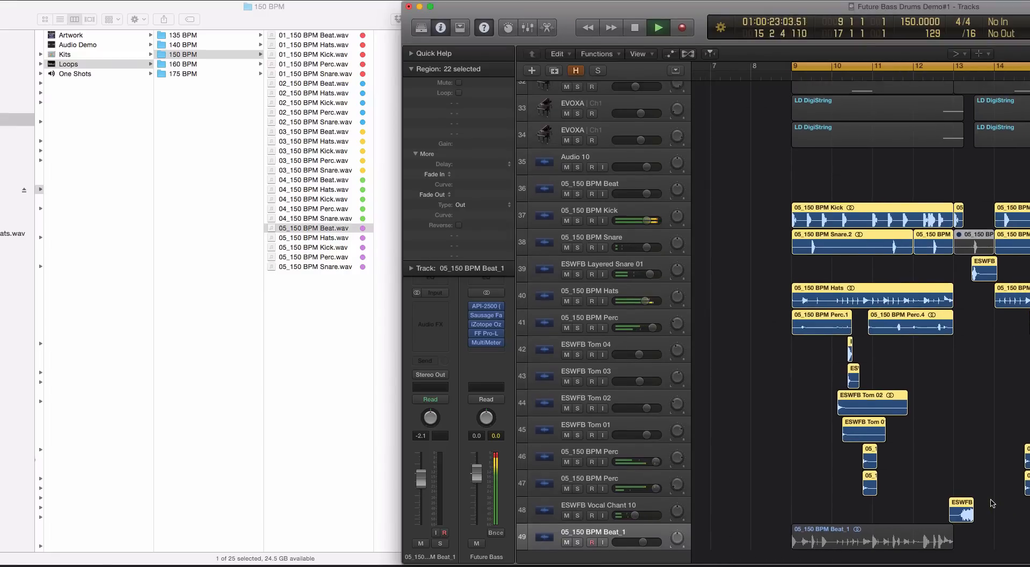
pyautogui.hscroll(8, 991, 503)
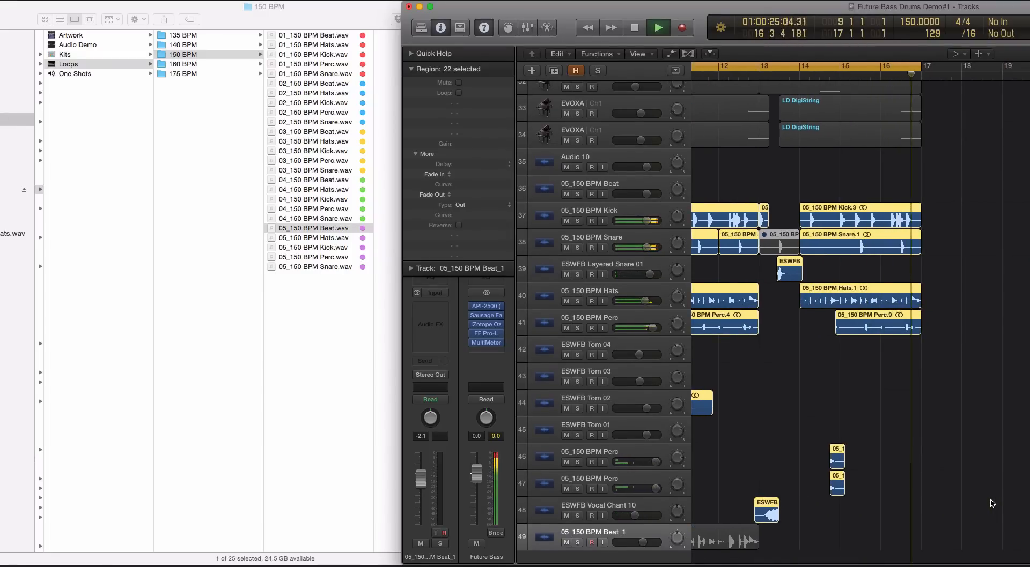
pyautogui.press('space')
# Mute the 05_150 BPM Beat_1 track and turn solo off so all other parts sound together
pyautogui.scroll(-5, 873, 387)
pyautogui.press('super+Left')
pyautogui.press('super+Left')
pyautogui.press('super+Left')
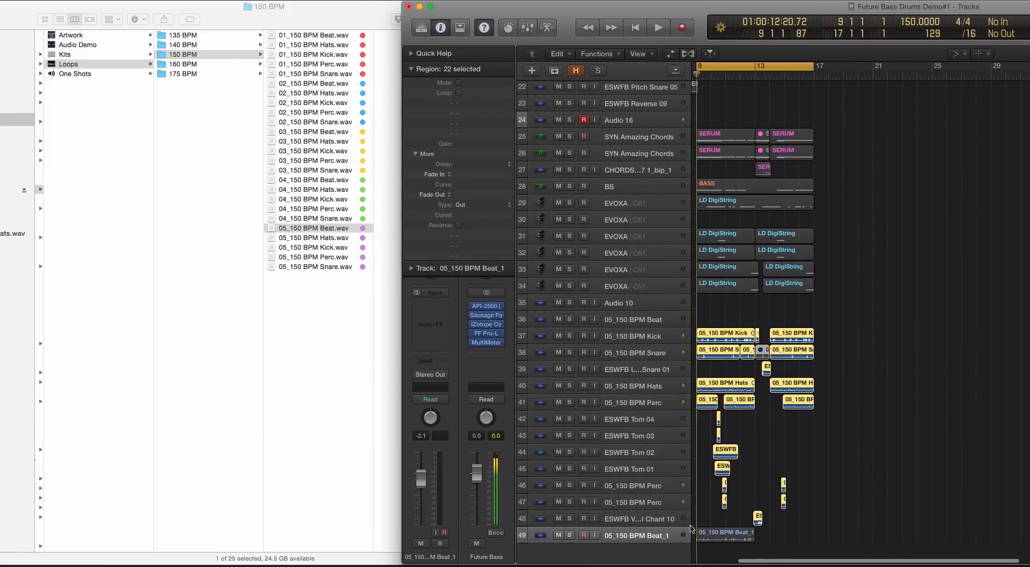
pyautogui.hotkey('ctrl', 's')
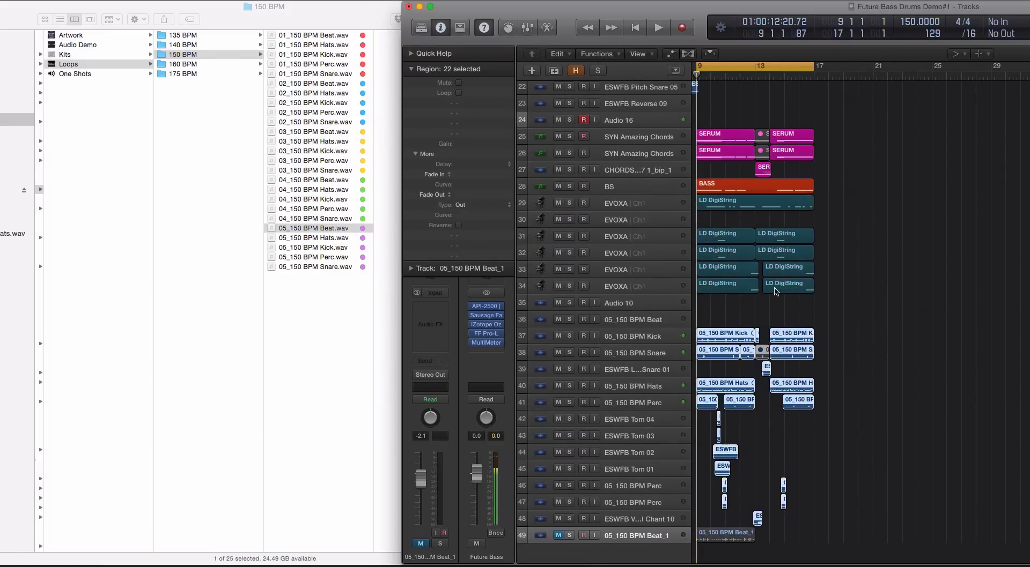
# Play the full arrangement briefly from bar 9 with synths, bass and customized drums together, then stop playback
pyautogui.scroll(-3, 776, 291)
pyautogui.hscroll(5, 776, 292)
pyautogui.scroll(5, 776, 292)
pyautogui.hscroll(-5, 774, 290)
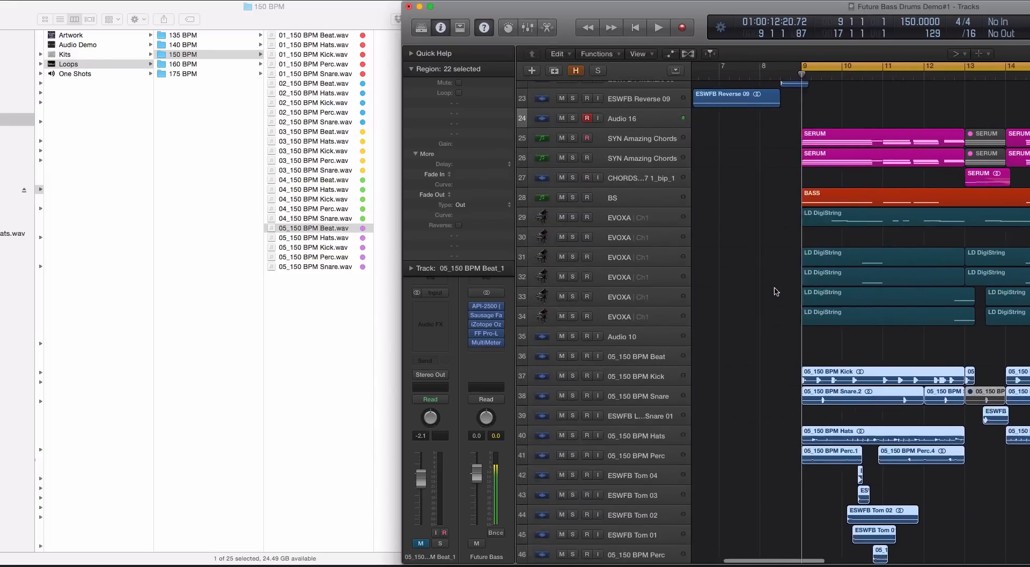
pyautogui.scroll(-3, 774, 290)
pyautogui.hscroll(1, 775, 289)
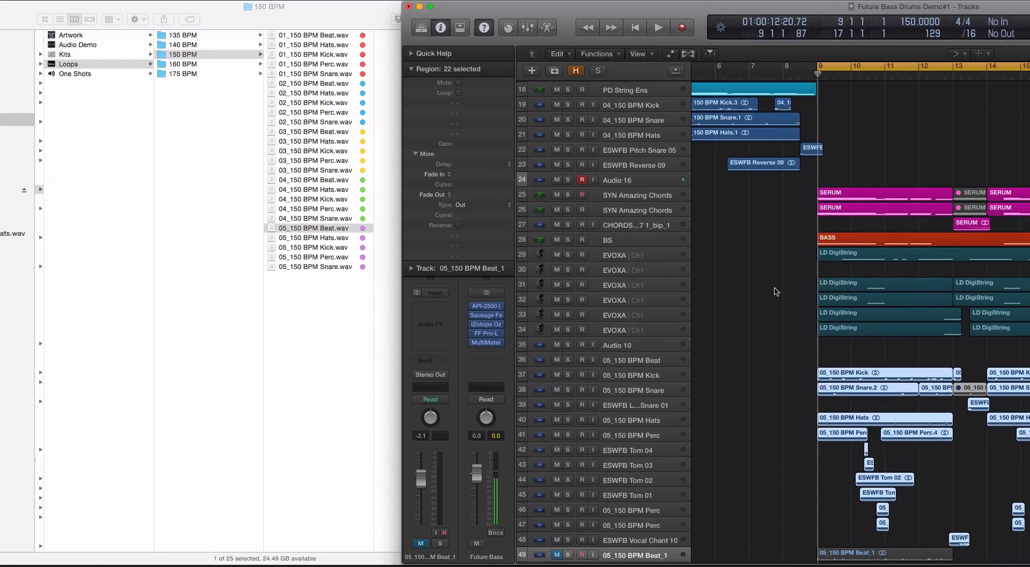
pyautogui.press('space')
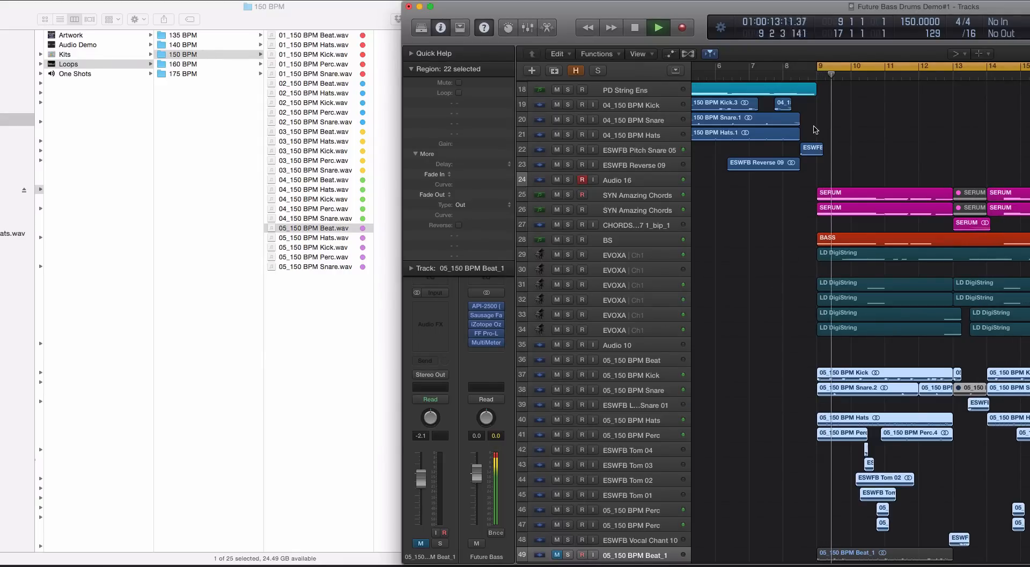
pyautogui.press('space')
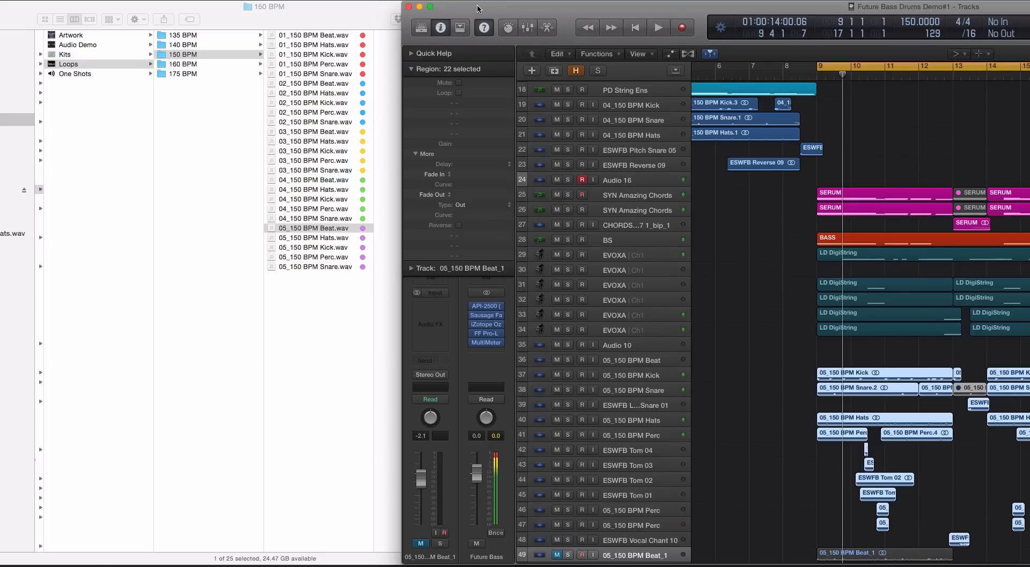